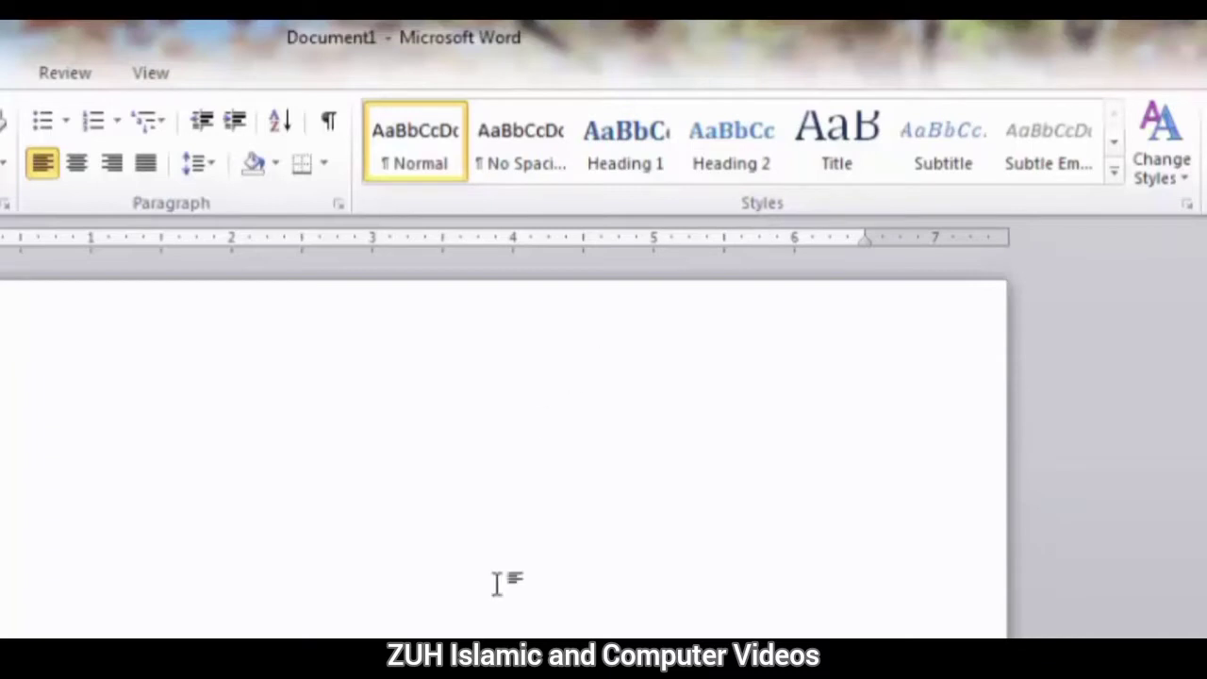
Enter the title "MS Office Specialist" and generate one paragraph of random sample text below it.
{"action": "type", "text": "MS Offic"}
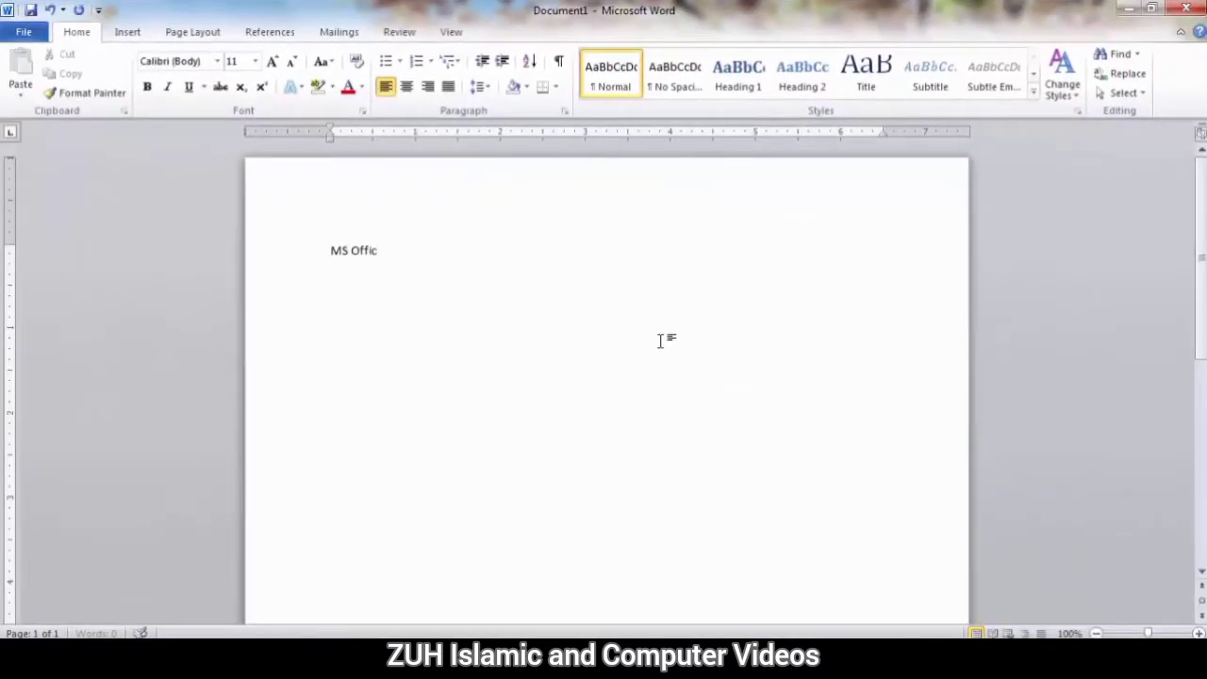
{"action": "type", "text": "e "}
{"action": "type", "text": "Speiciali"}
{"action": "type", "text": "()"}
{"action": "key", "text": "Return"}
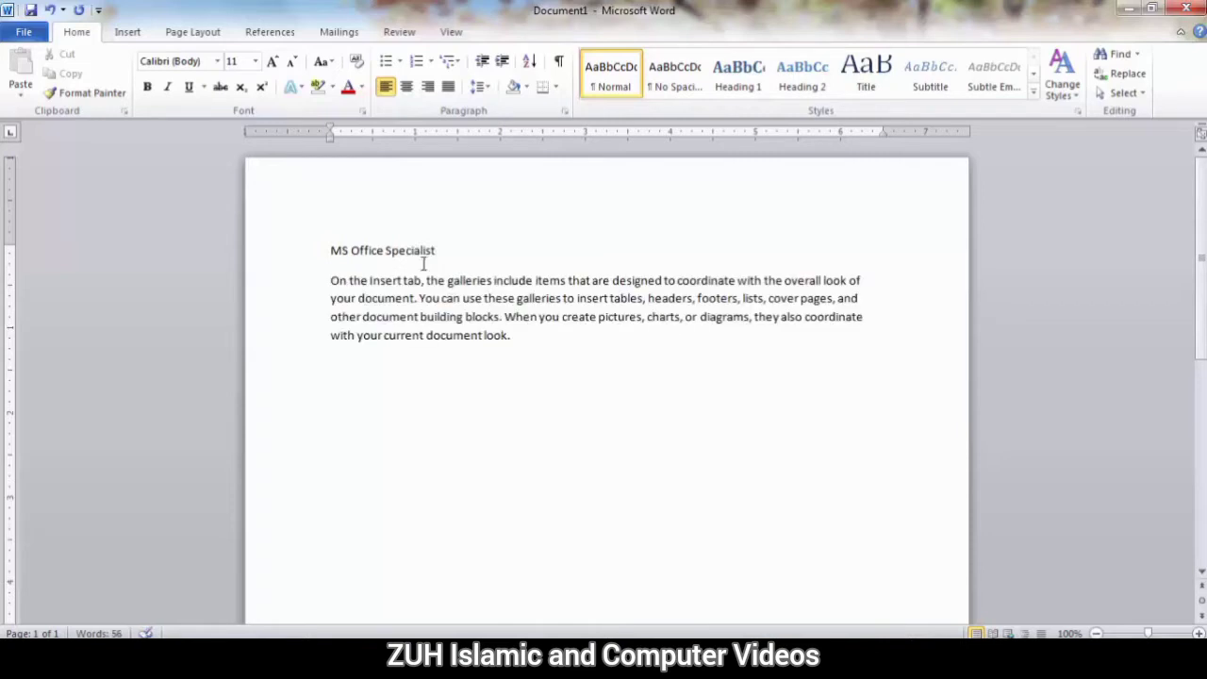
Apply the Heading 1 style to the title "MS Office Specialist".
{"action": "left_click_drag", "start_coordinate": [447, 250], "coordinate": [326, 246]}
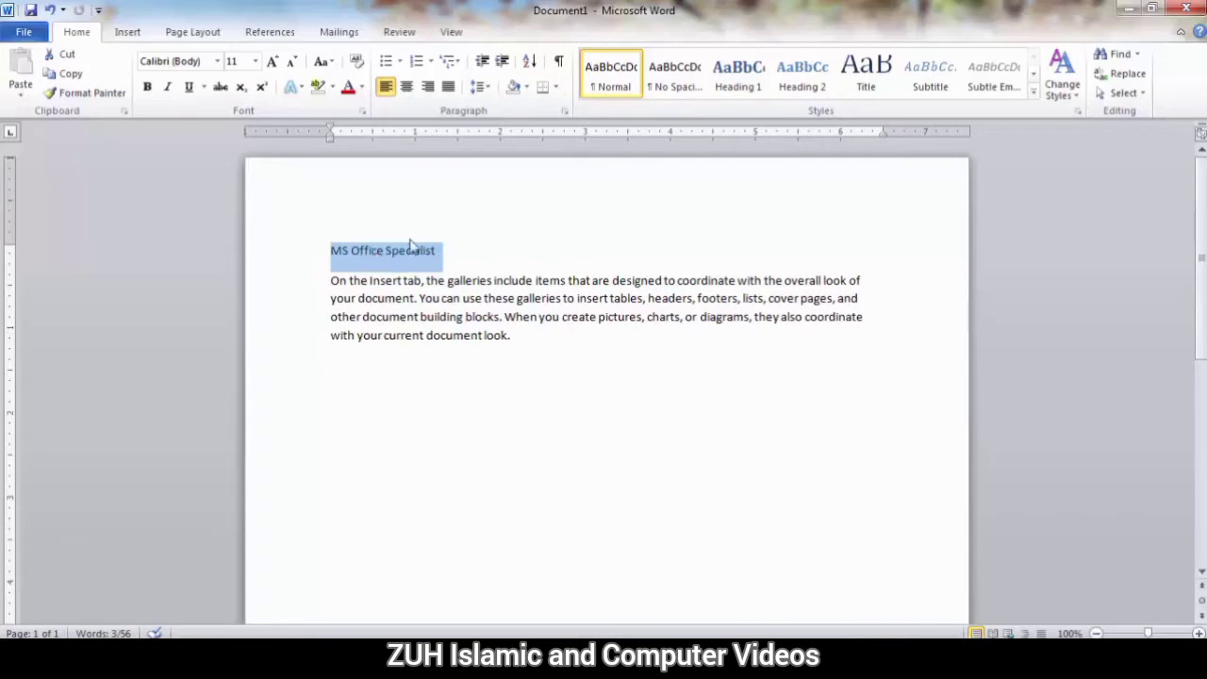
{"action": "left_click", "coordinate": [737, 75]}
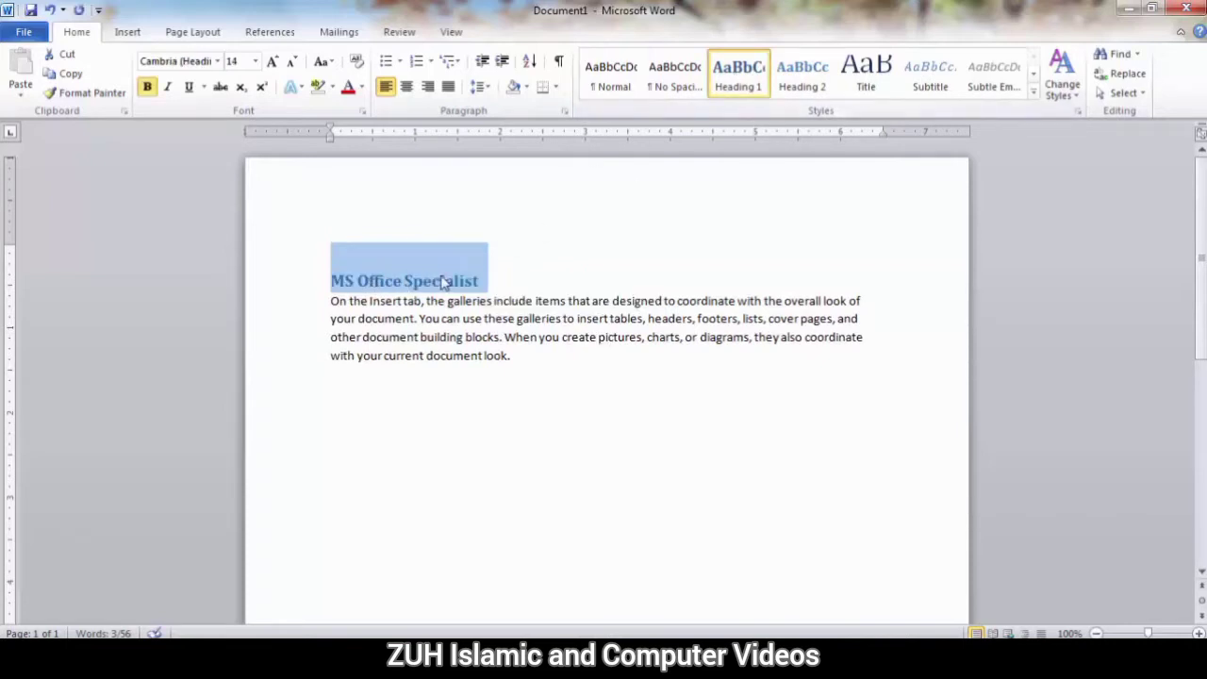
{"action": "left_click", "coordinate": [491, 317]}
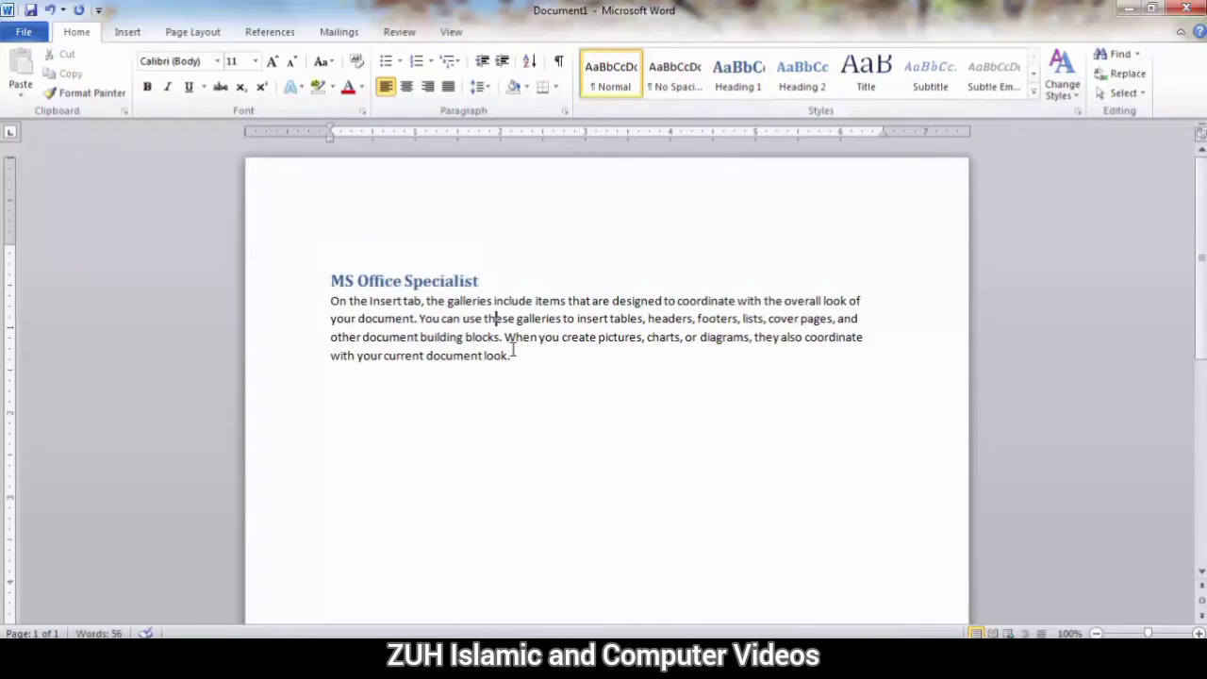
Apply the Strong style to the whole body paragraph below the title.
{"action": "left_click_drag", "start_coordinate": [513, 355], "coordinate": [330, 300]}
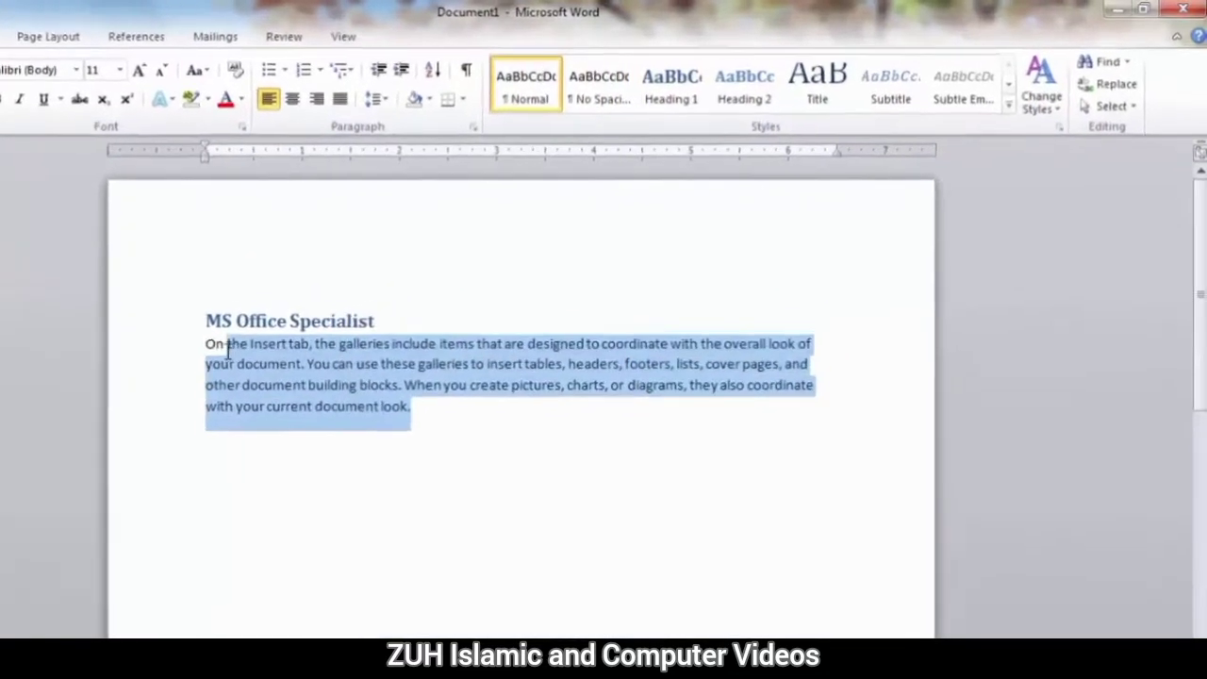
{"action": "left_click", "coordinate": [994, 111]}
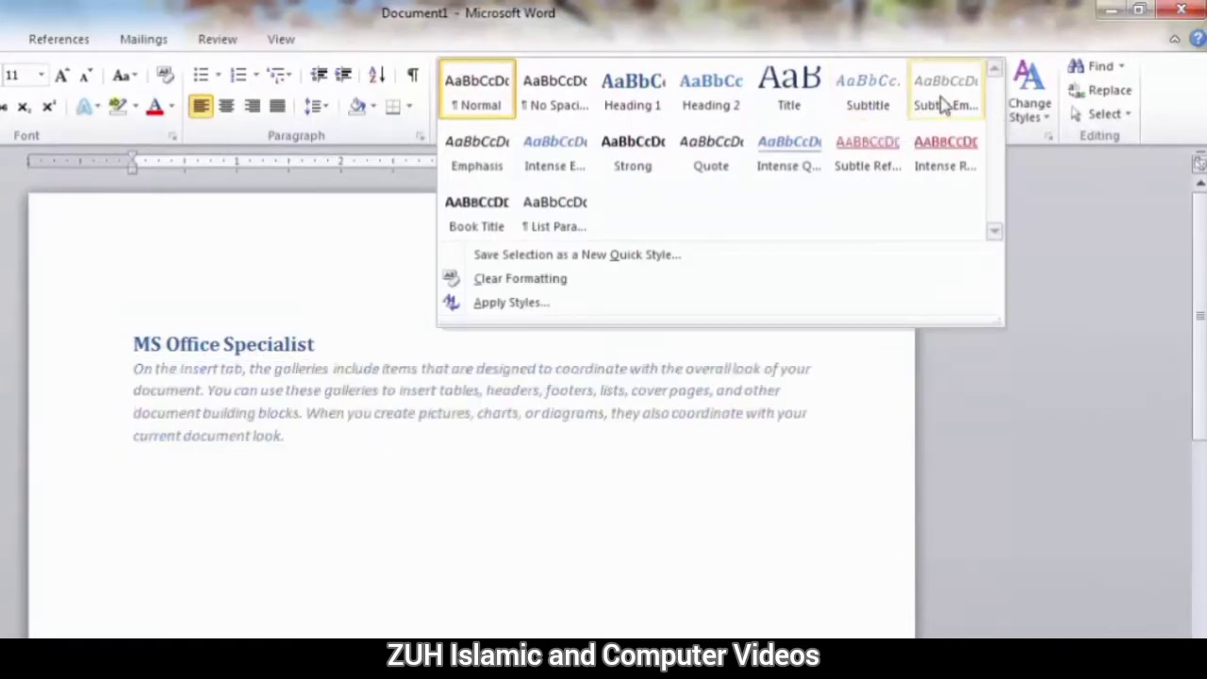
{"action": "left_click", "coordinate": [640, 167]}
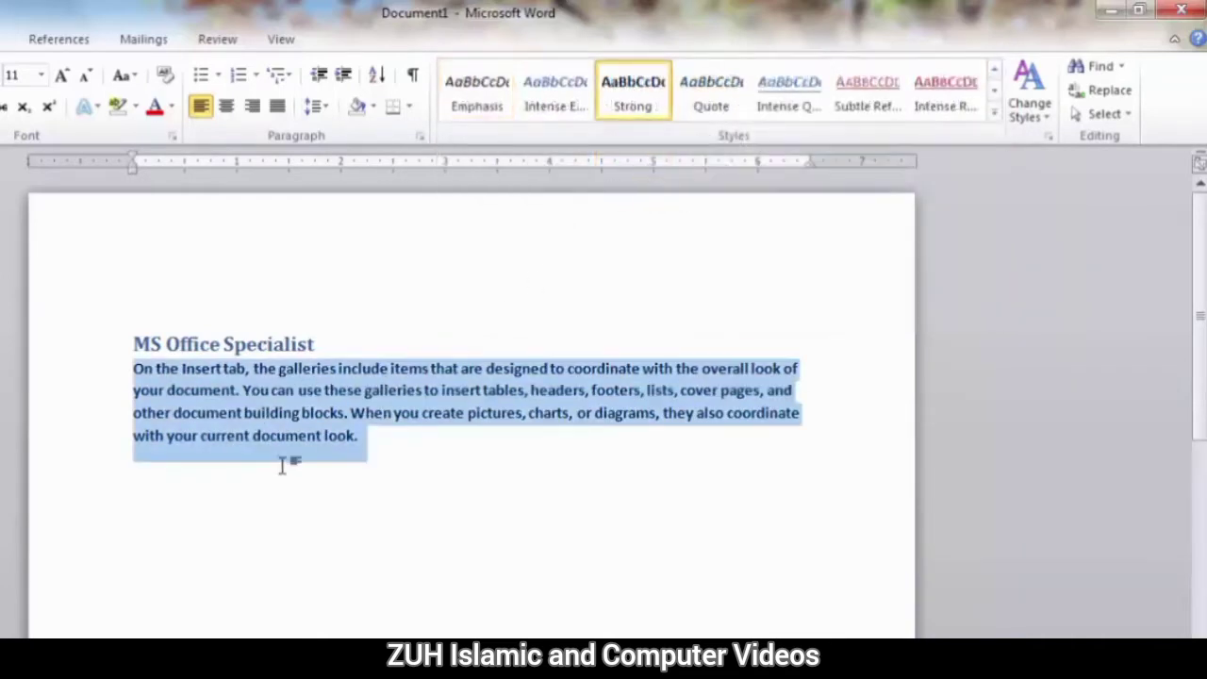
{"action": "left_click", "coordinate": [995, 113]}
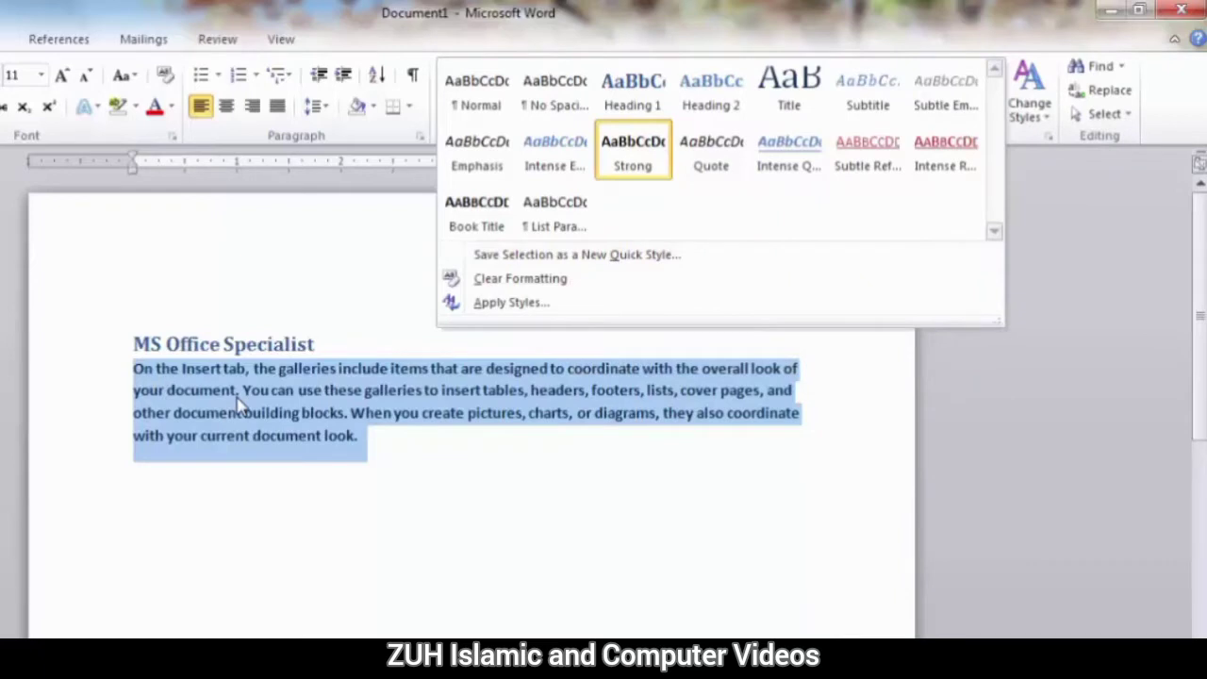
{"action": "left_click", "coordinate": [260, 431]}
Recolour the title "MS Office Specialist" with the standard orange and set its font size to 16.
{"action": "left_click", "coordinate": [208, 344]}
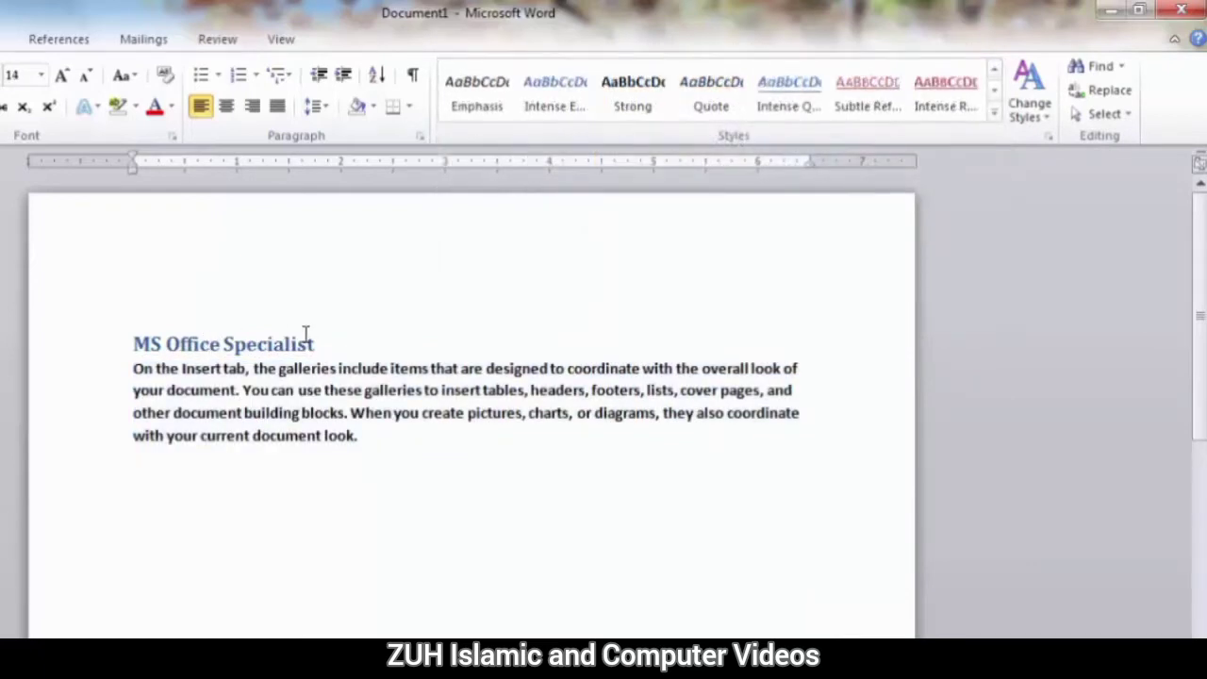
{"action": "left_click_drag", "start_coordinate": [329, 343], "coordinate": [114, 338]}
{"action": "left_click", "coordinate": [173, 107]}
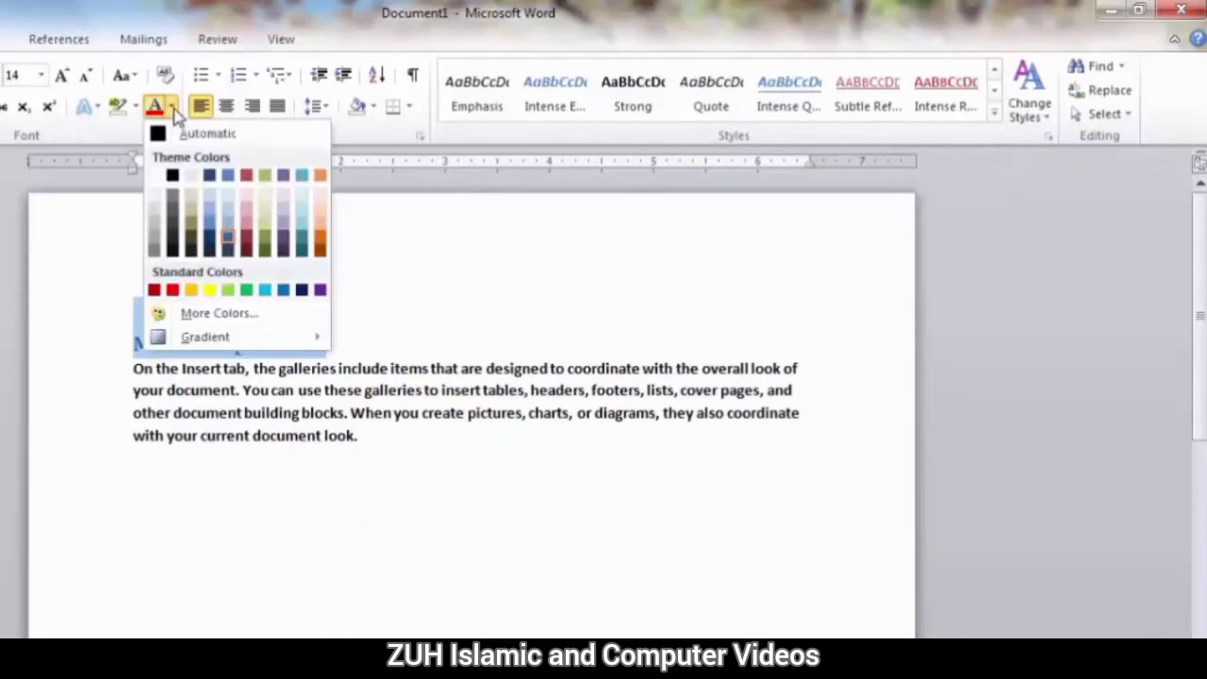
{"action": "left_click", "coordinate": [193, 292]}
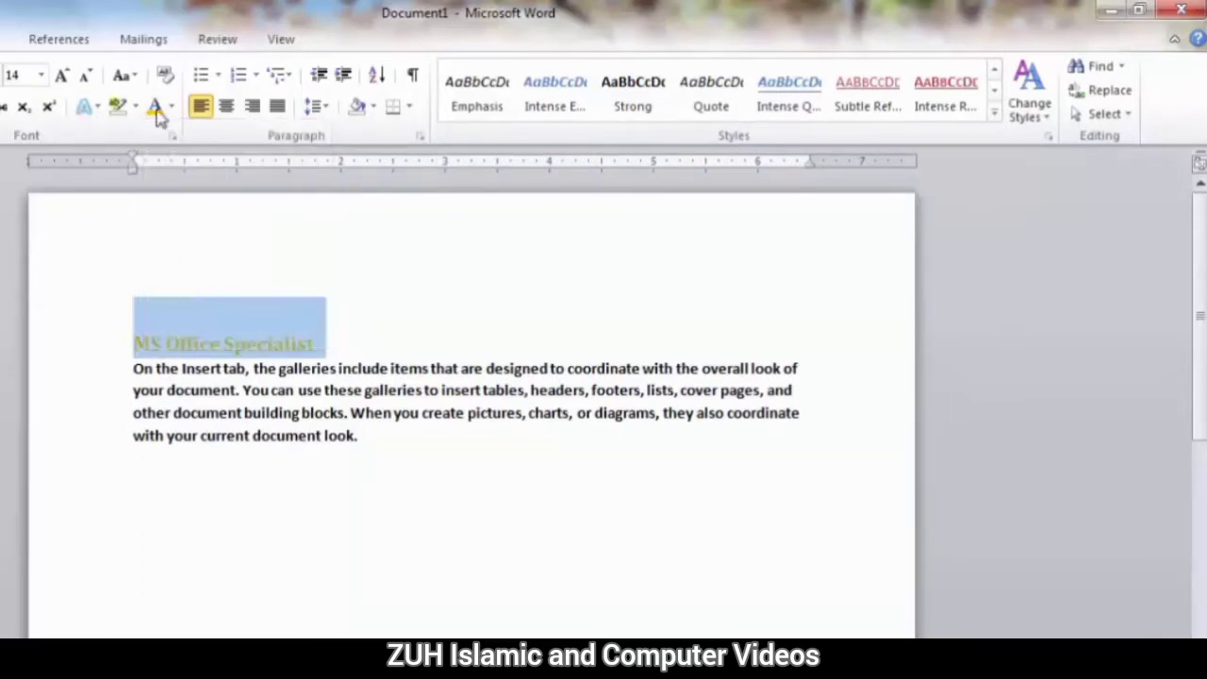
{"action": "left_click", "coordinate": [62, 76]}
{"action": "left_click", "coordinate": [62, 76]}
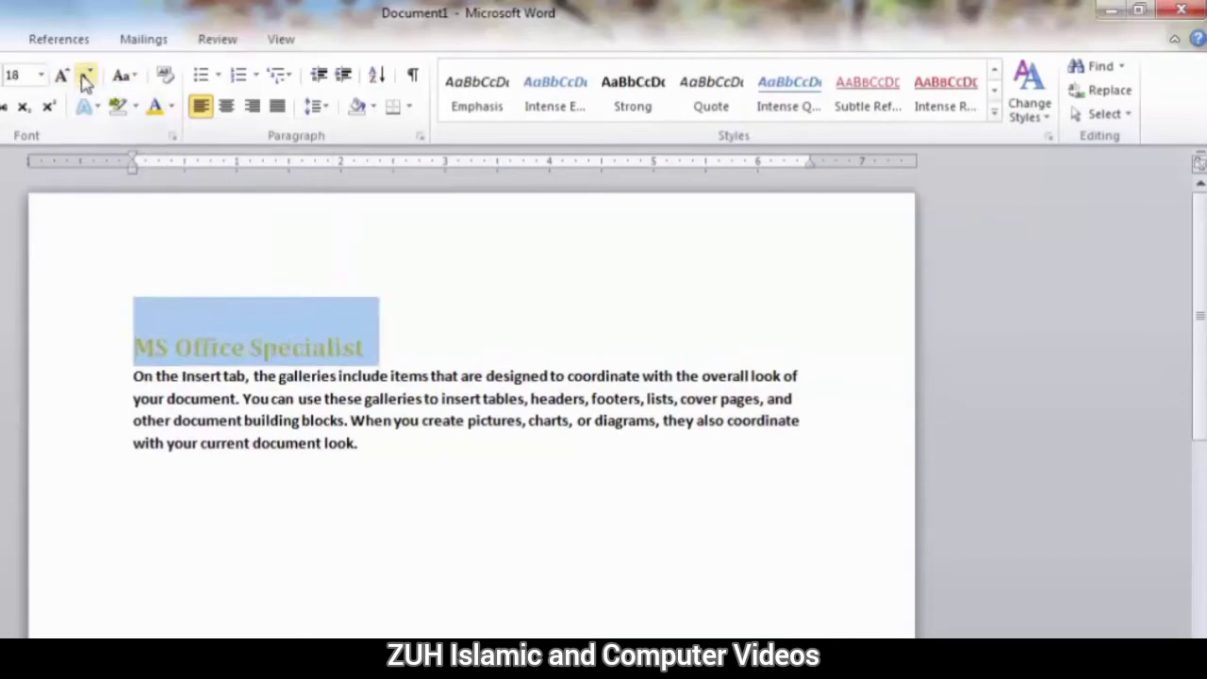
{"action": "left_click", "coordinate": [85, 79]}
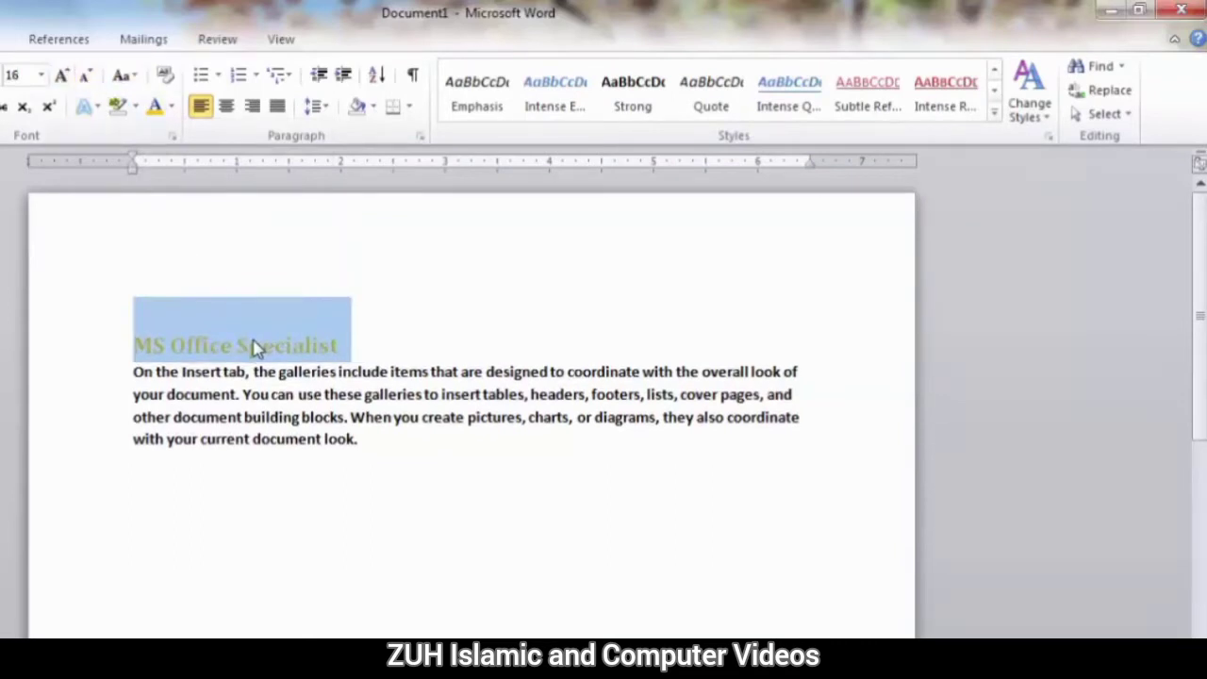
Save the title's formatting as a new quick style named "My New Heading Style".
{"action": "left_click", "coordinate": [994, 111]}
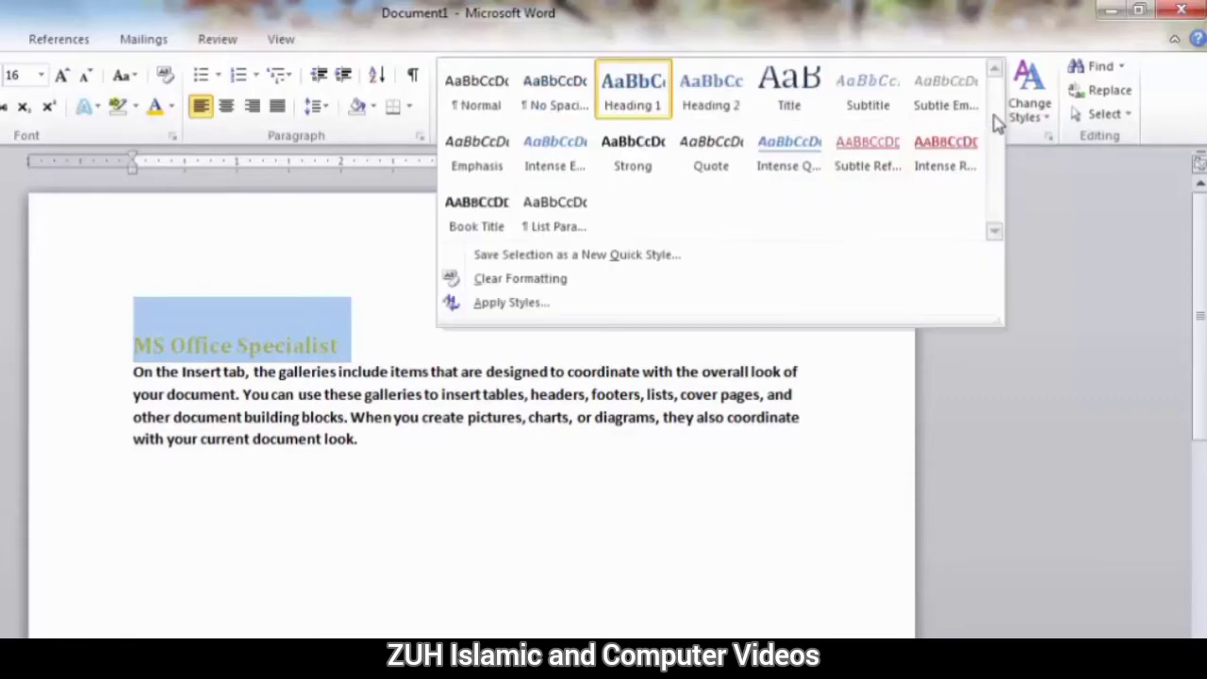
{"action": "left_click", "coordinate": [607, 262]}
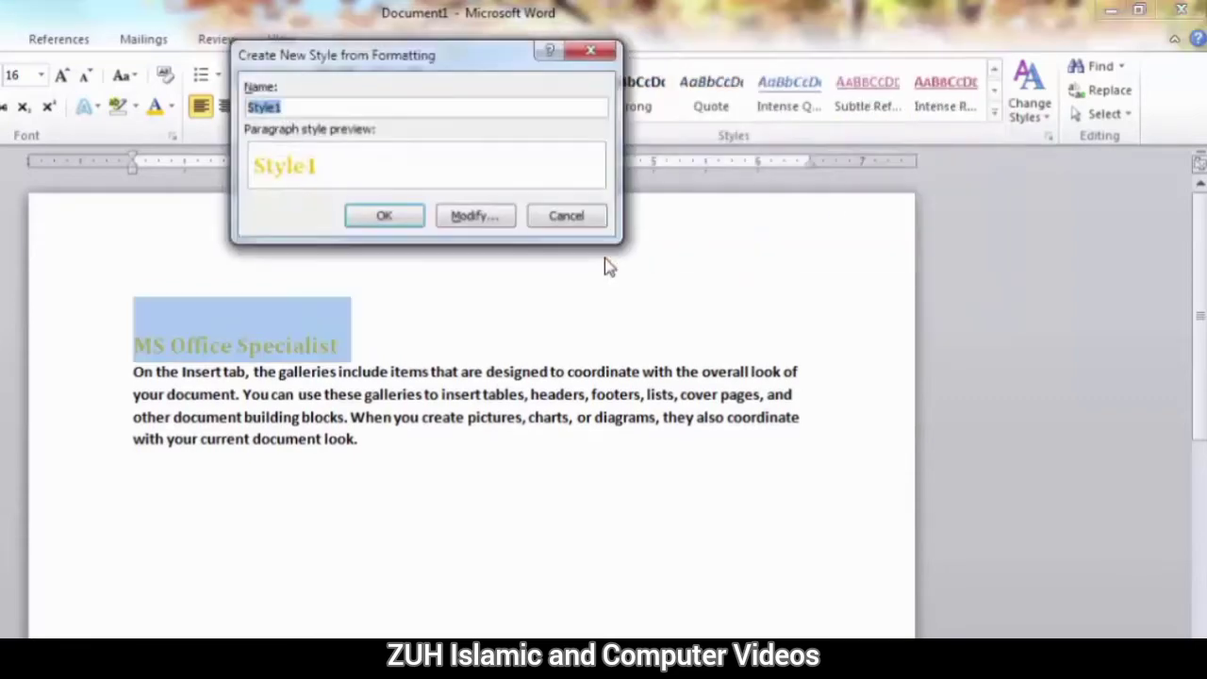
{"action": "left_click_drag", "start_coordinate": [504, 144], "coordinate": [554, 223]}
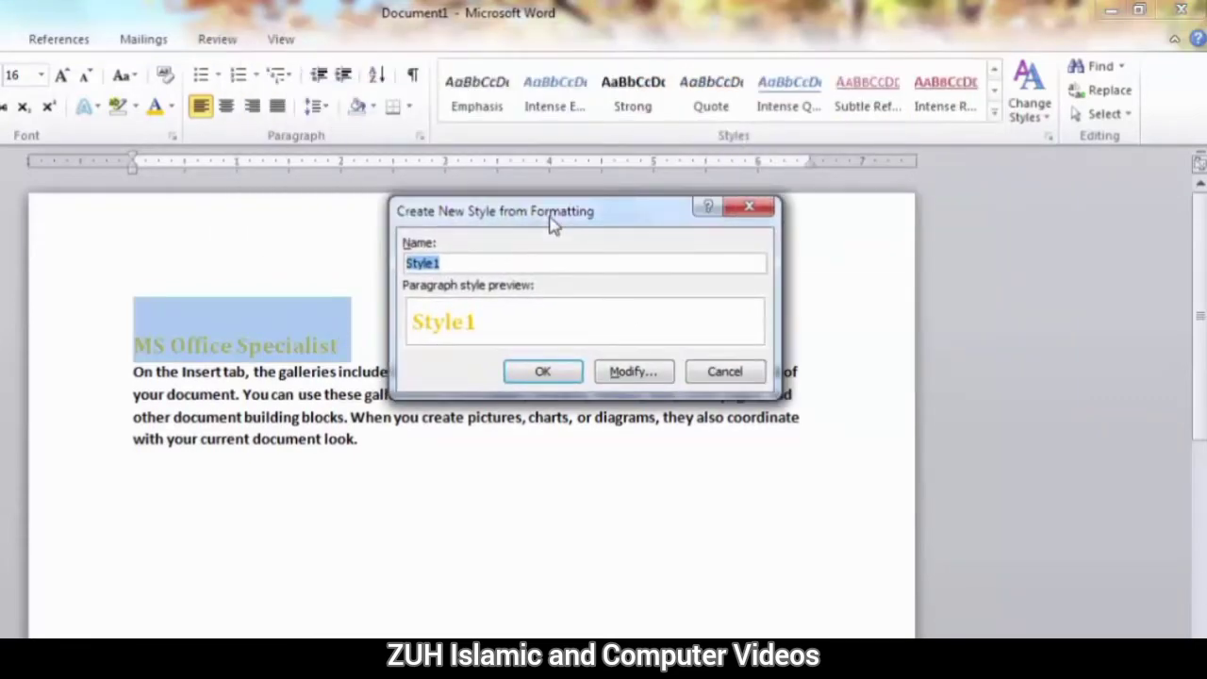
{"action": "type", "text": "My"}
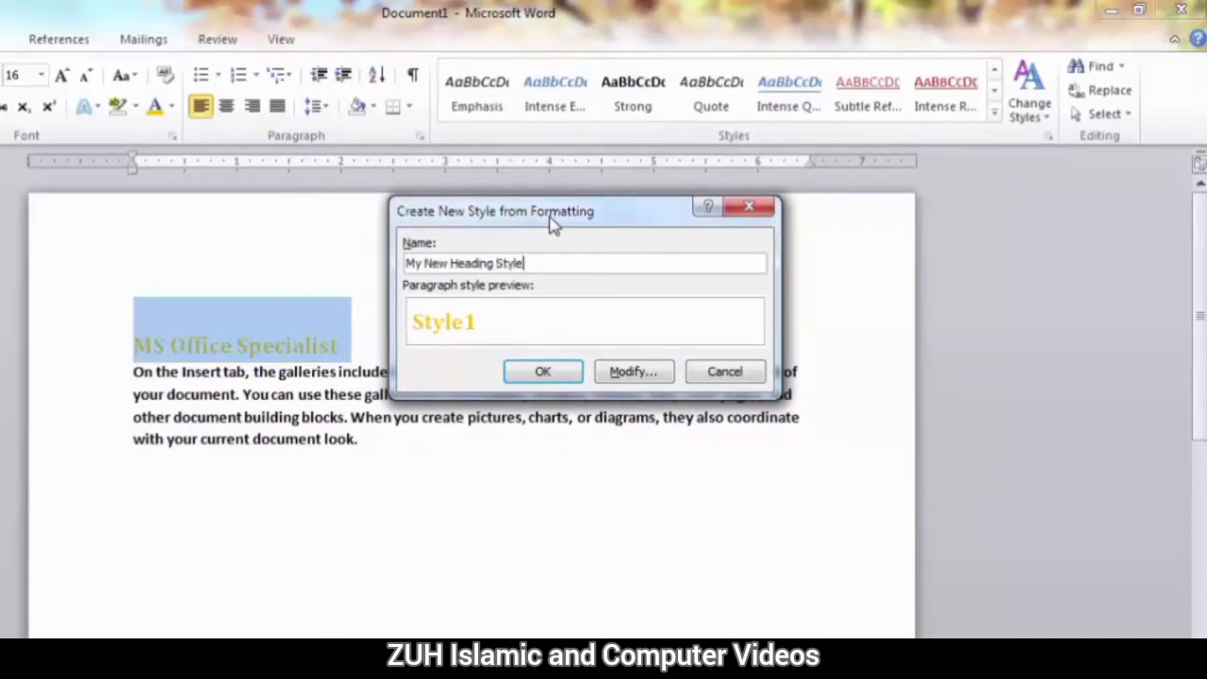
{"action": "type", "text": "New Heading Style"}
{"action": "left_click", "coordinate": [544, 372]}
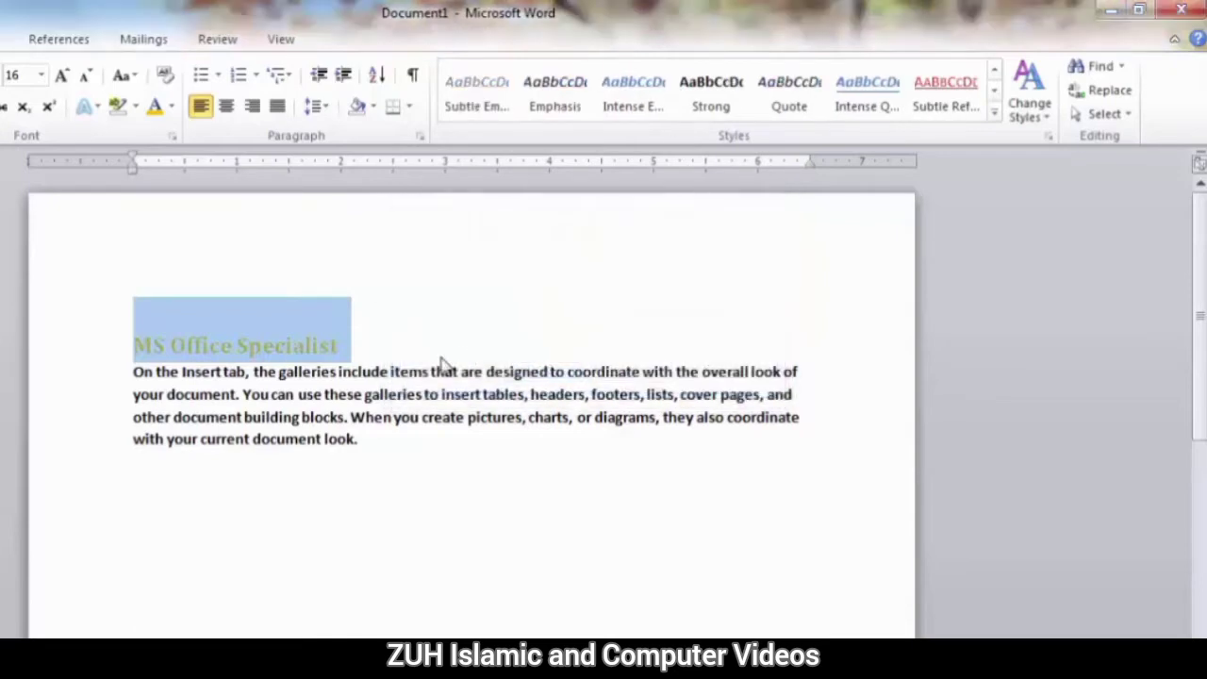
{"action": "left_click", "coordinate": [443, 363]}
Switch the title to Heading 1 and reapply My New Heading Style to try out the custom style.
{"action": "left_click", "coordinate": [994, 72]}
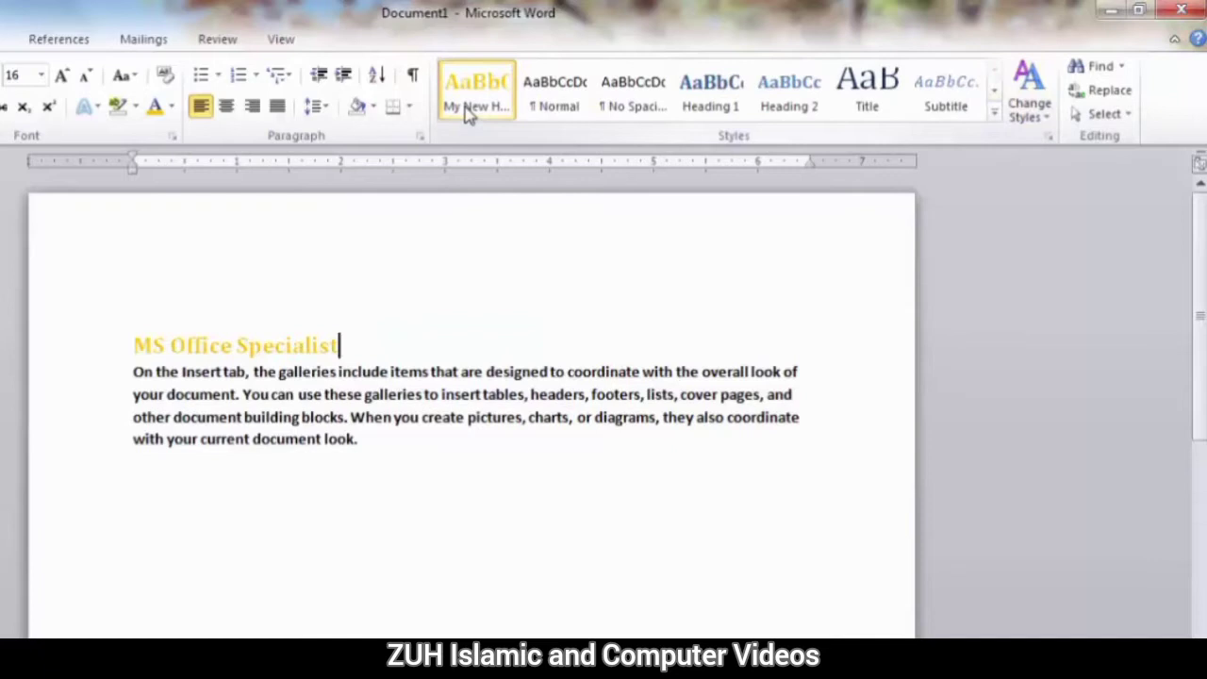
{"action": "left_click", "coordinate": [722, 106]}
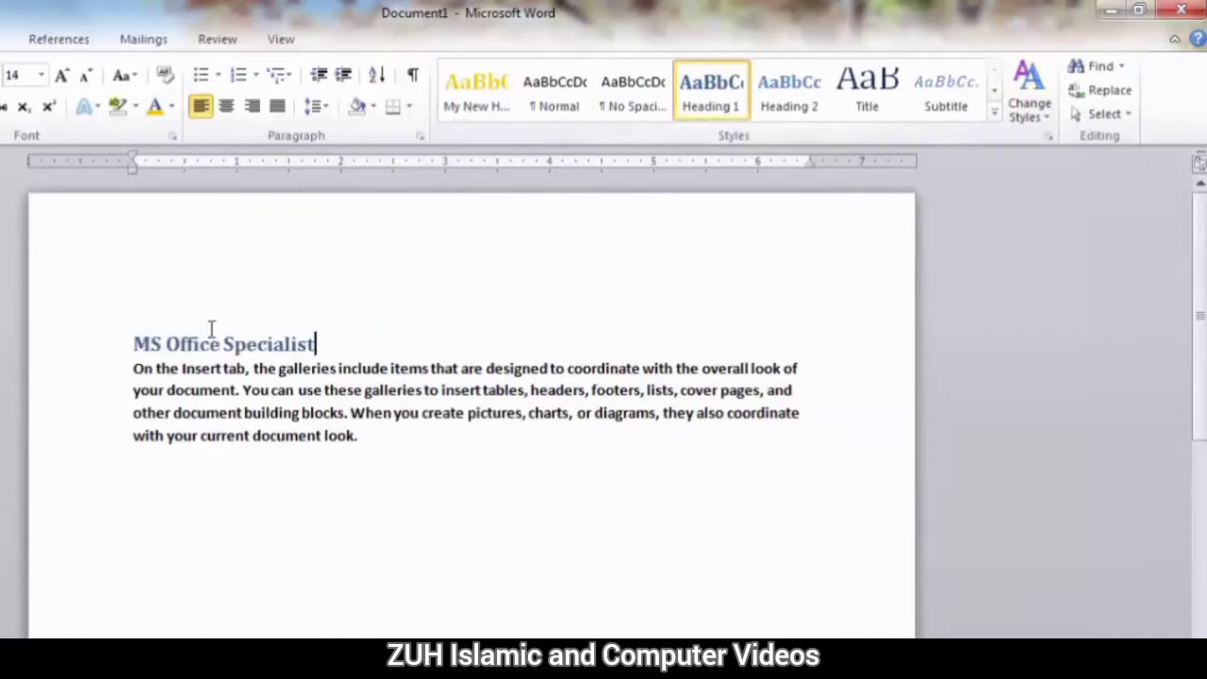
{"action": "left_click", "coordinate": [468, 99]}
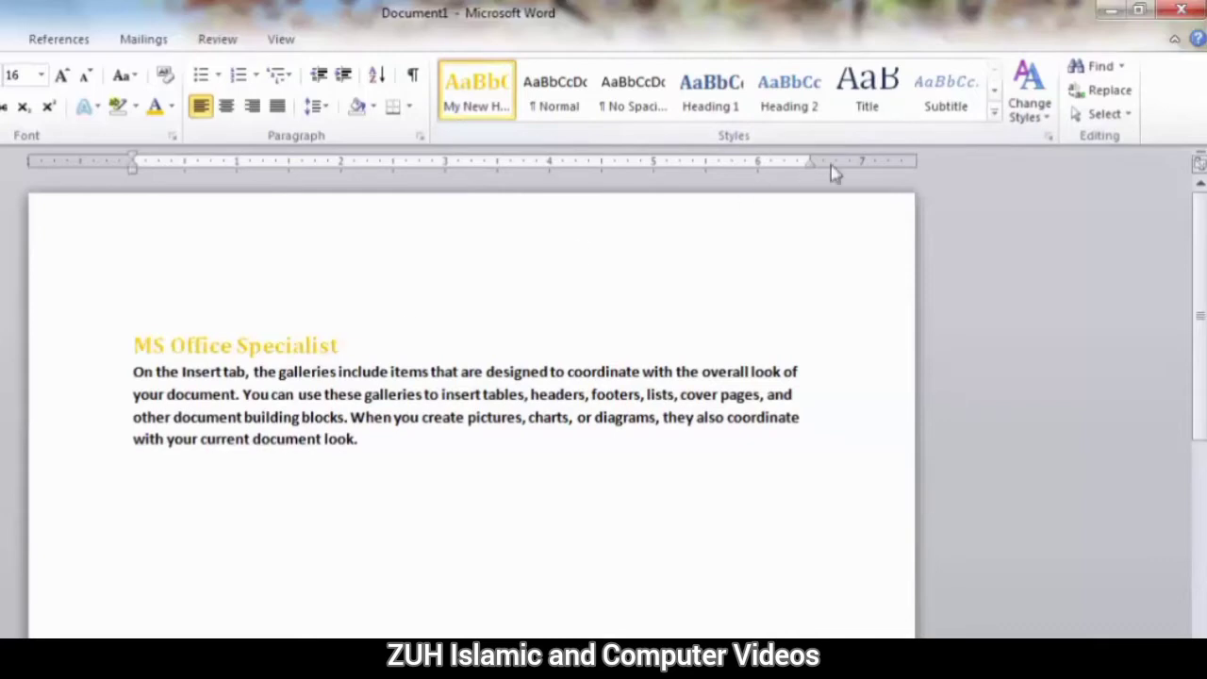
{"action": "left_click", "coordinate": [995, 113]}
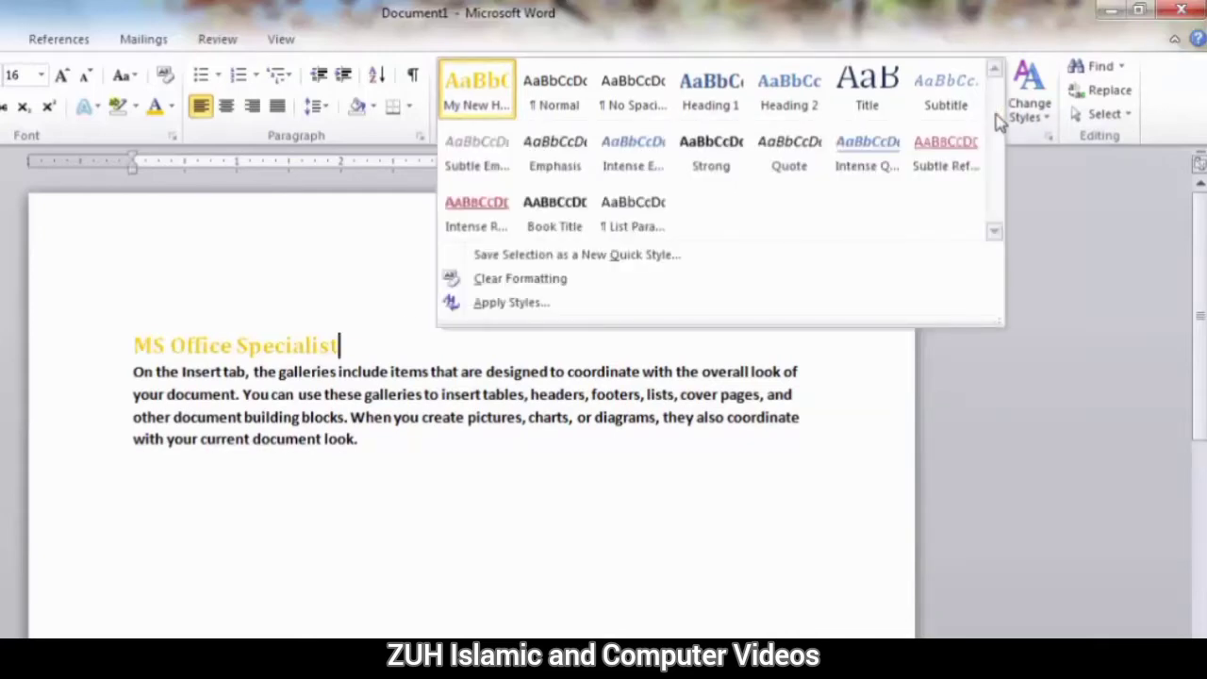
{"action": "left_click", "coordinate": [606, 264]}
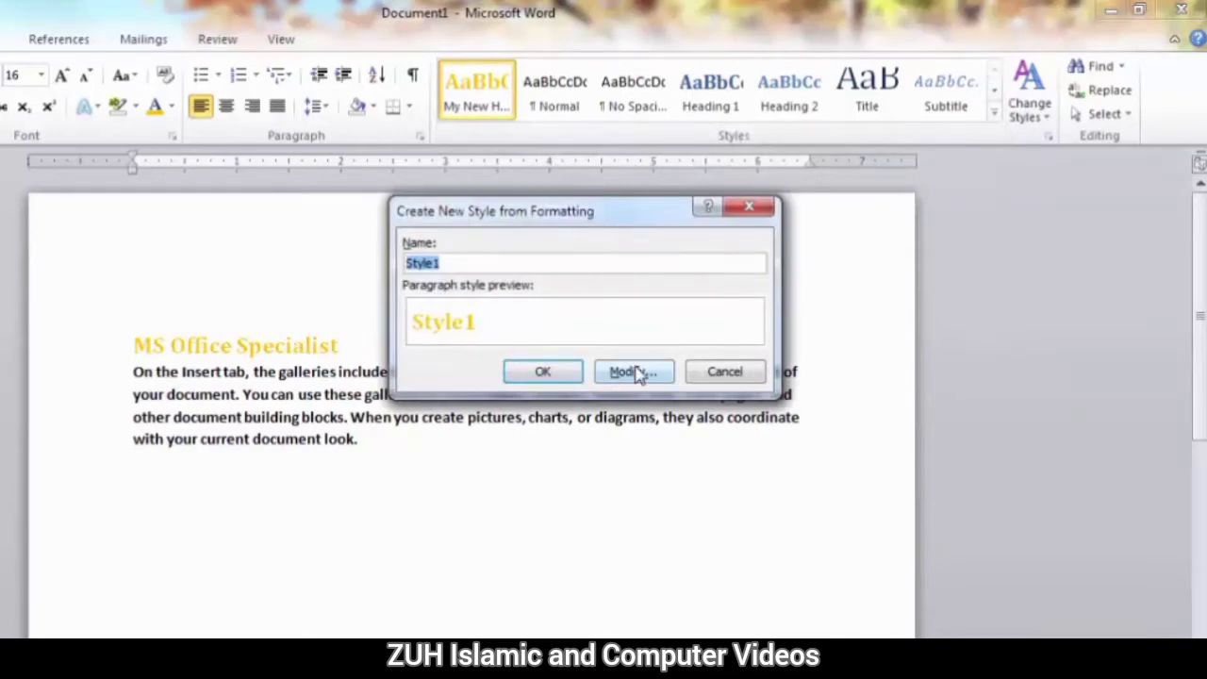
{"action": "left_click", "coordinate": [743, 378]}
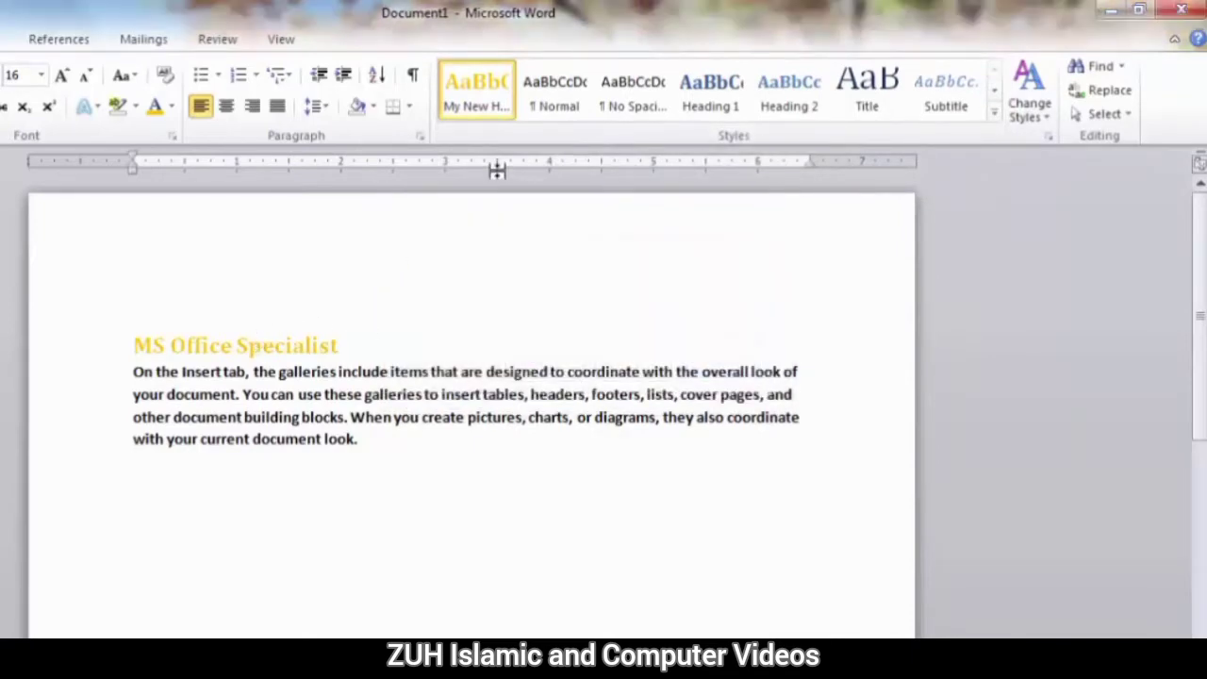
Modify My New Heading Style by turning off bold and changing the font colour to Light Blue.
{"action": "right_click", "coordinate": [479, 94]}
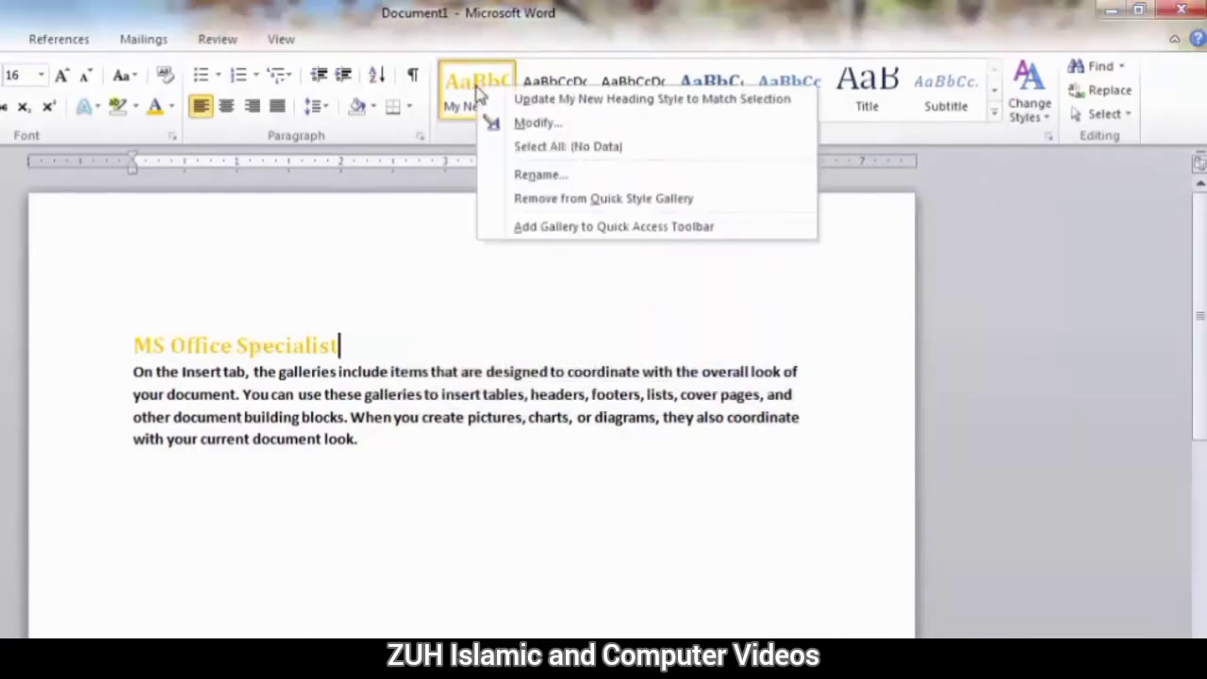
{"action": "left_click", "coordinate": [535, 126]}
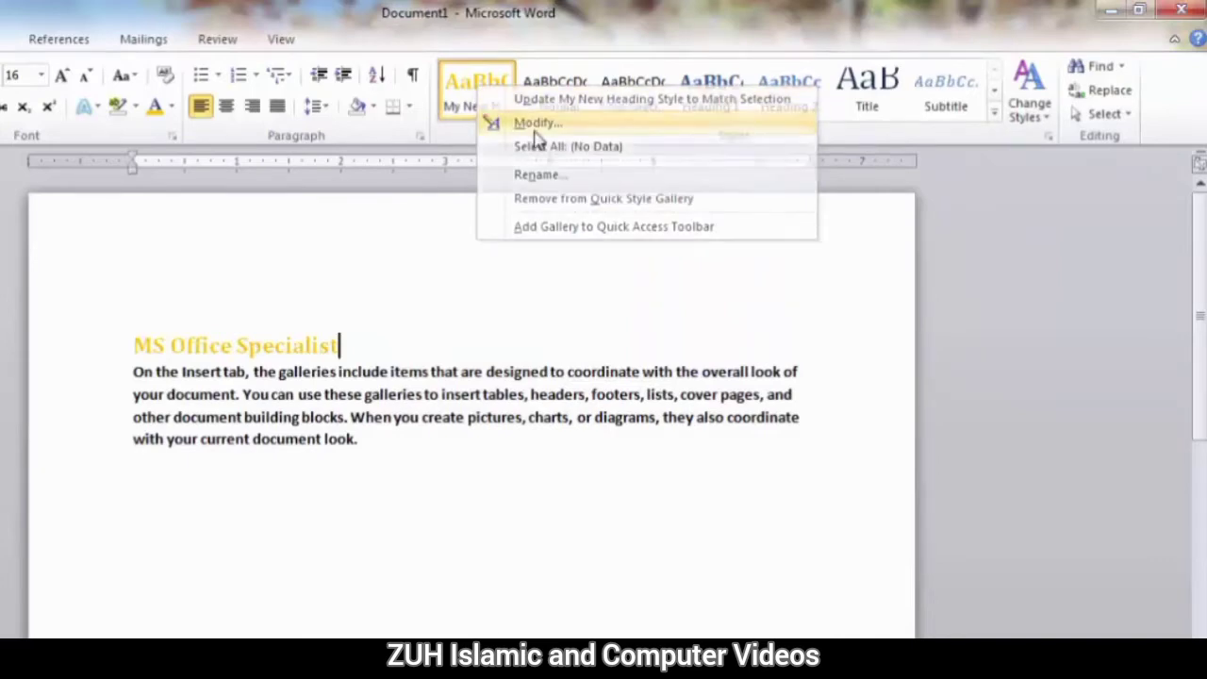
{"action": "left_click_drag", "start_coordinate": [543, 213], "coordinate": [265, 74]}
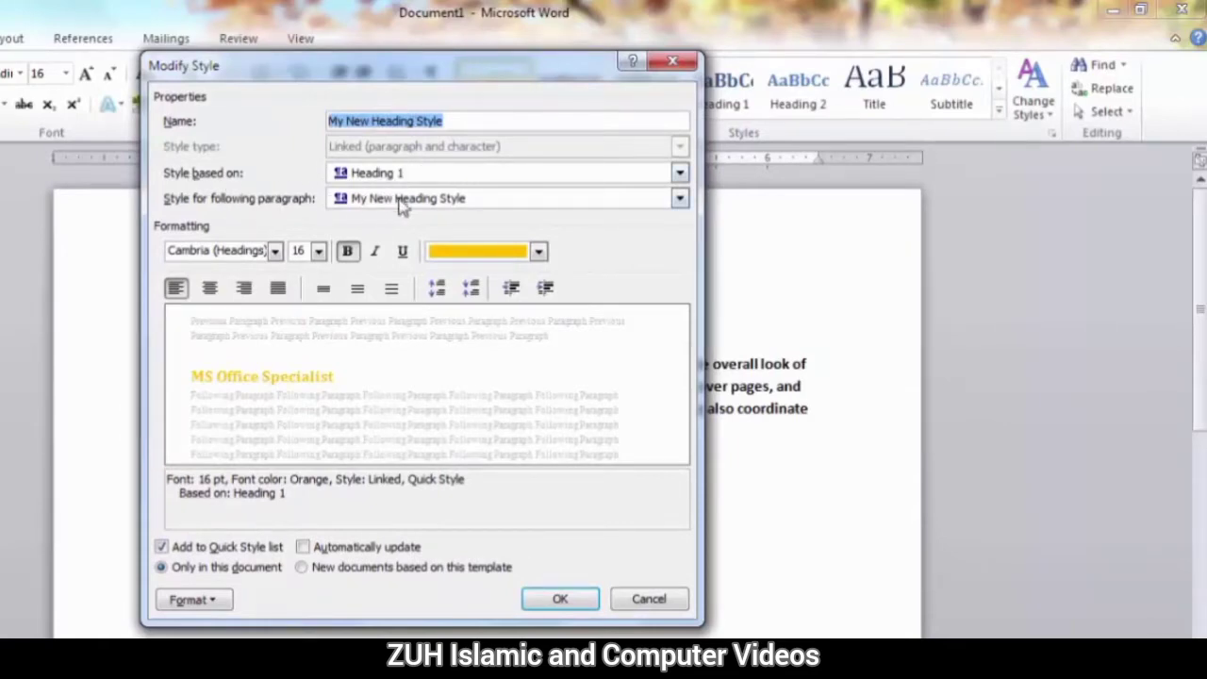
{"action": "left_click", "coordinate": [348, 250]}
{"action": "left_click", "coordinate": [538, 251]}
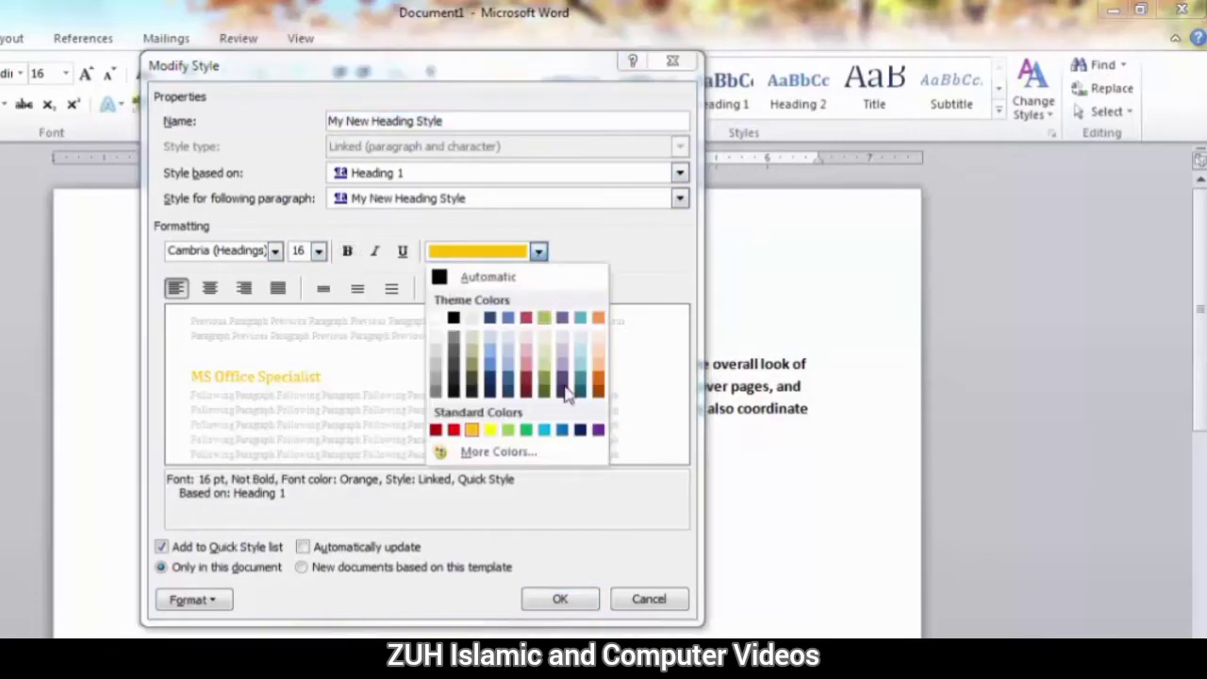
{"action": "left_click", "coordinate": [544, 429]}
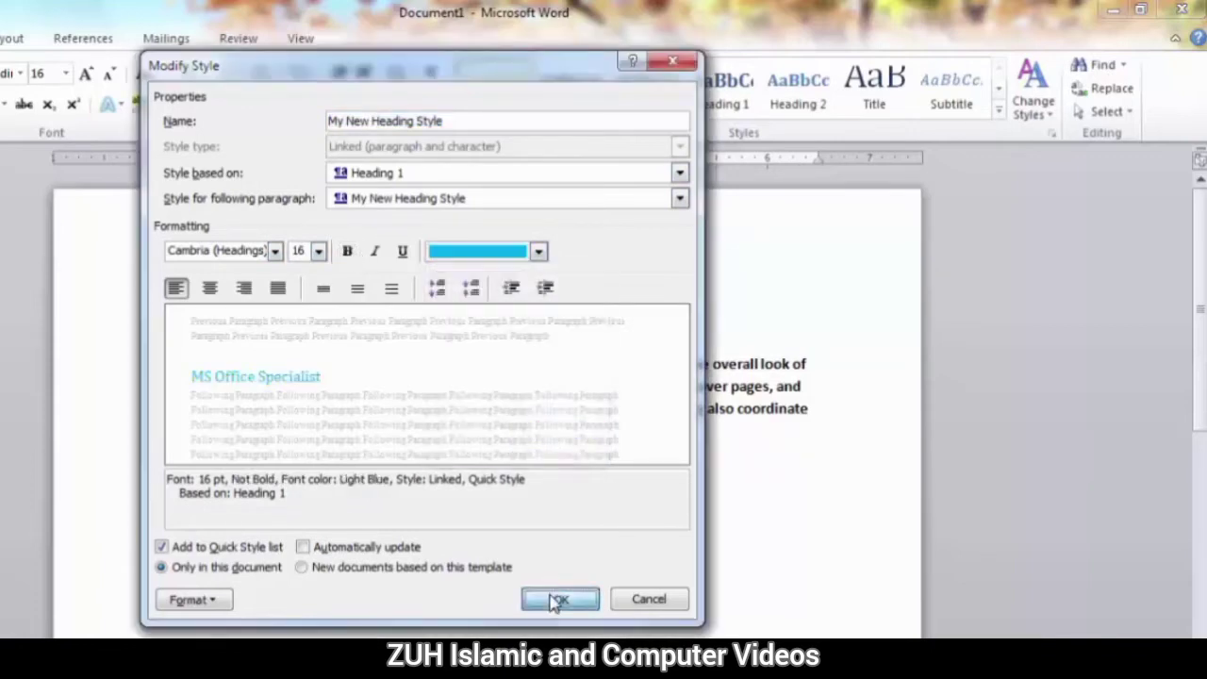
{"action": "left_click", "coordinate": [559, 601]}
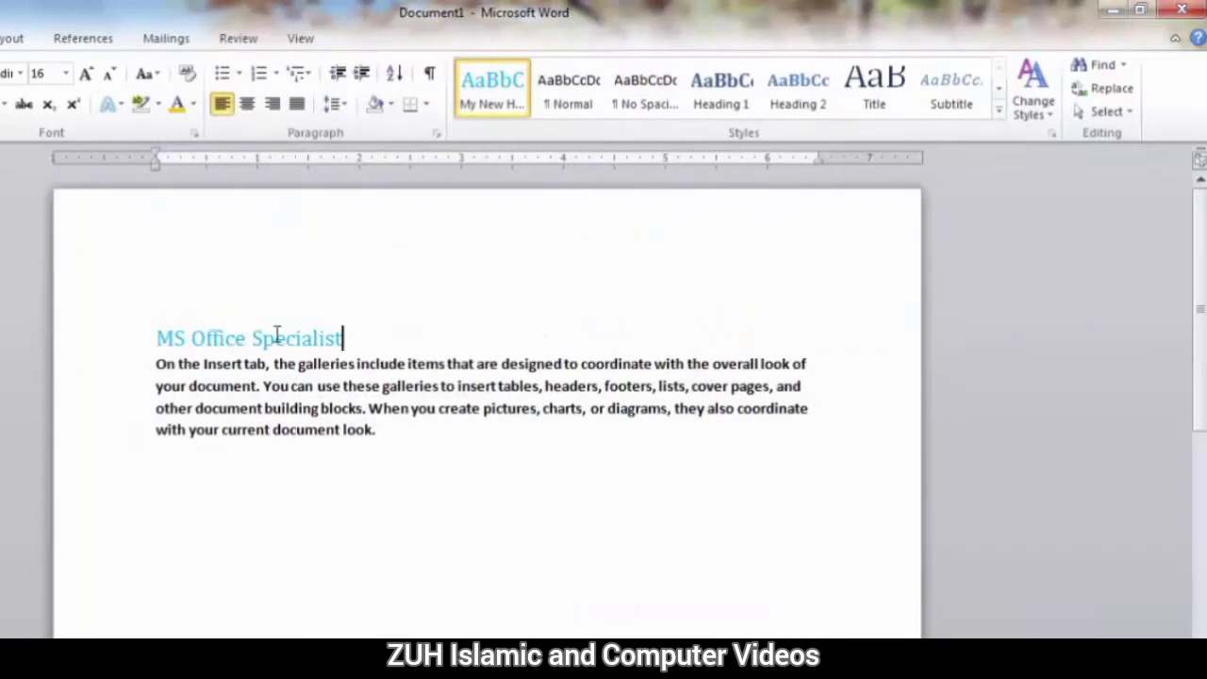
Modify My New Heading Style so that it is no longer included in the Quick Style list.
{"action": "right_click", "coordinate": [480, 91]}
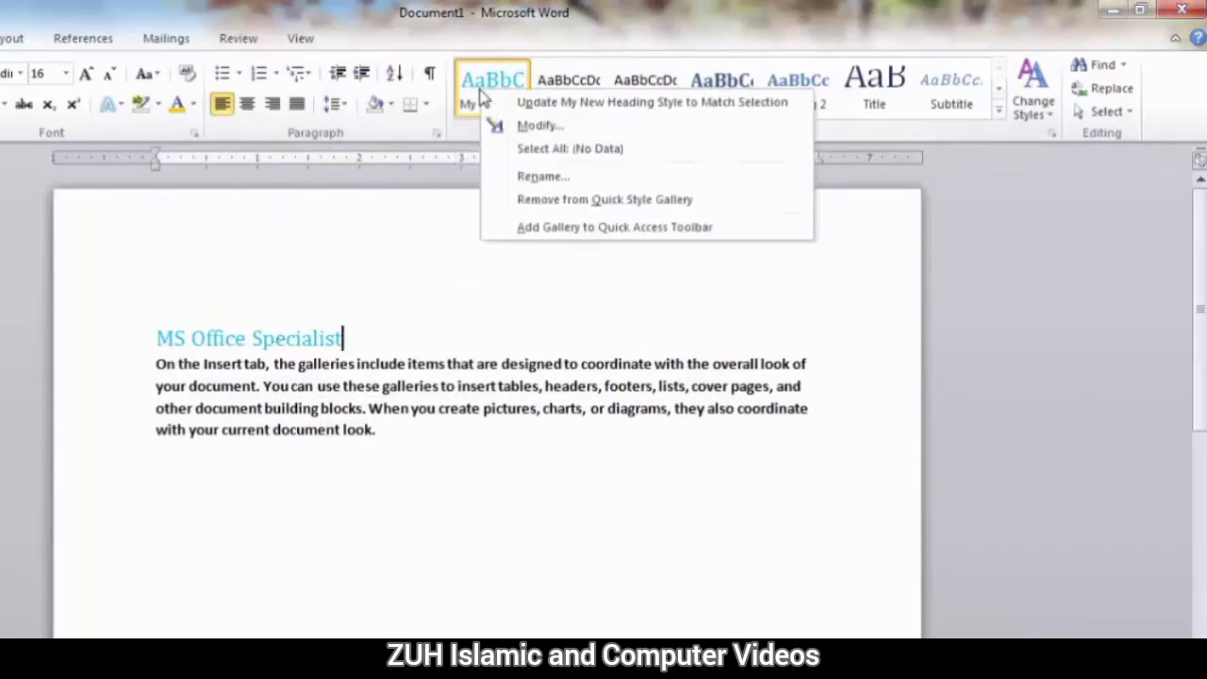
{"action": "left_click", "coordinate": [554, 132]}
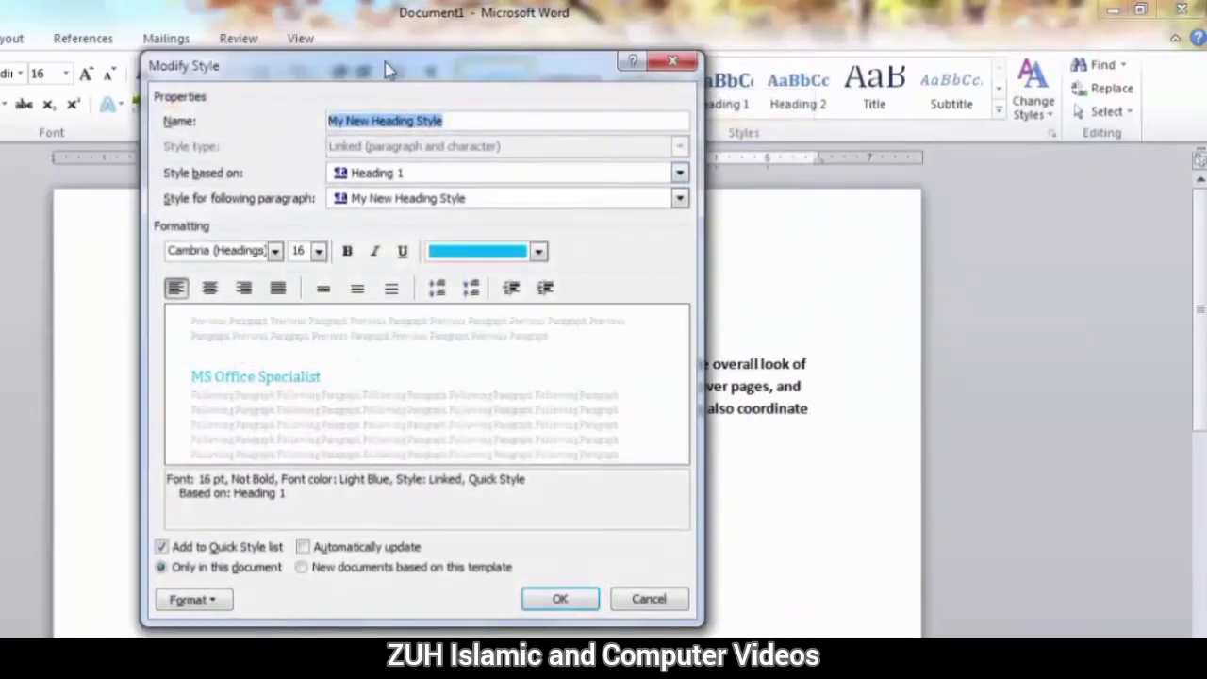
{"action": "left_click_drag", "start_coordinate": [383, 62], "coordinate": [356, 44]}
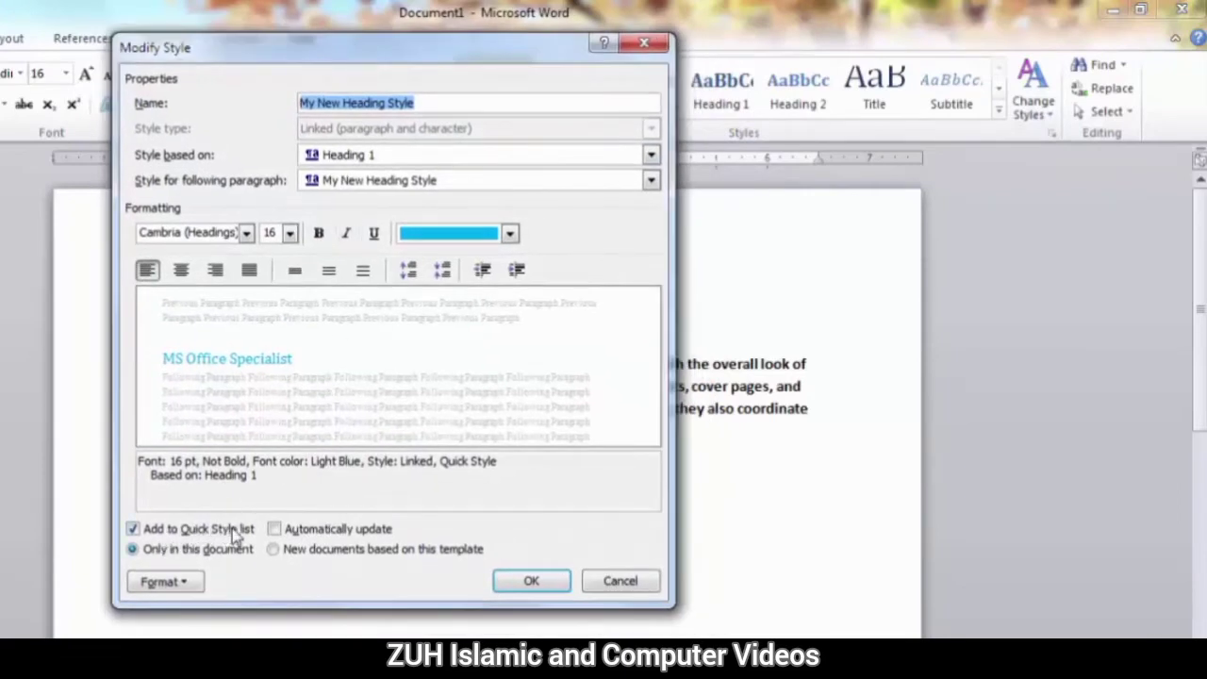
{"action": "left_click_drag", "start_coordinate": [439, 55], "coordinate": [251, 59]}
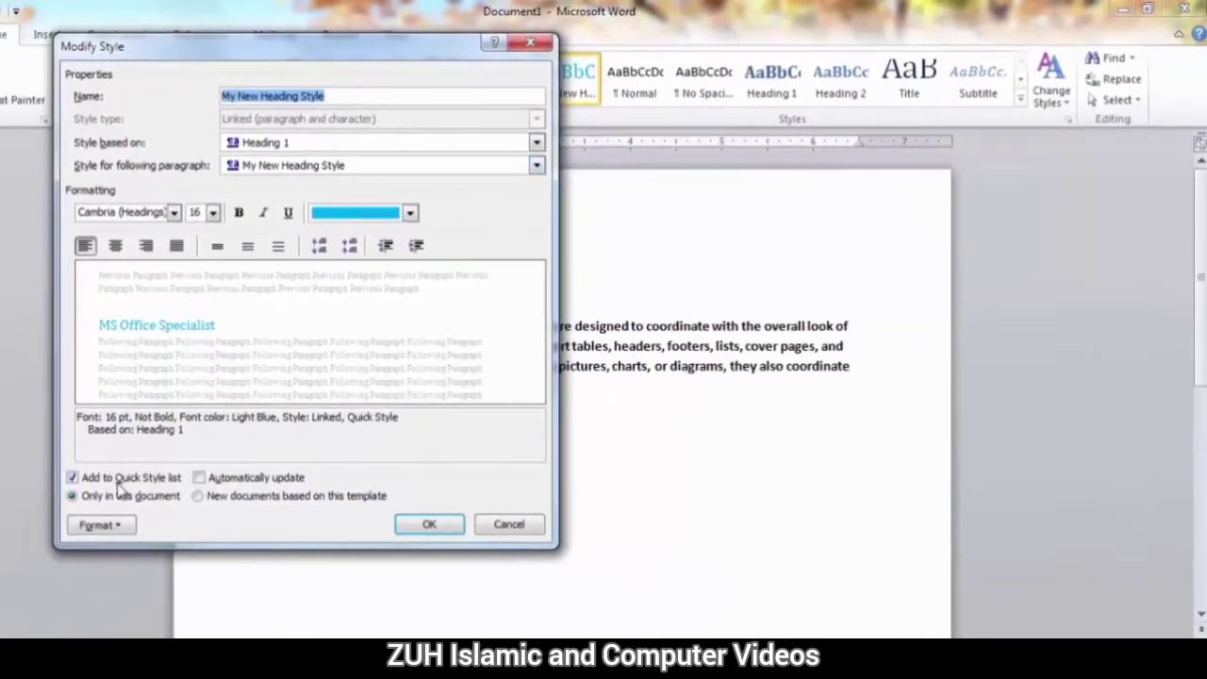
{"action": "left_click", "coordinate": [120, 478]}
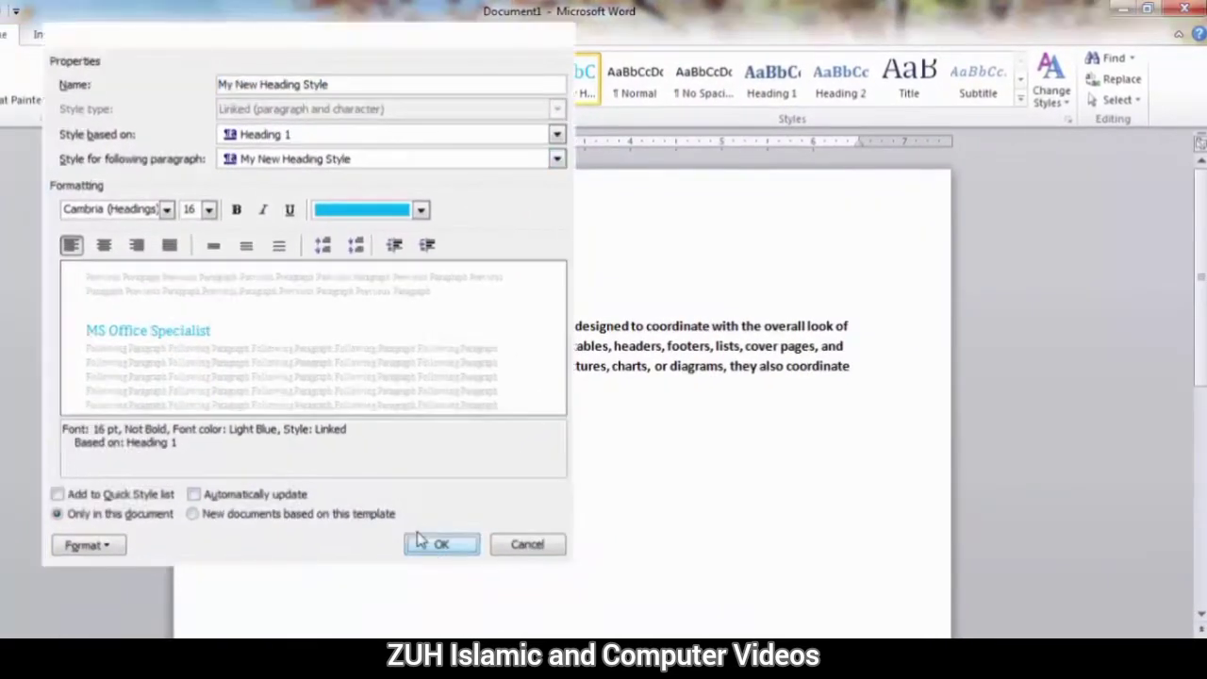
{"action": "left_click", "coordinate": [429, 524]}
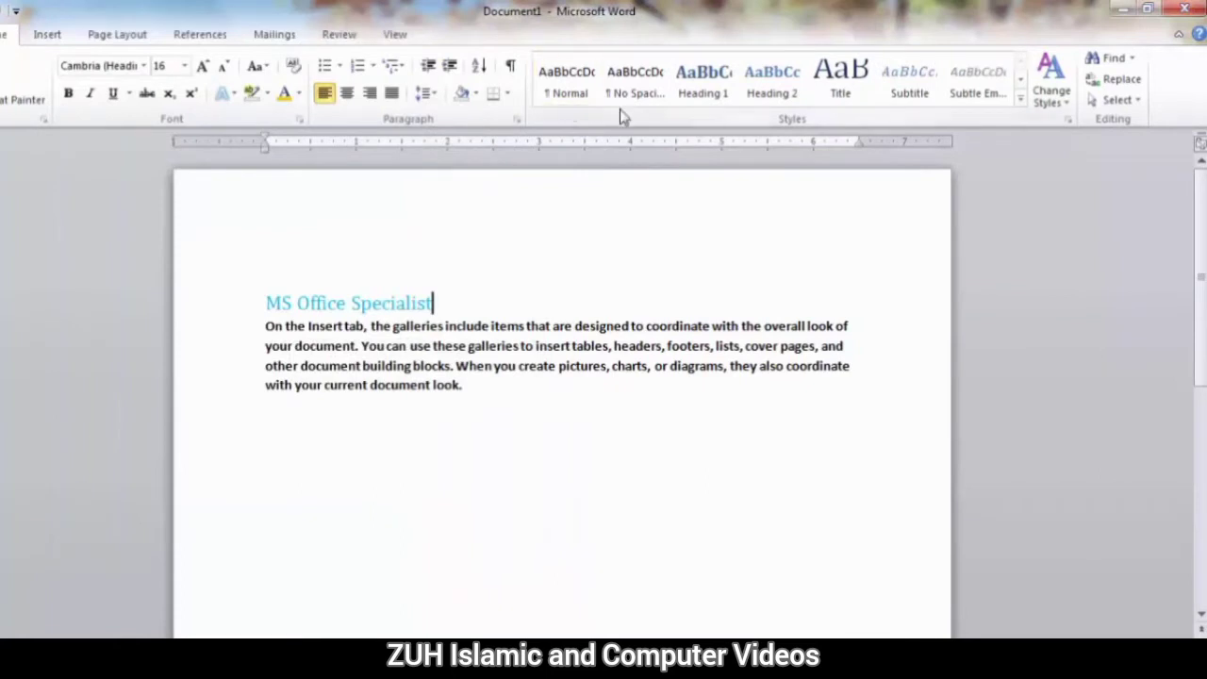
Save the formatting of the title "MS Office Specialist" as a new quick style named "My new Style".
{"action": "left_click_drag", "start_coordinate": [280, 304], "coordinate": [399, 296]}
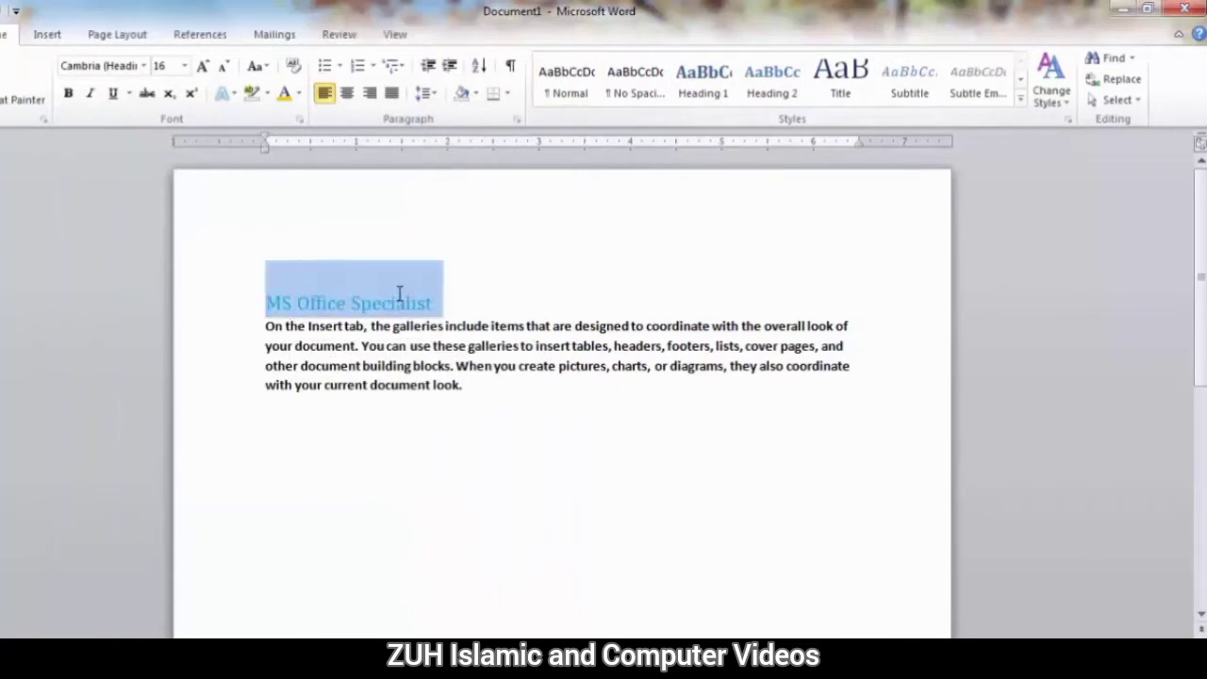
{"action": "left_click", "coordinate": [1021, 98]}
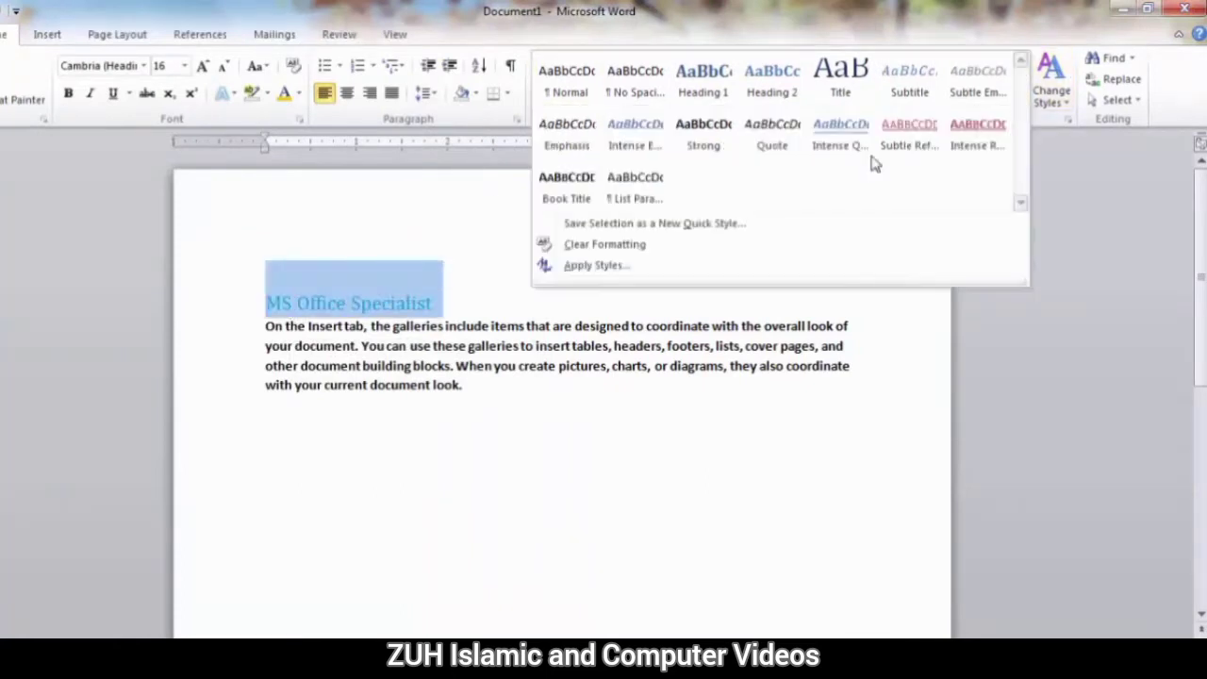
{"action": "left_click", "coordinate": [613, 221]}
{"action": "type", "text": "My"}
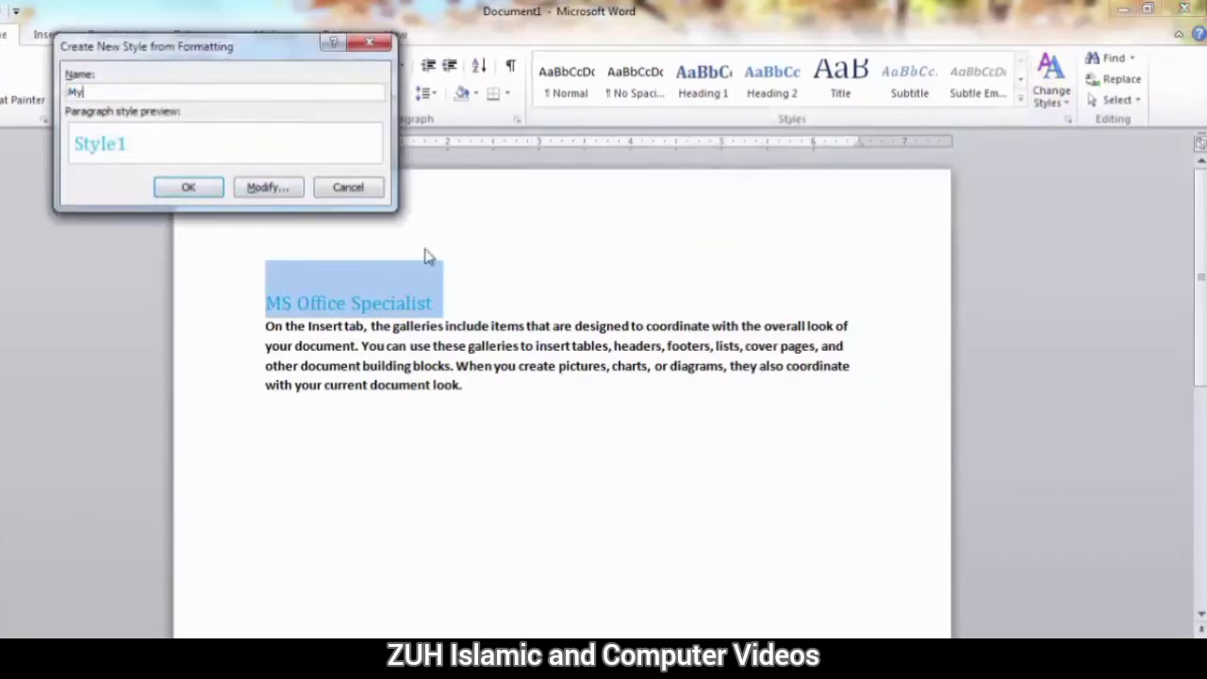
{"action": "type", "text": " new Style"}
{"action": "left_click", "coordinate": [220, 184]}
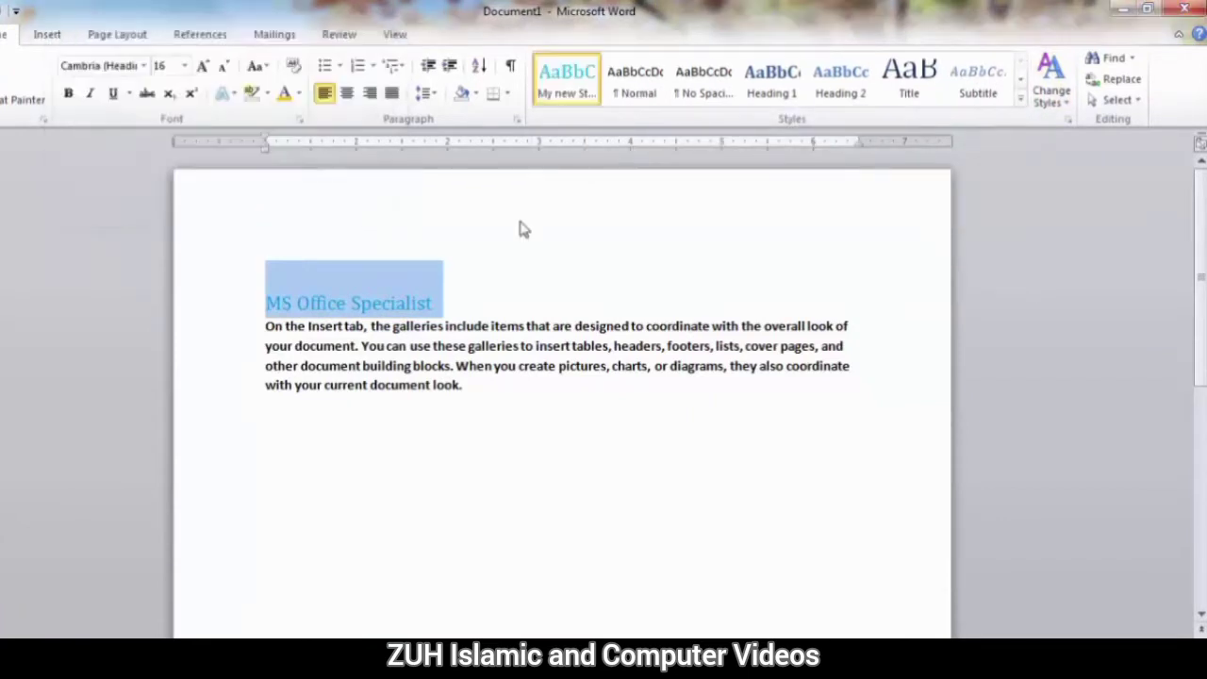
Modify My new Style by enabling the Automatically update option.
{"action": "right_click", "coordinate": [565, 68]}
{"action": "left_click", "coordinate": [608, 100]}
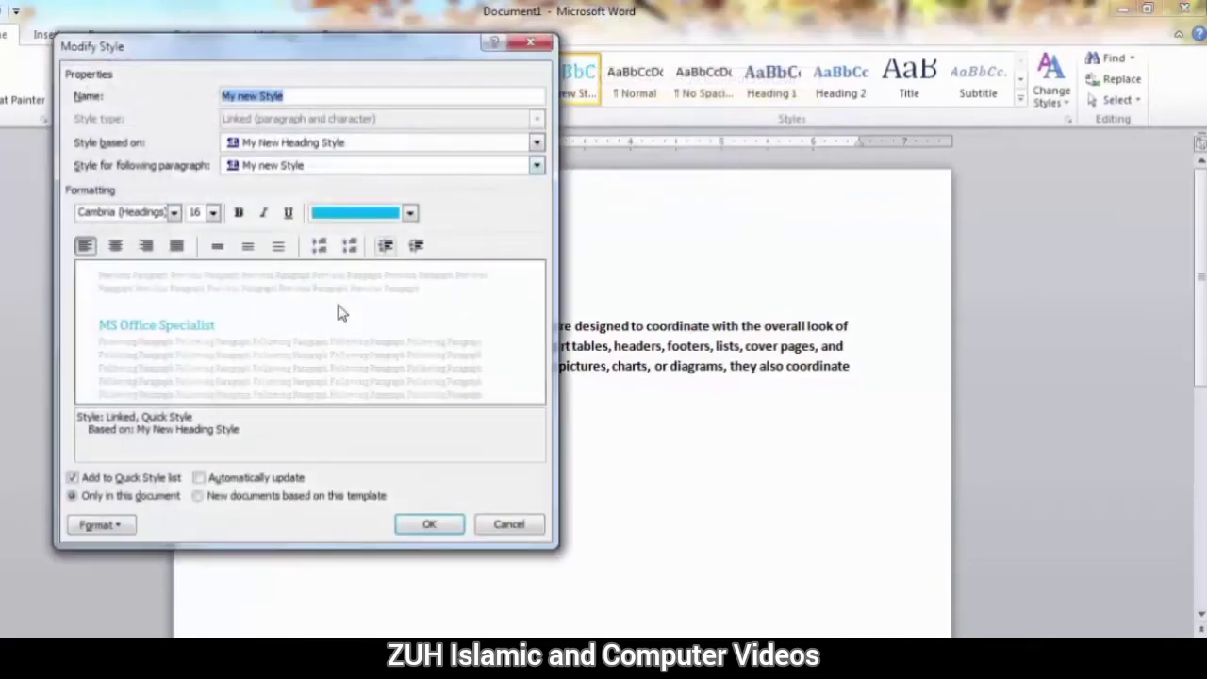
{"action": "left_click", "coordinate": [244, 484]}
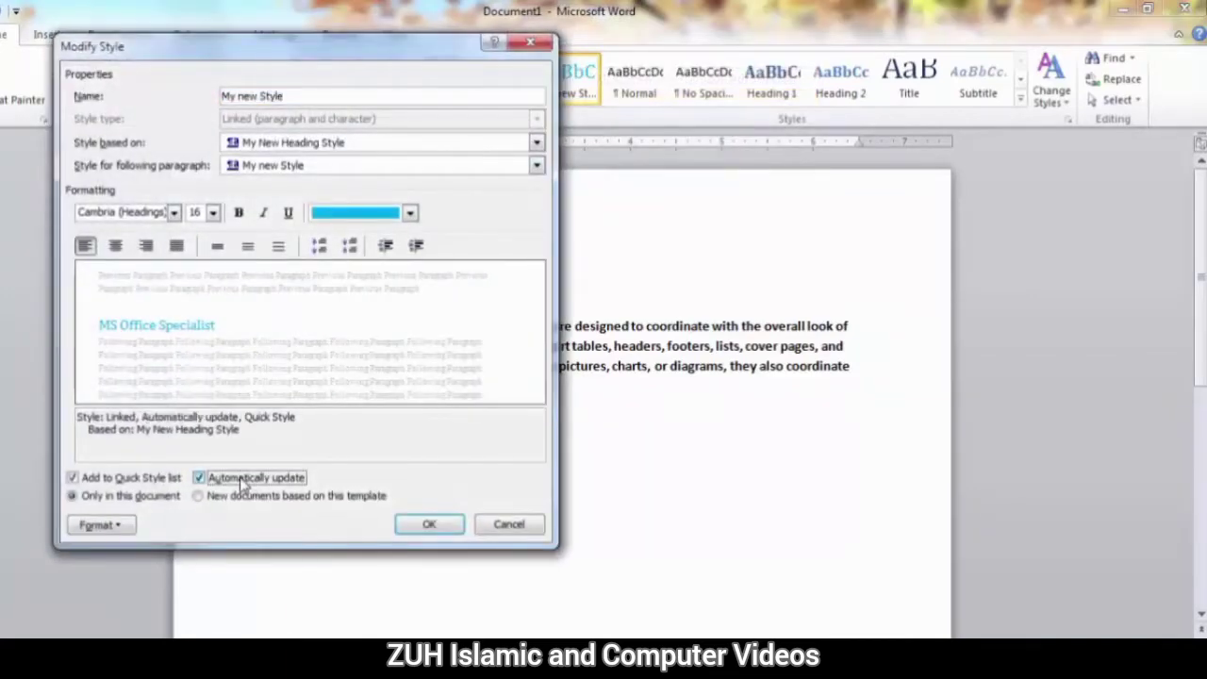
{"action": "left_click", "coordinate": [436, 525]}
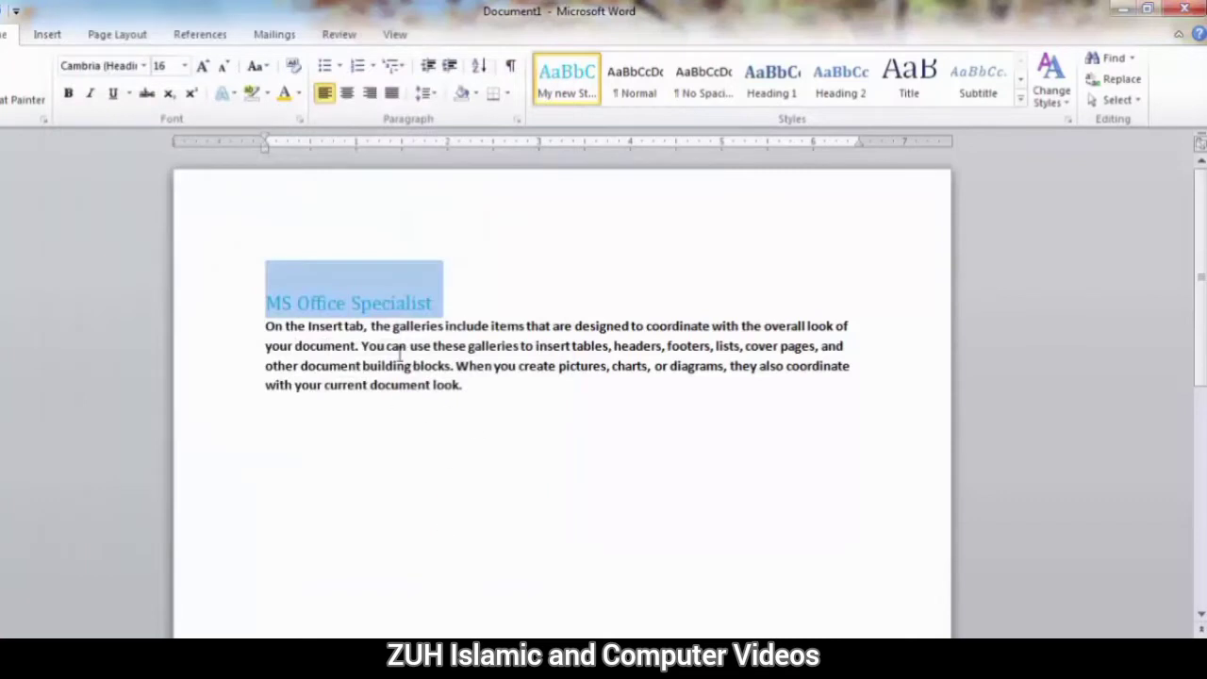
Add the heading "MS Word" and sample text generated with =rand below the paragraph, and apply My new Style to the heading.
{"action": "left_click", "coordinate": [477, 389]}
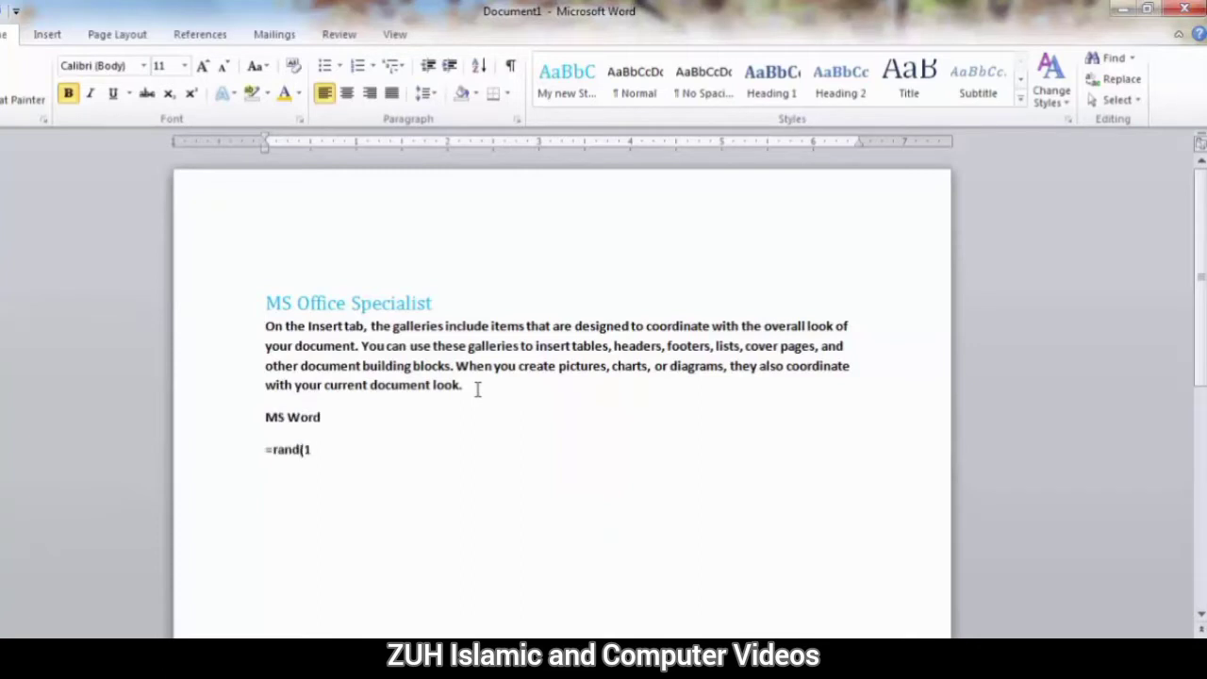
{"action": "type", "text": ")"}
{"action": "key", "text": "Return"}
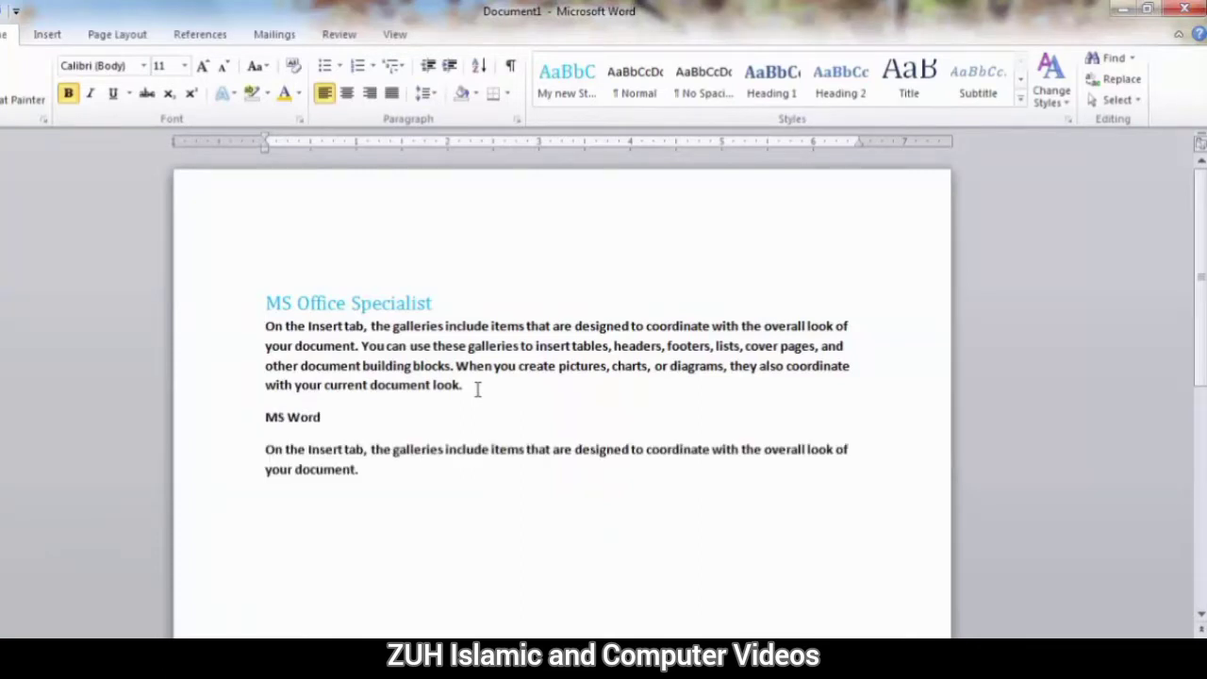
{"action": "triple_click", "coordinate": [332, 417]}
{"action": "left_click", "coordinate": [571, 83]}
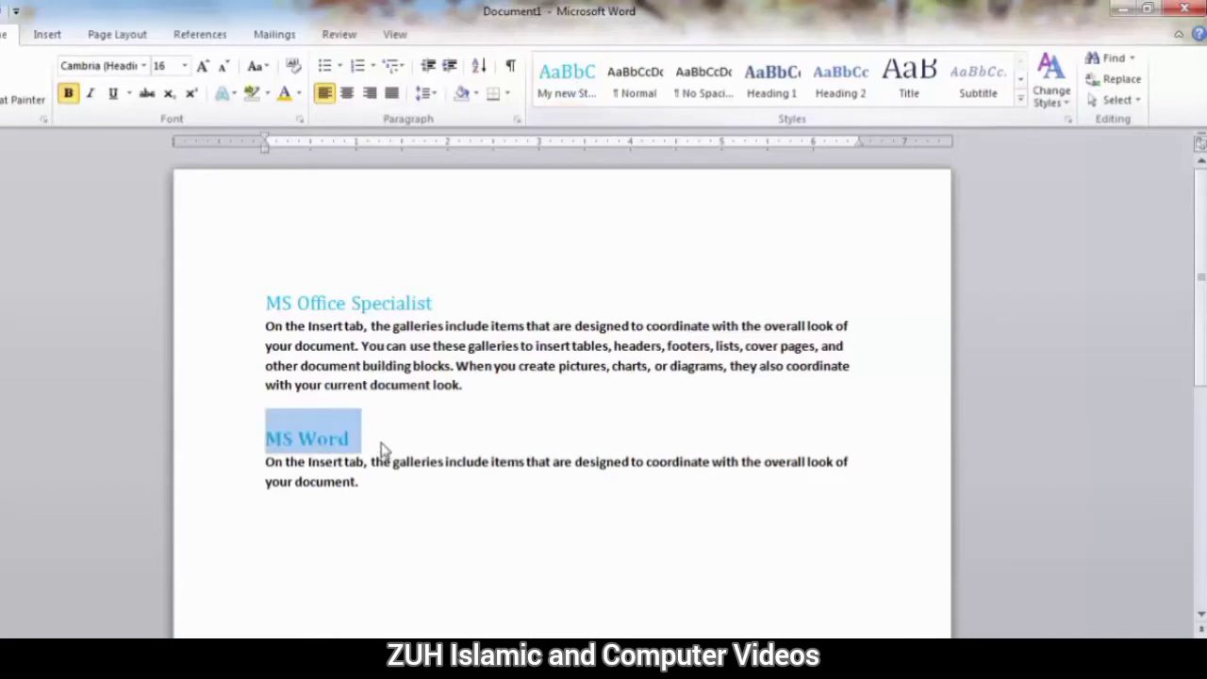
Recolour the title "MS Office Specialist" with the standard red.
{"action": "left_click", "coordinate": [383, 300]}
{"action": "left_click_drag", "start_coordinate": [404, 302], "coordinate": [289, 302]}
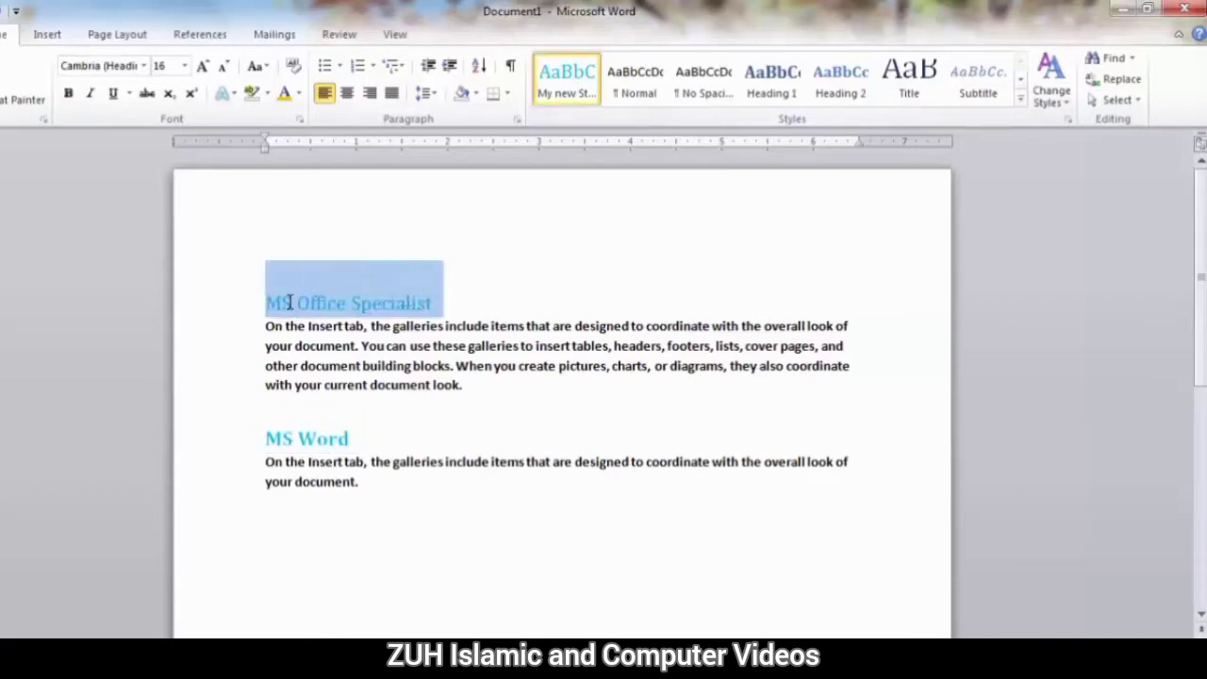
{"action": "left_click", "coordinate": [295, 95]}
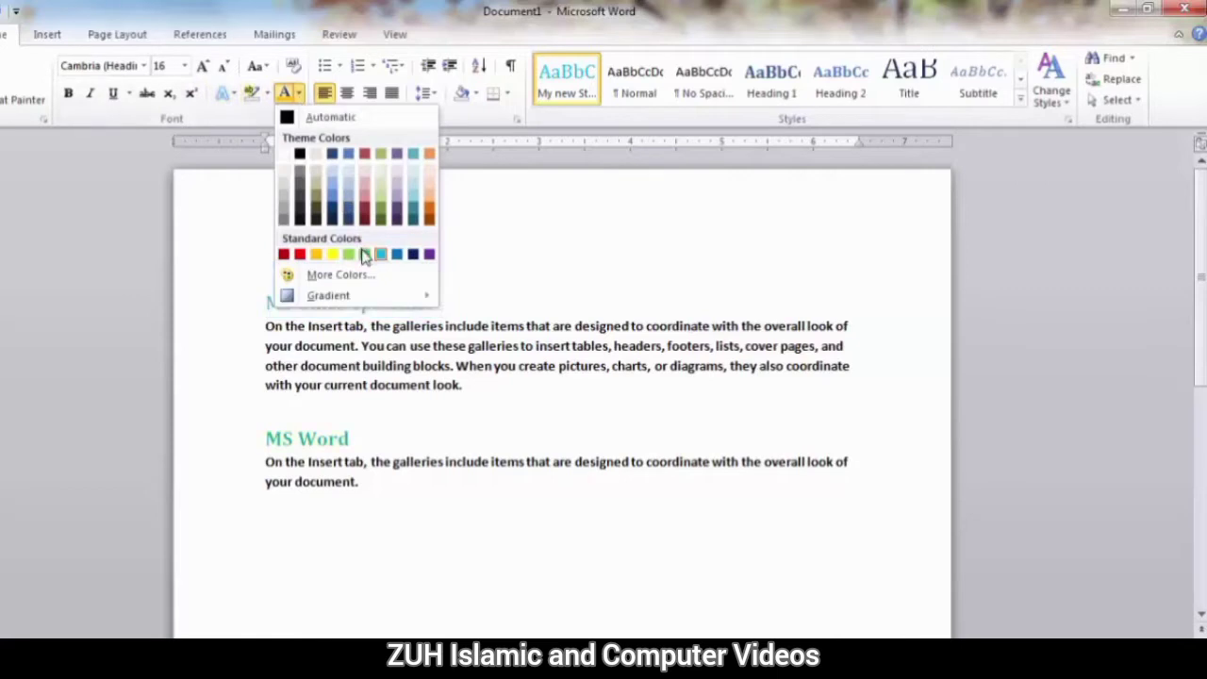
{"action": "left_click", "coordinate": [300, 255]}
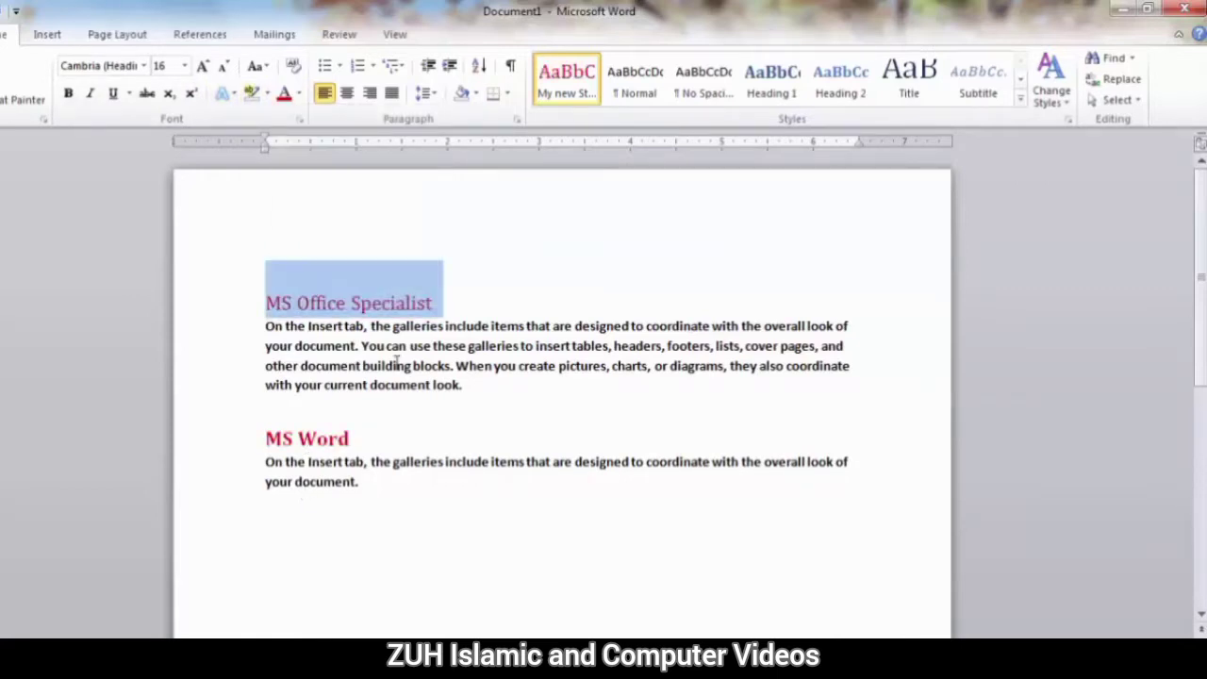
Modify My new Style by disabling the Automatically update option.
{"action": "right_click", "coordinate": [577, 99]}
{"action": "left_click", "coordinate": [588, 113]}
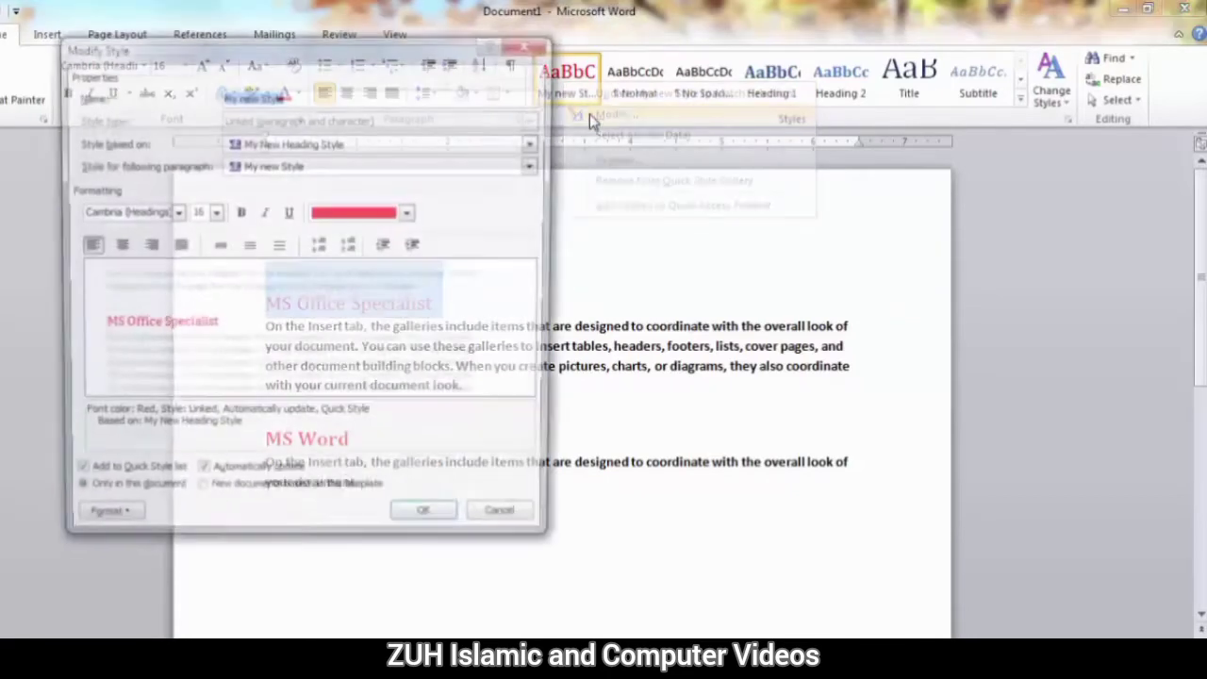
{"action": "left_click", "coordinate": [224, 478]}
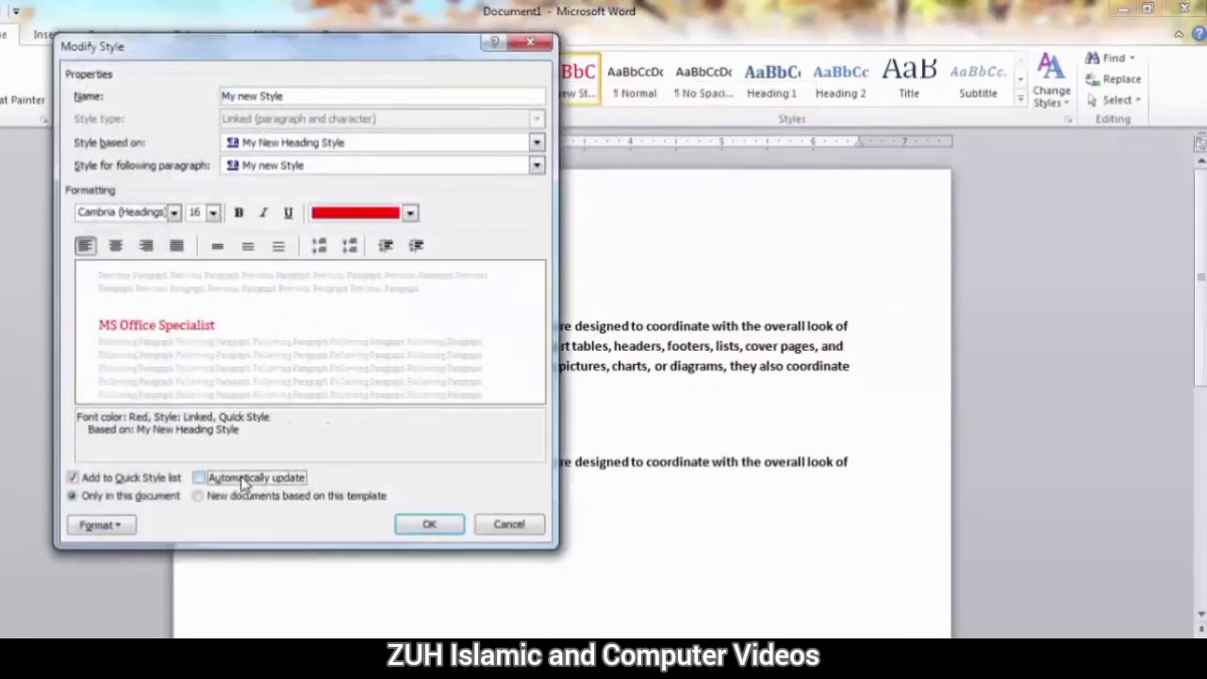
{"action": "left_click", "coordinate": [426, 524]}
Recolour the title "MS Office Specialist" with the standard yellow and update My new Style to match it.
{"action": "left_click", "coordinate": [298, 93]}
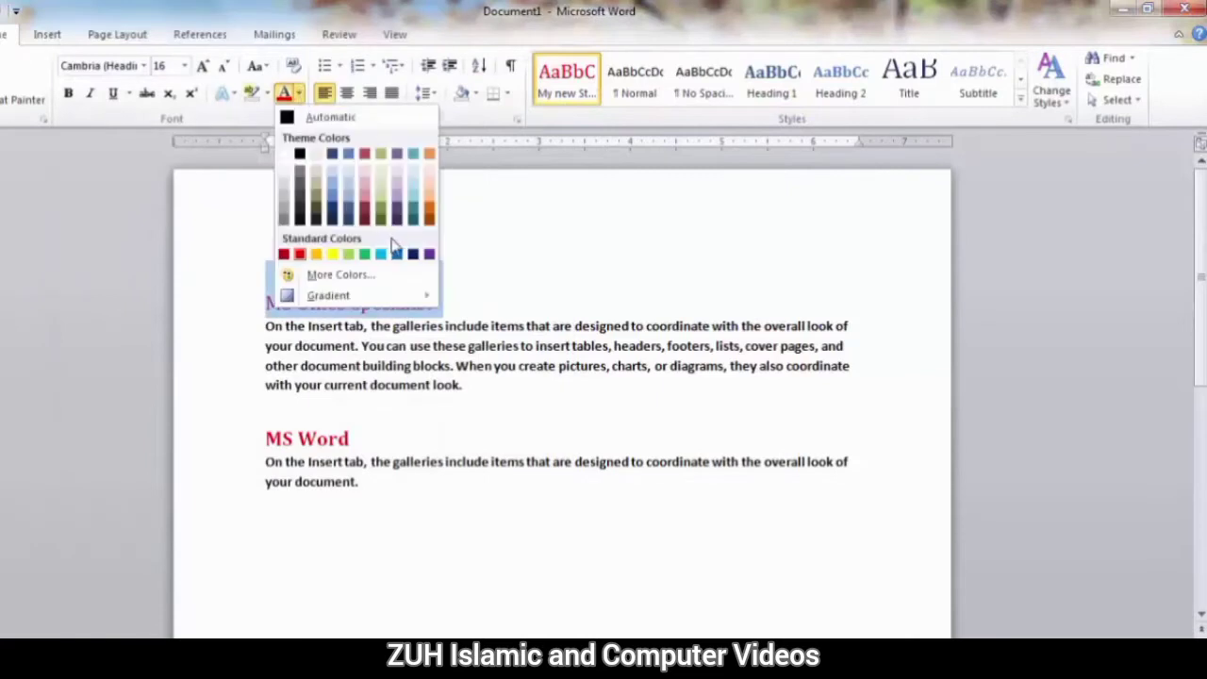
{"action": "left_click", "coordinate": [332, 254]}
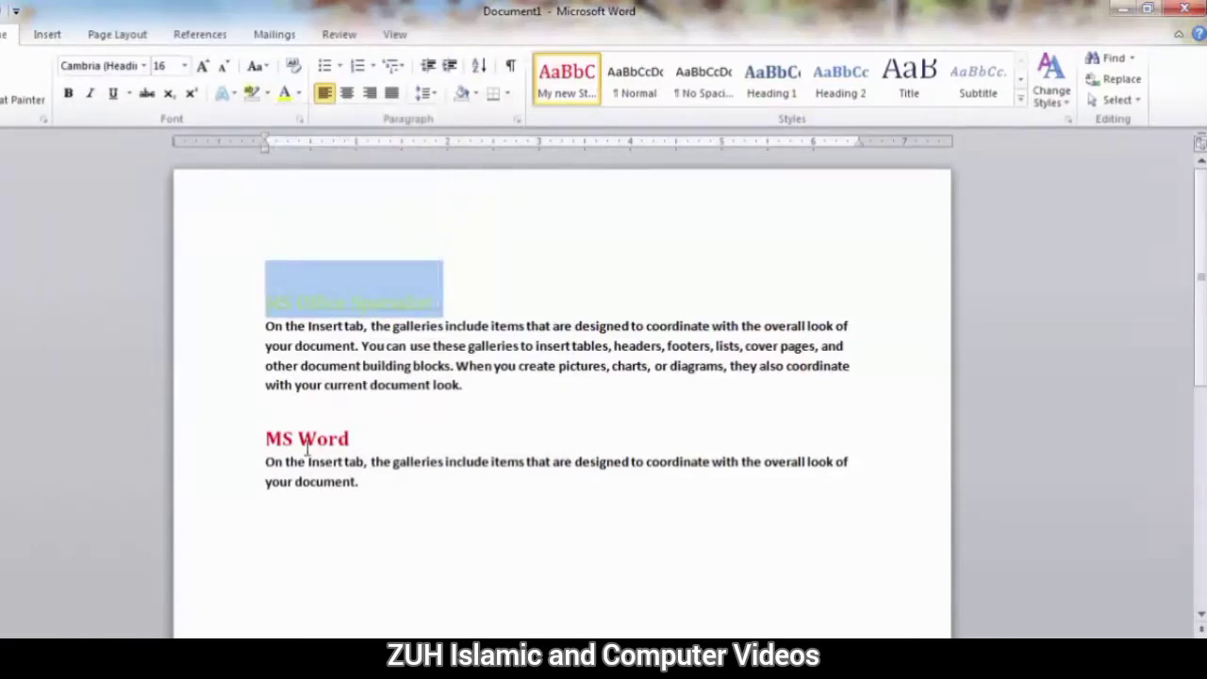
{"action": "right_click", "coordinate": [566, 87]}
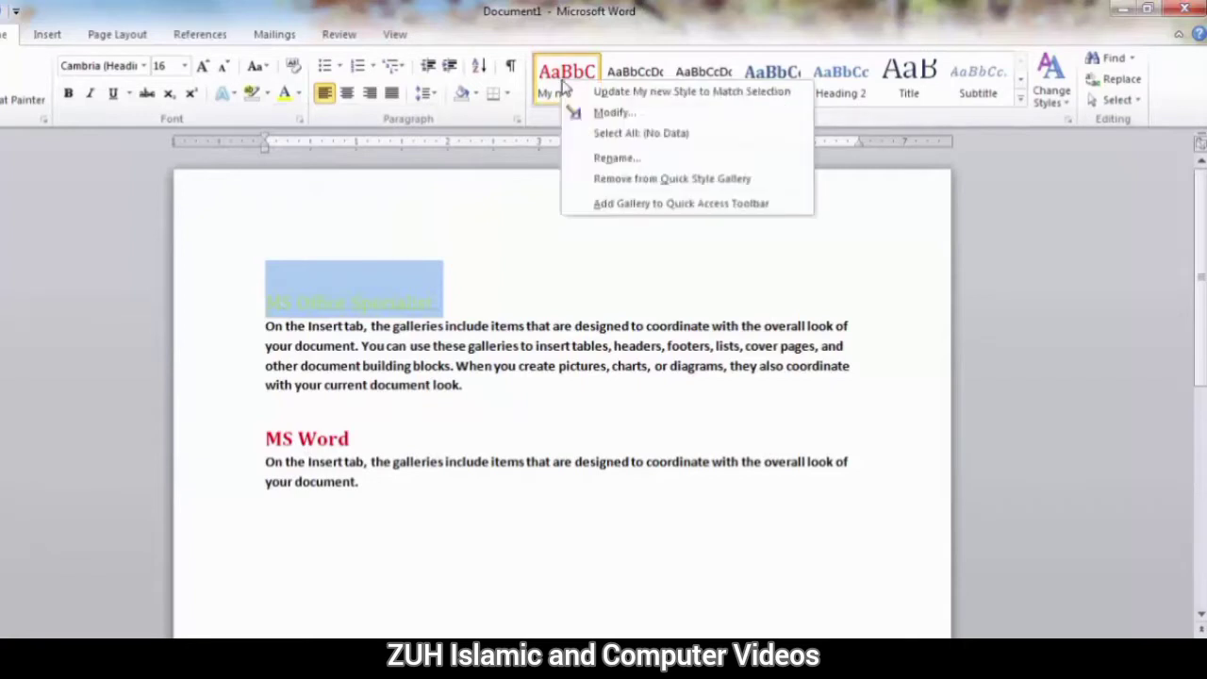
{"action": "left_click", "coordinate": [611, 94]}
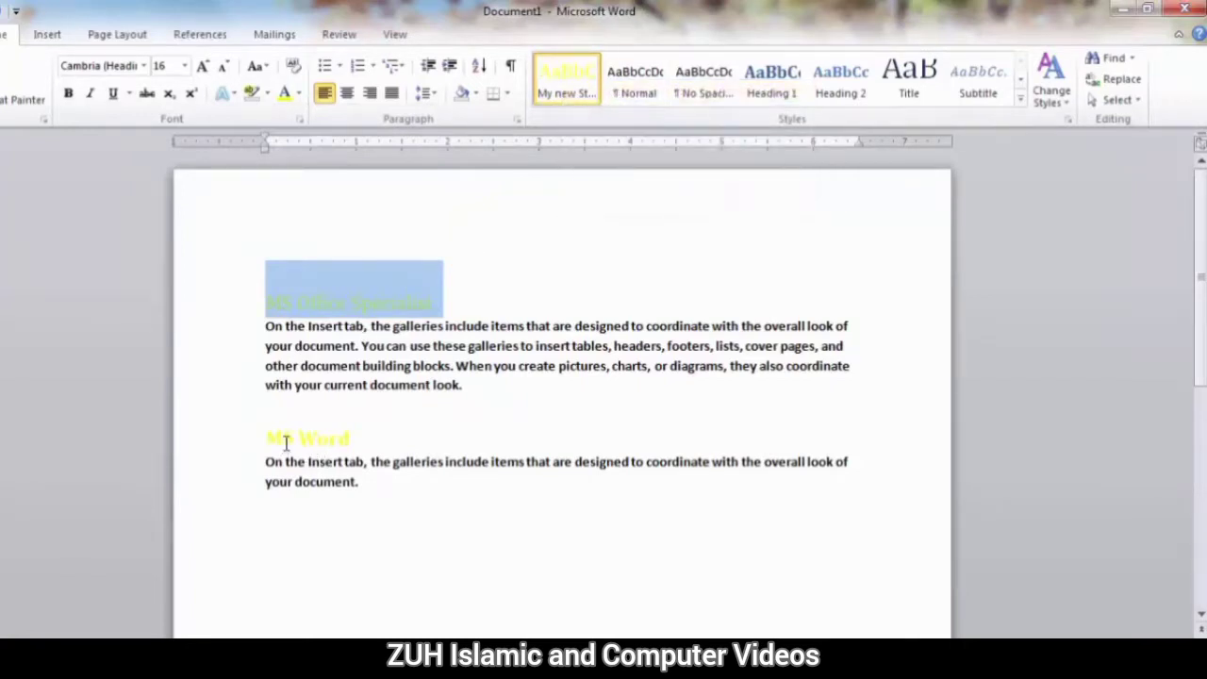
In the Modify Style settings, keep My new Style restricted to "Only in this document".
{"action": "right_click", "coordinate": [566, 88]}
{"action": "left_click", "coordinate": [611, 125]}
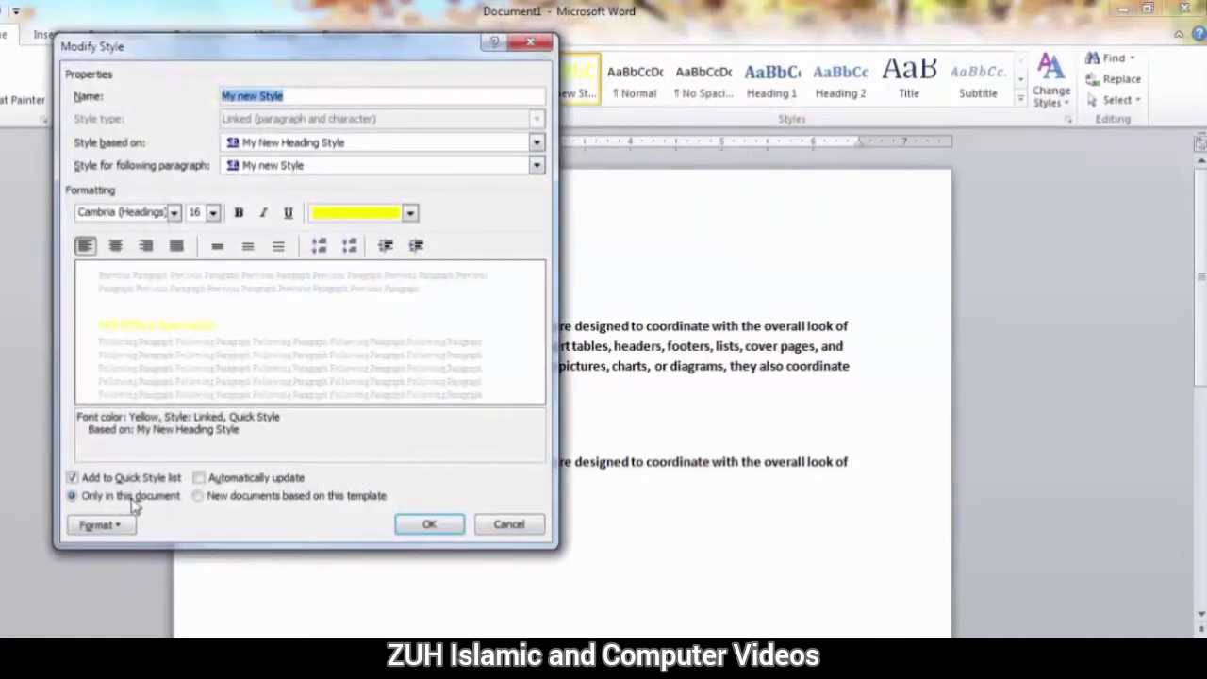
{"action": "left_click", "coordinate": [247, 502]}
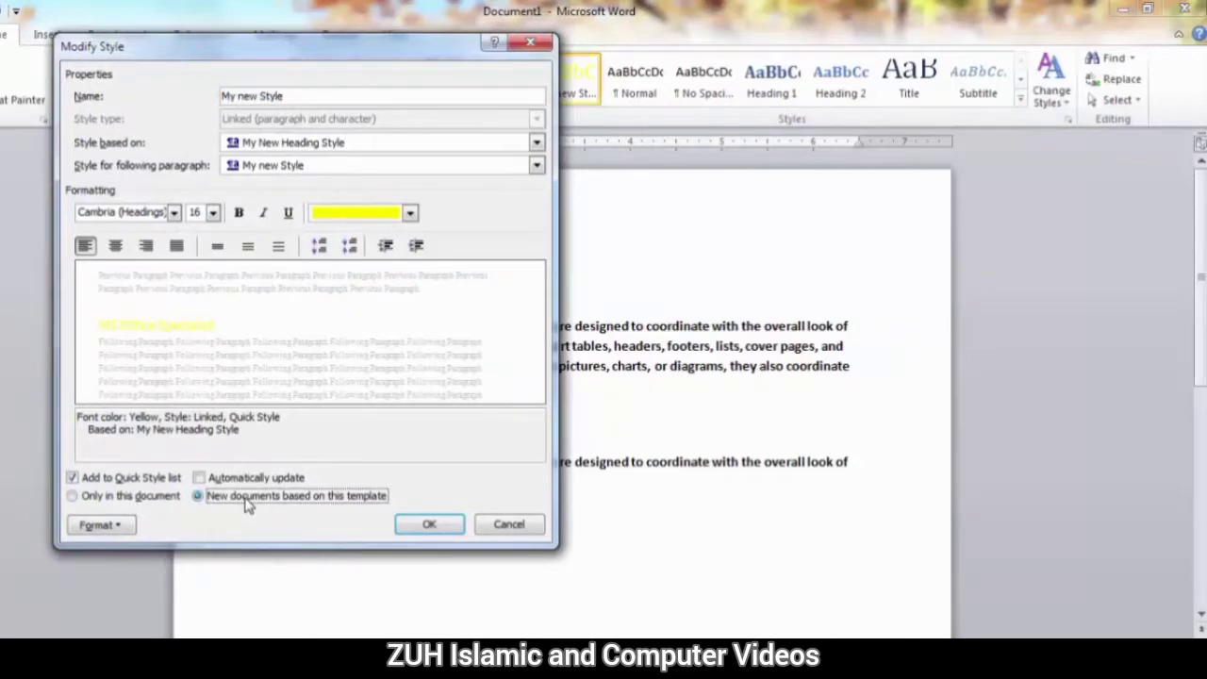
{"action": "left_click", "coordinate": [134, 500]}
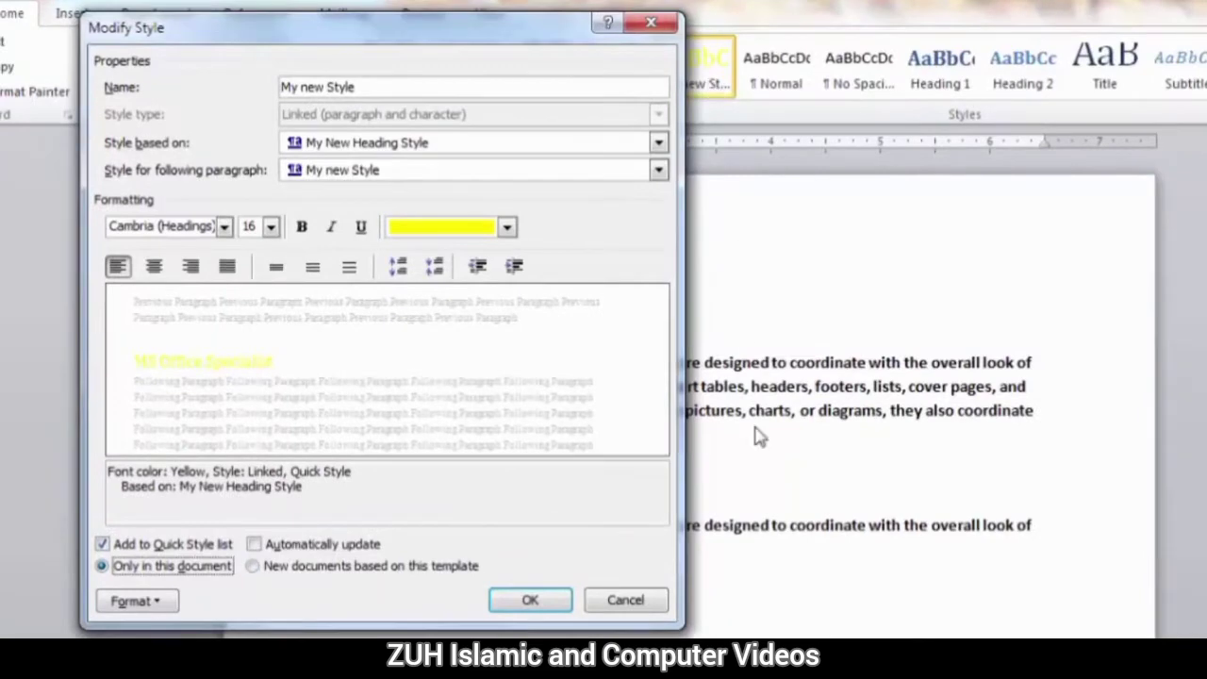
{"action": "left_click", "coordinate": [547, 598]}
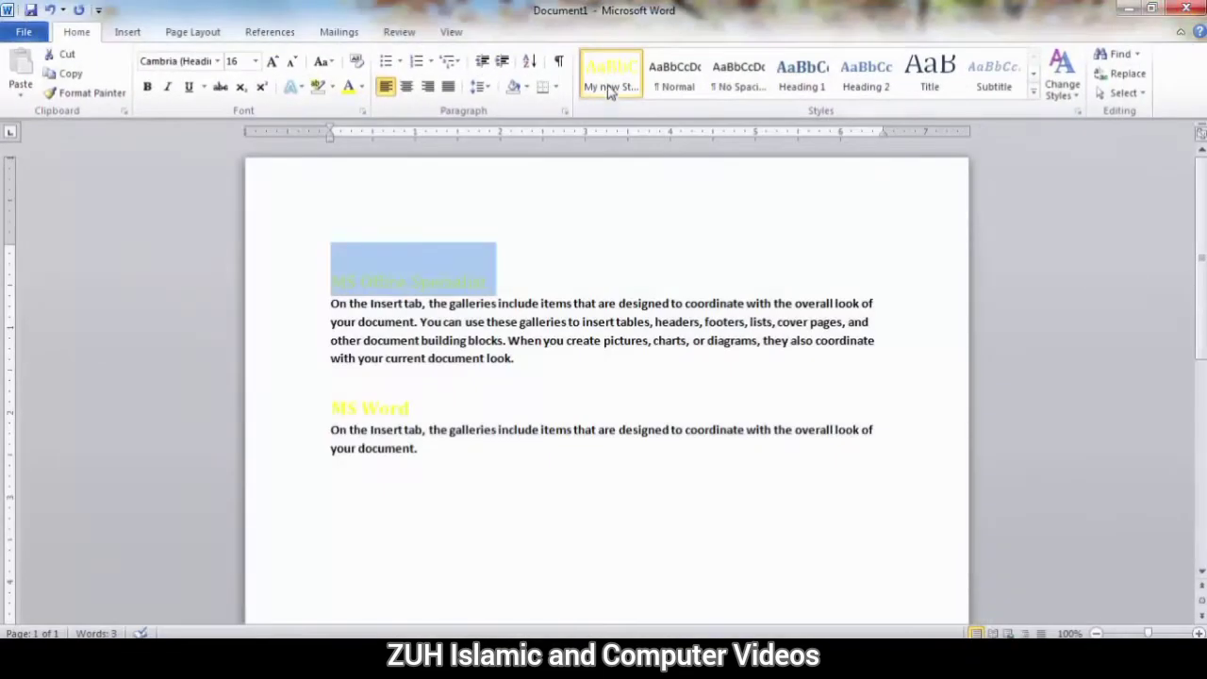
Make My new Style available in new documents based on this template and create a blank document to check it.
{"action": "right_click", "coordinate": [608, 78]}
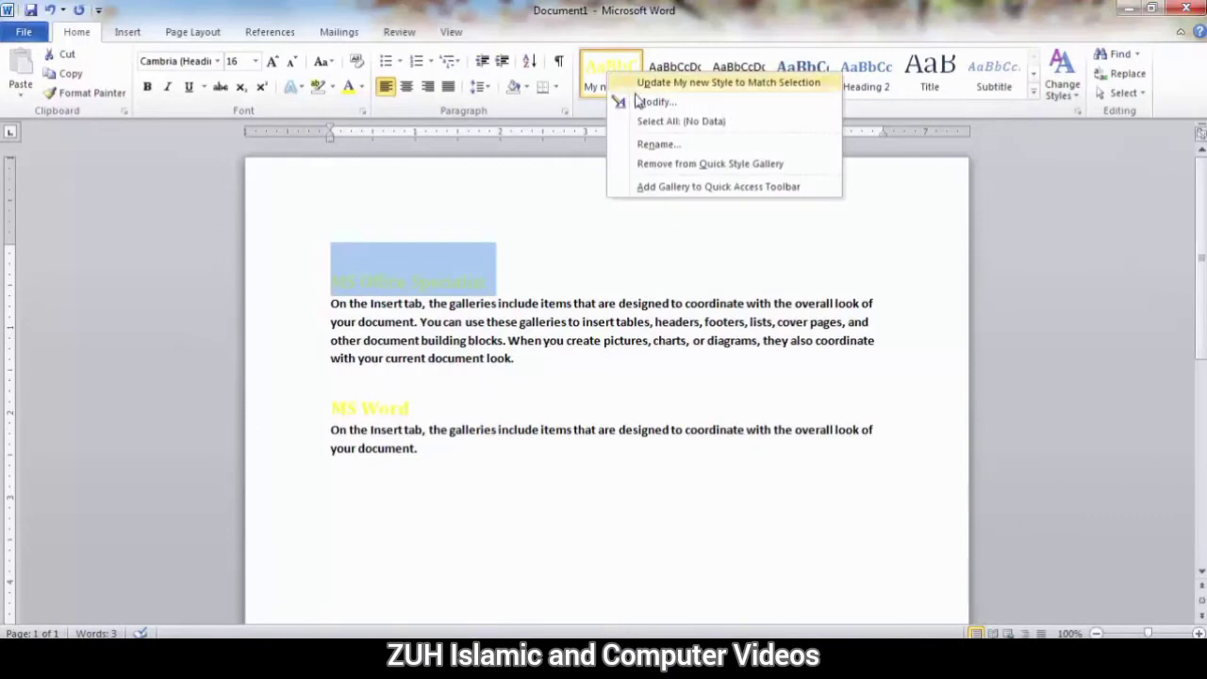
{"action": "left_click", "coordinate": [623, 102]}
{"action": "left_click", "coordinate": [310, 462]}
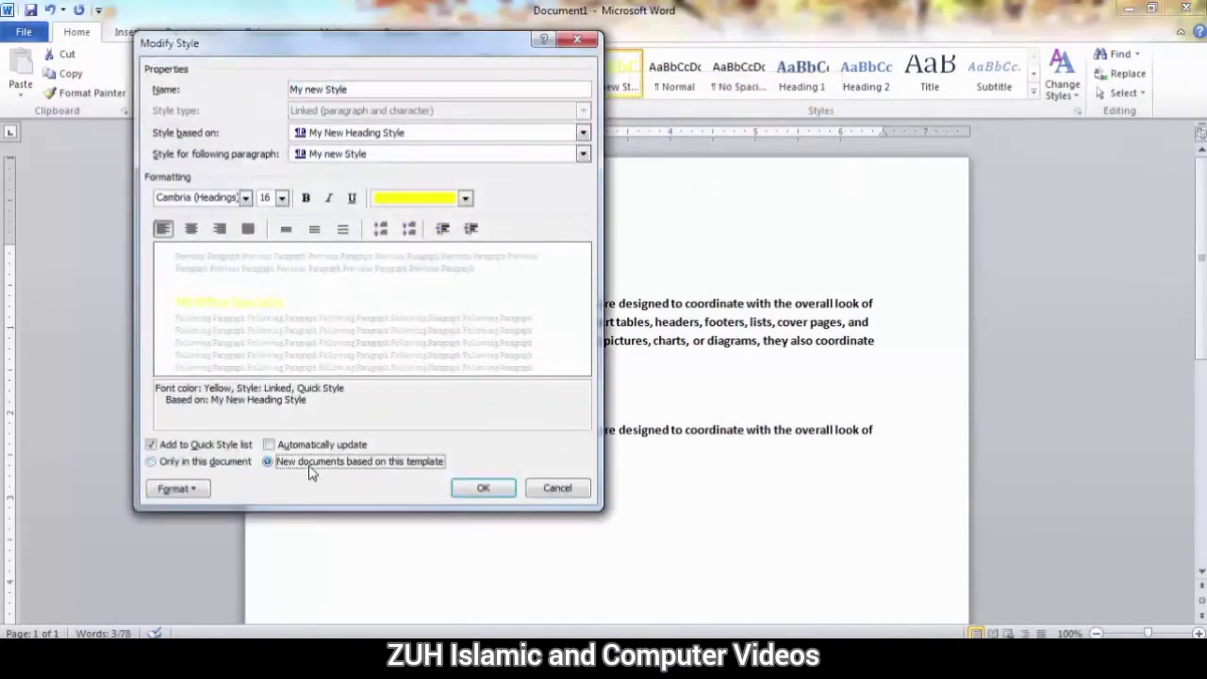
{"action": "left_click", "coordinate": [482, 488]}
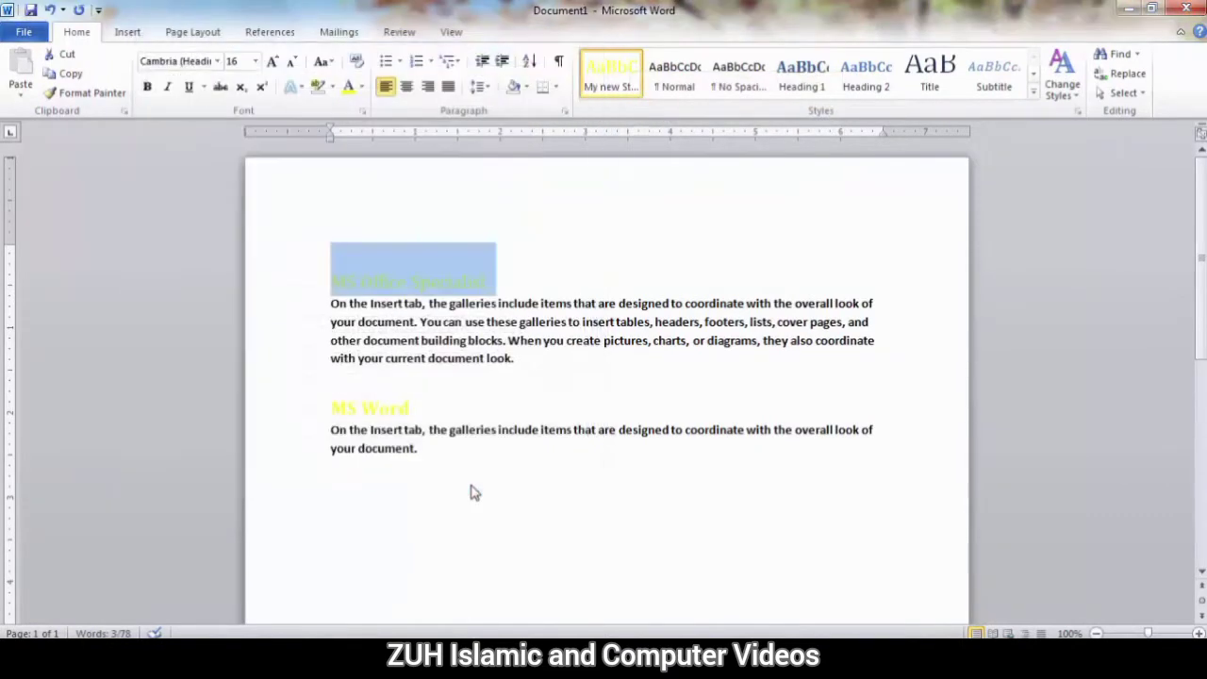
{"action": "key", "text": "ctrl+n"}
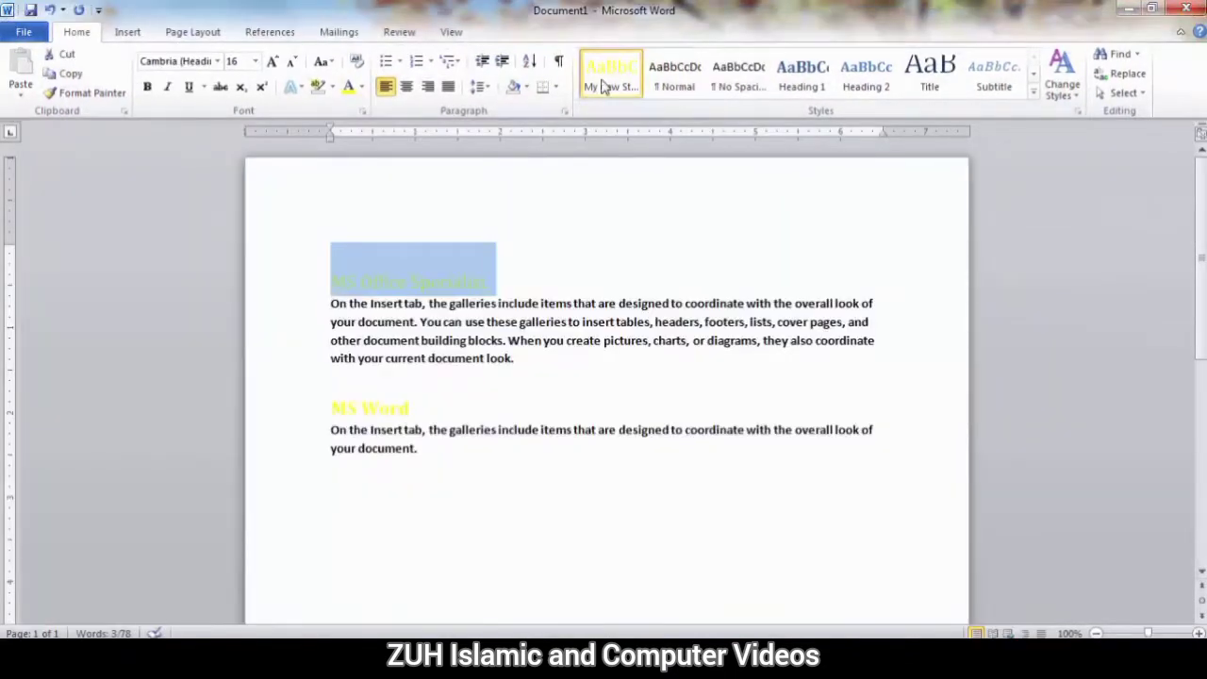
Assign the shortcut Ctrl+Shift+A to My new Style through its Modify Style settings, saving the change in Normal.dotm.
{"action": "right_click", "coordinate": [604, 85]}
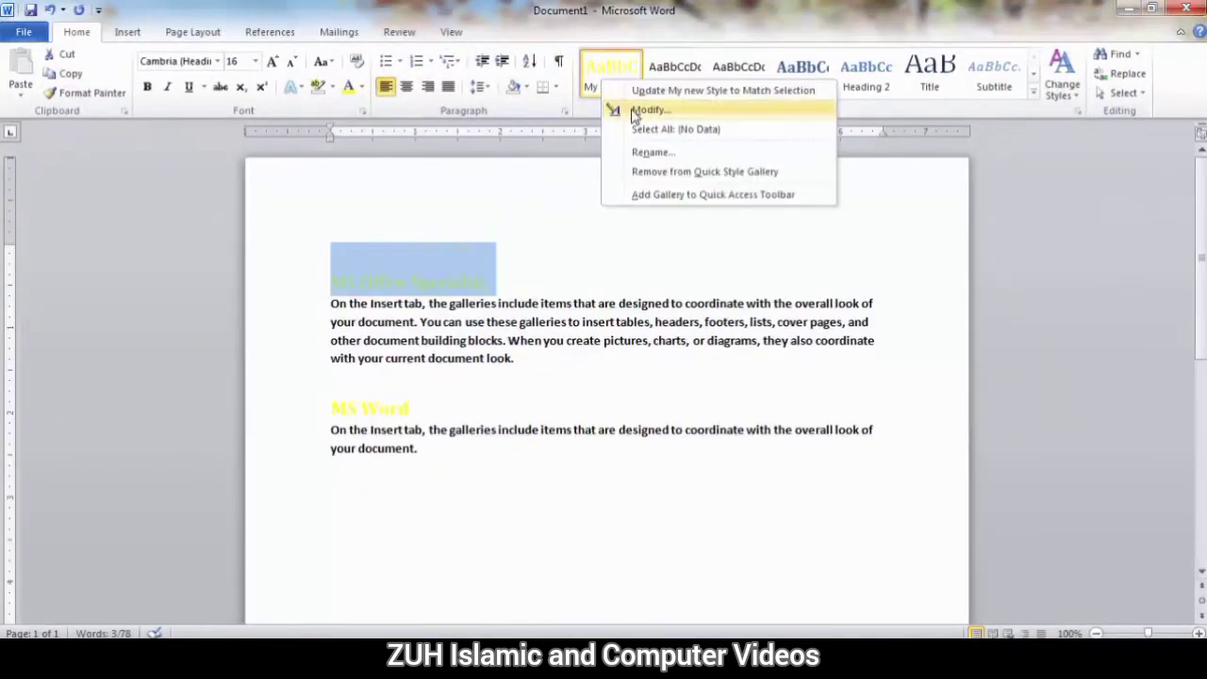
{"action": "left_click", "coordinate": [630, 110]}
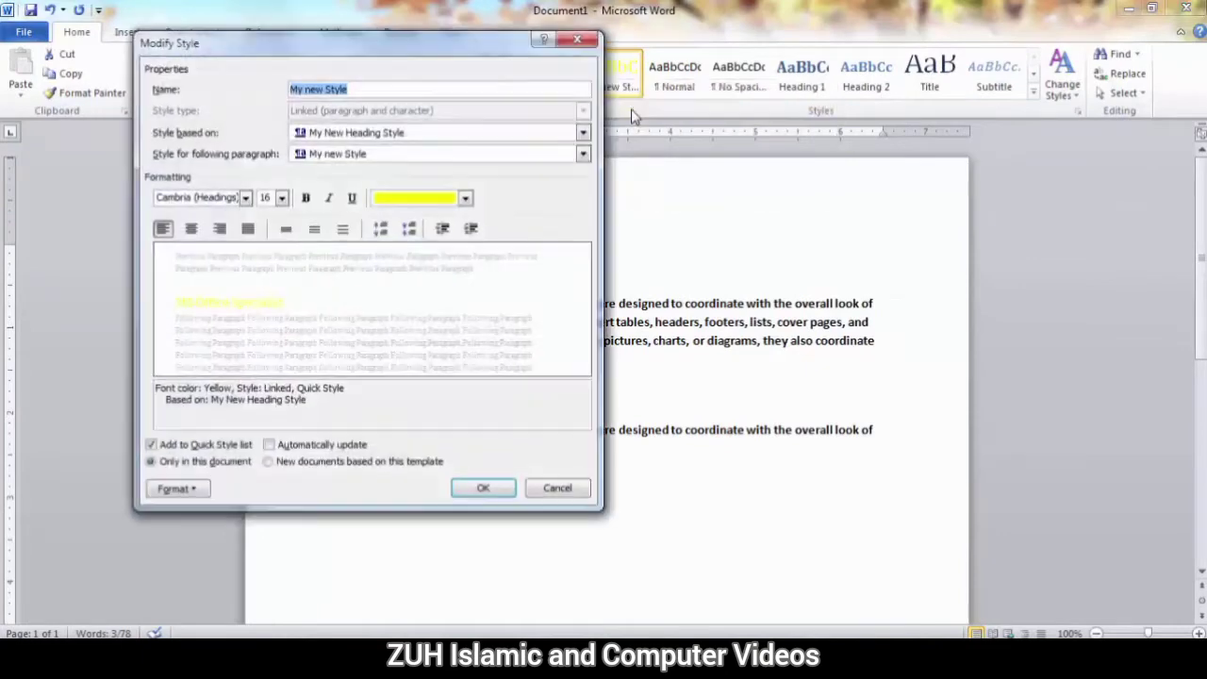
{"action": "left_click", "coordinate": [179, 488]}
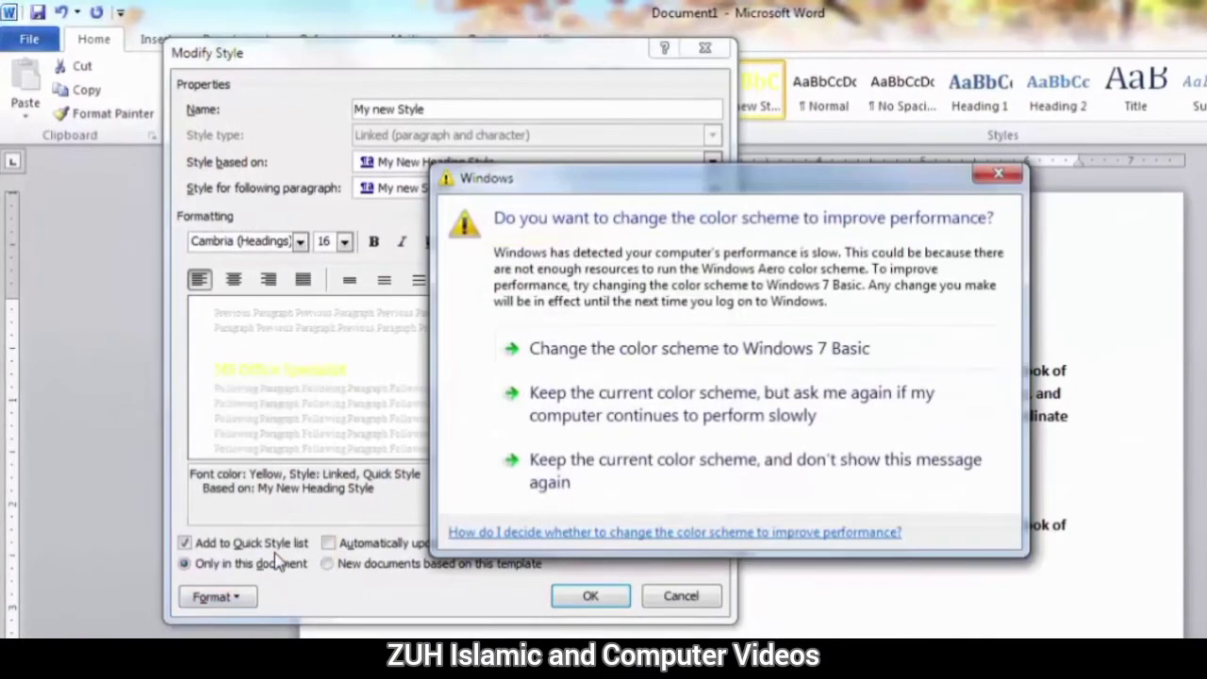
{"action": "left_click", "coordinate": [577, 492]}
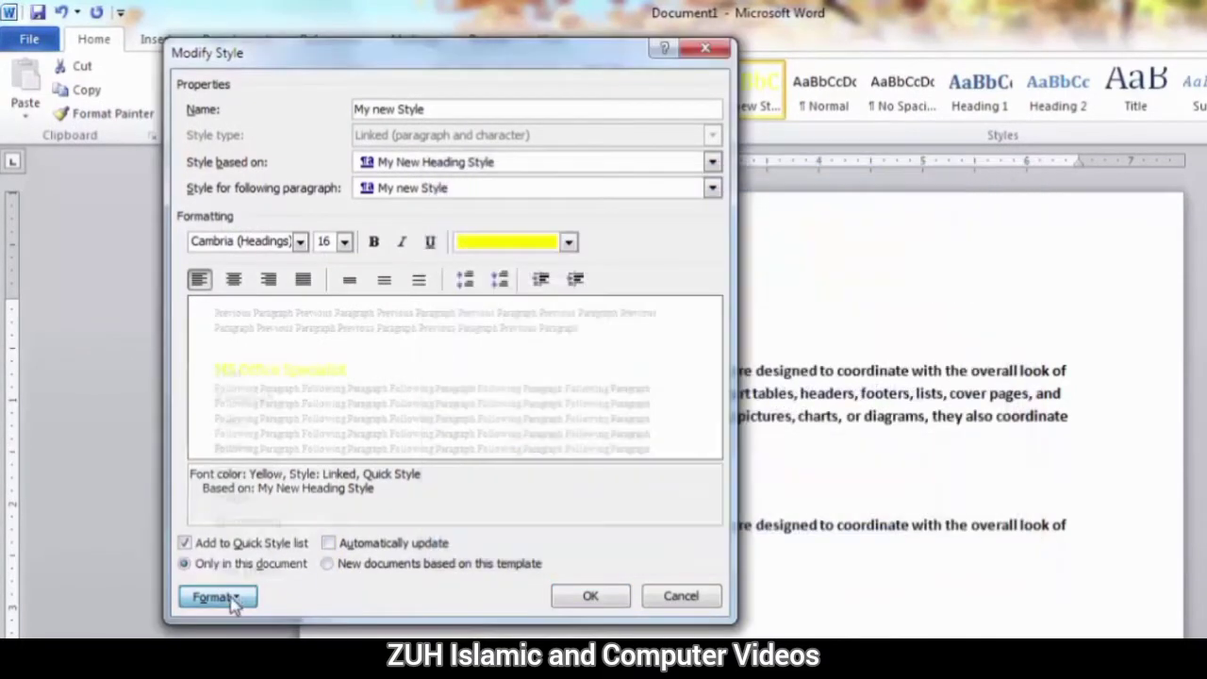
{"action": "left_click", "coordinate": [232, 600]}
{"action": "left_click", "coordinate": [260, 547]}
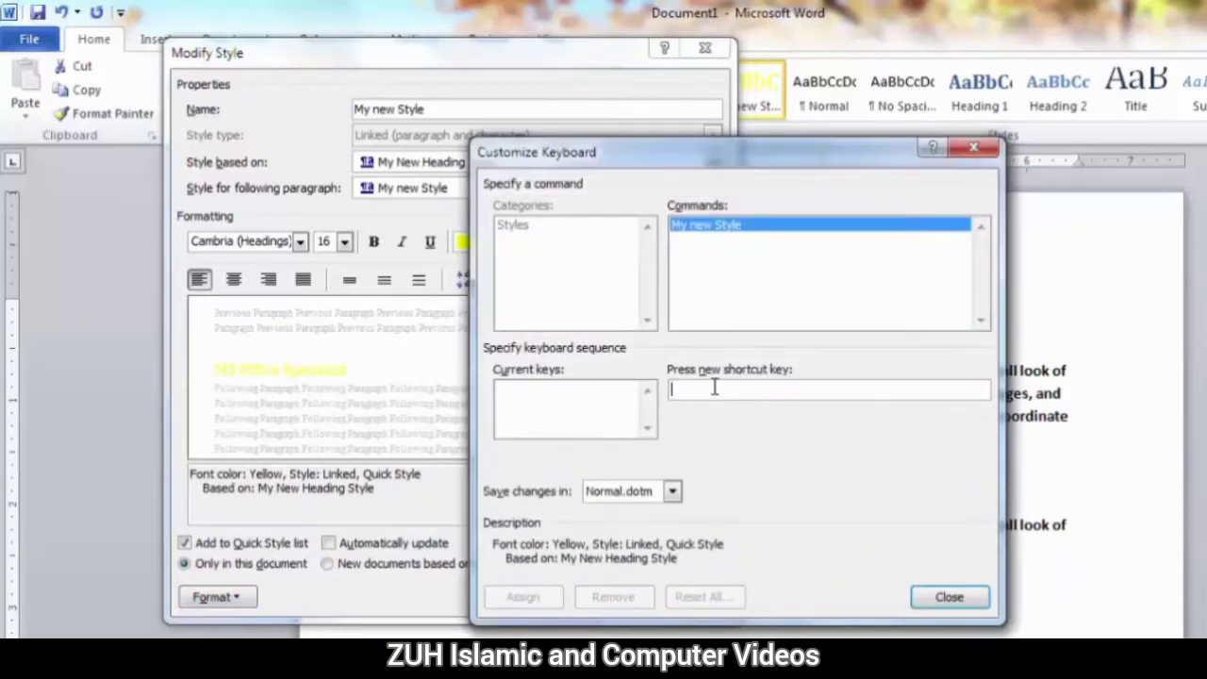
{"action": "key", "text": "ctrl+shift+a"}
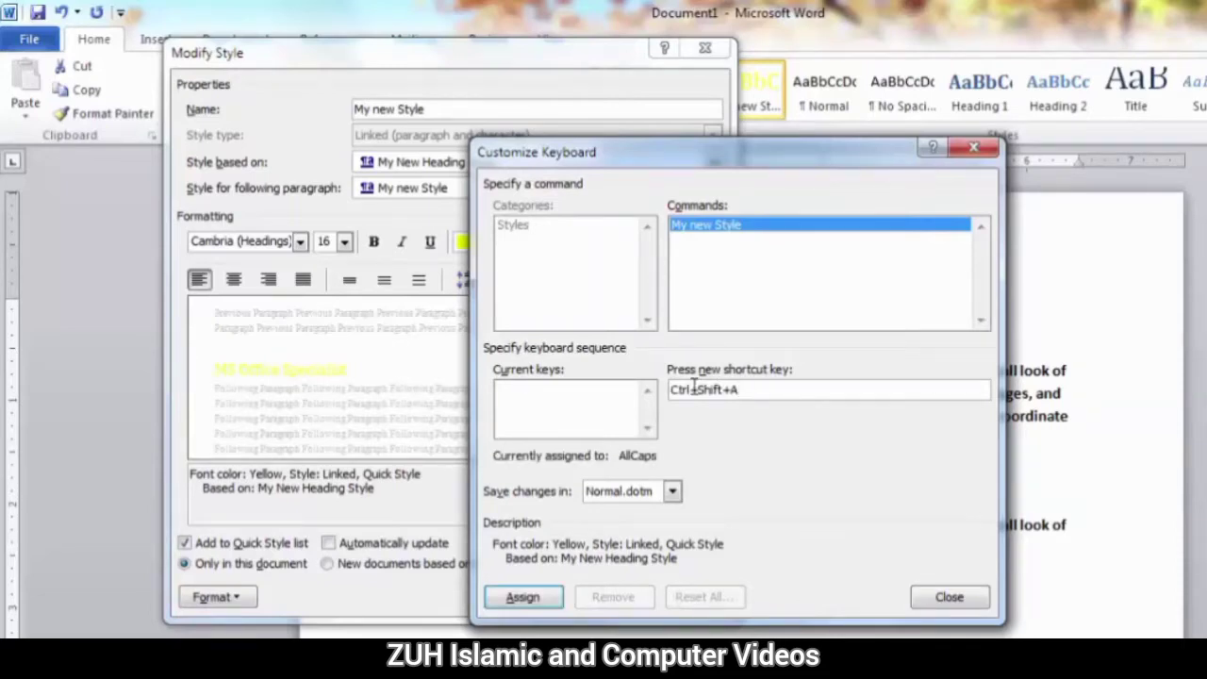
{"action": "left_click", "coordinate": [545, 596]}
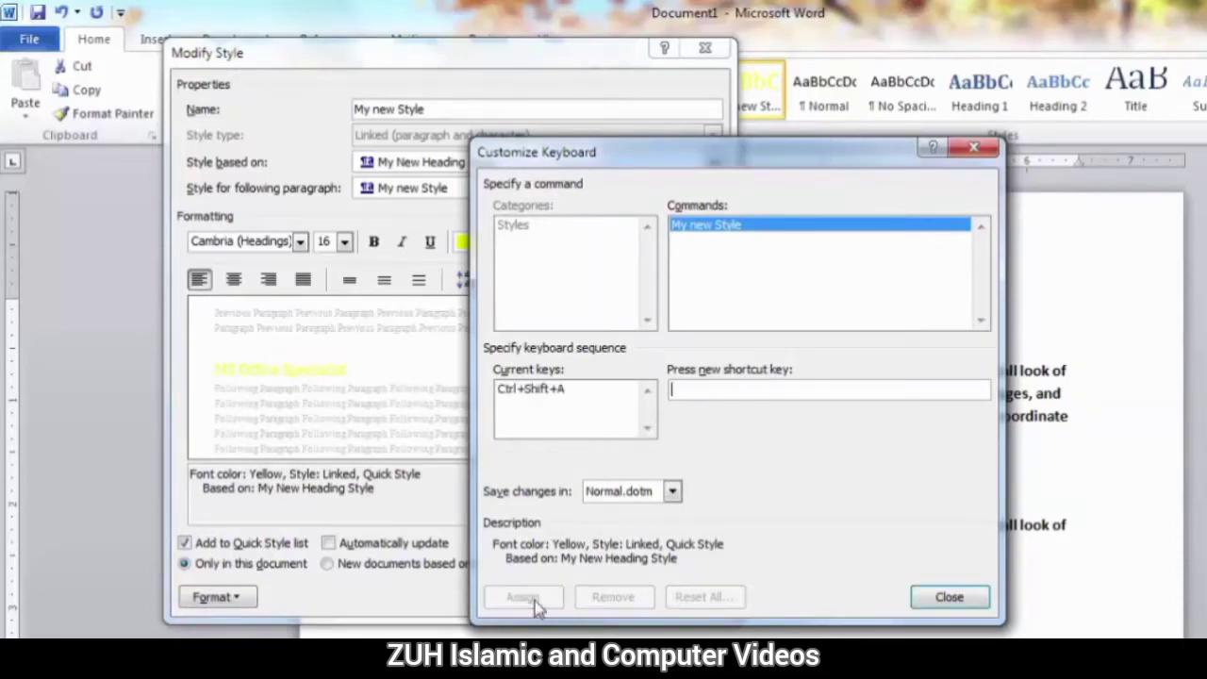
{"action": "left_click", "coordinate": [949, 597]}
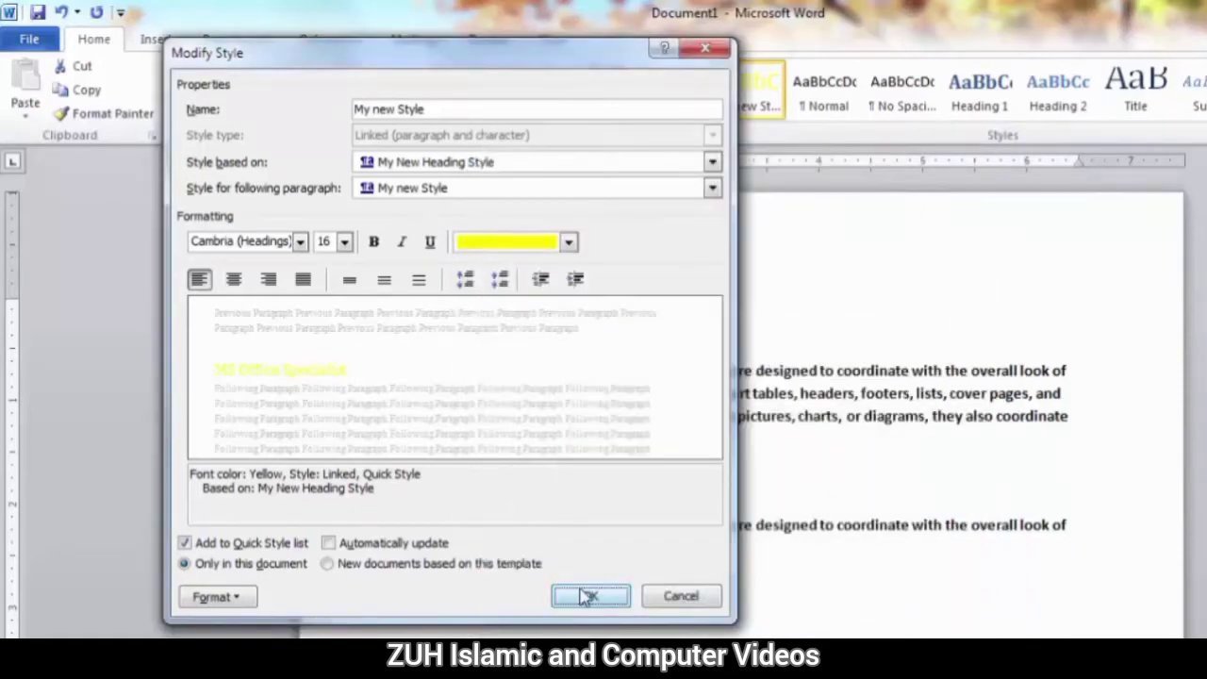
{"action": "left_click", "coordinate": [585, 592]}
Recolour the title "MS Office Specialist" with the standard green, leaving My new Style without an update.
{"action": "left_click", "coordinate": [523, 539]}
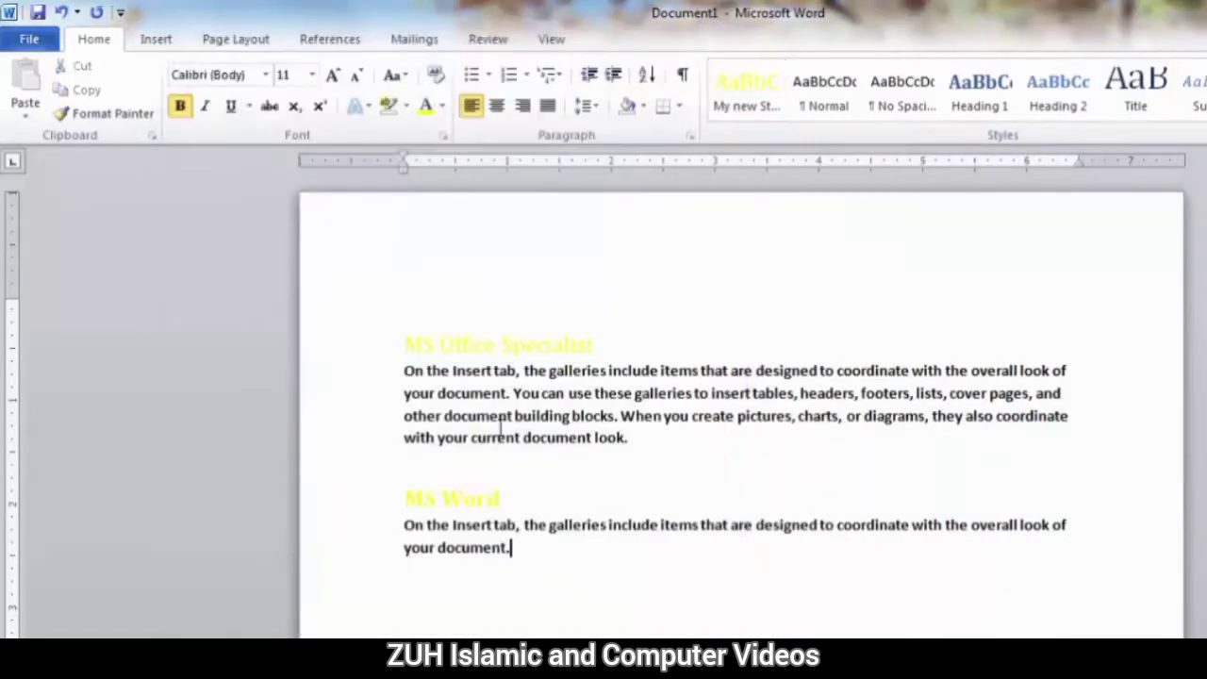
{"action": "triple_click", "coordinate": [479, 345]}
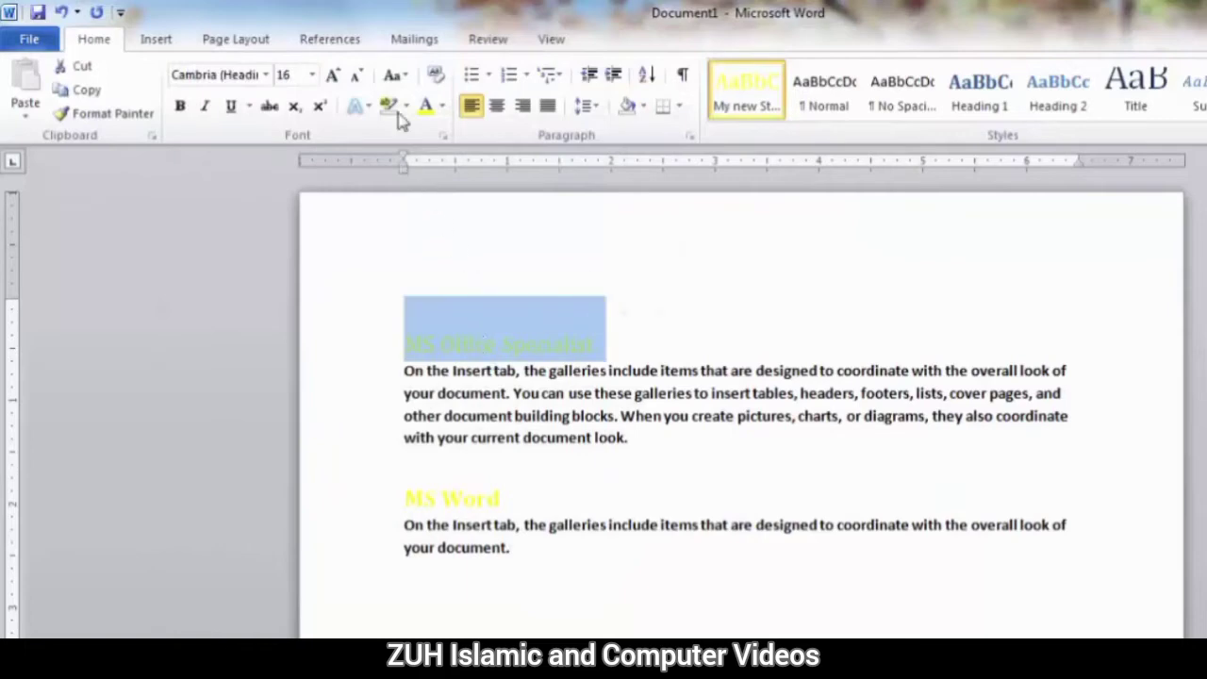
{"action": "left_click", "coordinate": [442, 106]}
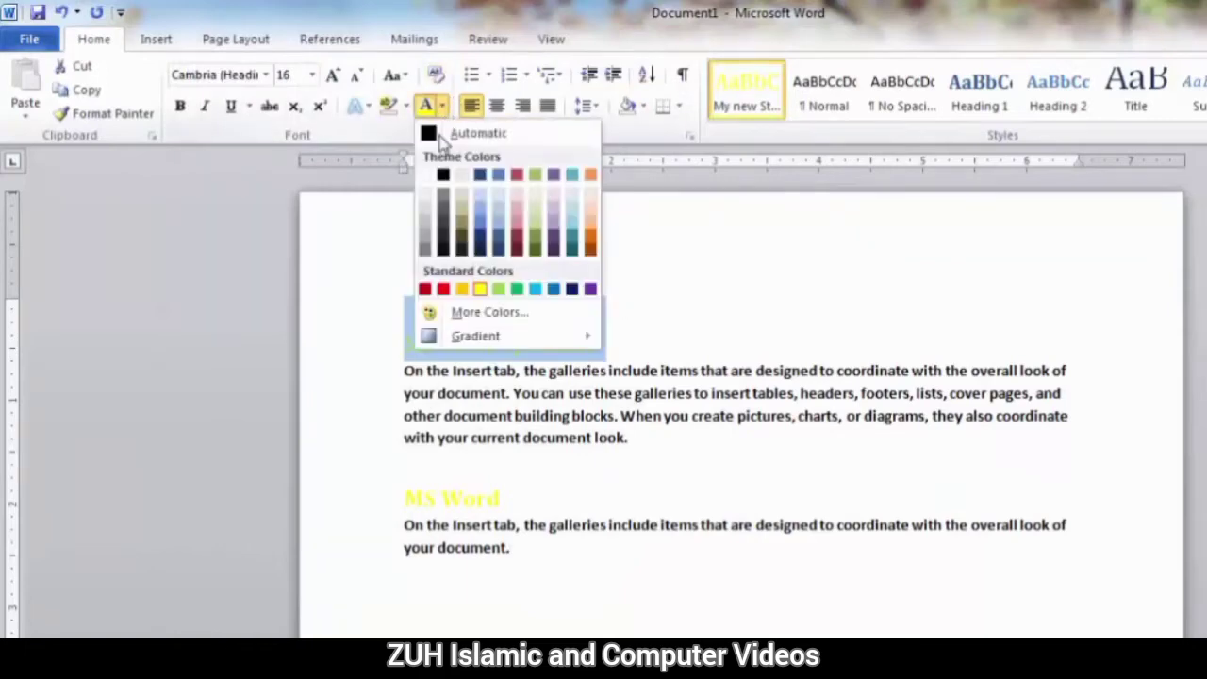
{"action": "left_click", "coordinate": [517, 289]}
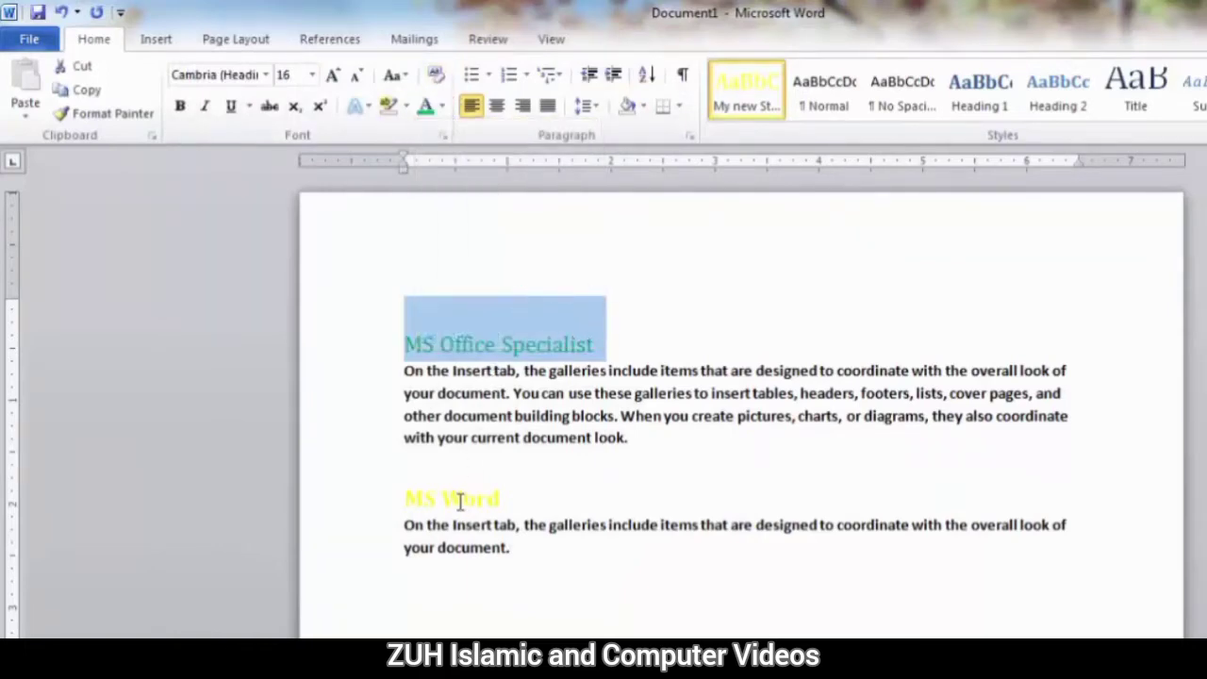
{"action": "right_click", "coordinate": [743, 105]}
{"action": "left_click", "coordinate": [635, 512]}
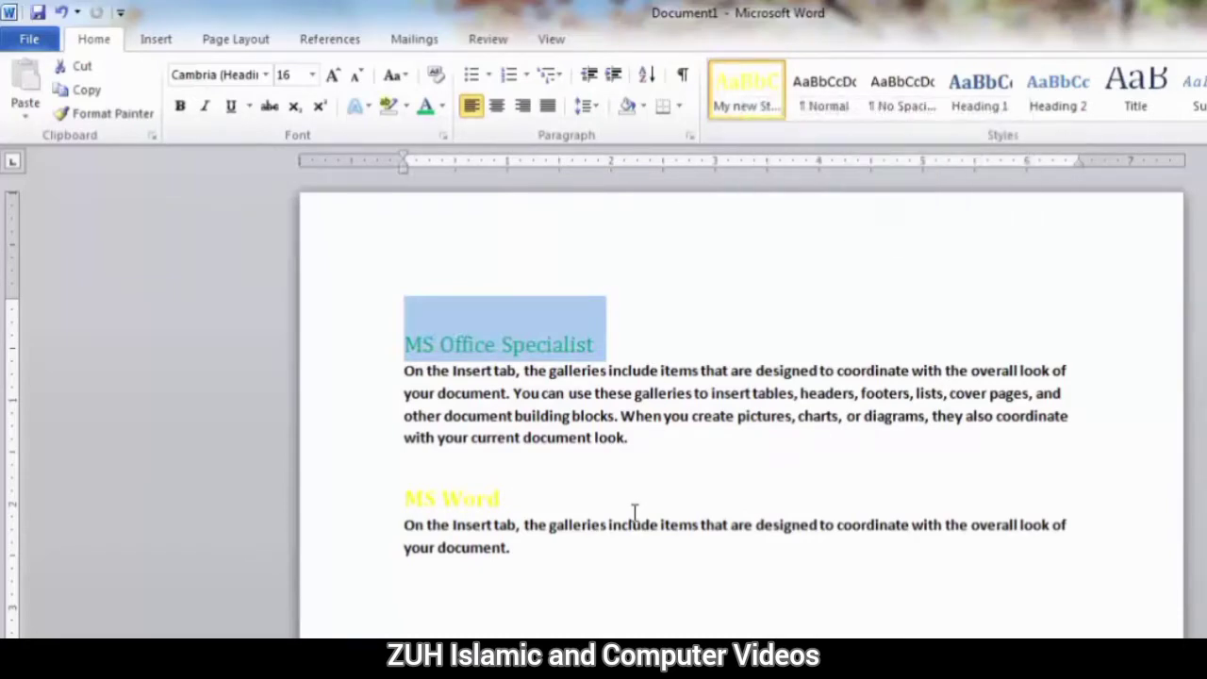
Add the heading "MS Excel" with a =rand(1,1) sample paragraph below the last text and apply My new Style to the heading.
{"action": "left_click", "coordinate": [573, 554]}
{"action": "key", "text": "Return"}
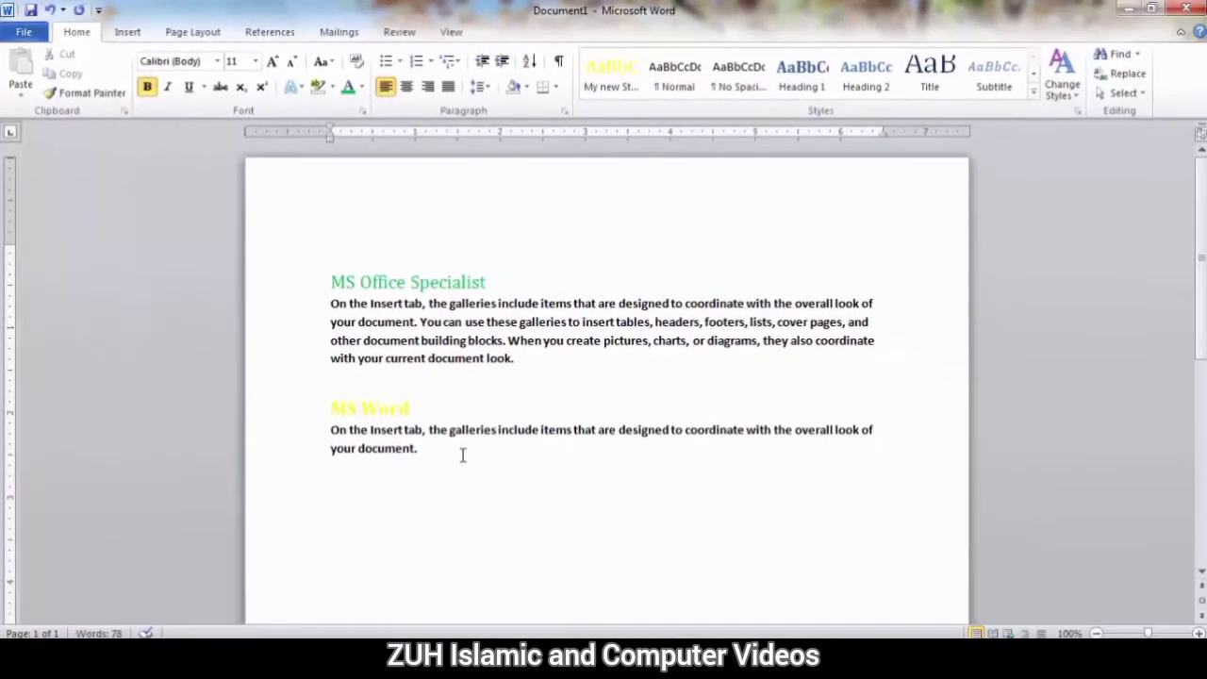
{"action": "type", "text": "MS Excel"}
{"action": "key", "text": "Return"}
{"action": "type", "text": "=rand("}
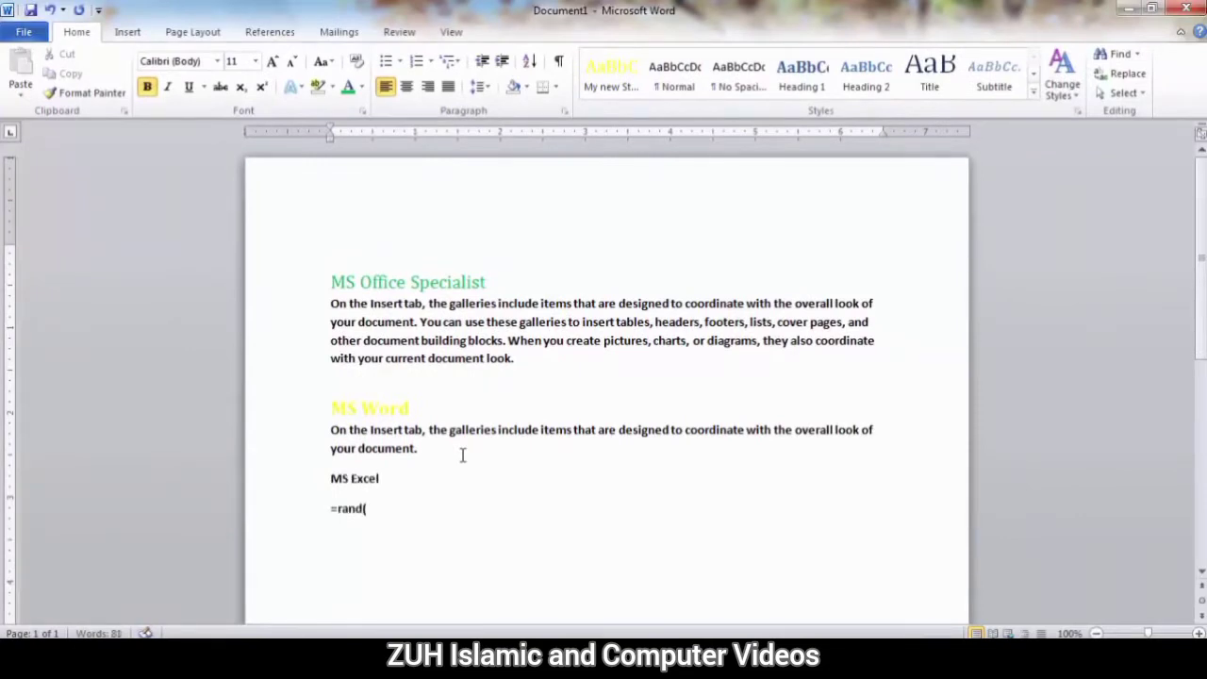
{"action": "type", "text": "1,1)"}
{"action": "key", "text": "Return"}
{"action": "left_click_drag", "start_coordinate": [390, 479], "coordinate": [338, 479]}
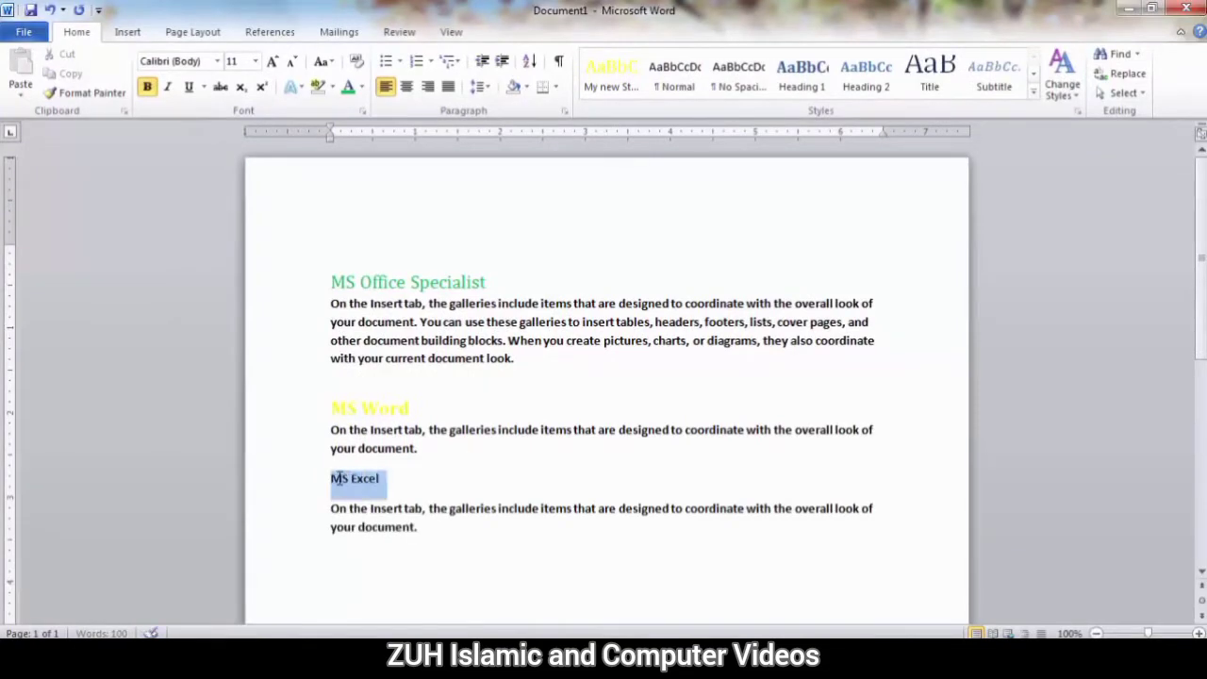
{"action": "key", "text": "ctrl+shift+a"}
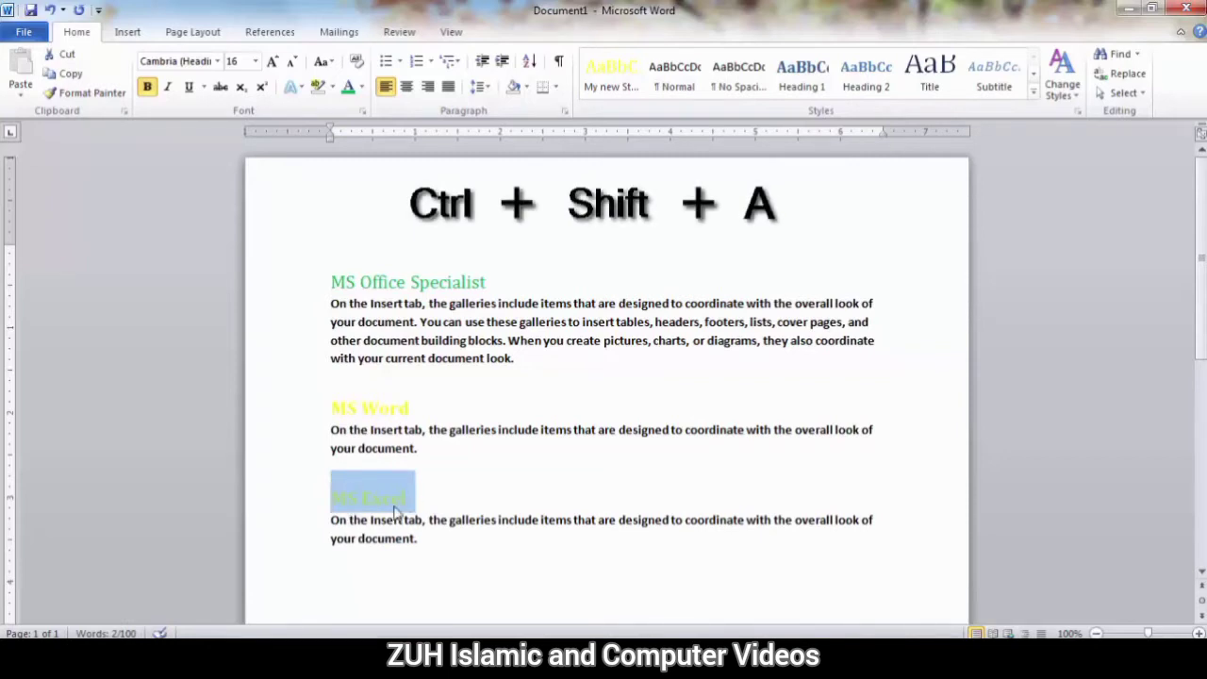
Modify My new Style so that its text effects use a solid text fill in the standard blue.
{"action": "right_click", "coordinate": [610, 73]}
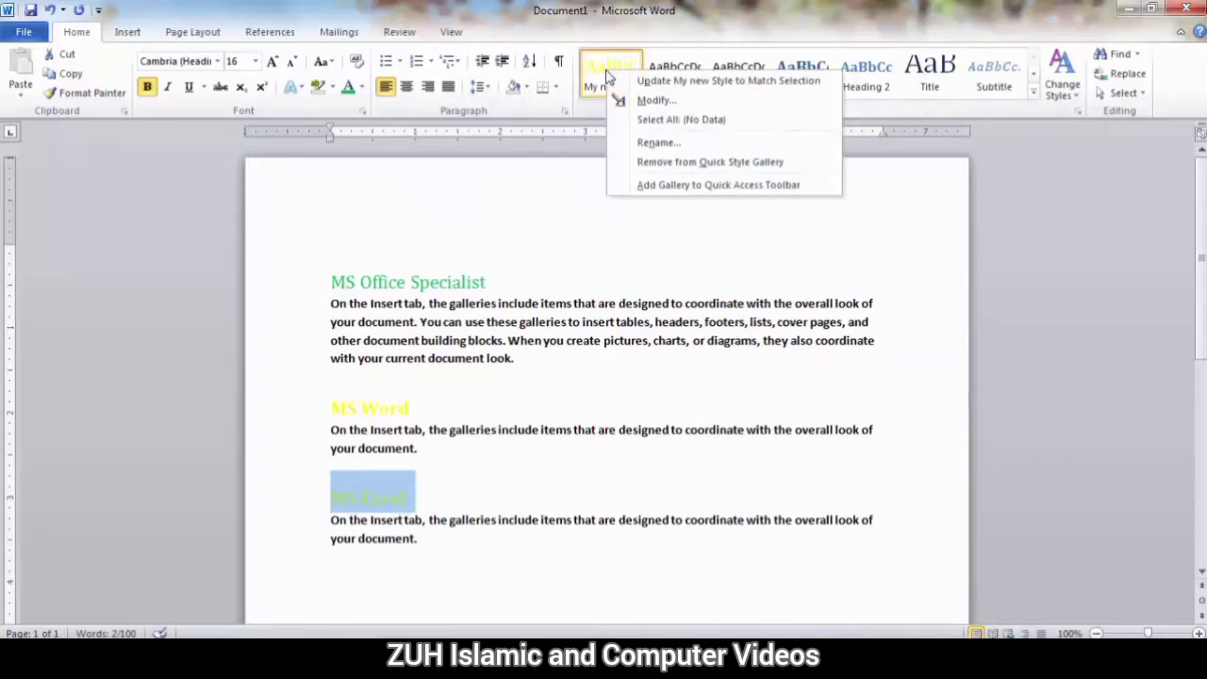
{"action": "left_click", "coordinate": [649, 101]}
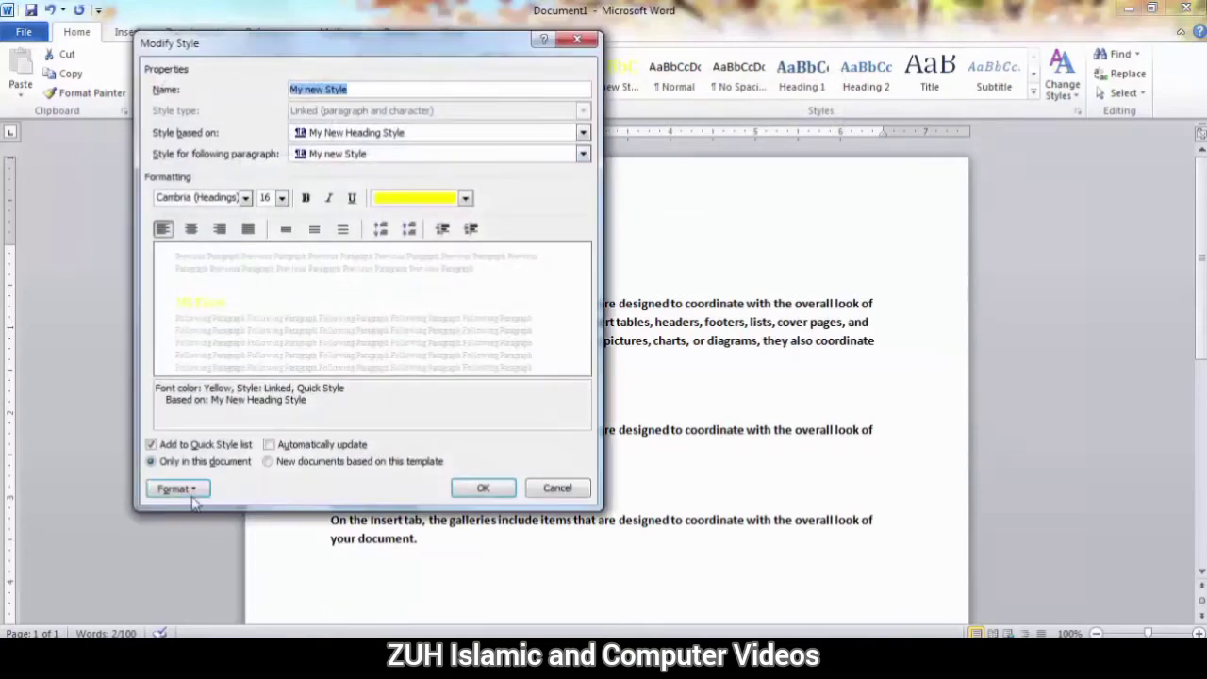
{"action": "left_click", "coordinate": [179, 490]}
{"action": "left_click", "coordinate": [216, 469]}
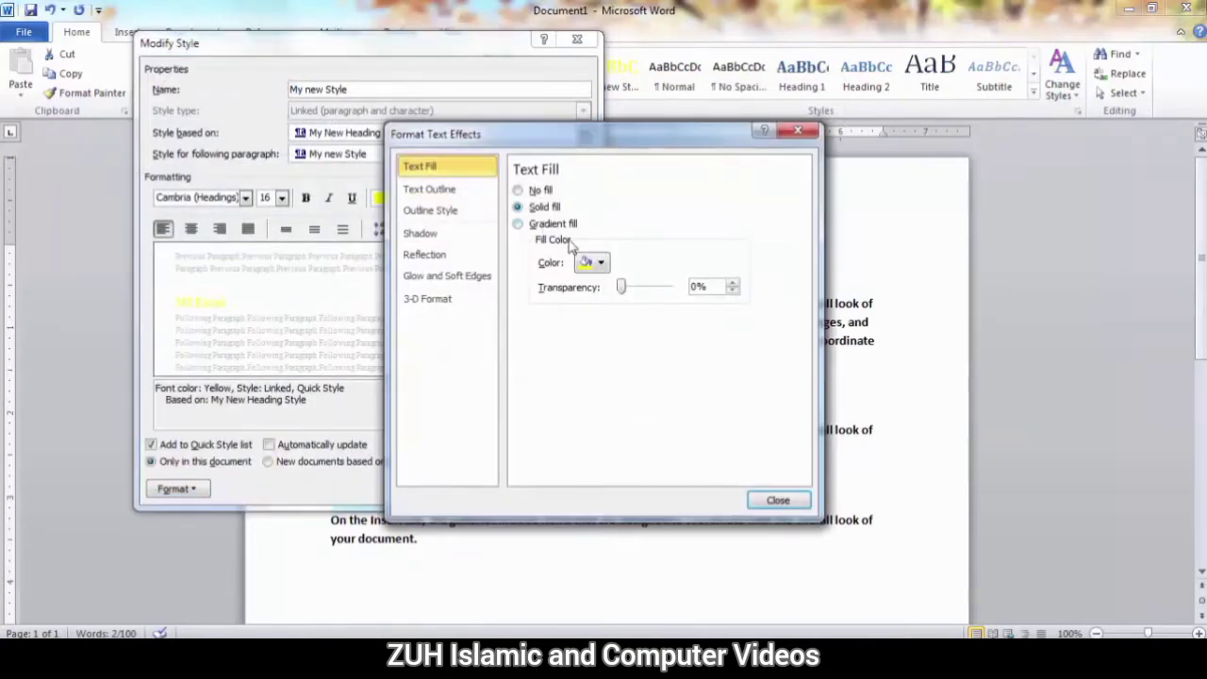
{"action": "left_click", "coordinate": [601, 263]}
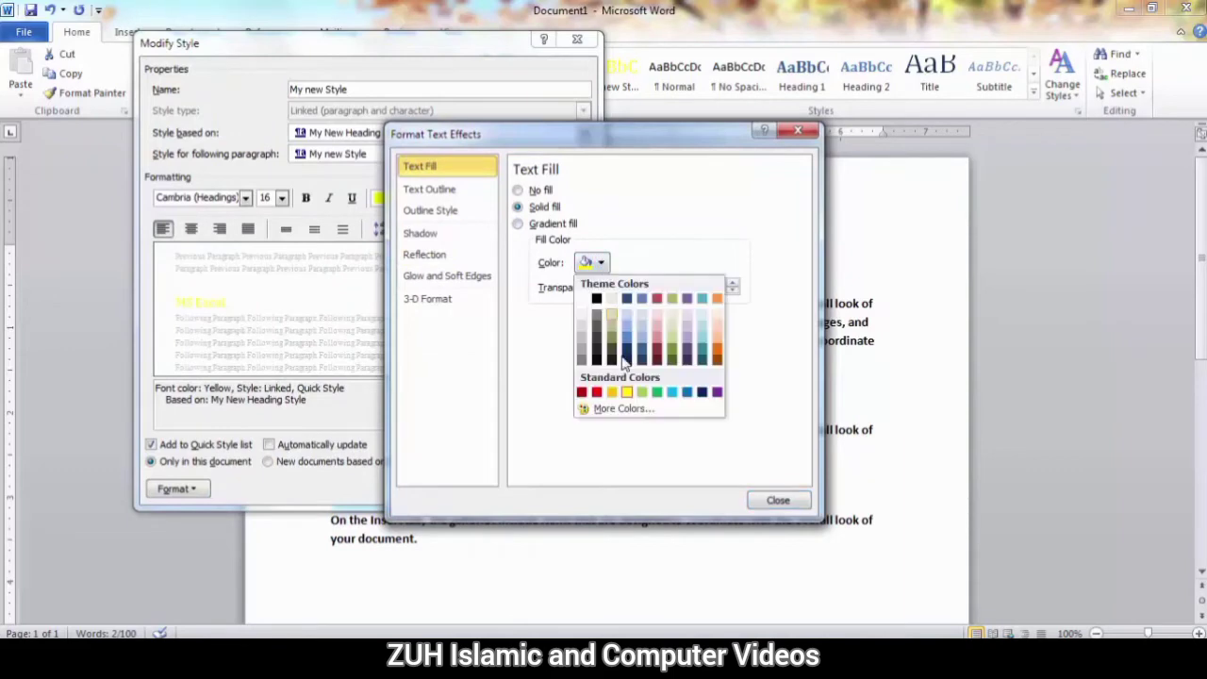
{"action": "left_click", "coordinate": [686, 393]}
{"action": "left_click", "coordinate": [783, 501]}
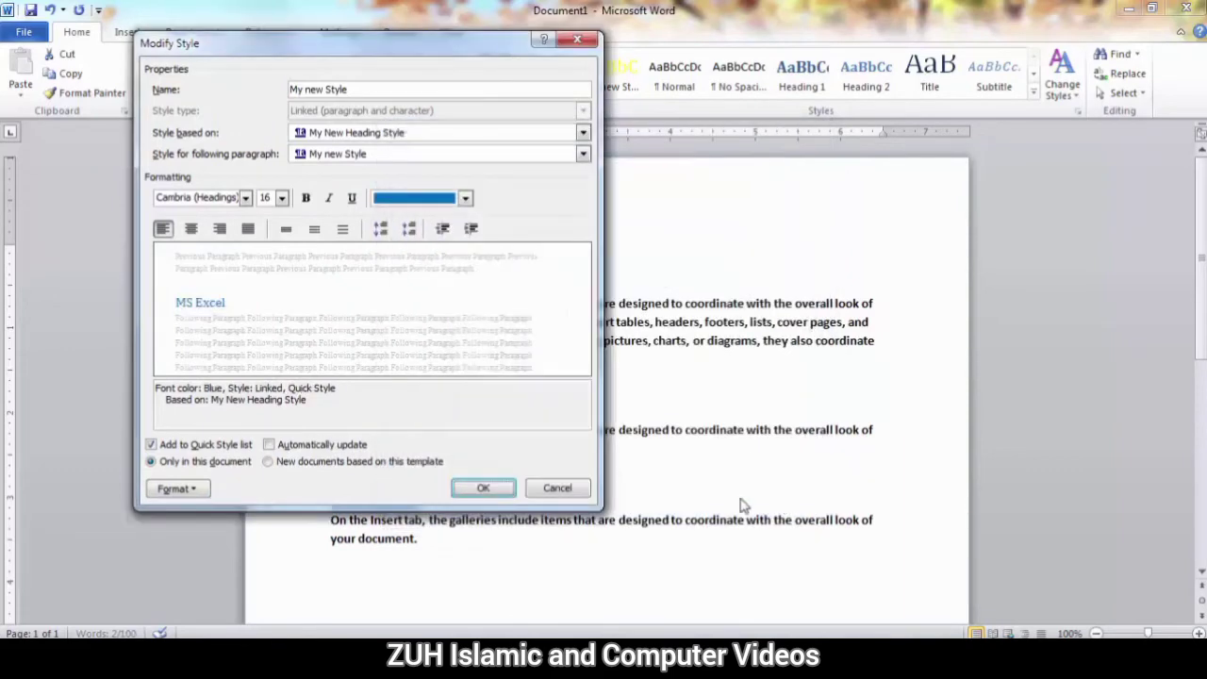
{"action": "left_click", "coordinate": [486, 487]}
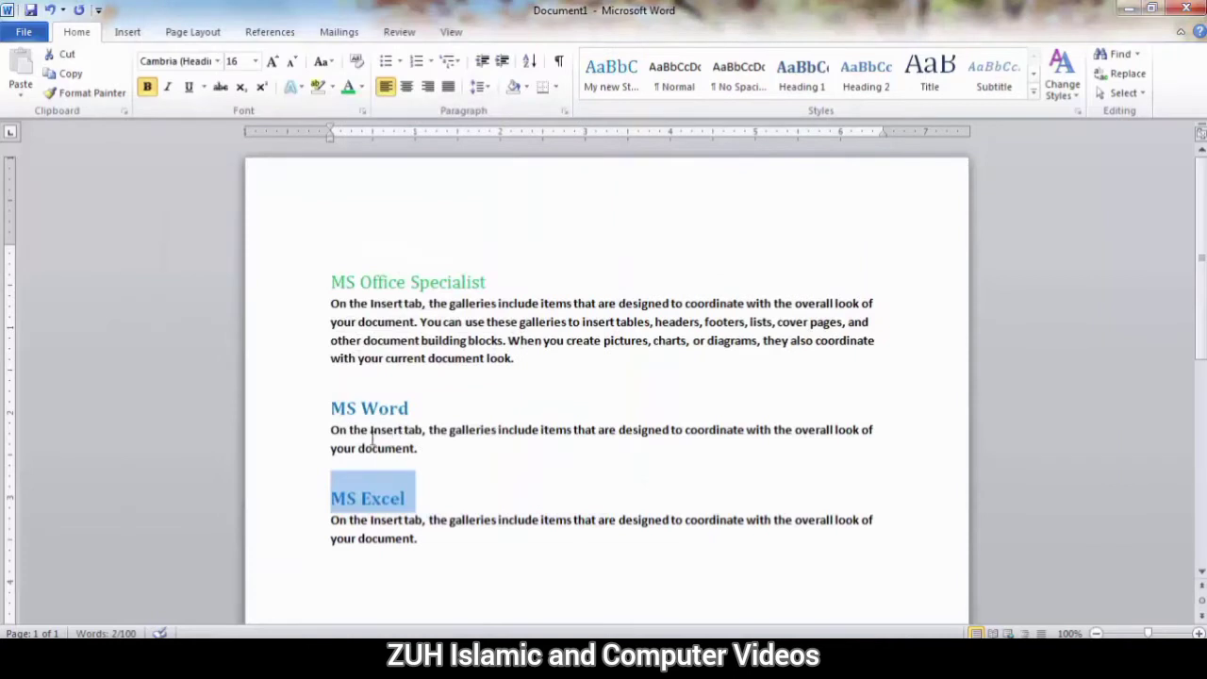
Update My new Style to match the green "MS Office Specialist" title.
{"action": "left_click", "coordinate": [377, 282]}
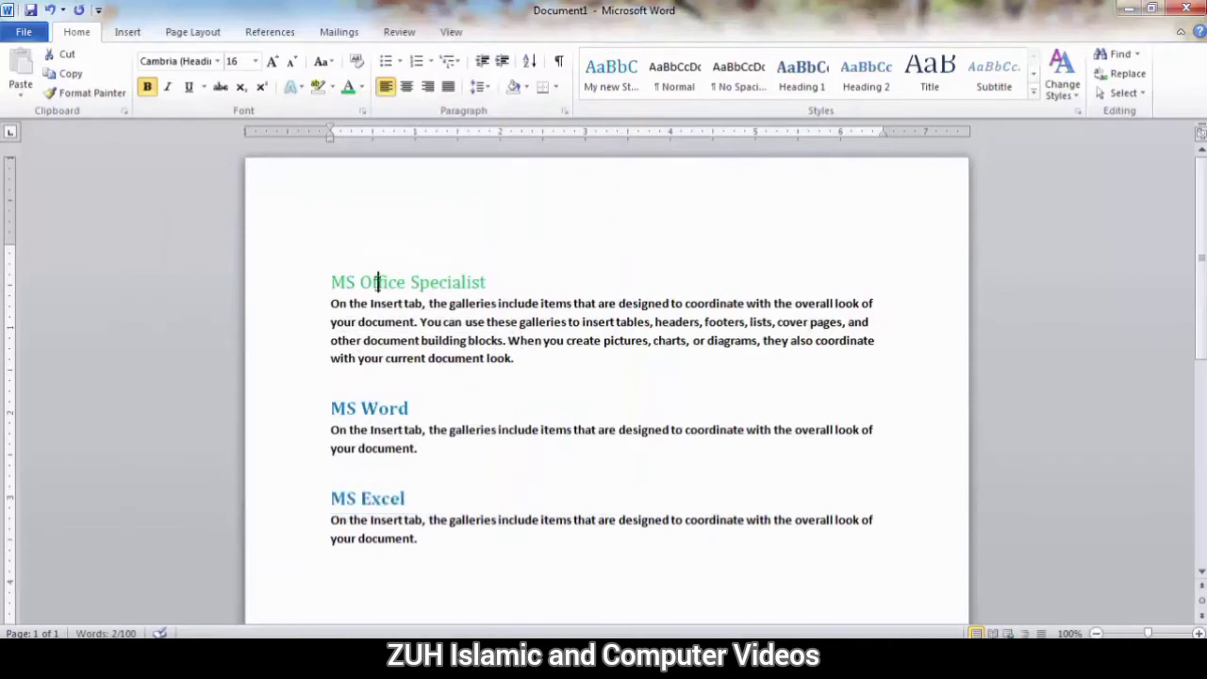
{"action": "left_click_drag", "start_coordinate": [377, 288], "coordinate": [491, 283]}
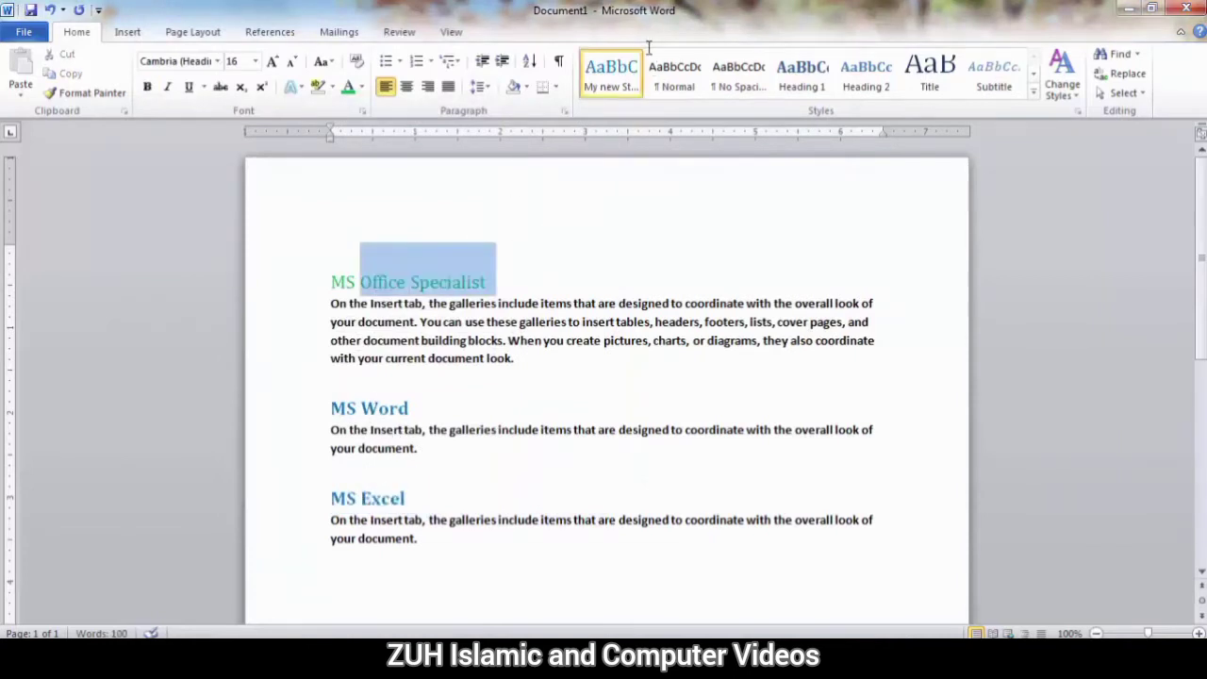
{"action": "right_click", "coordinate": [586, 87]}
{"action": "left_click", "coordinate": [624, 100]}
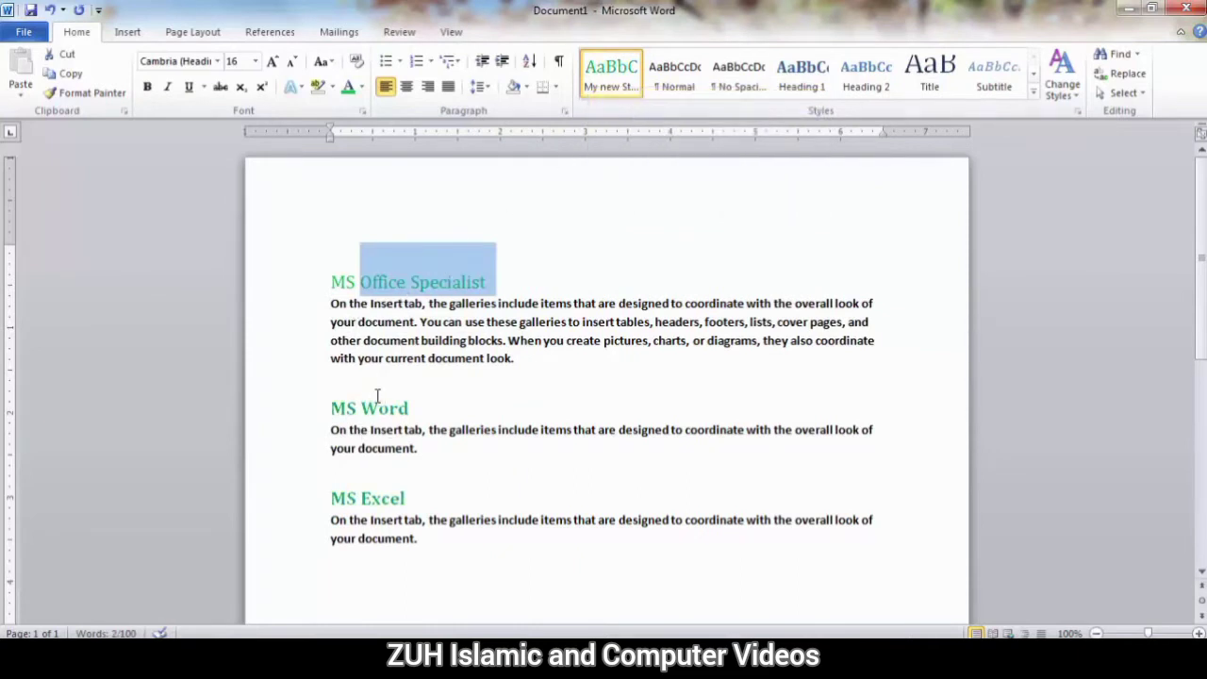
Recolour the heading "MS Word" with the standard light blue and update My new Style to match it.
{"action": "double_click", "coordinate": [378, 398]}
{"action": "left_click", "coordinate": [400, 408]}
{"action": "left_click_drag", "start_coordinate": [401, 408], "coordinate": [329, 397]}
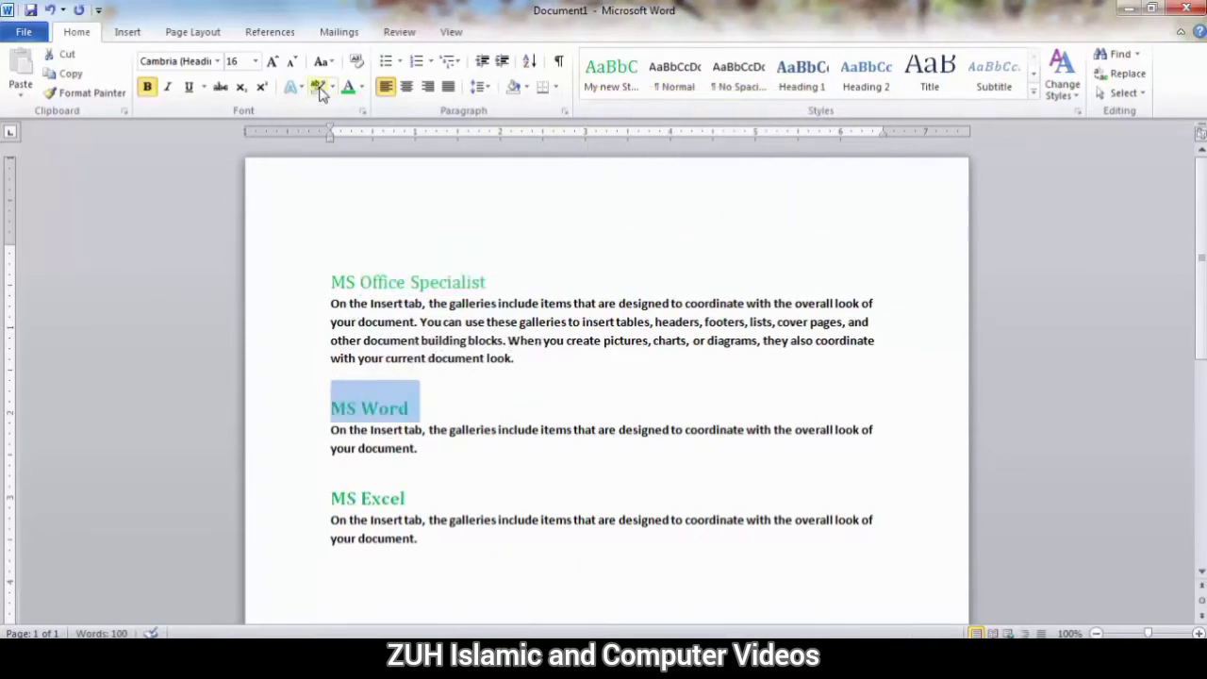
{"action": "left_click", "coordinate": [362, 88]}
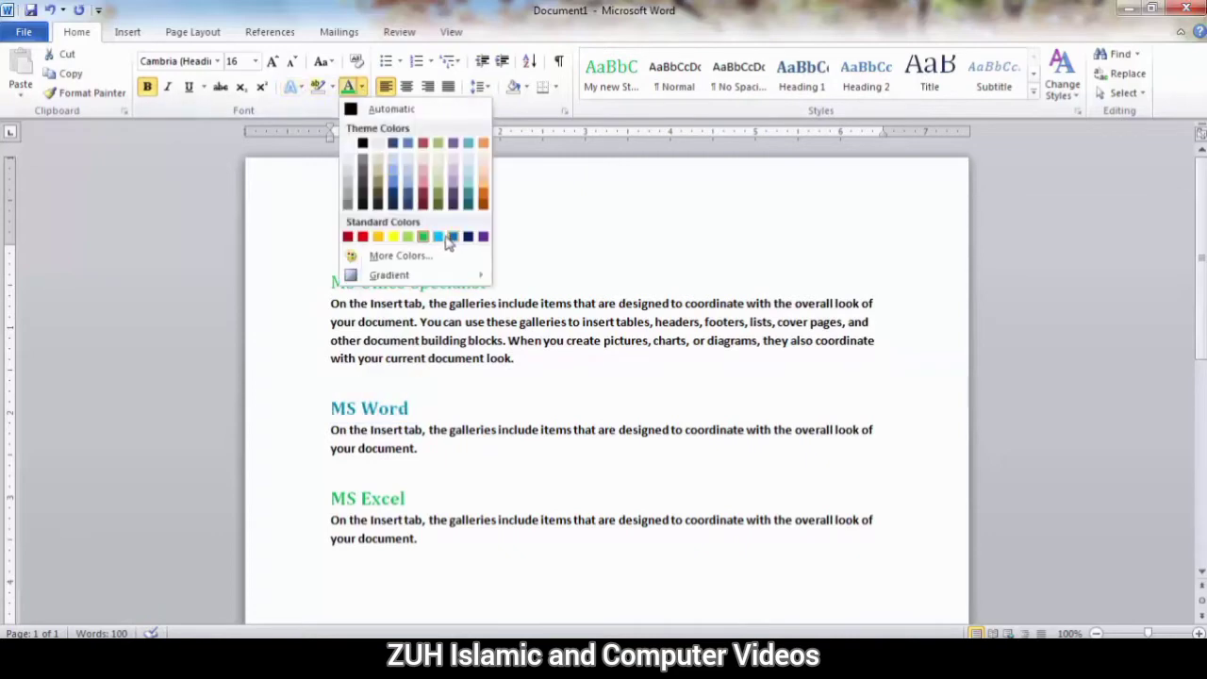
{"action": "left_click", "coordinate": [446, 236]}
{"action": "right_click", "coordinate": [592, 84]}
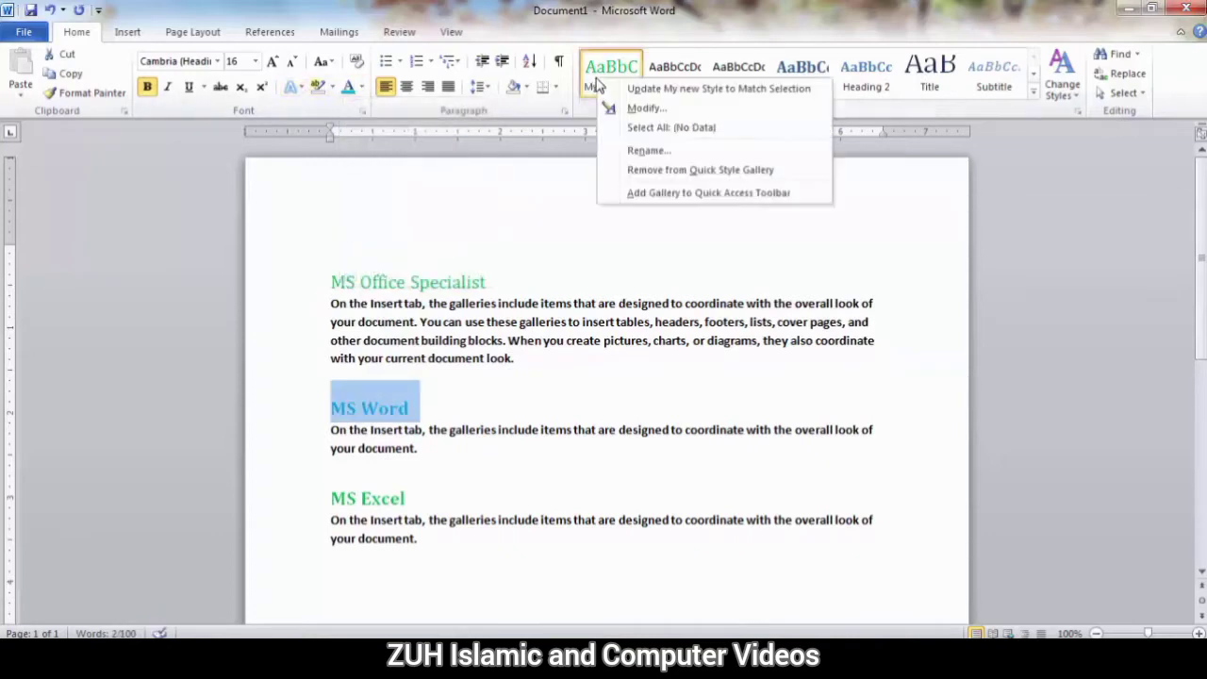
{"action": "left_click", "coordinate": [651, 87]}
Select all text in the document that is formatted with My new Style.
{"action": "left_click", "coordinate": [374, 413]}
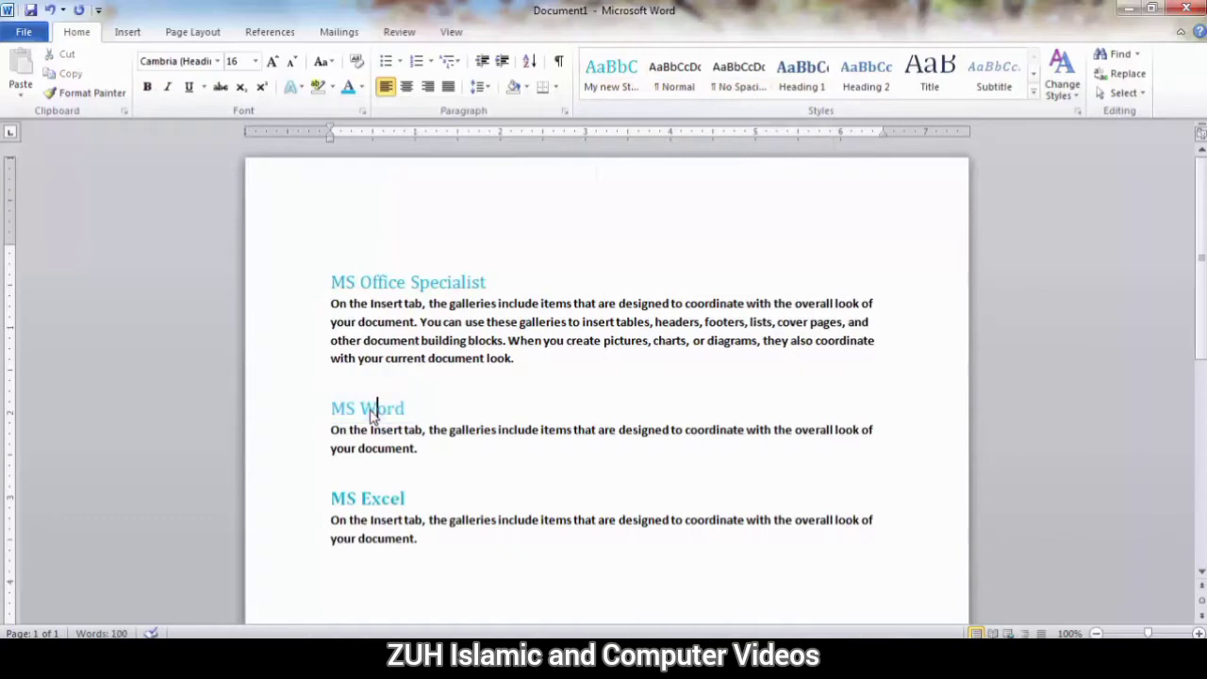
{"action": "right_click", "coordinate": [608, 77]}
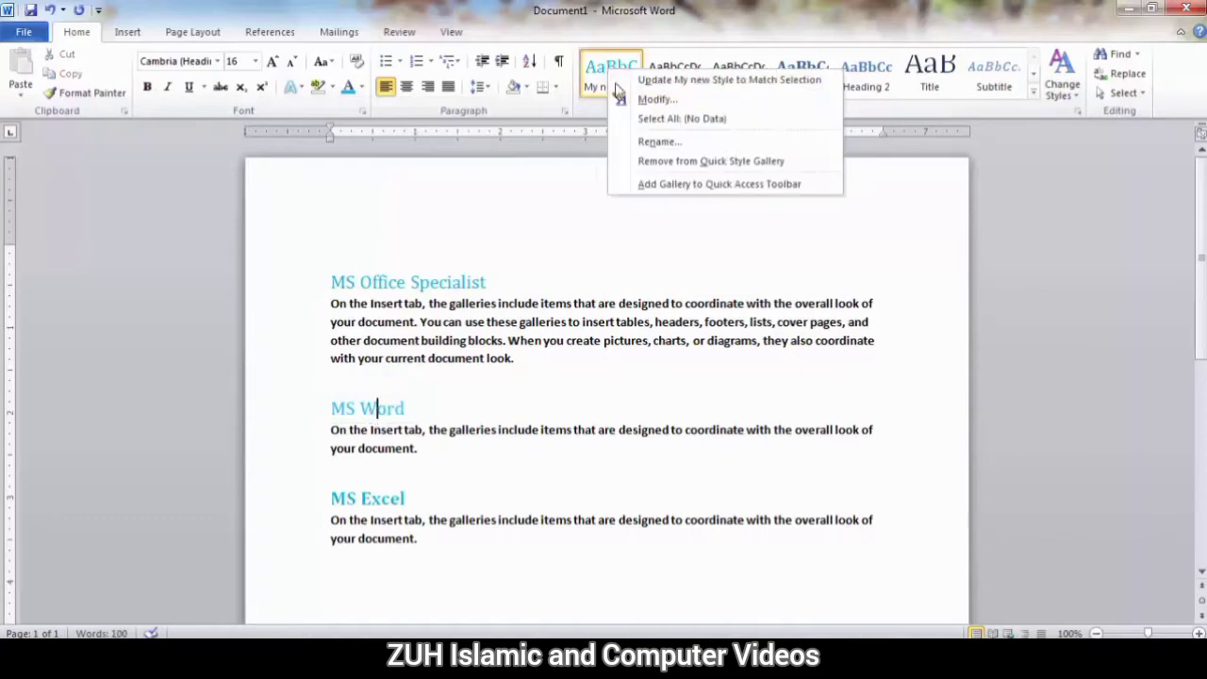
{"action": "left_click", "coordinate": [648, 120]}
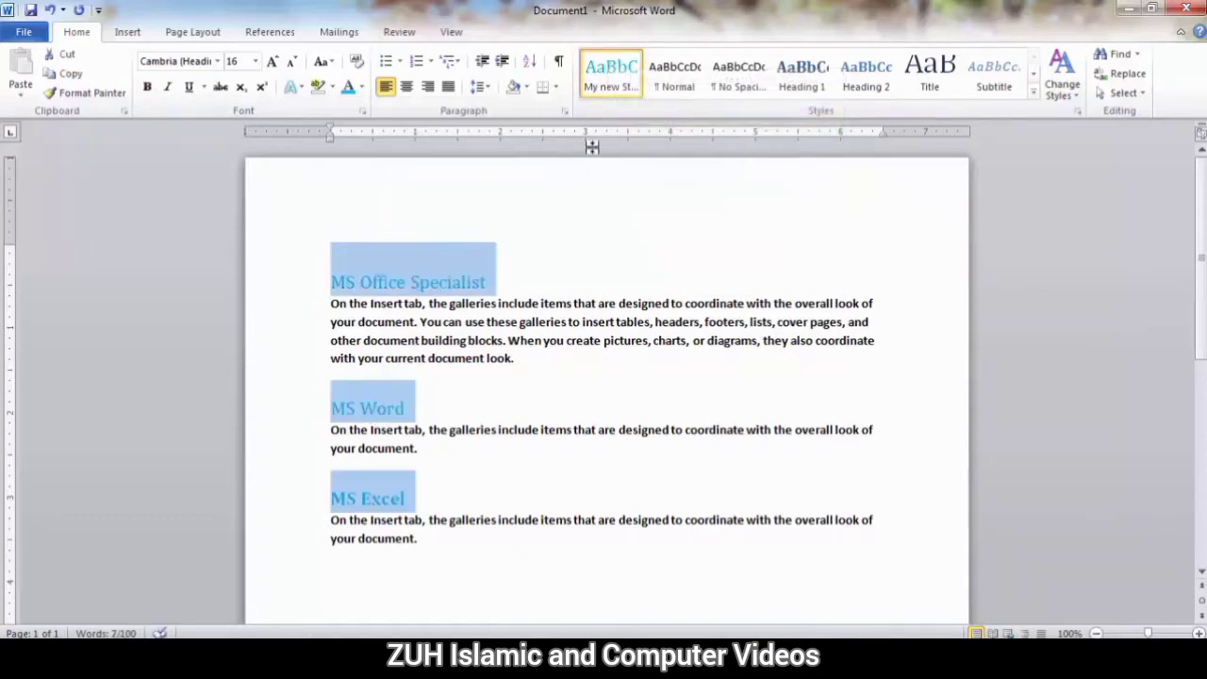
Add the quick style gallery to the Quick Access Toolbar and open it from there to check it.
{"action": "right_click", "coordinate": [596, 85]}
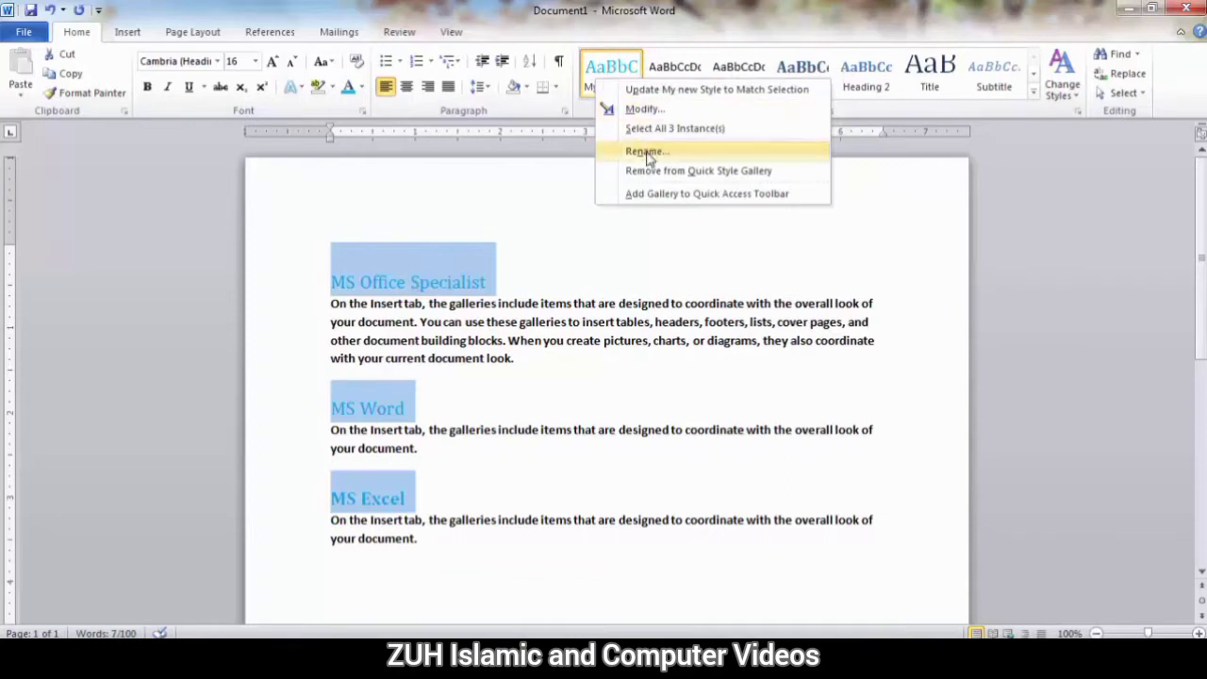
{"action": "left_click", "coordinate": [677, 194]}
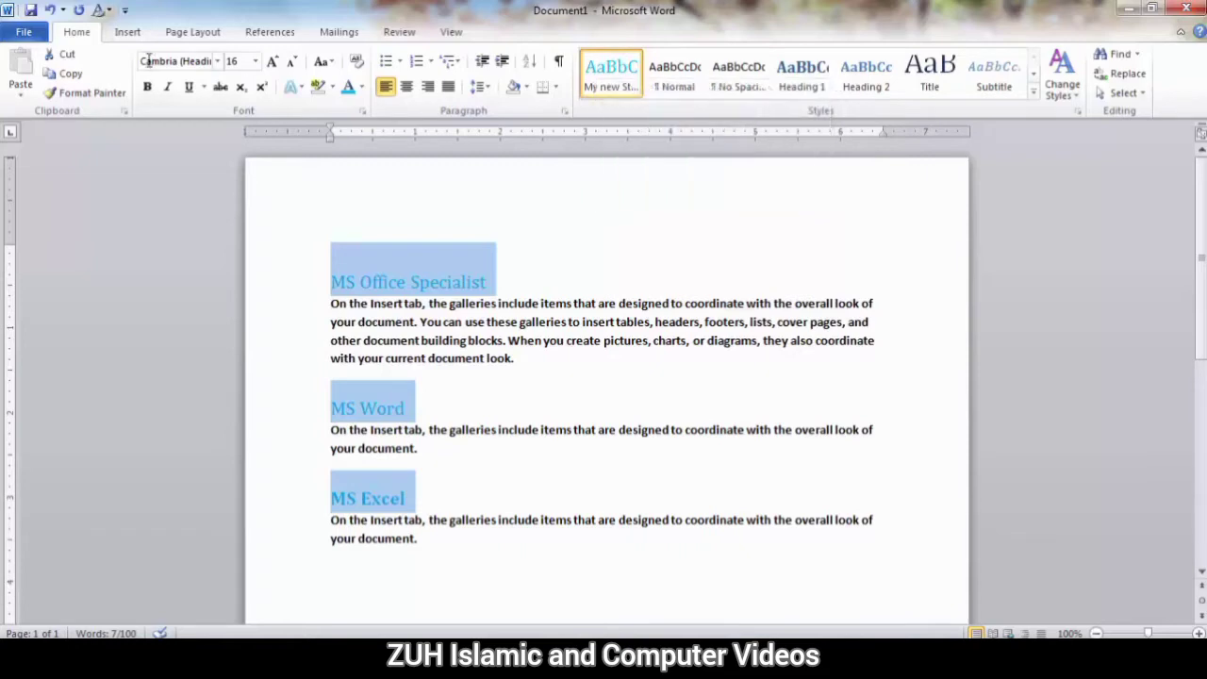
{"action": "left_click", "coordinate": [100, 11]}
{"action": "left_click", "coordinate": [568, 313]}
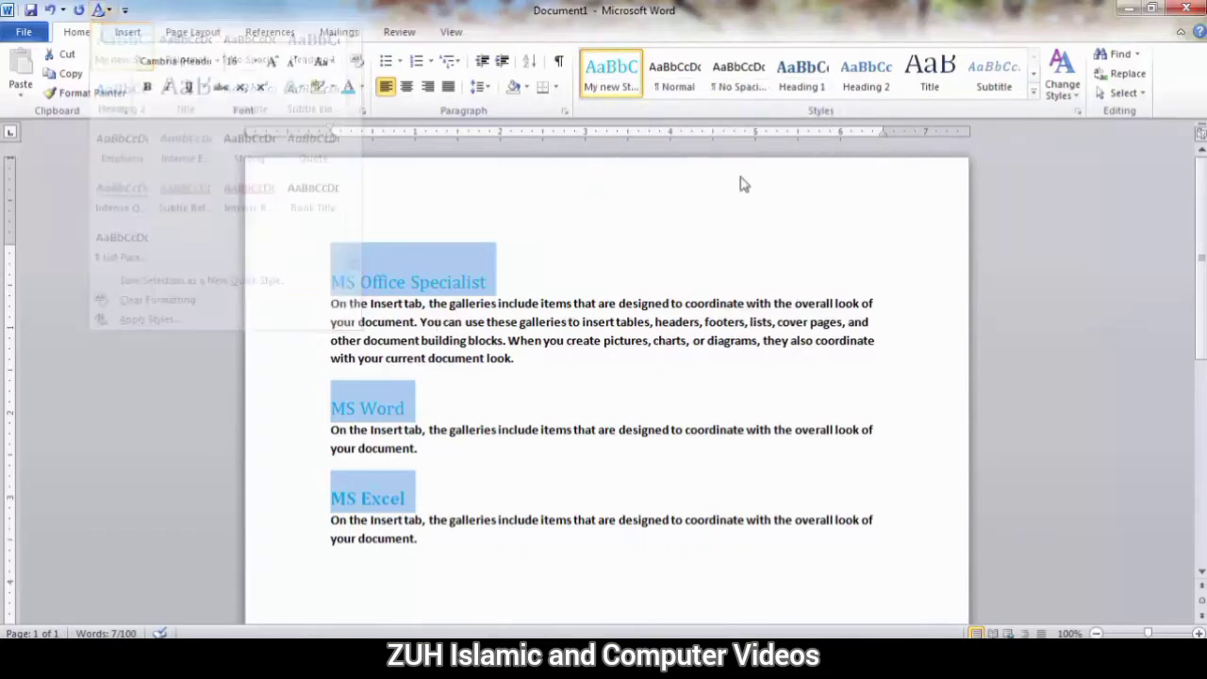
Clear the formatting of the three selected headings and apply My New Heading Style to them by name with Apply Styles.
{"action": "left_click", "coordinate": [1033, 94]}
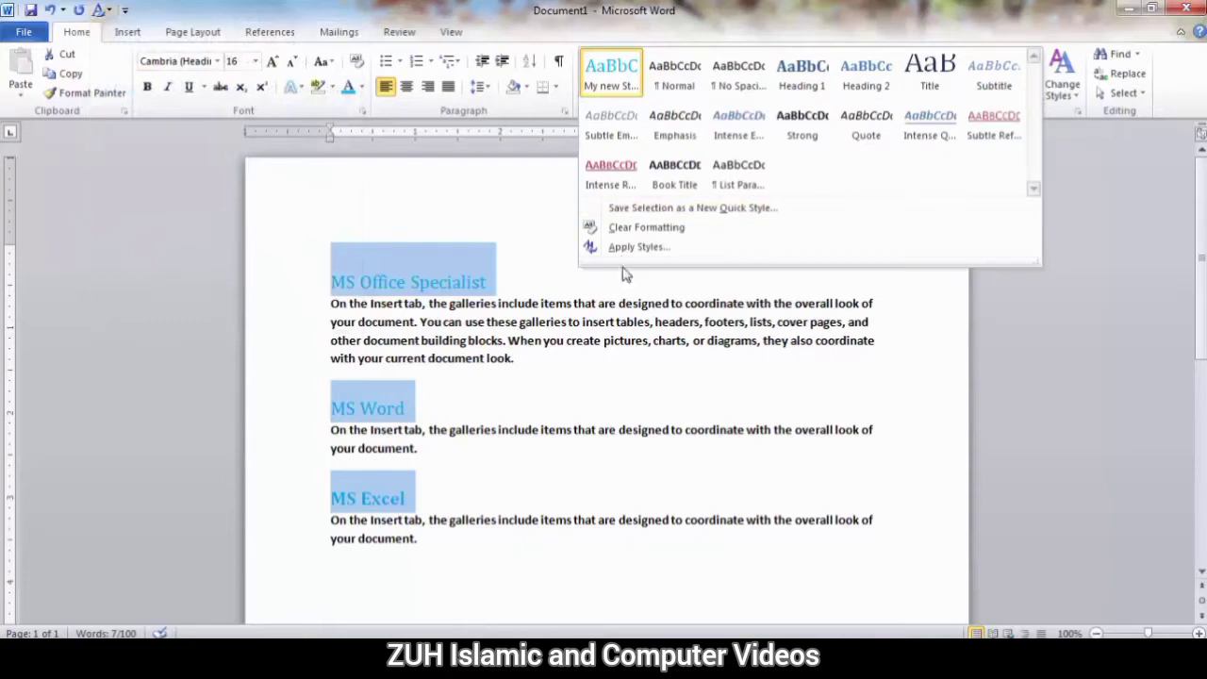
{"action": "left_click", "coordinate": [613, 227]}
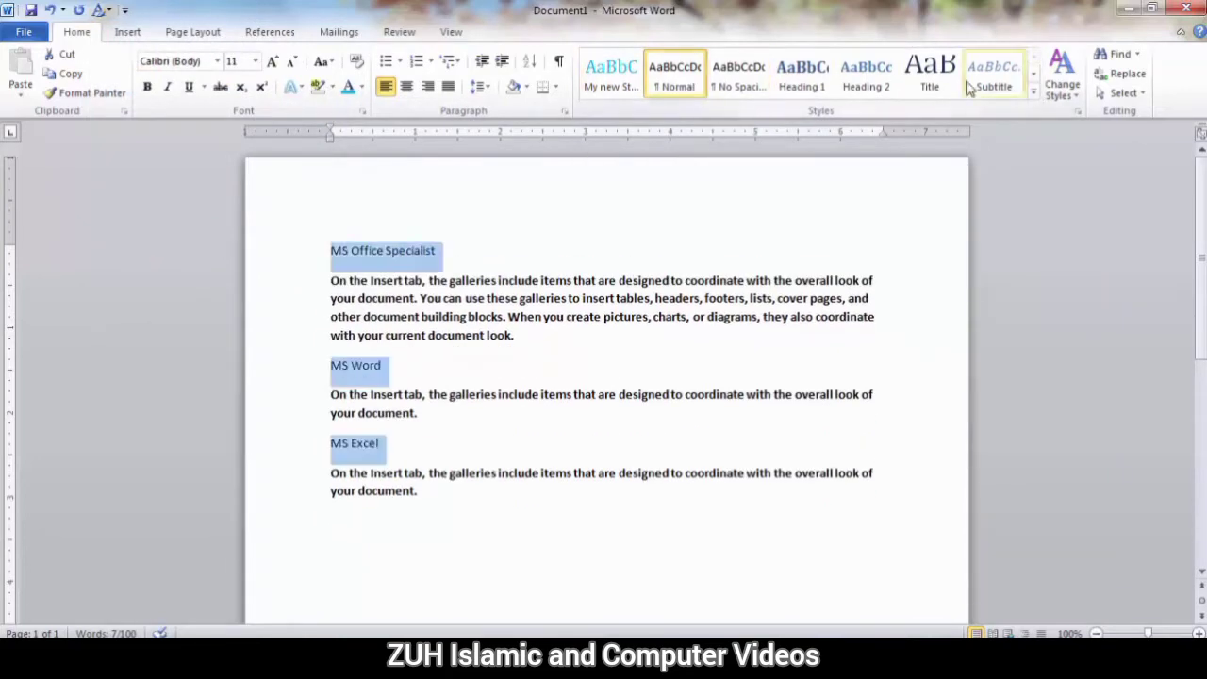
{"action": "left_click", "coordinate": [1034, 95]}
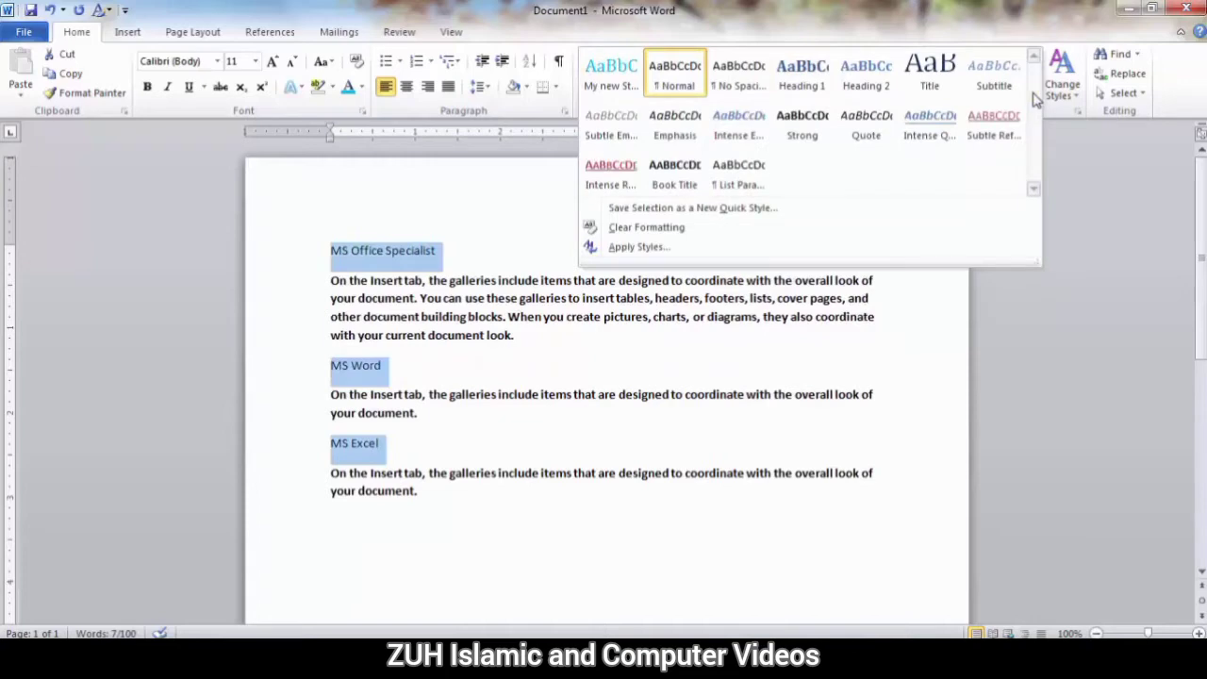
{"action": "left_click", "coordinate": [636, 247]}
{"action": "left_click_drag", "start_coordinate": [179, 141], "coordinate": [713, 239]}
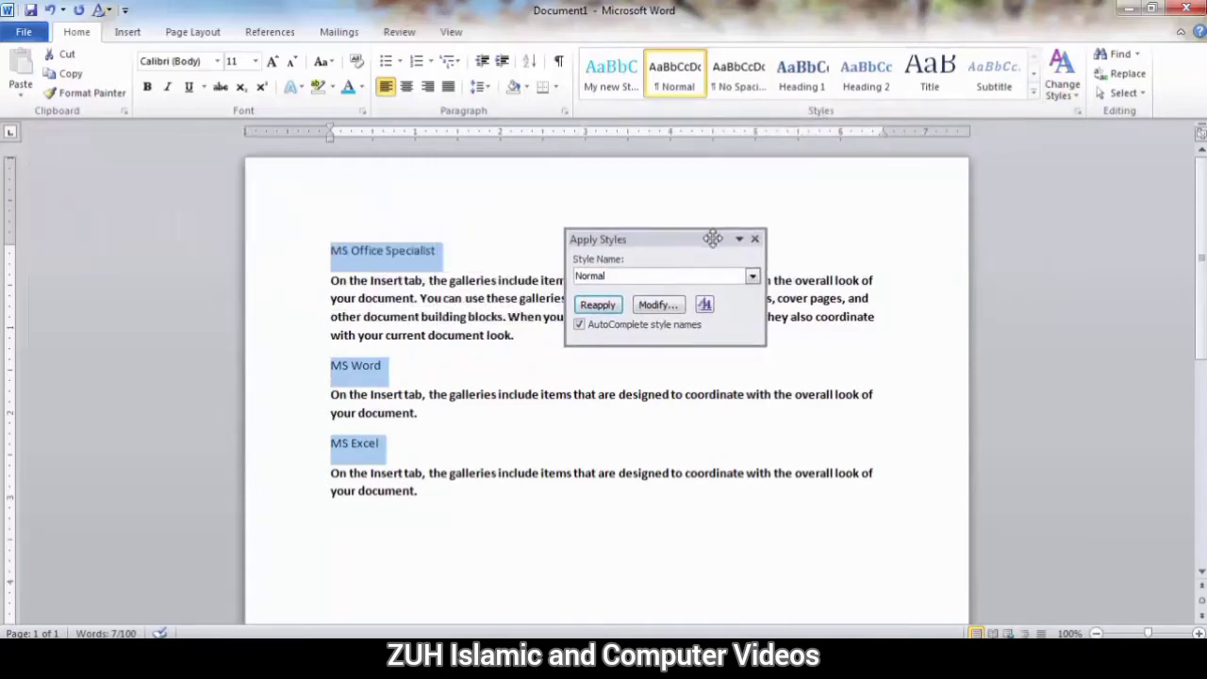
{"action": "left_click", "coordinate": [623, 333]}
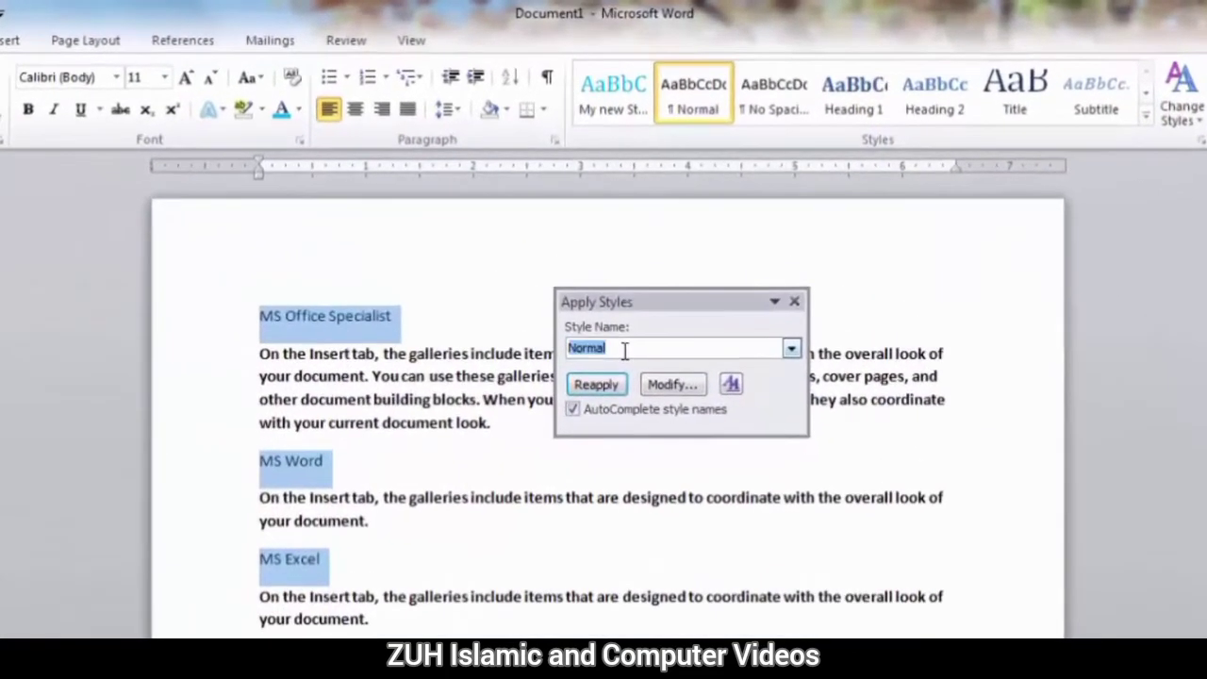
{"action": "type", "text": "My New Heading Style"}
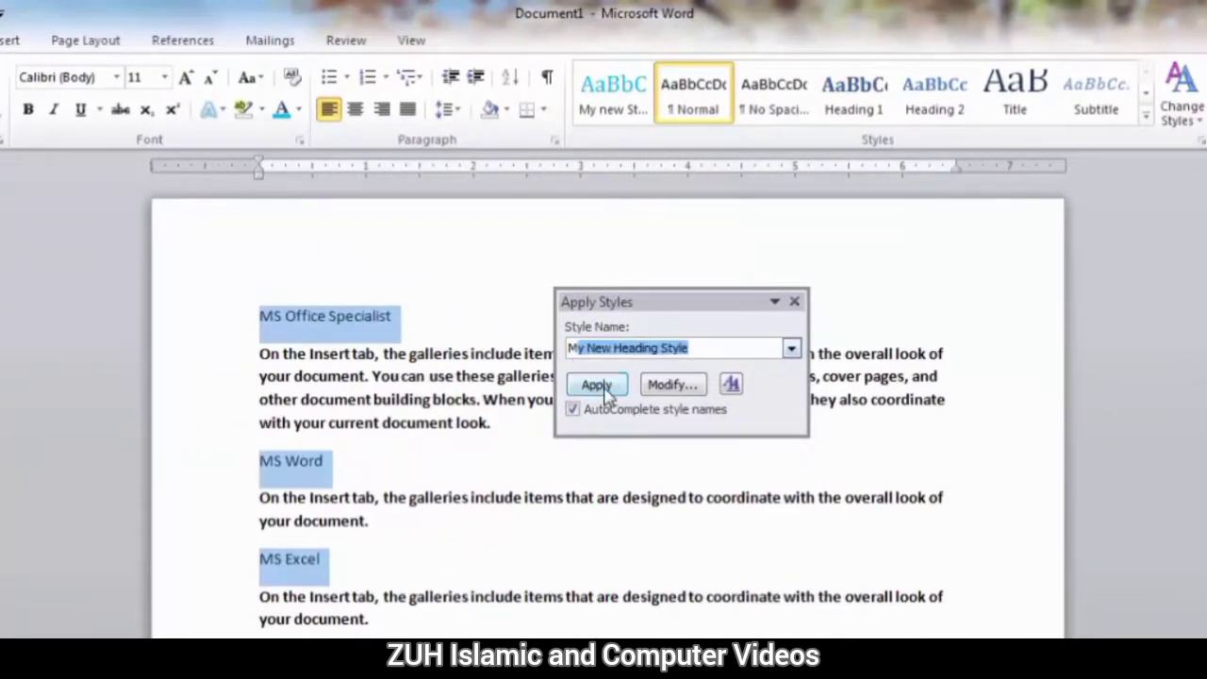
{"action": "left_click", "coordinate": [597, 386]}
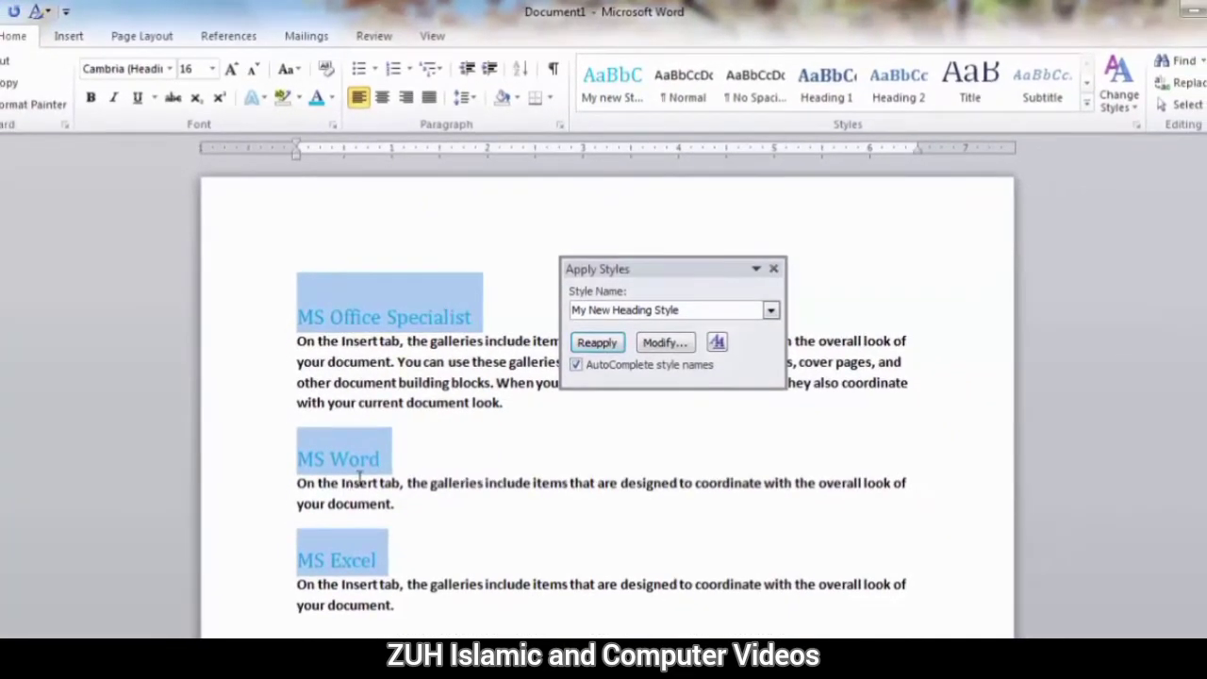
View the Modify Style settings of My New Heading Style and the full list of styles, closing each without changes.
{"action": "left_click", "coordinate": [663, 343]}
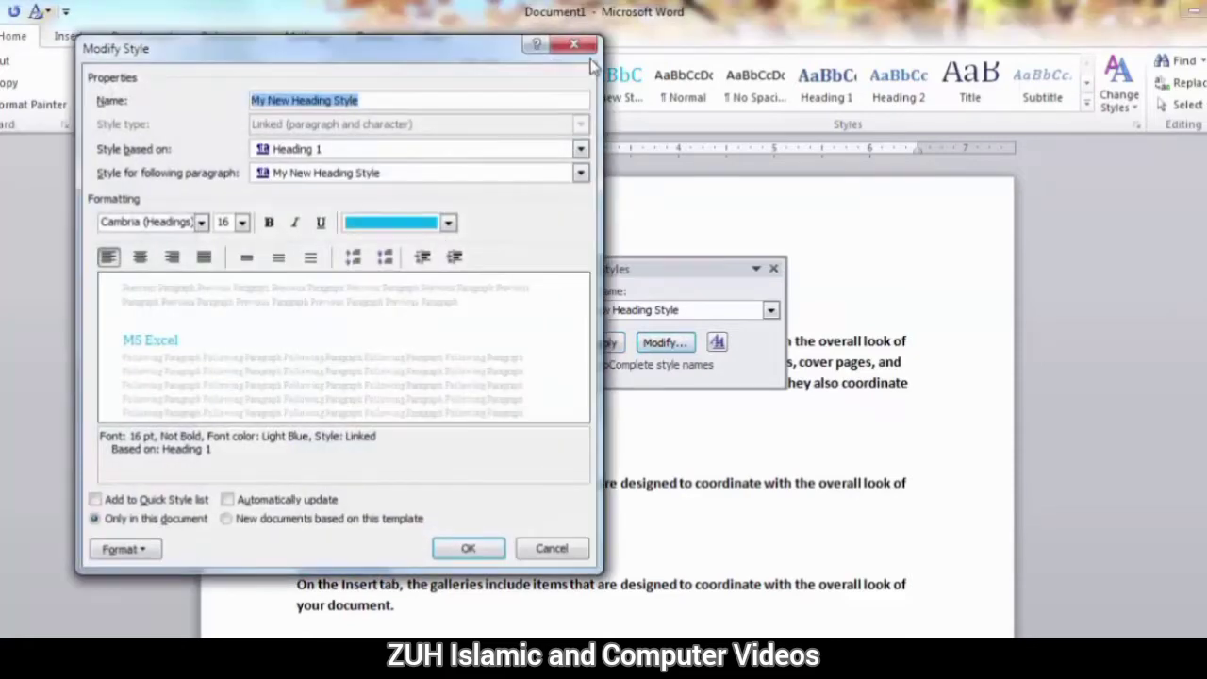
{"action": "key", "text": "Escape"}
{"action": "left_click", "coordinate": [719, 339]}
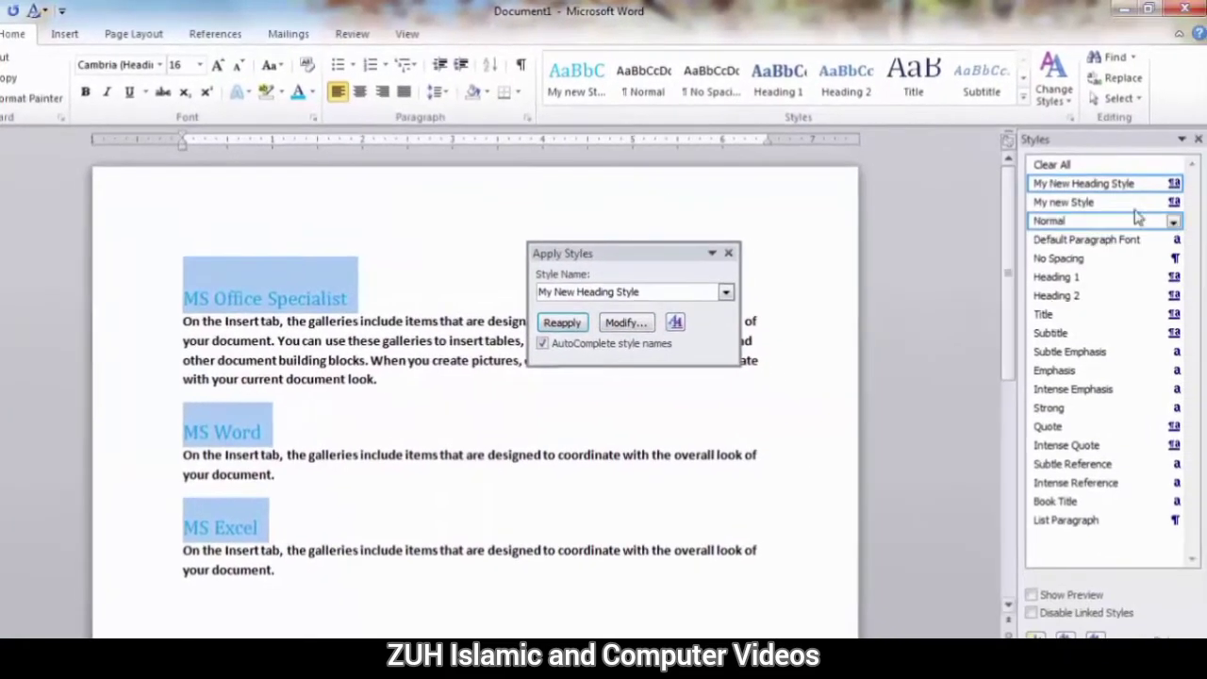
{"action": "left_click", "coordinate": [1198, 139]}
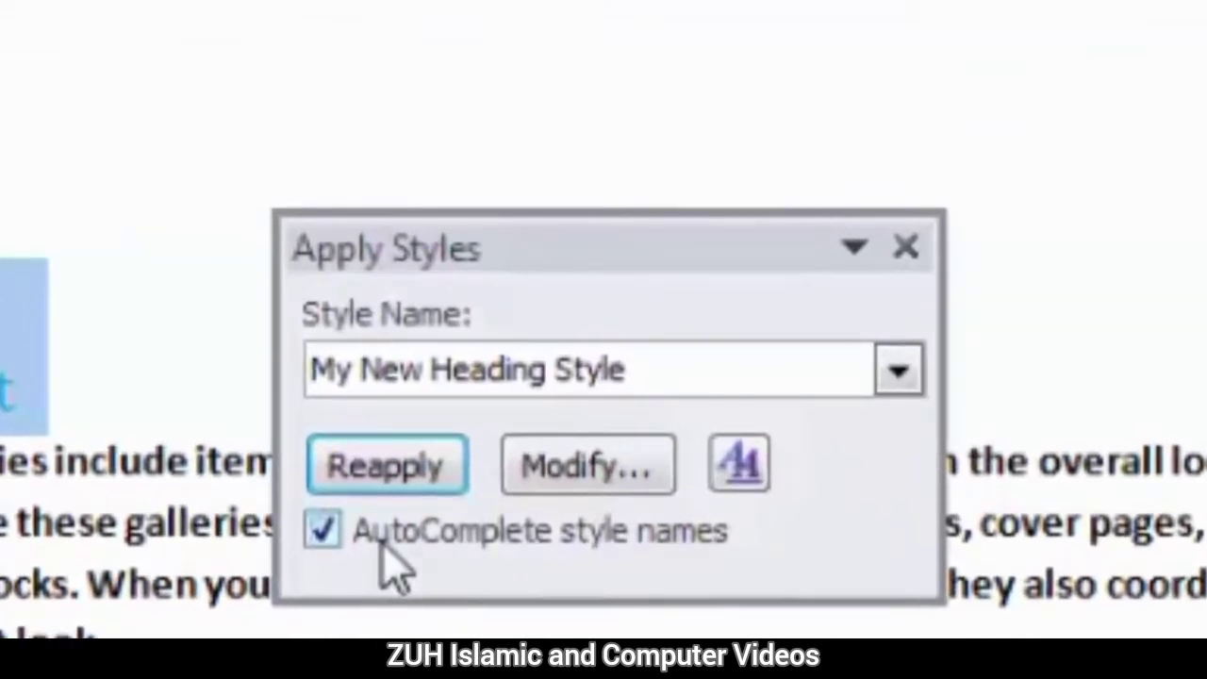
Turn off AutoComplete for style names and apply the Normal style to the selected headings by its full name.
{"action": "left_click", "coordinate": [387, 547]}
{"action": "left_click", "coordinate": [618, 363]}
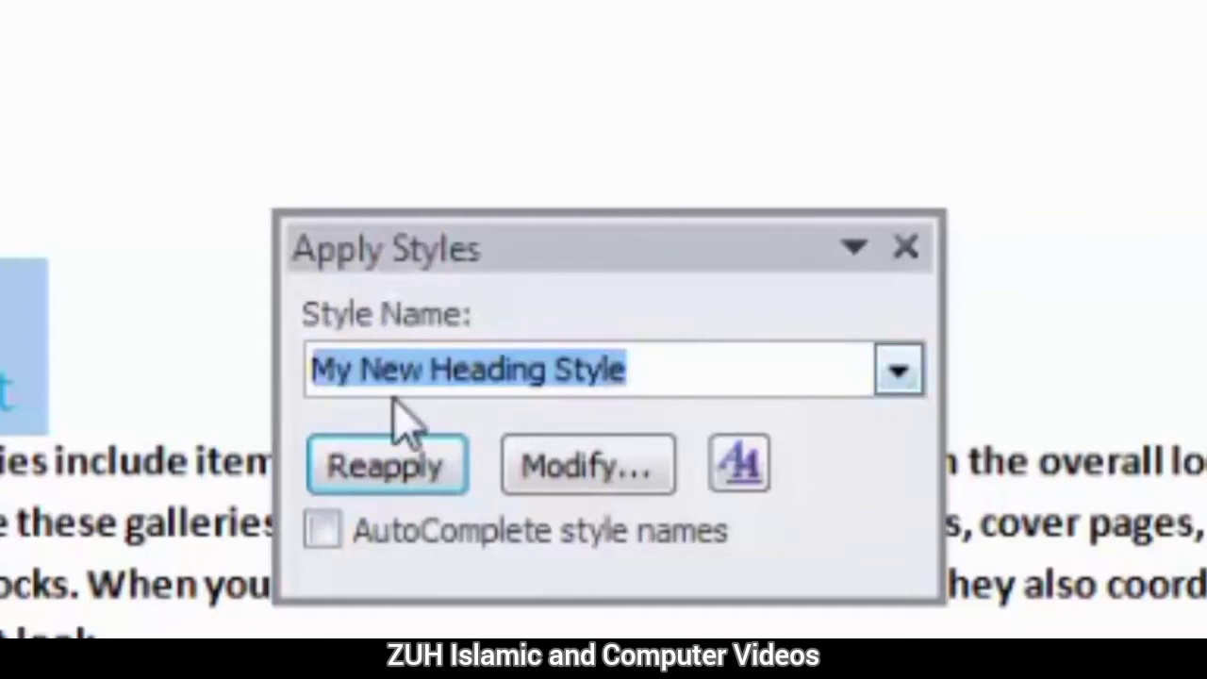
{"action": "type", "text": "n"}
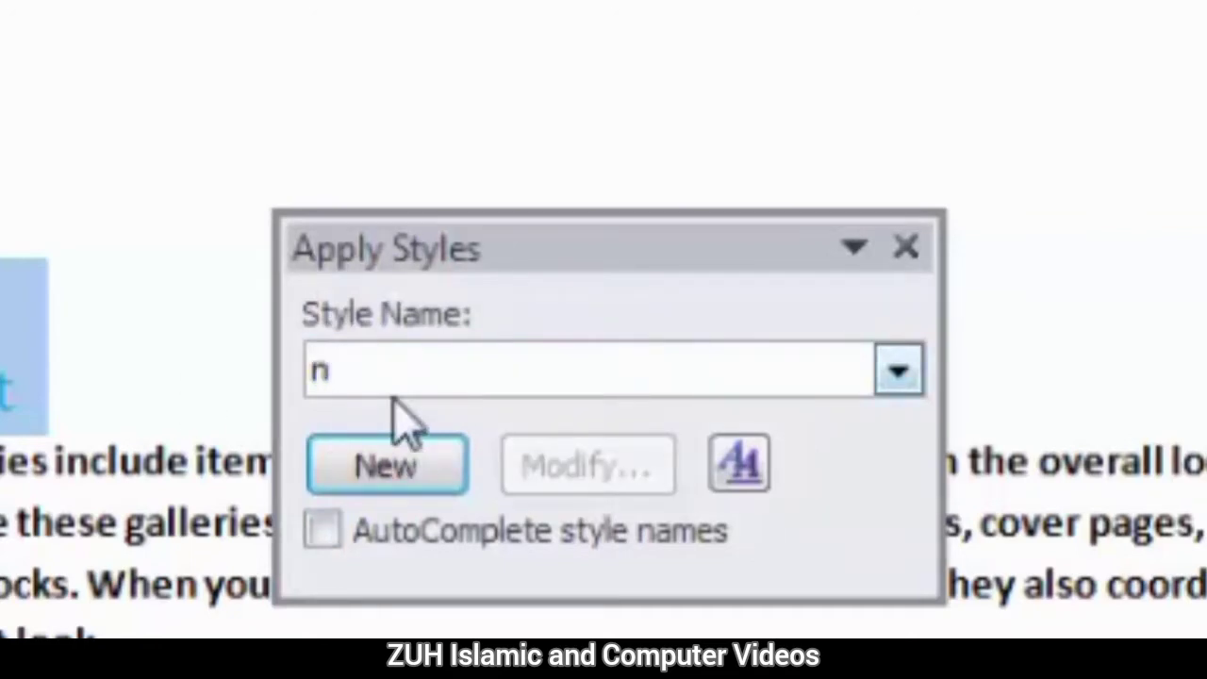
{"action": "type", "text": "ormal"}
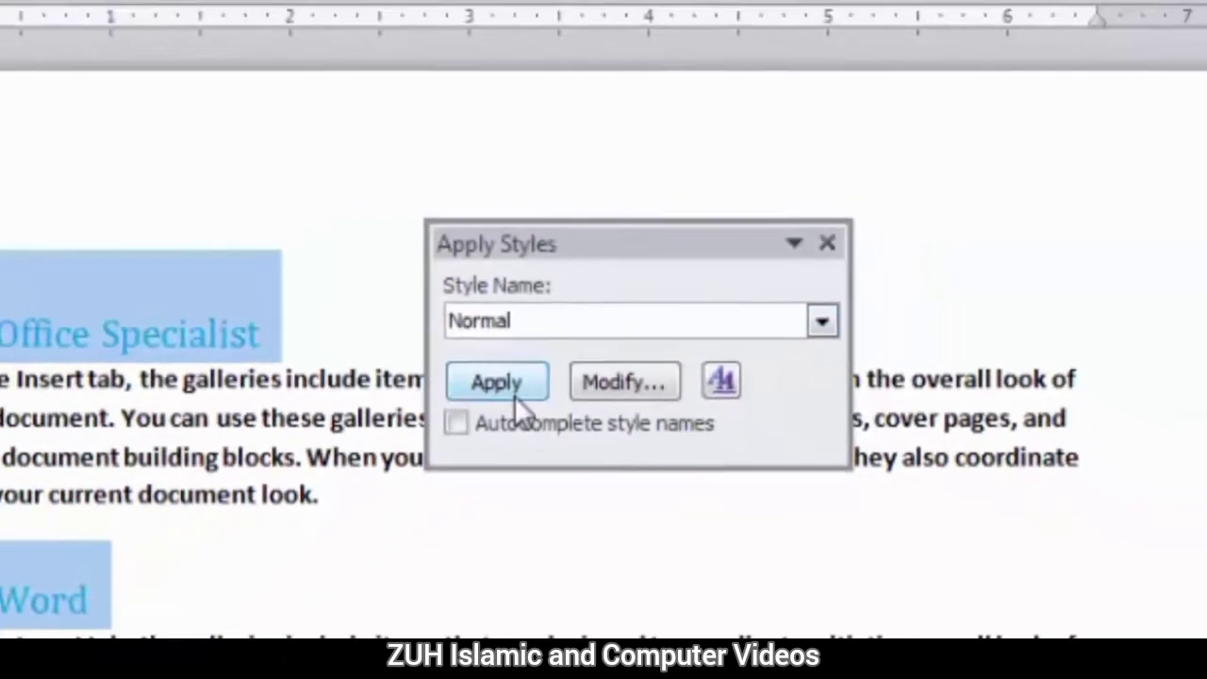
{"action": "left_click", "coordinate": [514, 395]}
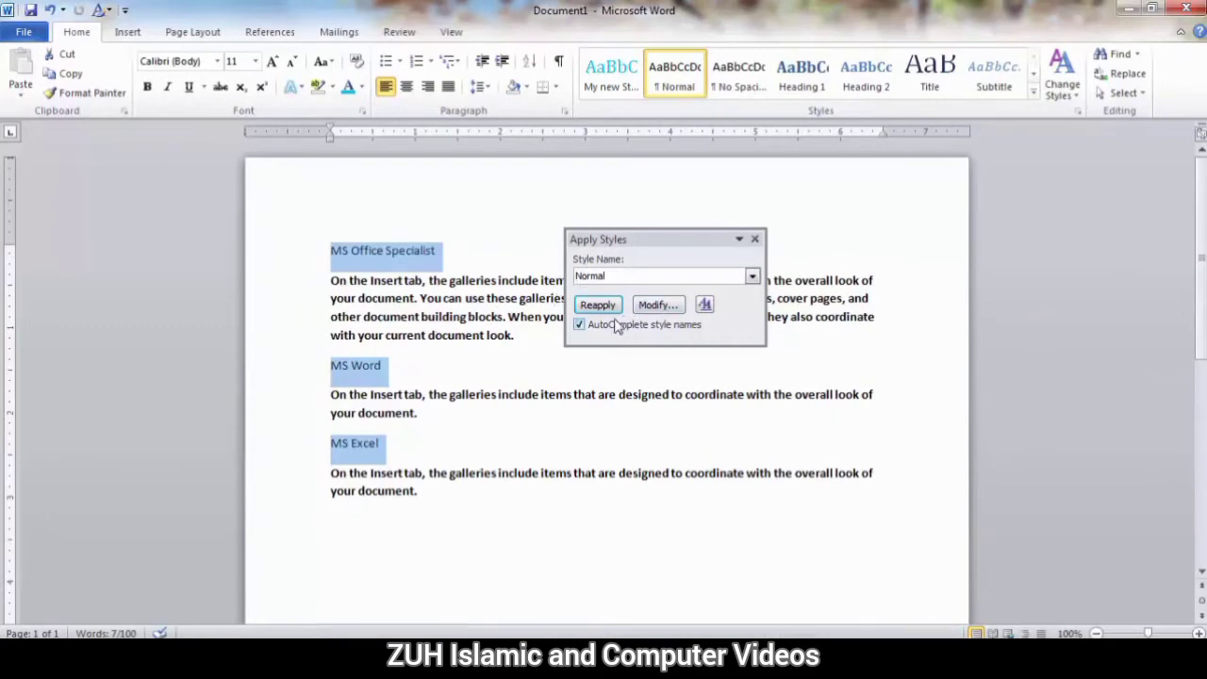
With AutoComplete on, try style names starting with M, H and N, apply My New Heading Style to the headings and close Apply Styles.
{"action": "left_click", "coordinate": [618, 277]}
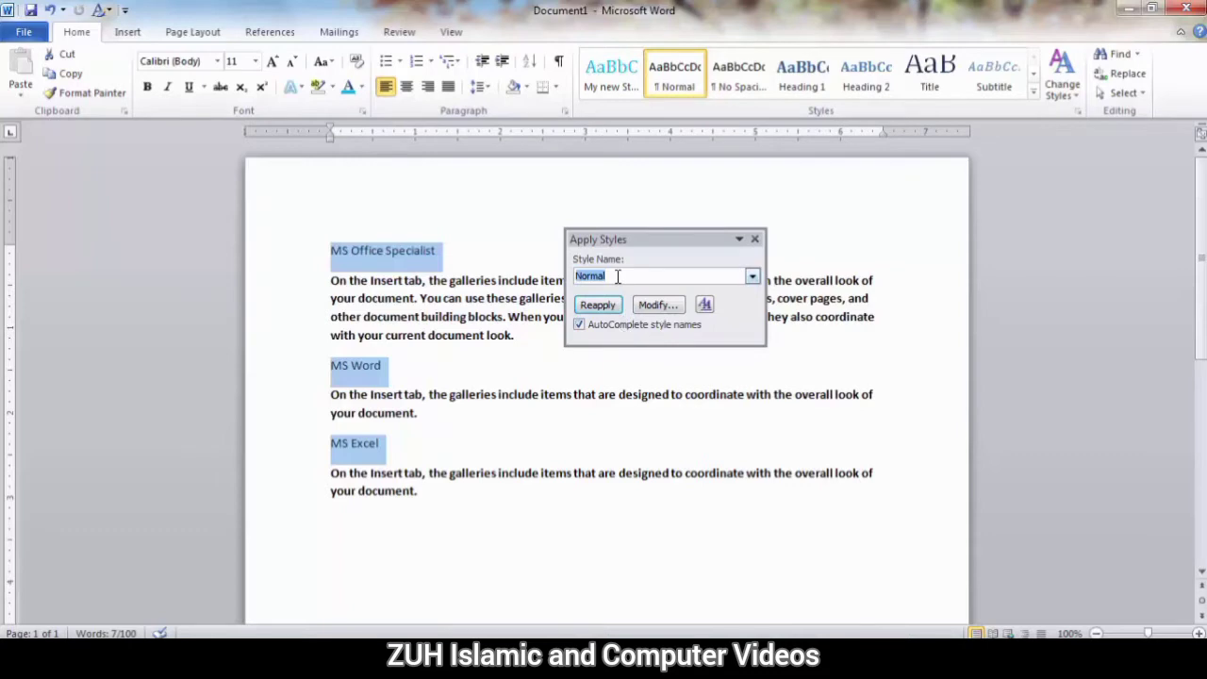
{"action": "type", "text": "M"}
{"action": "key", "text": "BackSpace"}
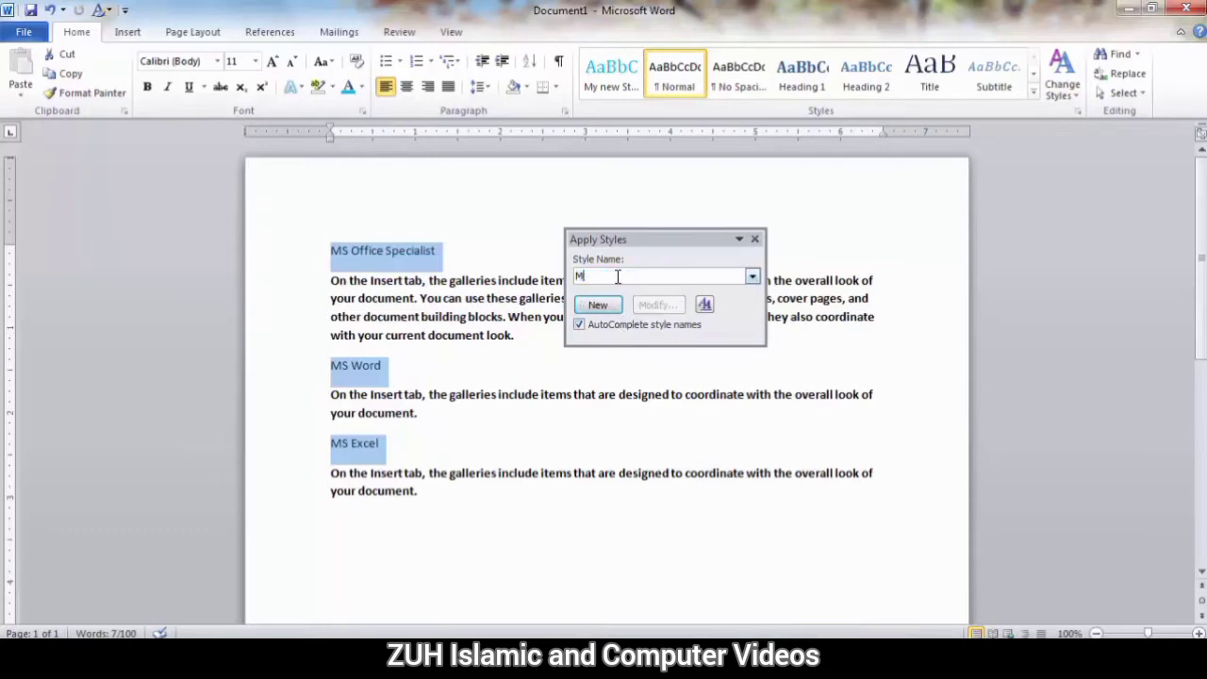
{"action": "key", "text": "BackSpace"}
{"action": "type", "text": "H"}
{"action": "key", "text": "BackSpace"}
{"action": "key", "text": "BackSpace"}
{"action": "type", "text": "N"}
{"action": "key", "text": "BackSpace"}
{"action": "key", "text": "BackSpace"}
{"action": "type", "text": "M"}
{"action": "left_click", "coordinate": [605, 306]}
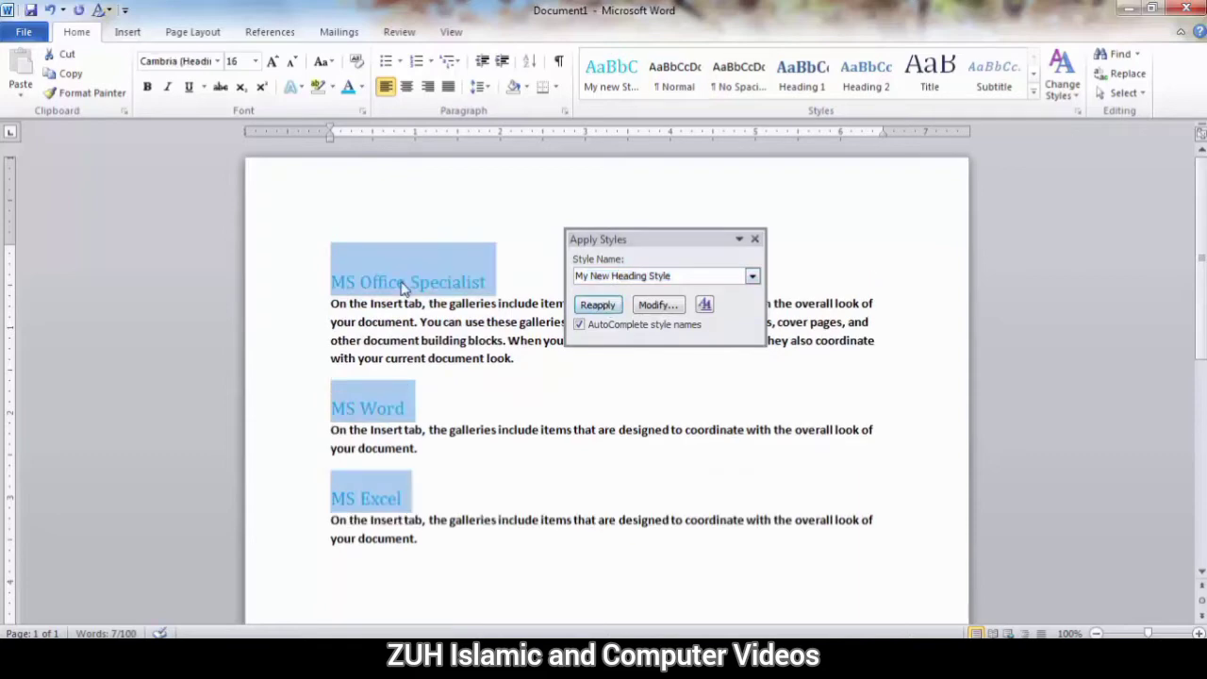
{"action": "left_click", "coordinate": [754, 239]}
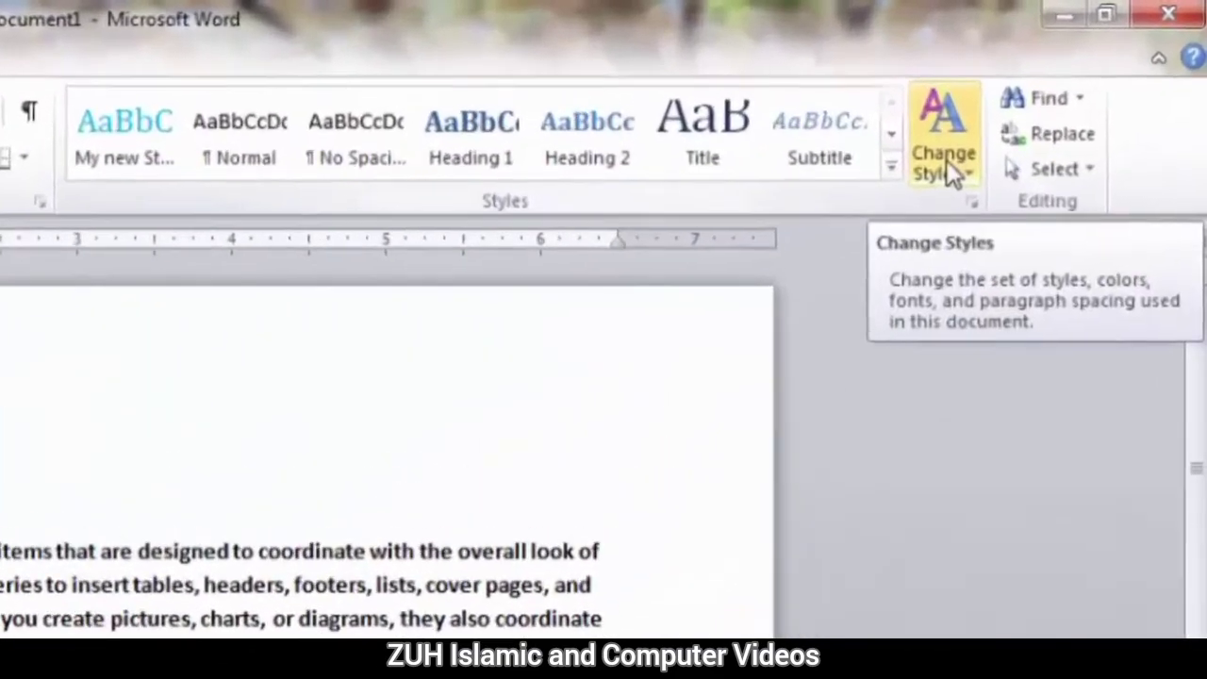
{"action": "left_click", "coordinate": [993, 144]}
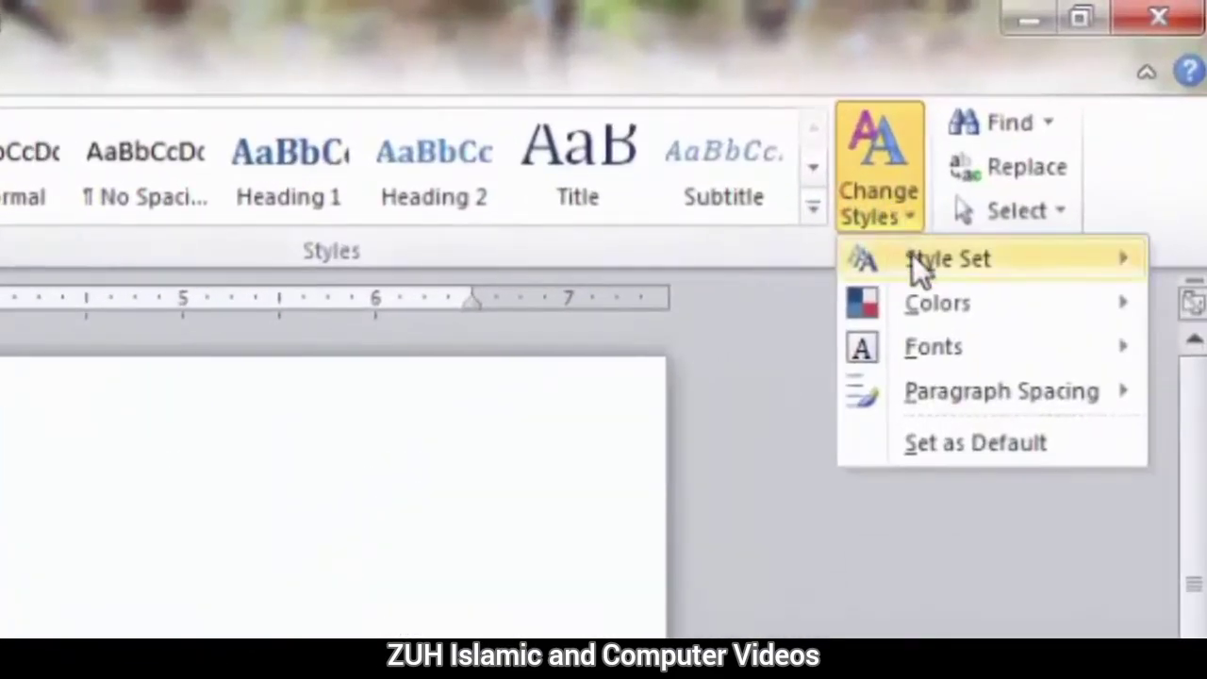
{"action": "mouse_move", "coordinate": [916, 267]}
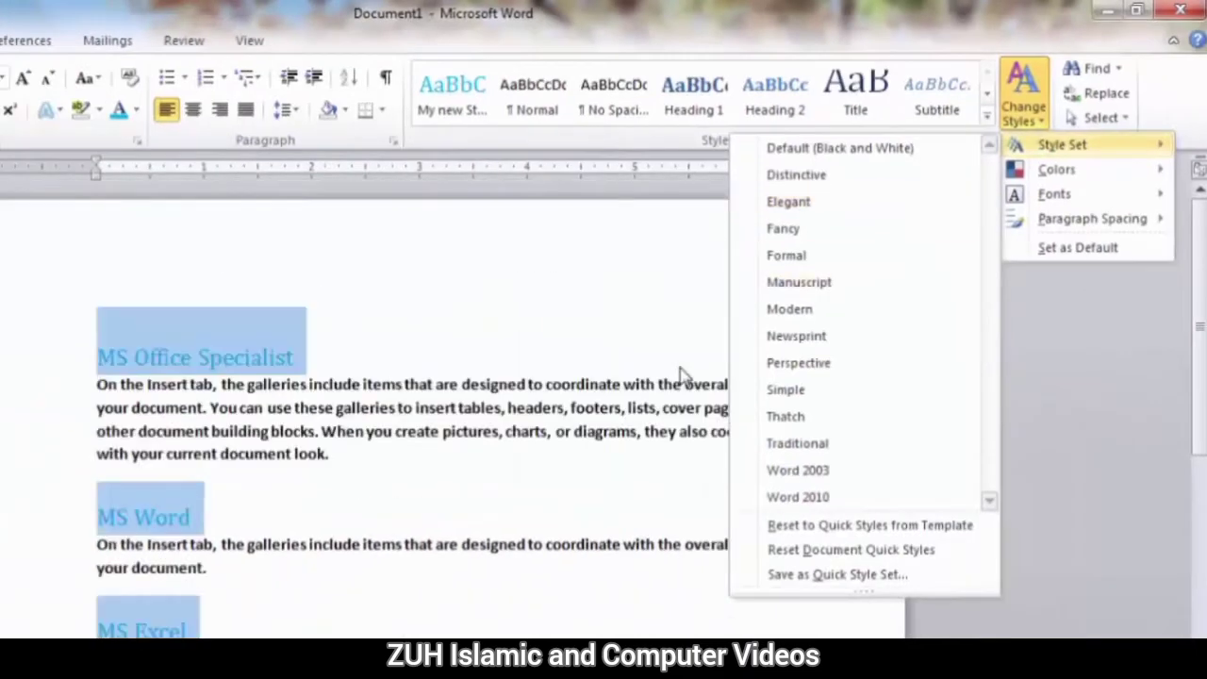
{"action": "left_click", "coordinate": [330, 441]}
{"action": "left_click", "coordinate": [286, 433]}
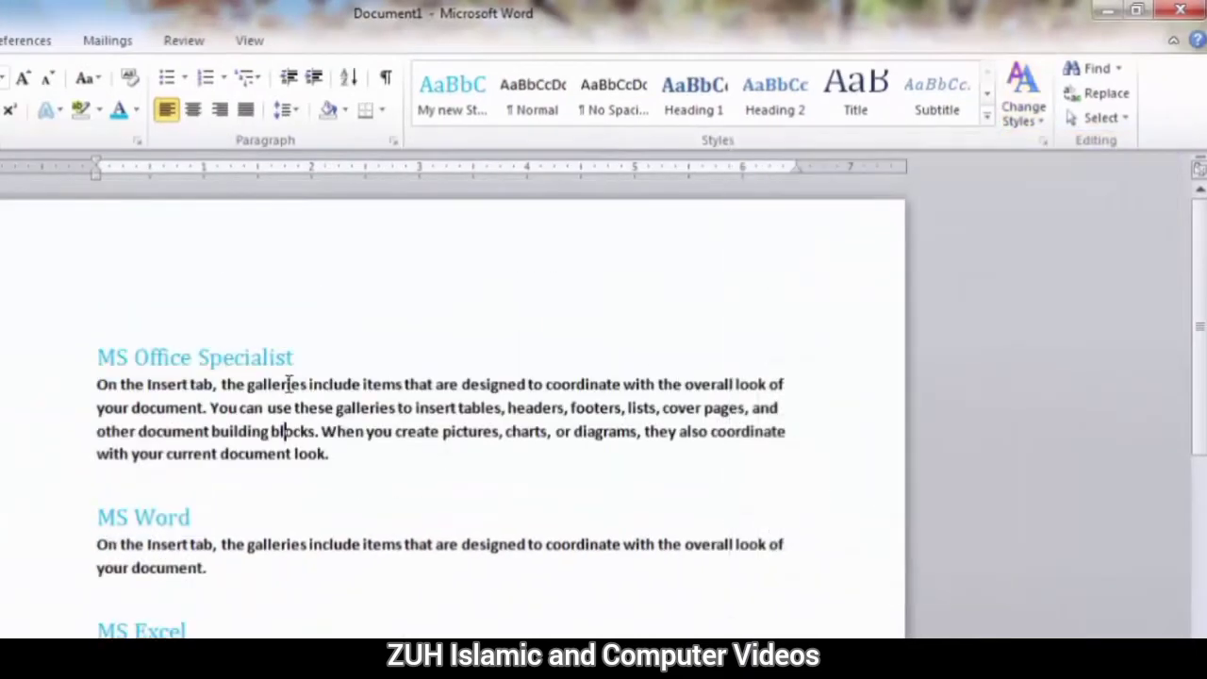
Apply the Heading 1 style to the "MS Office Specialist" title and update Heading 1 to match it.
{"action": "left_click_drag", "start_coordinate": [326, 356], "coordinate": [64, 356]}
{"action": "left_click", "coordinate": [692, 109]}
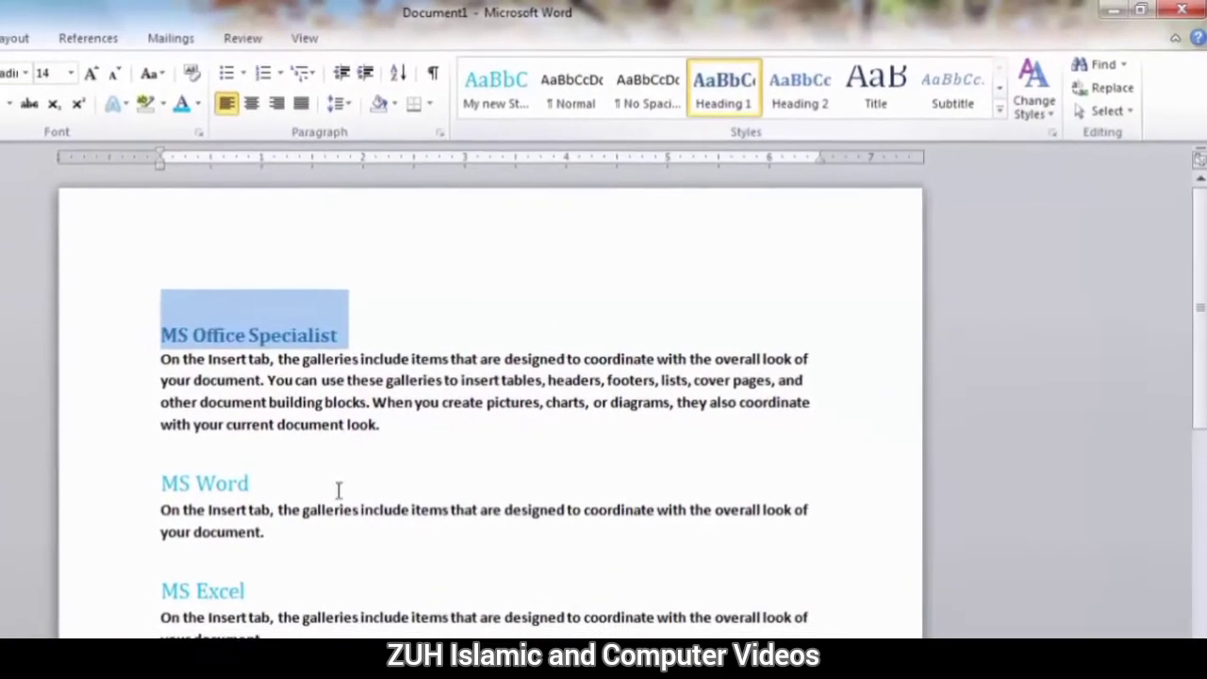
{"action": "right_click", "coordinate": [740, 81]}
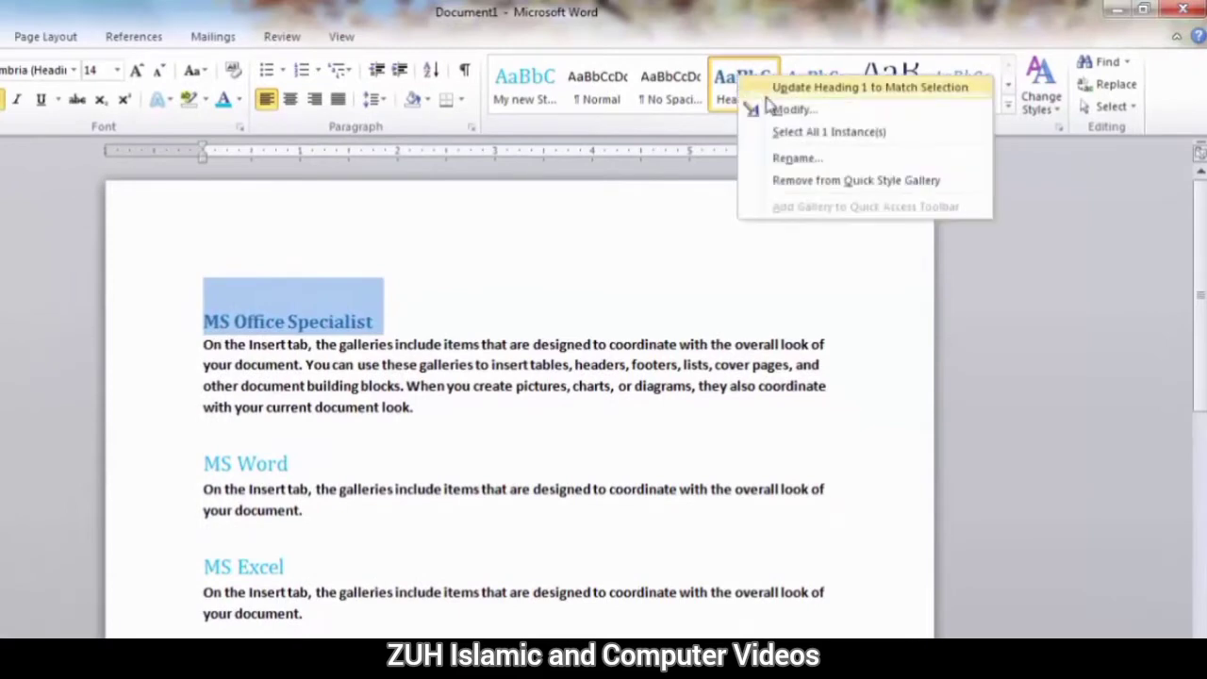
{"action": "left_click", "coordinate": [779, 89]}
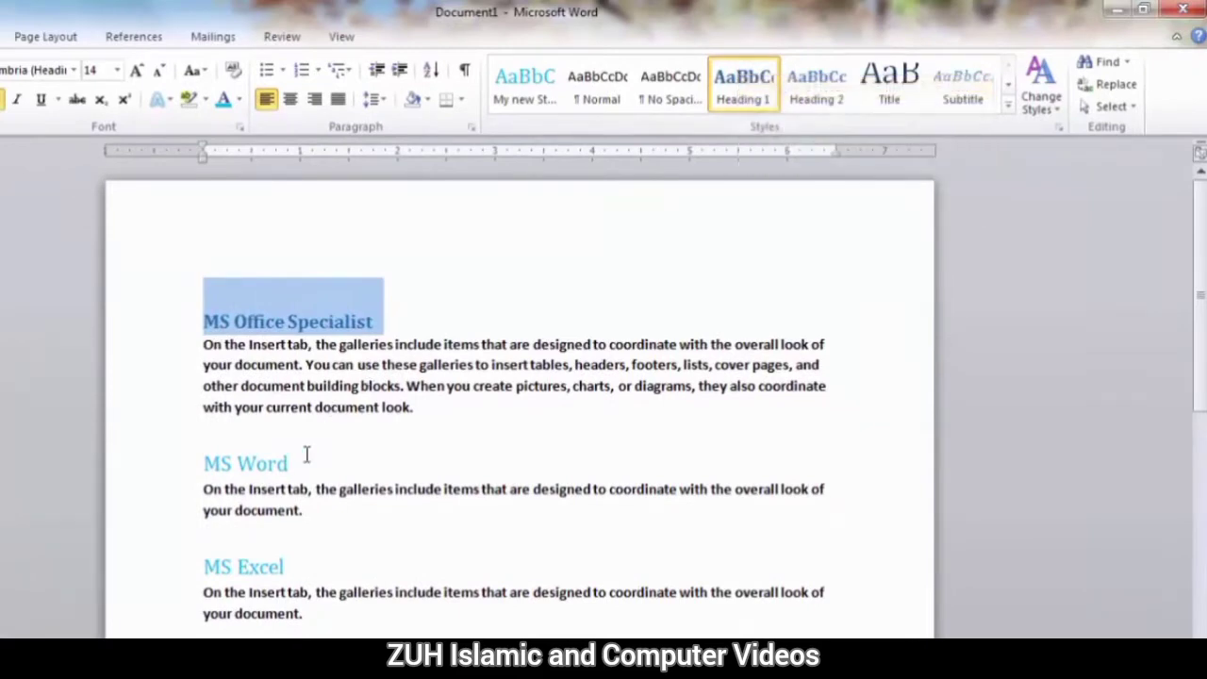
Apply the Heading 1 style to the "MS Word" and "MS Excel" headings.
{"action": "left_click_drag", "start_coordinate": [307, 457], "coordinate": [204, 458]}
{"action": "left_click", "coordinate": [742, 87]}
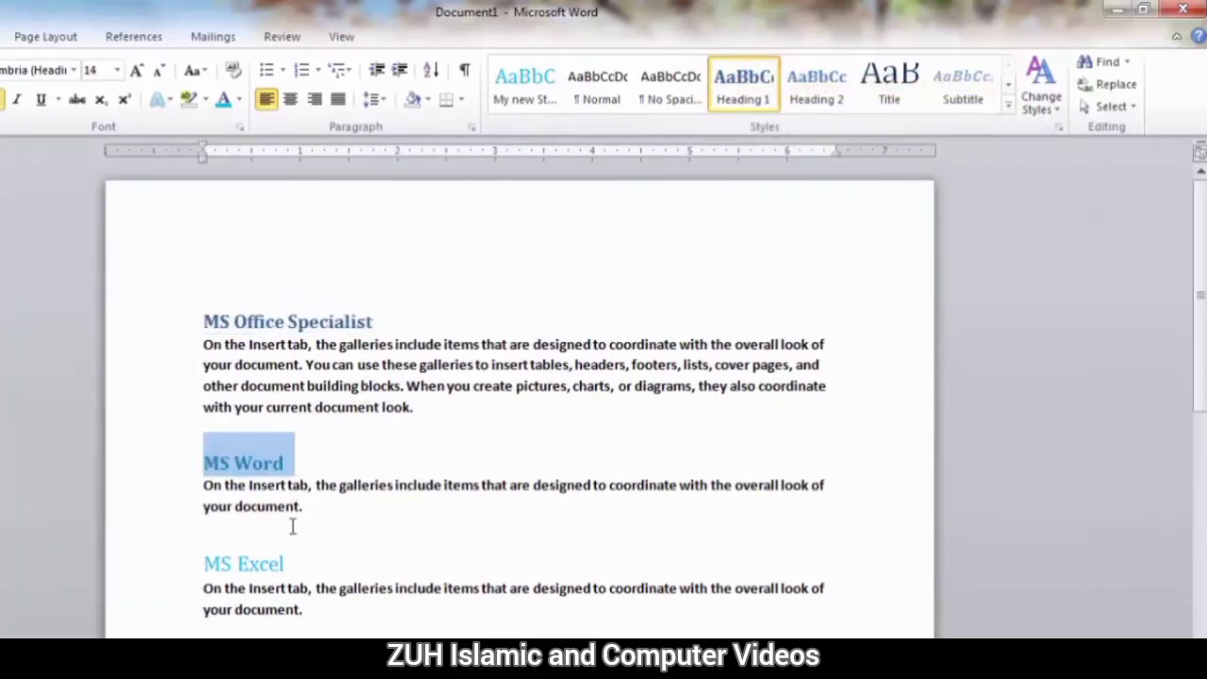
{"action": "left_click_drag", "start_coordinate": [286, 563], "coordinate": [197, 563]}
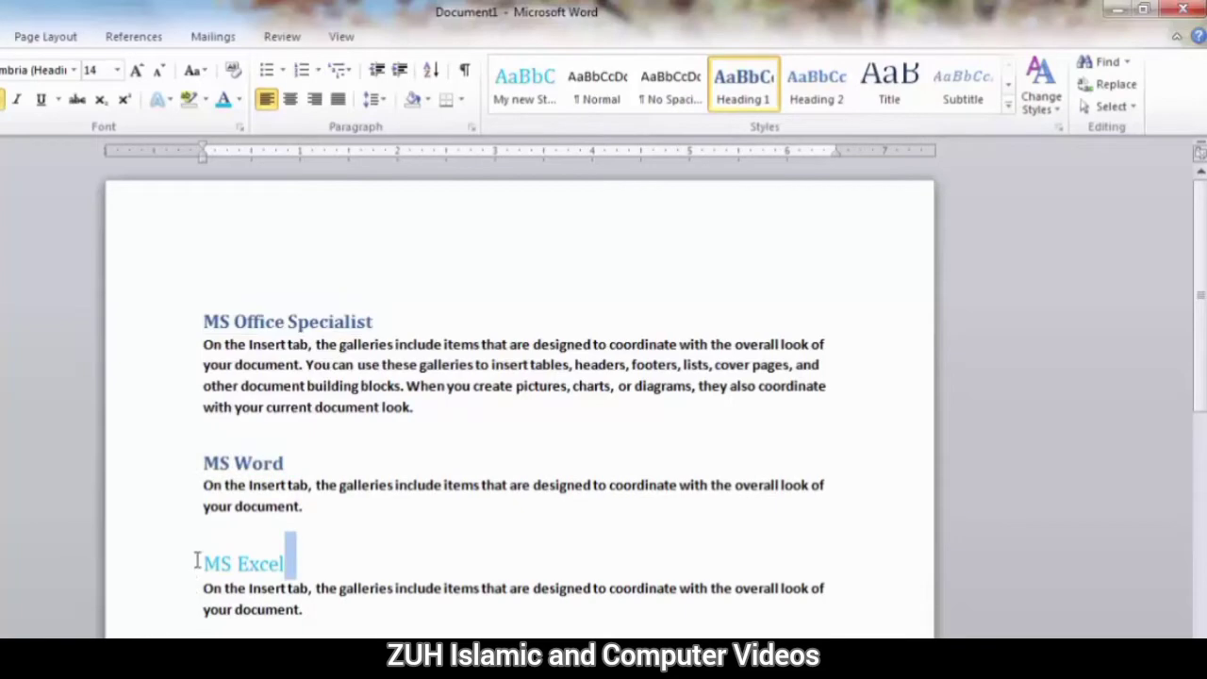
{"action": "left_click", "coordinate": [754, 86]}
Apply the Intense Reference style to the body paragraphs under all three headings.
{"action": "left_click_drag", "start_coordinate": [423, 407], "coordinate": [182, 345]}
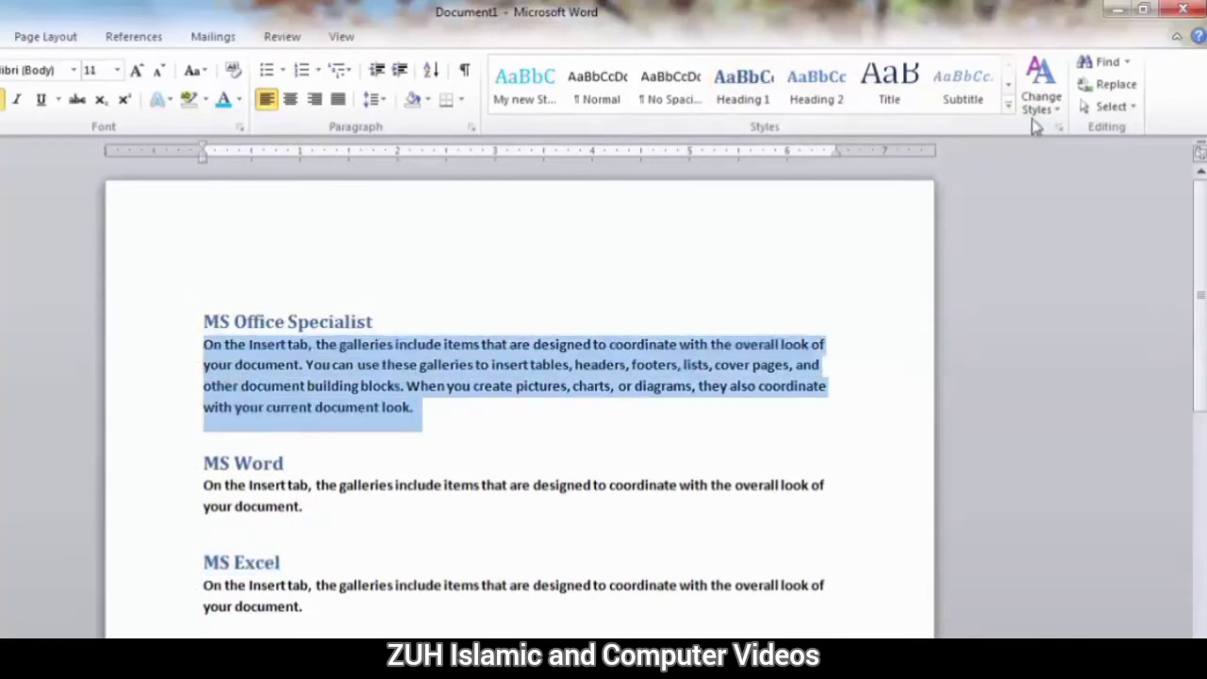
{"action": "left_click", "coordinate": [1009, 105]}
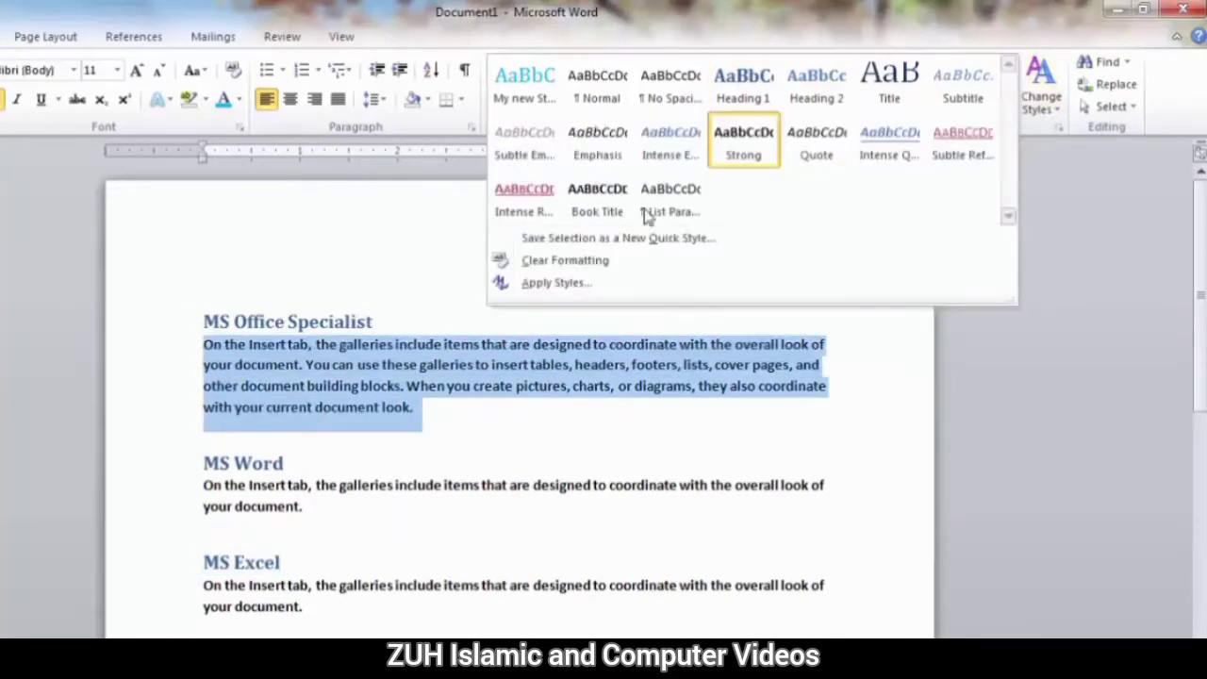
{"action": "left_click", "coordinate": [528, 188]}
{"action": "left_click_drag", "start_coordinate": [312, 509], "coordinate": [186, 485]}
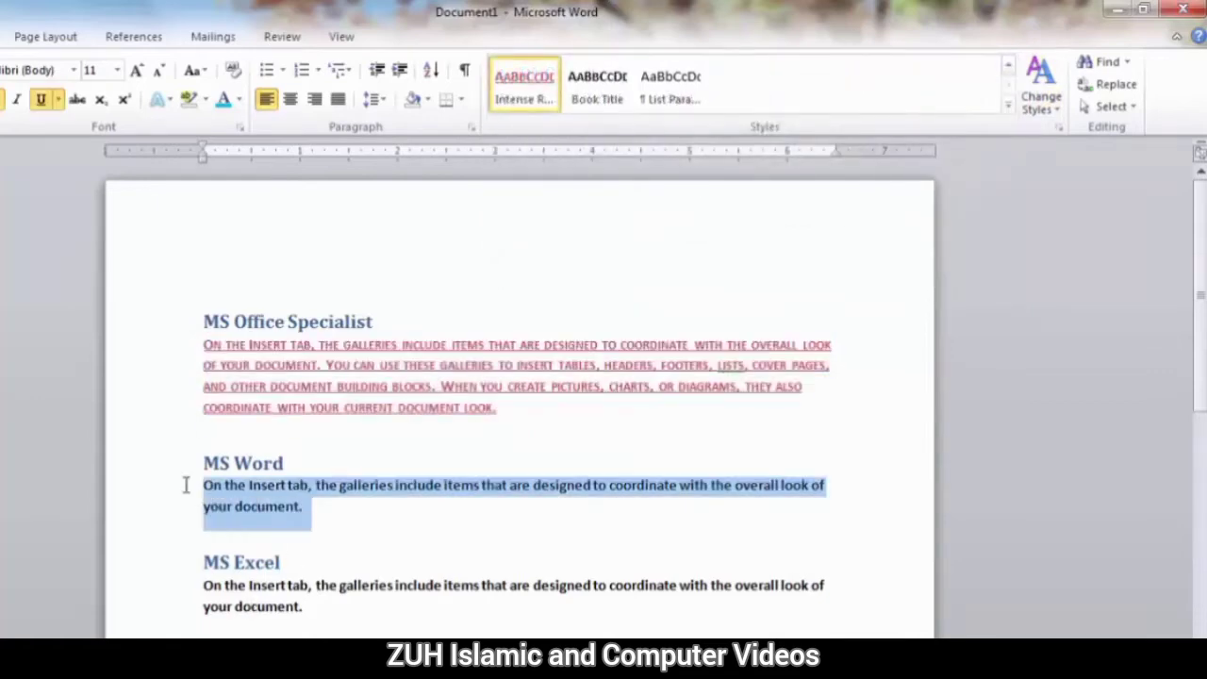
{"action": "left_click", "coordinate": [526, 95]}
{"action": "left_click_drag", "start_coordinate": [322, 608], "coordinate": [188, 582]}
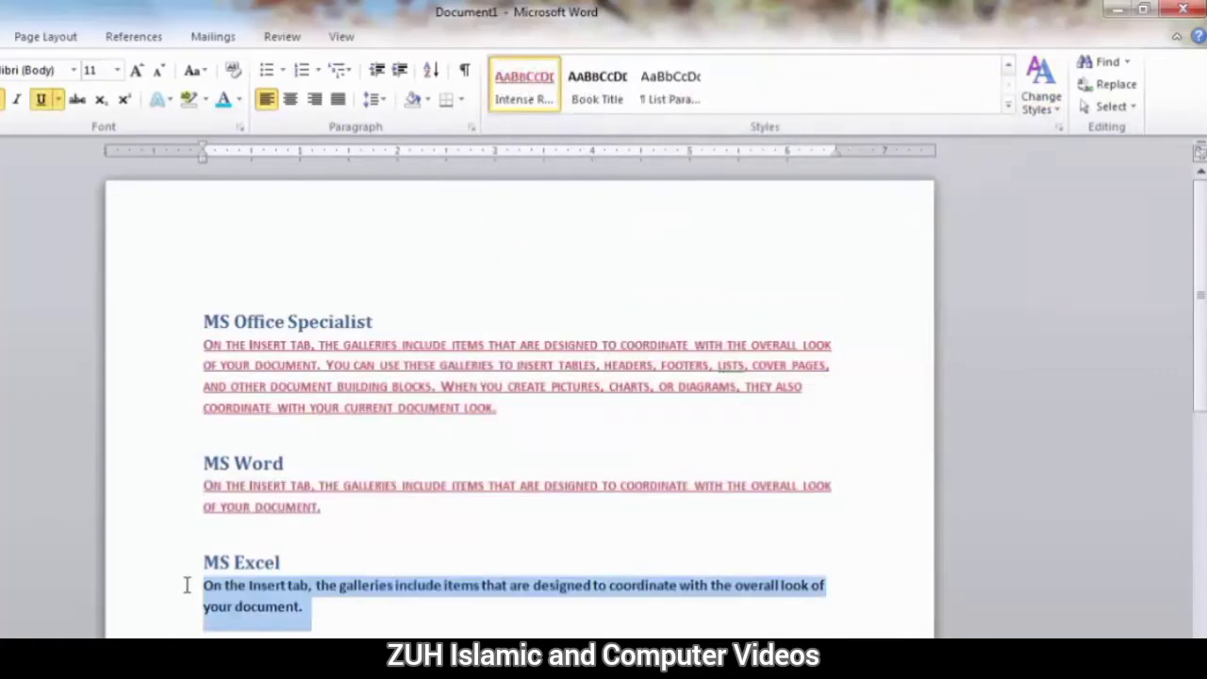
{"action": "left_click", "coordinate": [525, 86]}
Change the document's style set to Modern and deselect the text.
{"action": "left_click", "coordinate": [1049, 106]}
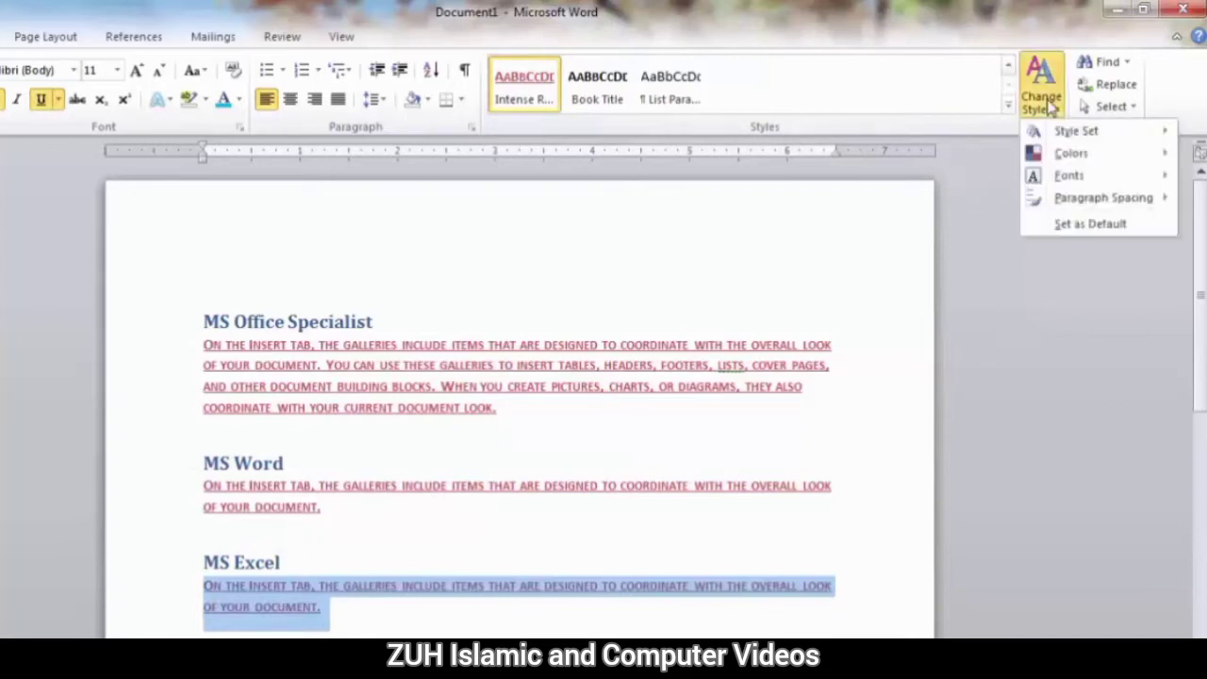
{"action": "mouse_move", "coordinate": [1069, 133]}
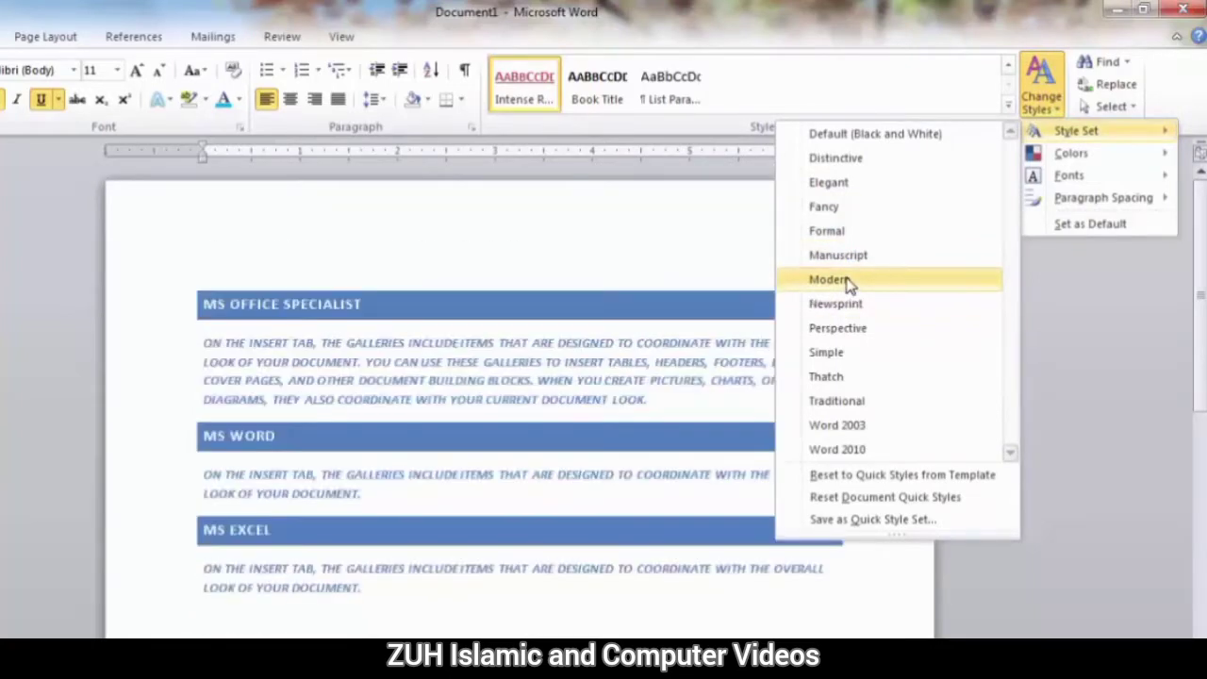
{"action": "left_click", "coordinate": [847, 281]}
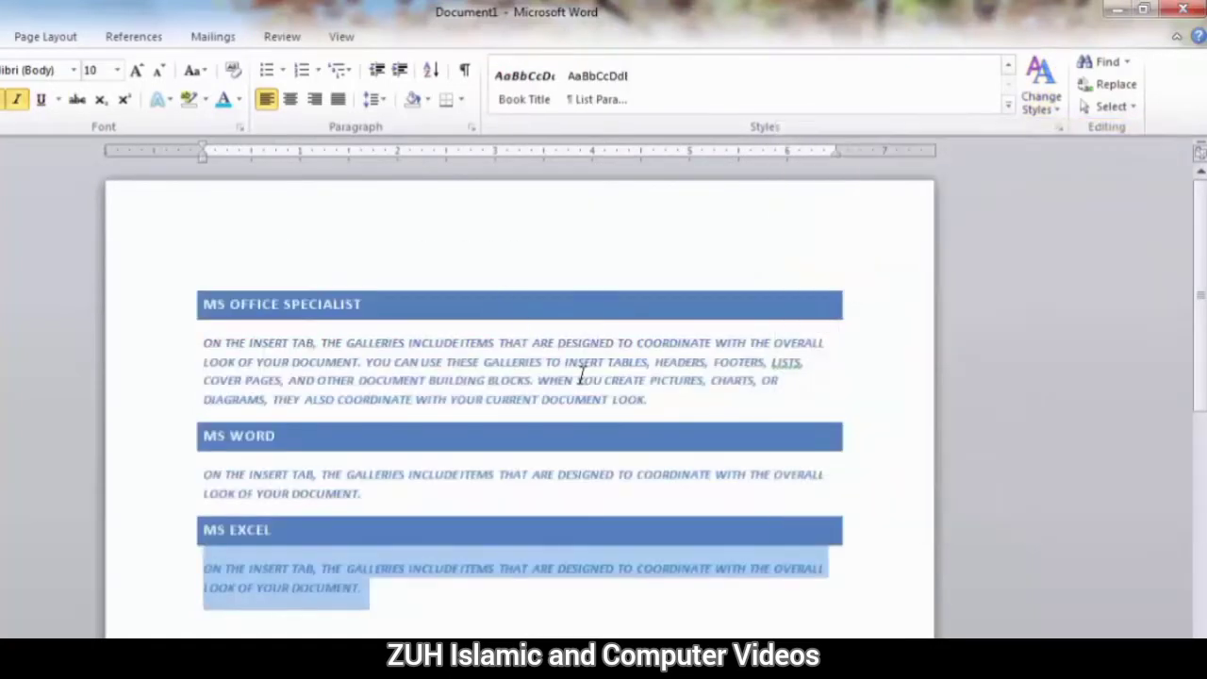
{"action": "left_click", "coordinate": [660, 347]}
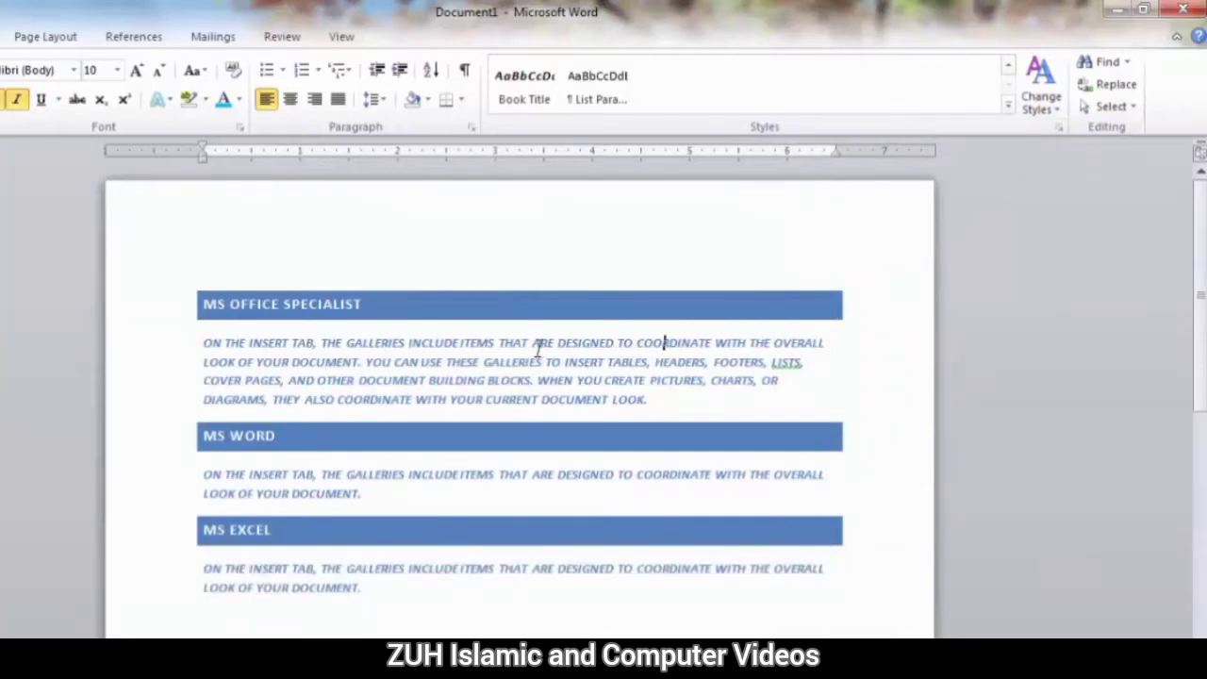
Reset the document's quick styles, and reset the style gallery to the quick styles from the template.
{"action": "left_click", "coordinate": [1039, 102]}
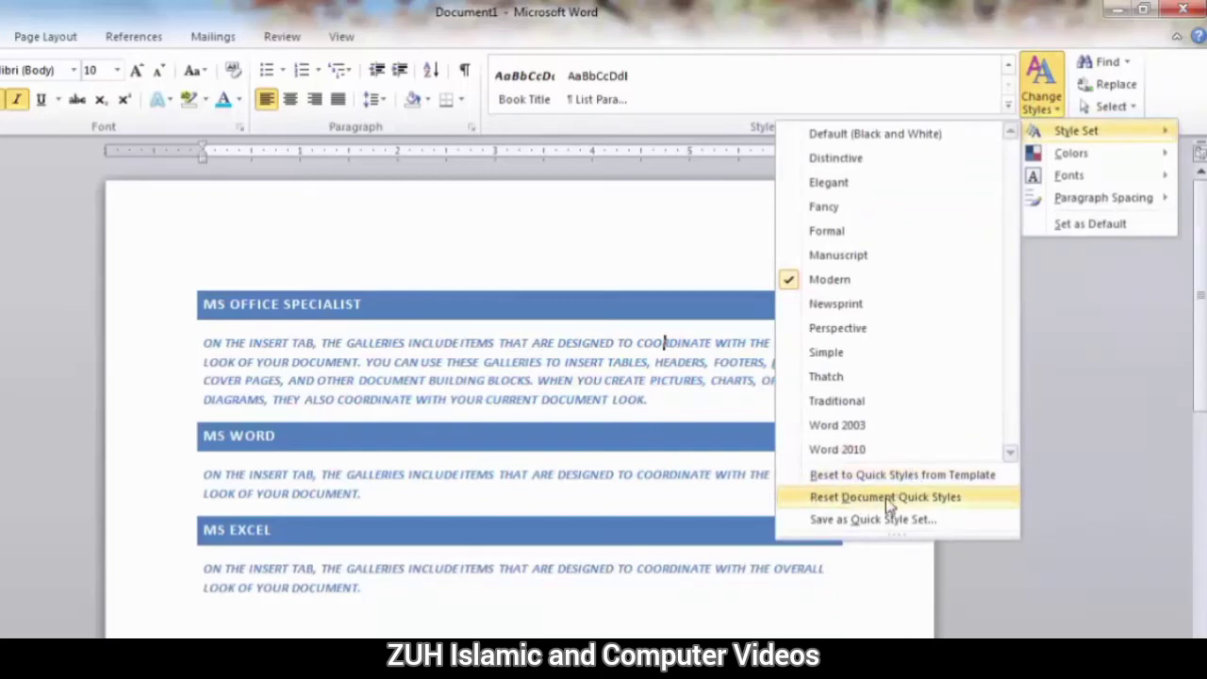
{"action": "left_click", "coordinate": [885, 498]}
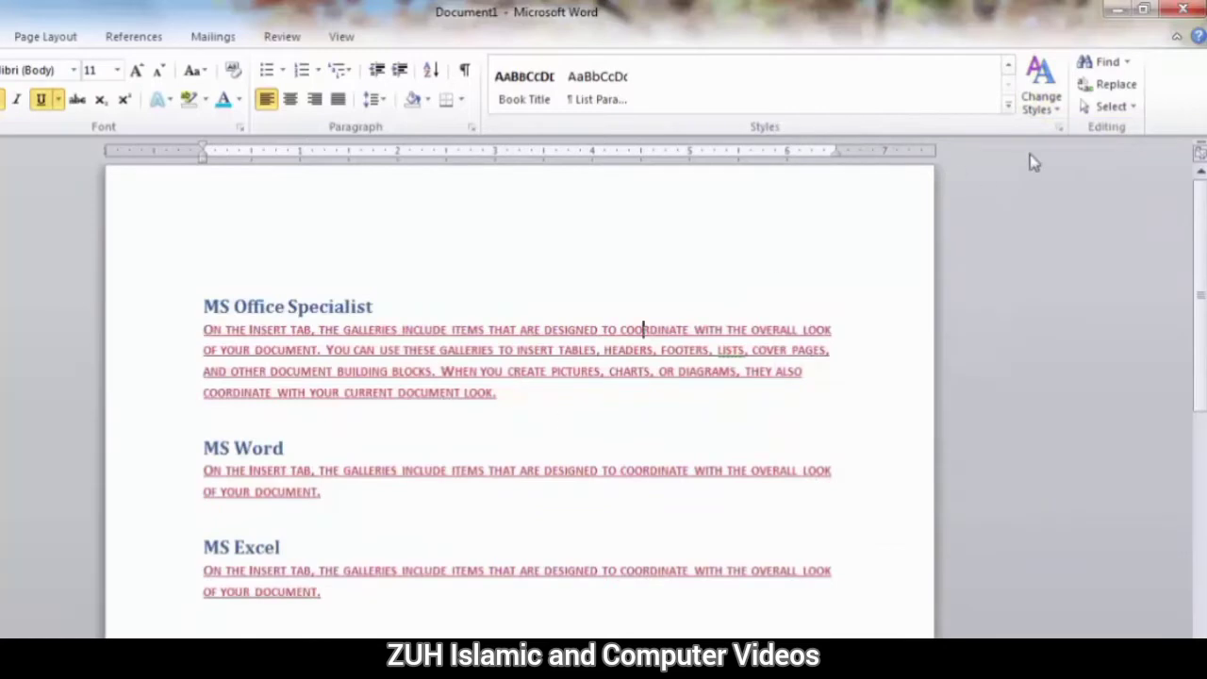
{"action": "left_click", "coordinate": [1055, 103]}
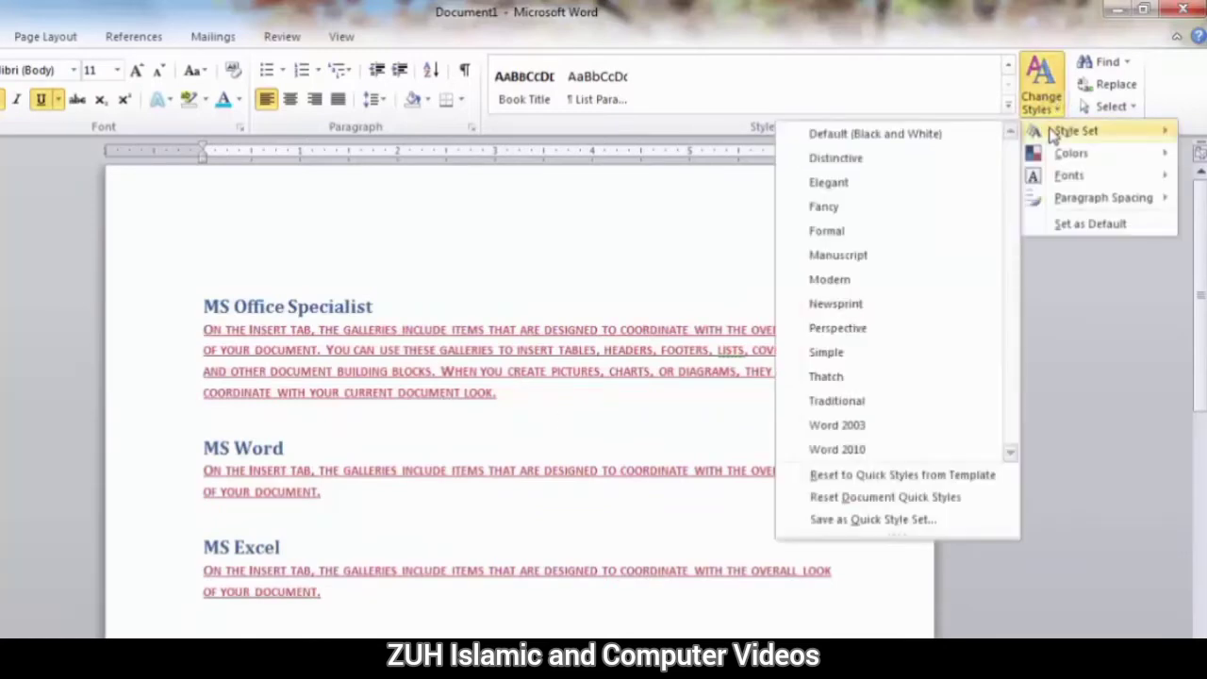
{"action": "left_click", "coordinate": [894, 475]}
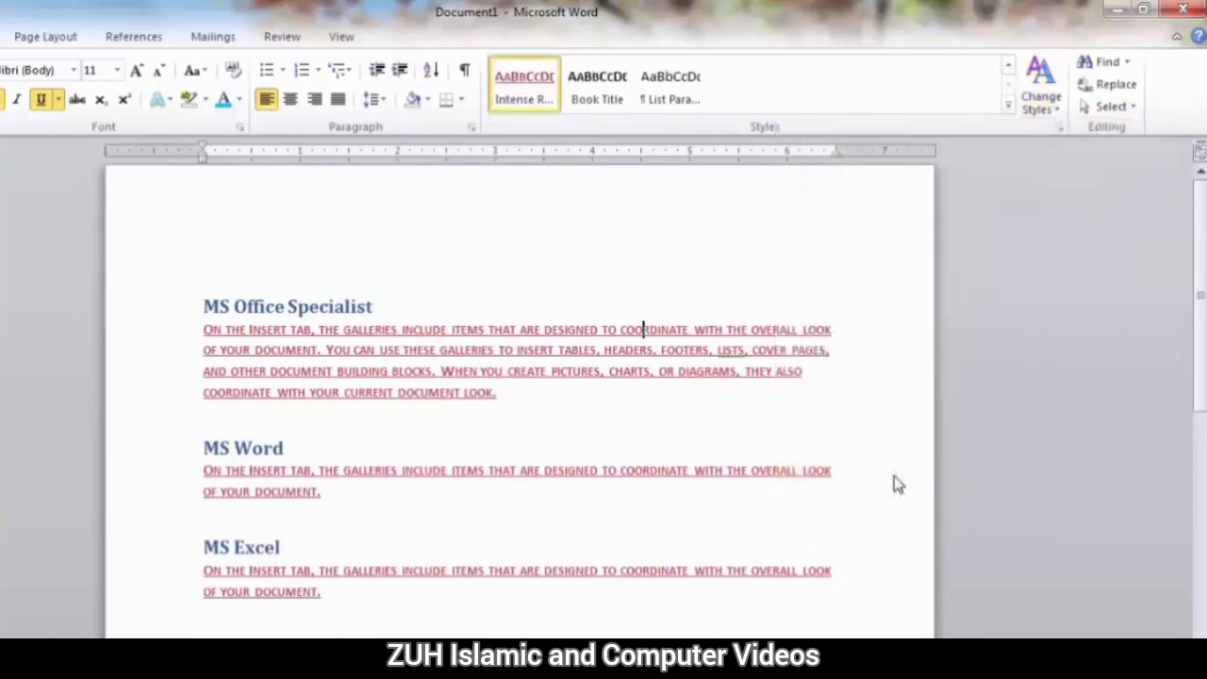
{"action": "left_click", "coordinate": [1009, 75]}
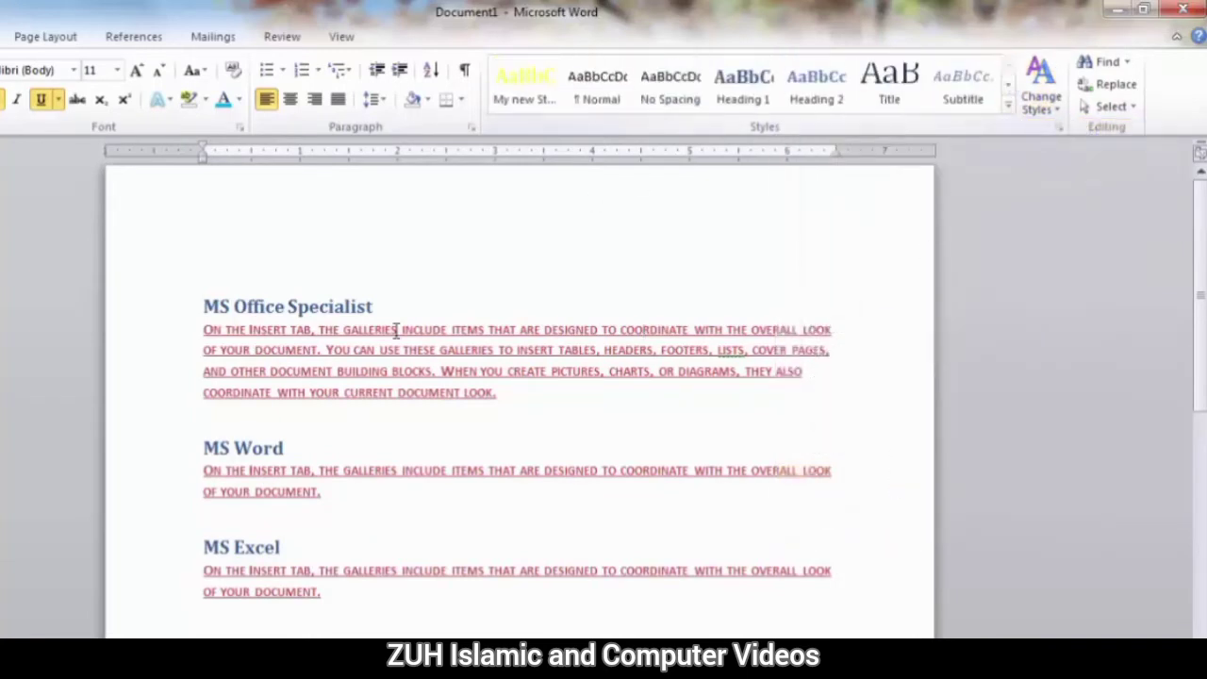
Try the Elegant style set on the document, and revert it to the quick styles from the template.
{"action": "left_click_drag", "start_coordinate": [509, 382], "coordinate": [202, 332]}
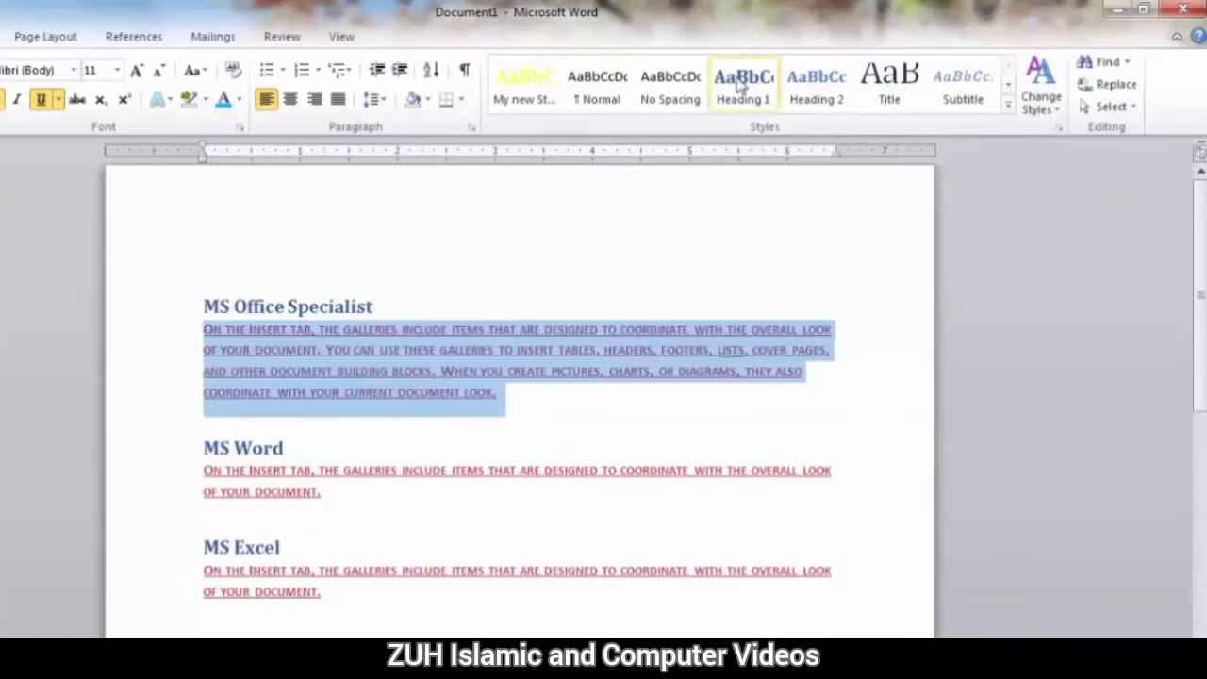
{"action": "left_click", "coordinate": [1042, 87]}
{"action": "mouse_move", "coordinate": [1075, 131]}
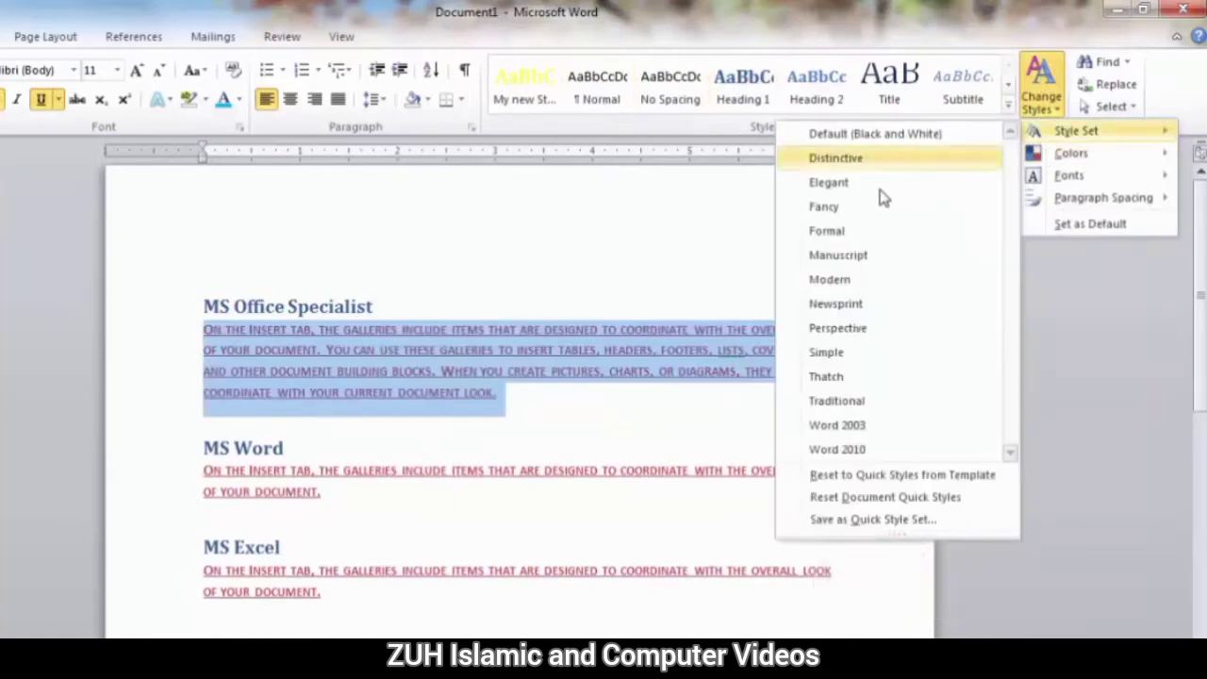
{"action": "left_click", "coordinate": [854, 192]}
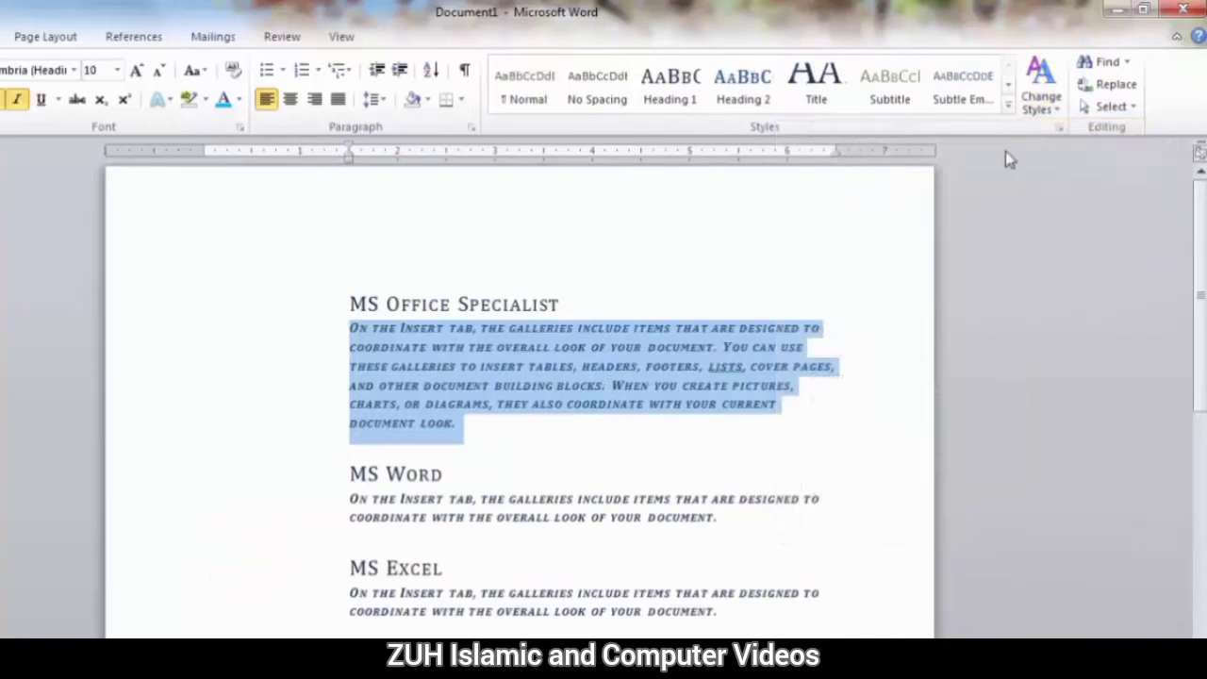
{"action": "left_click", "coordinate": [1038, 99]}
{"action": "mouse_move", "coordinate": [1075, 131]}
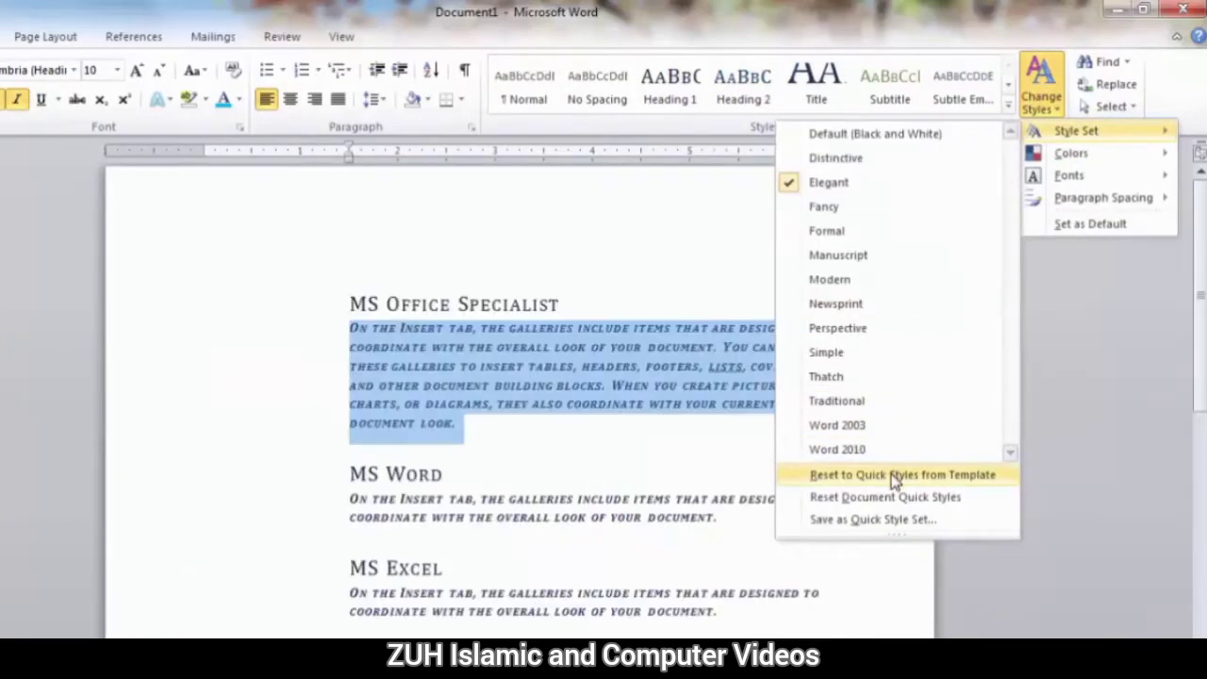
{"action": "left_click", "coordinate": [894, 476]}
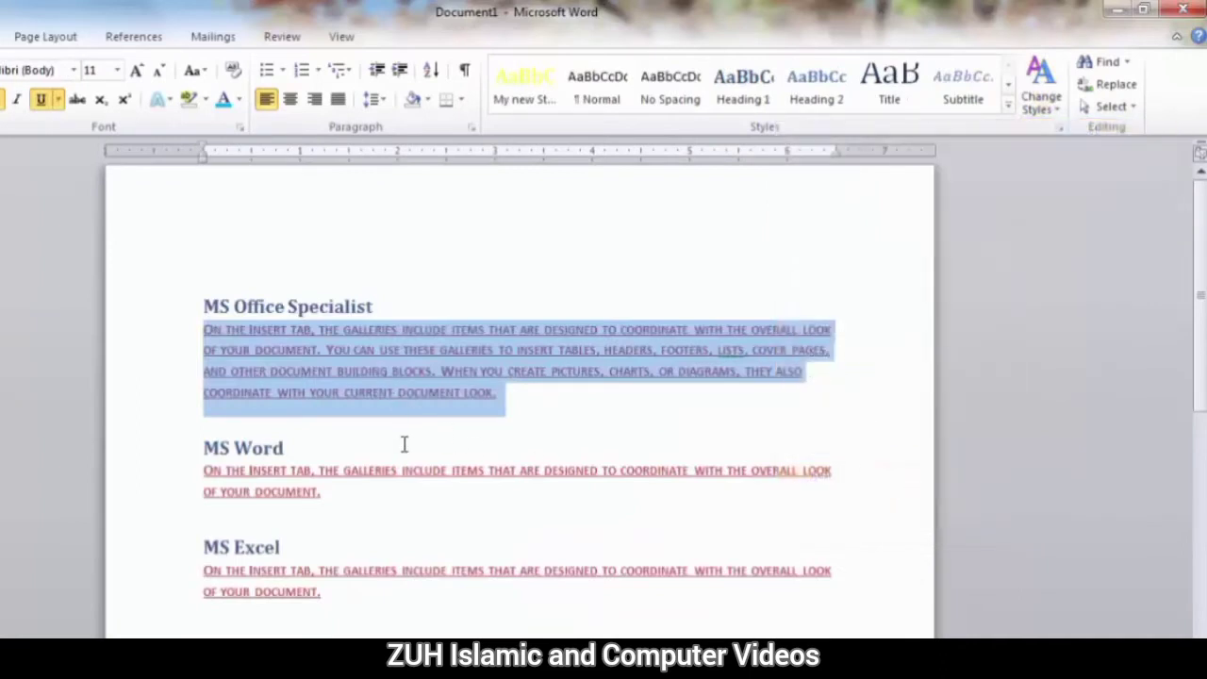
Change the document's style set to Modern and select the paragraph under "MS Office Specialist".
{"action": "left_click", "coordinate": [1041, 94]}
{"action": "mouse_move", "coordinate": [1052, 142]}
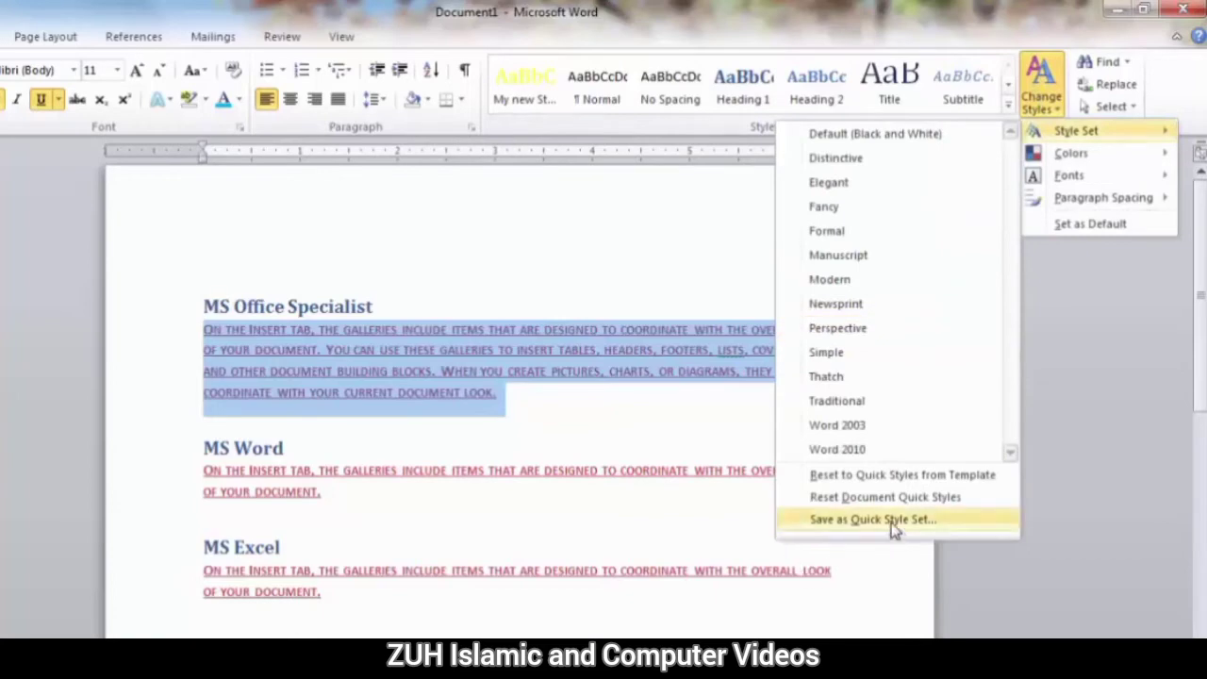
{"action": "left_click", "coordinate": [842, 281]}
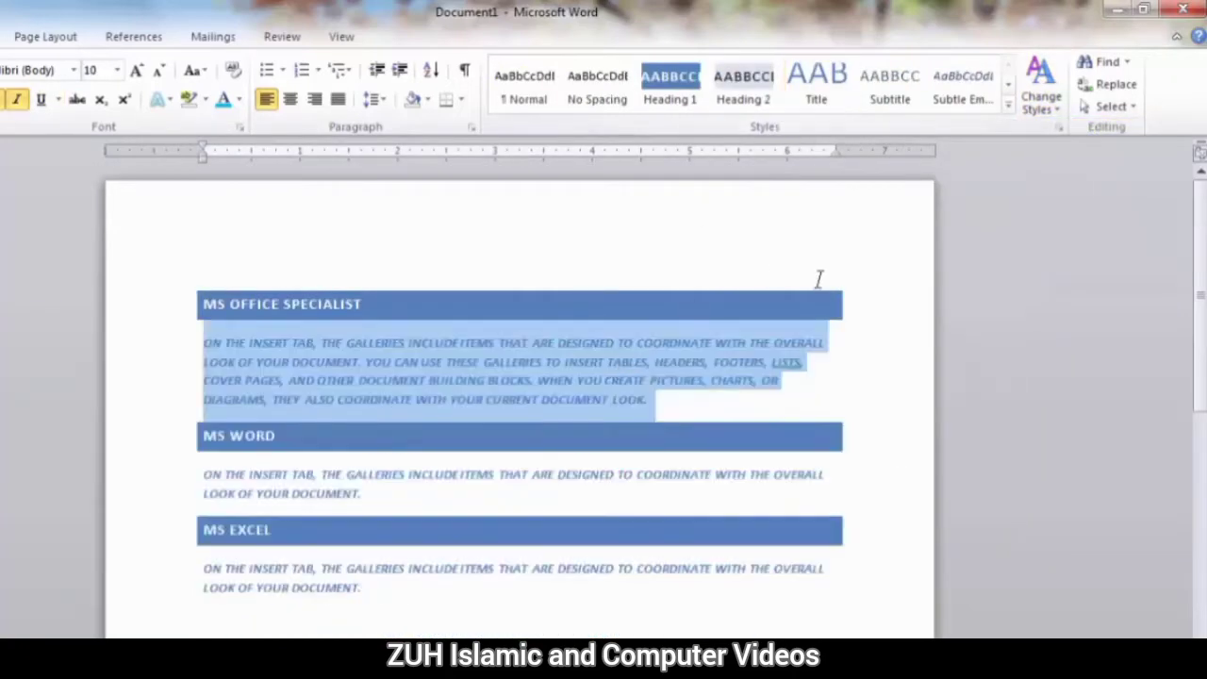
{"action": "left_click", "coordinate": [745, 362]}
{"action": "left_click_drag", "start_coordinate": [651, 404], "coordinate": [178, 350]}
Save the current formatting as a new quick style set, using a person's first name as the file name.
{"action": "left_click", "coordinate": [1054, 110]}
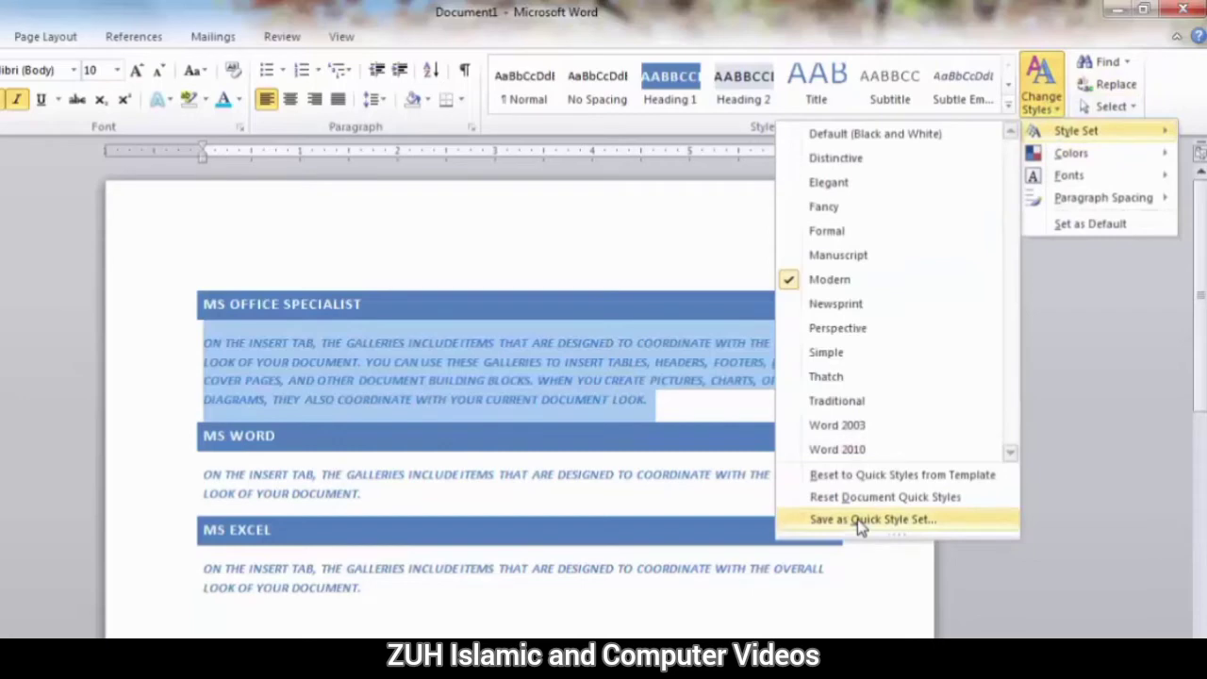
{"action": "left_click", "coordinate": [860, 521]}
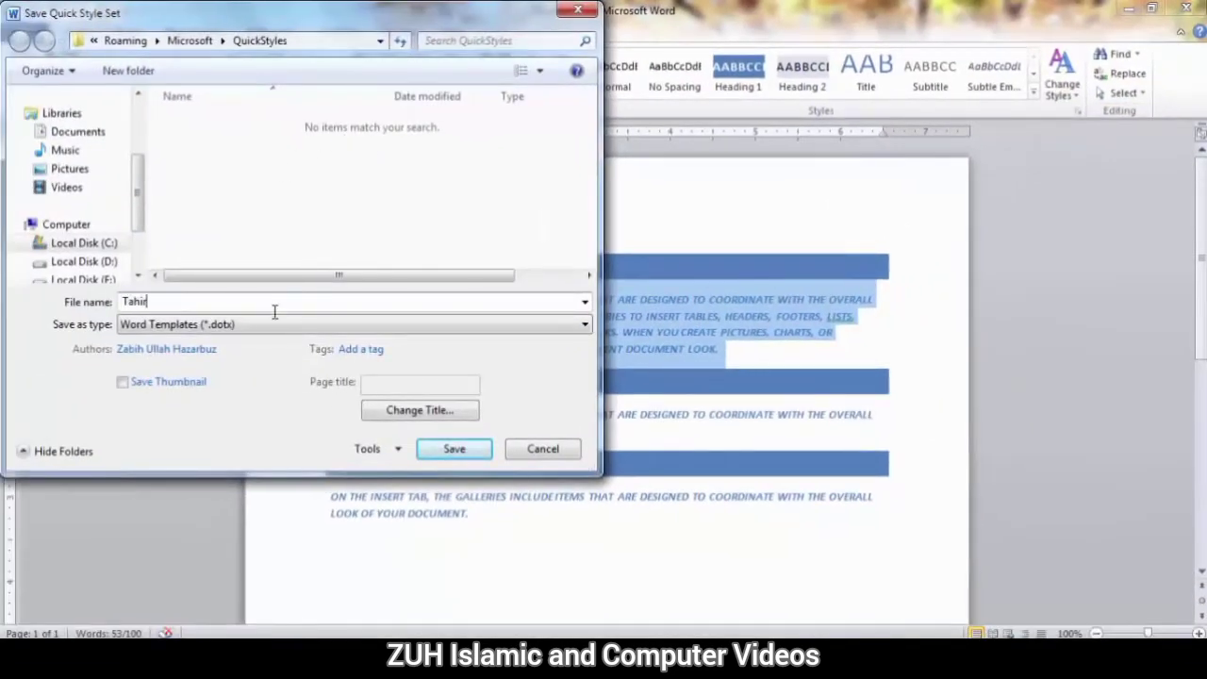
{"action": "type", "text": "Tahir"}
{"action": "key", "text": "Return"}
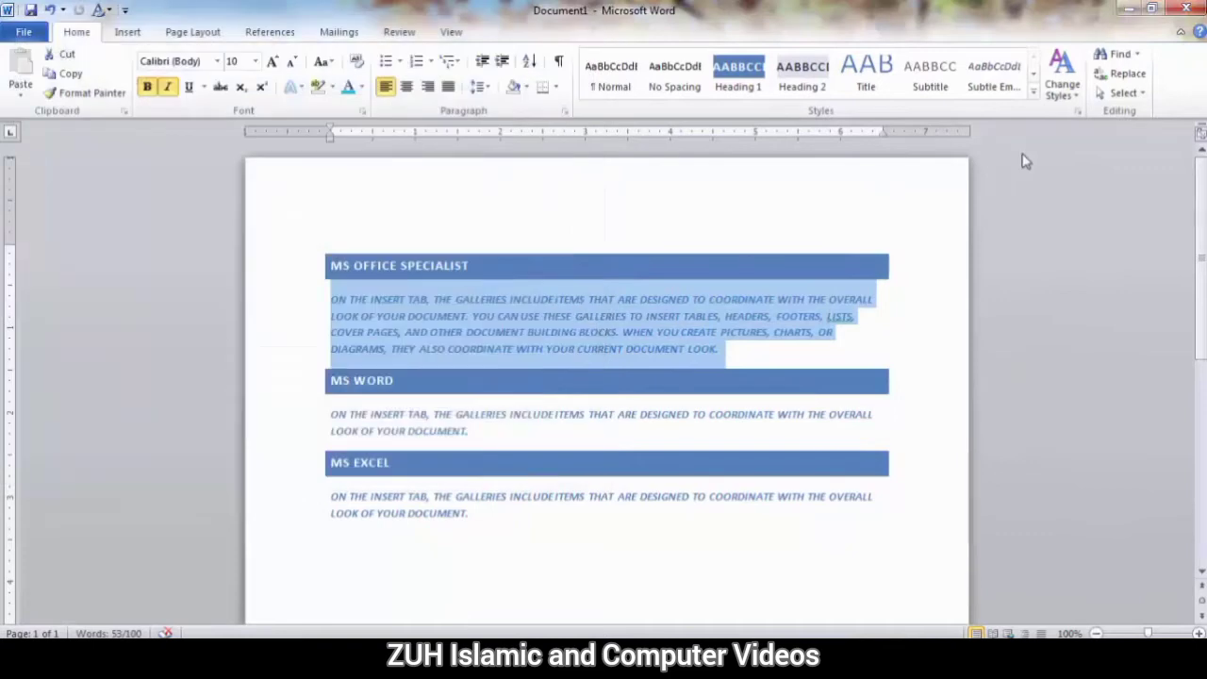
Switch the document to the Default (Black and White) style set, and apply the newly saved custom style set.
{"action": "left_click", "coordinate": [1062, 83]}
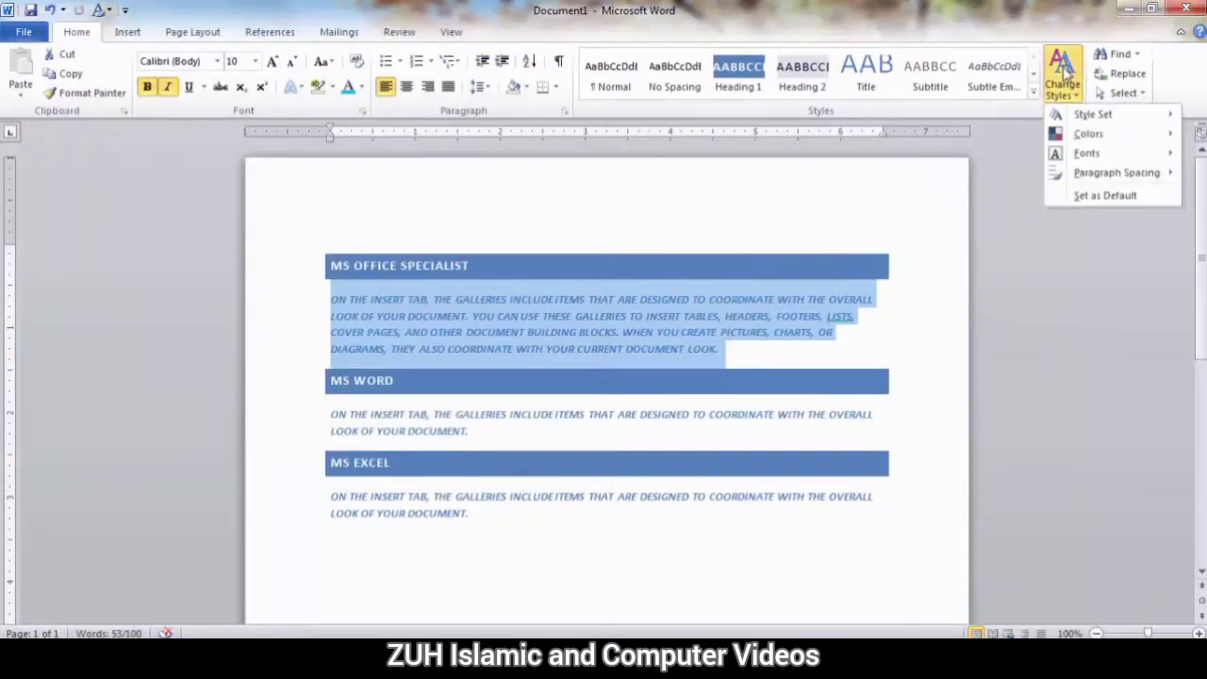
{"action": "mouse_move", "coordinate": [1075, 114]}
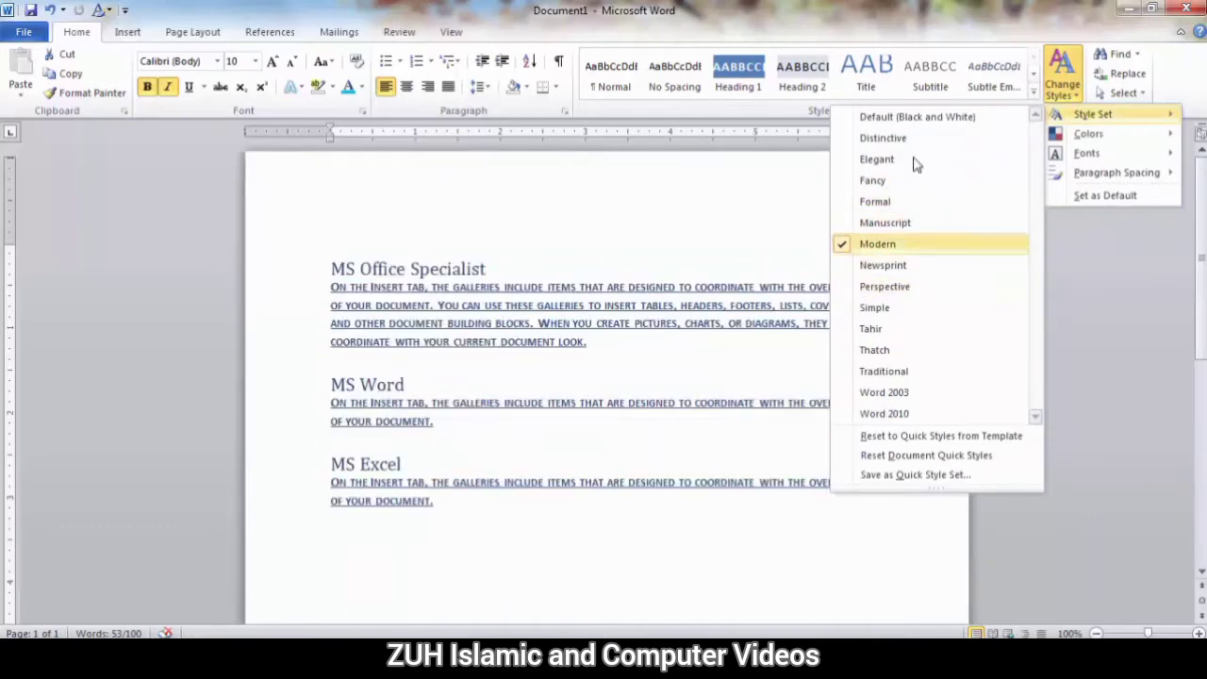
{"action": "left_click", "coordinate": [915, 118]}
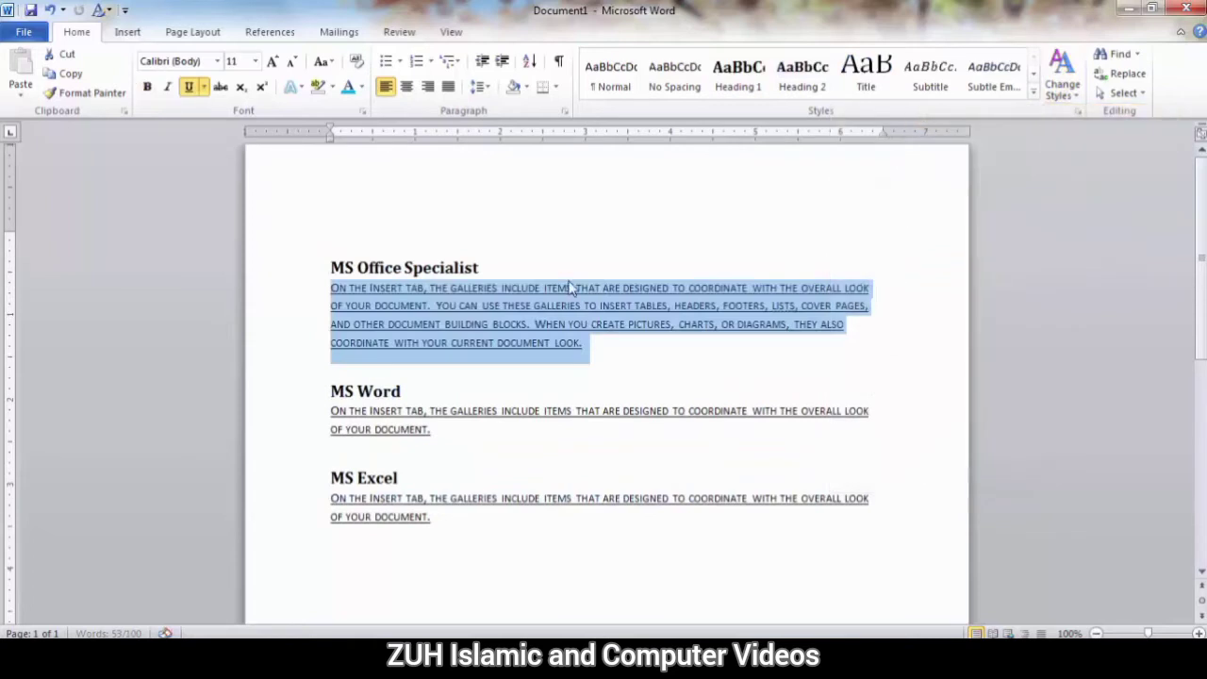
{"action": "left_click", "coordinate": [1061, 75]}
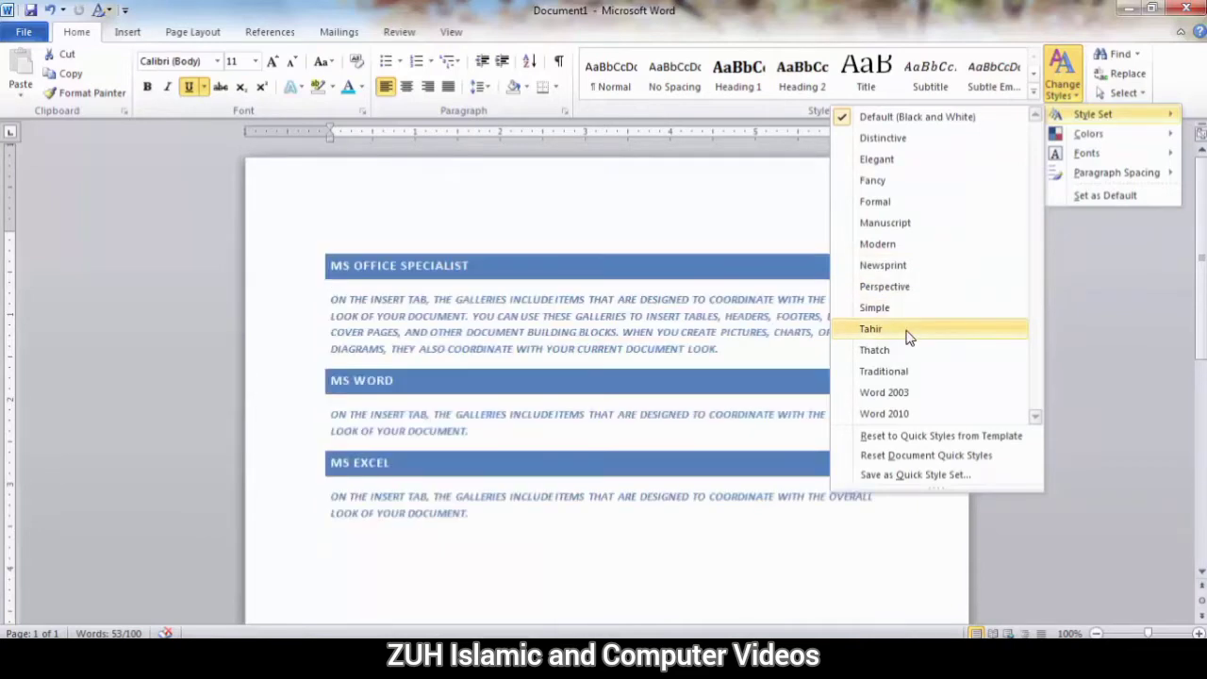
{"action": "left_click", "coordinate": [907, 337]}
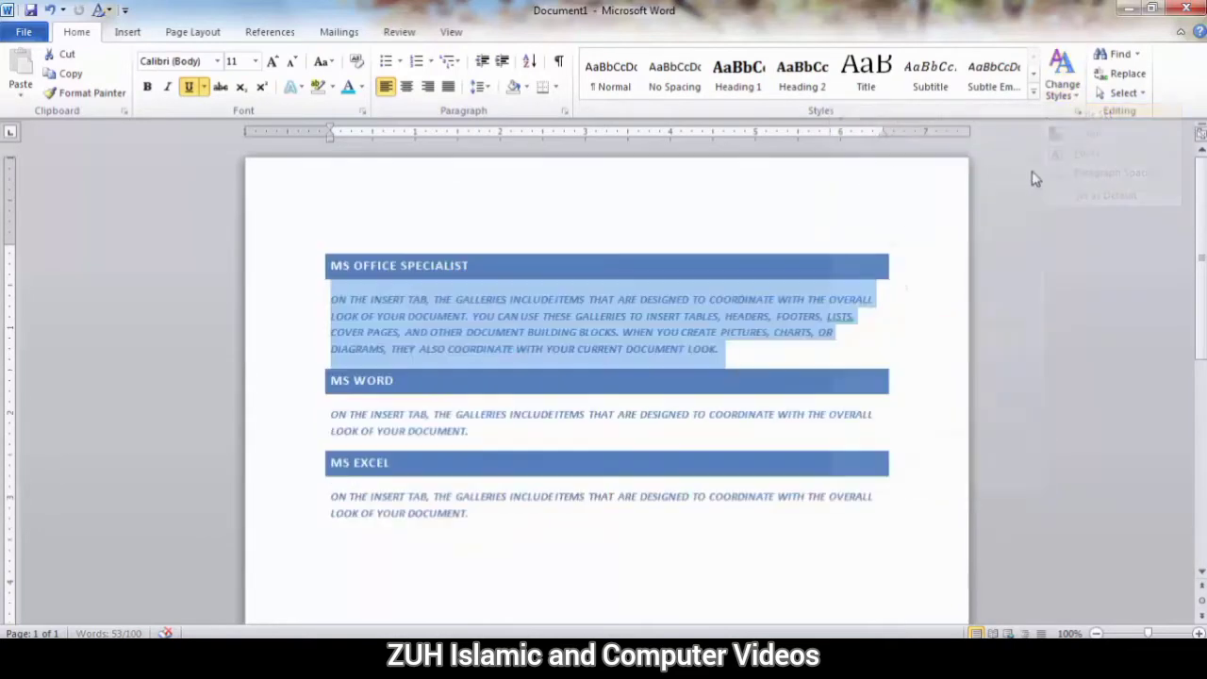
Discard the applied custom style set by resetting the document quick styles and restoring the template's quick styles.
{"action": "left_click", "coordinate": [1062, 75]}
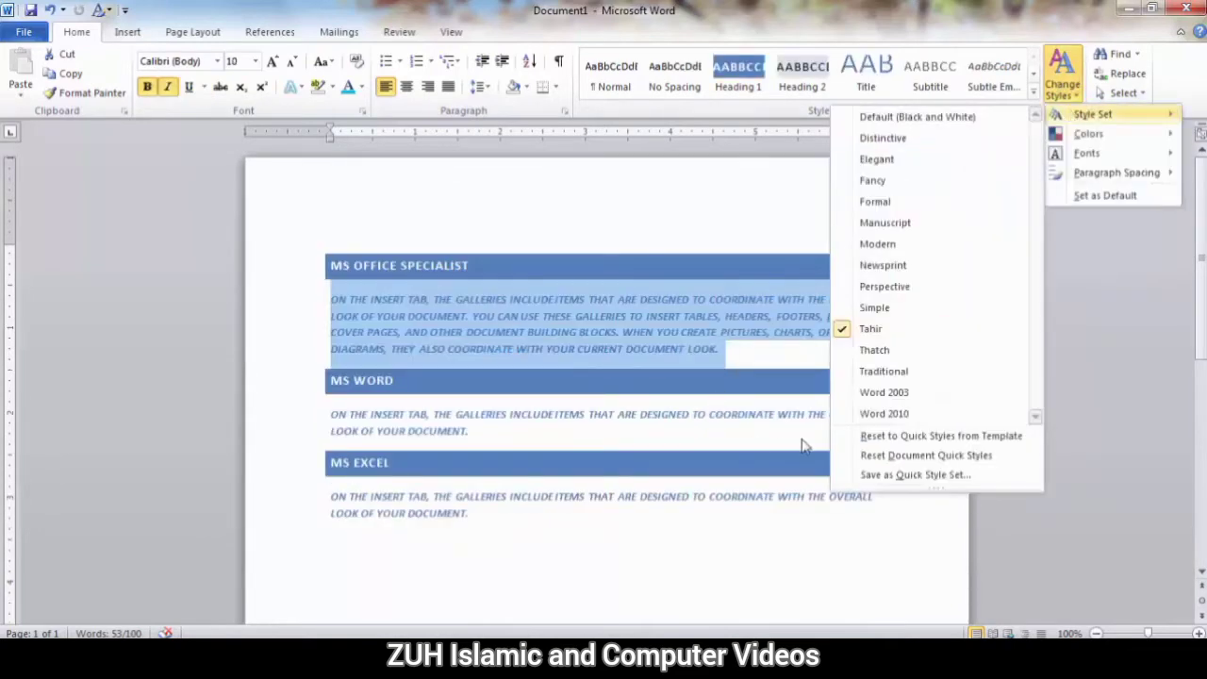
{"action": "left_click", "coordinate": [906, 455]}
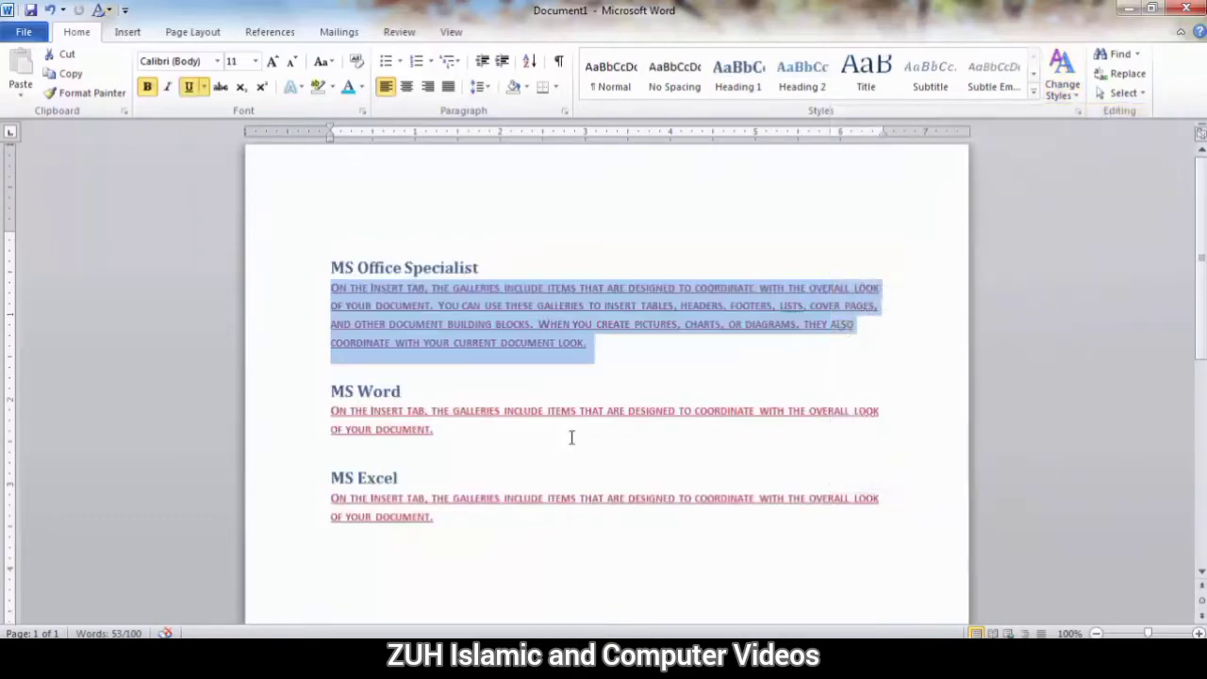
{"action": "left_click", "coordinate": [1062, 75]}
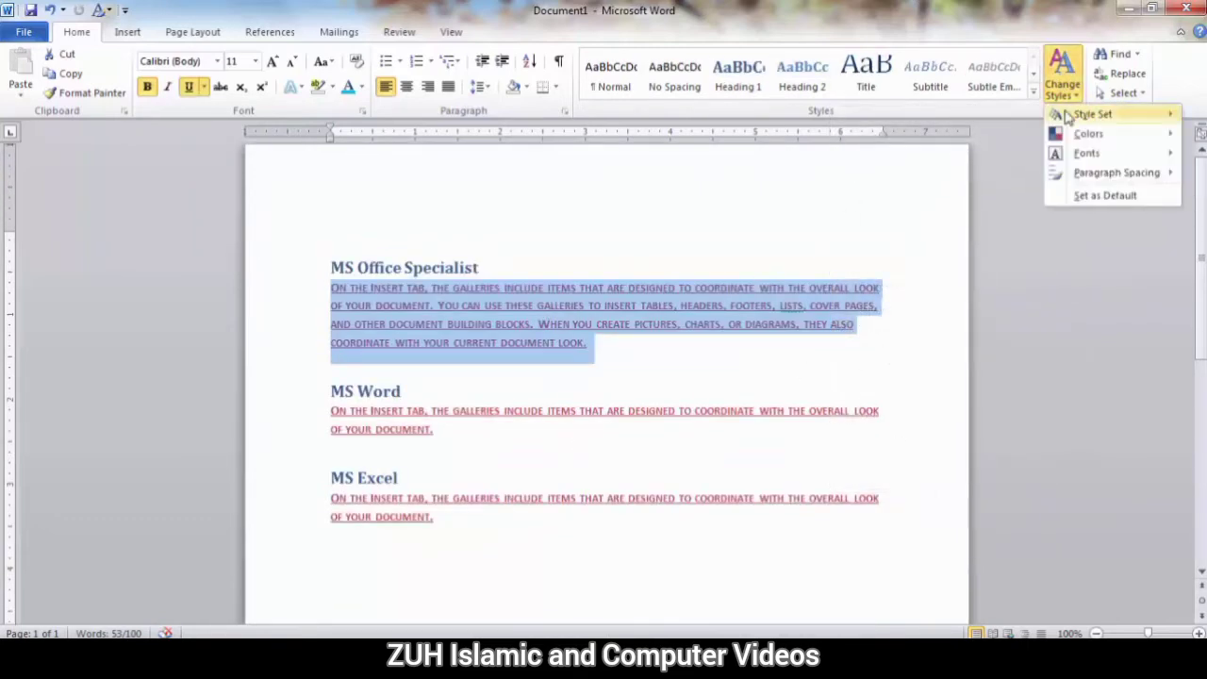
{"action": "mouse_move", "coordinate": [1089, 115]}
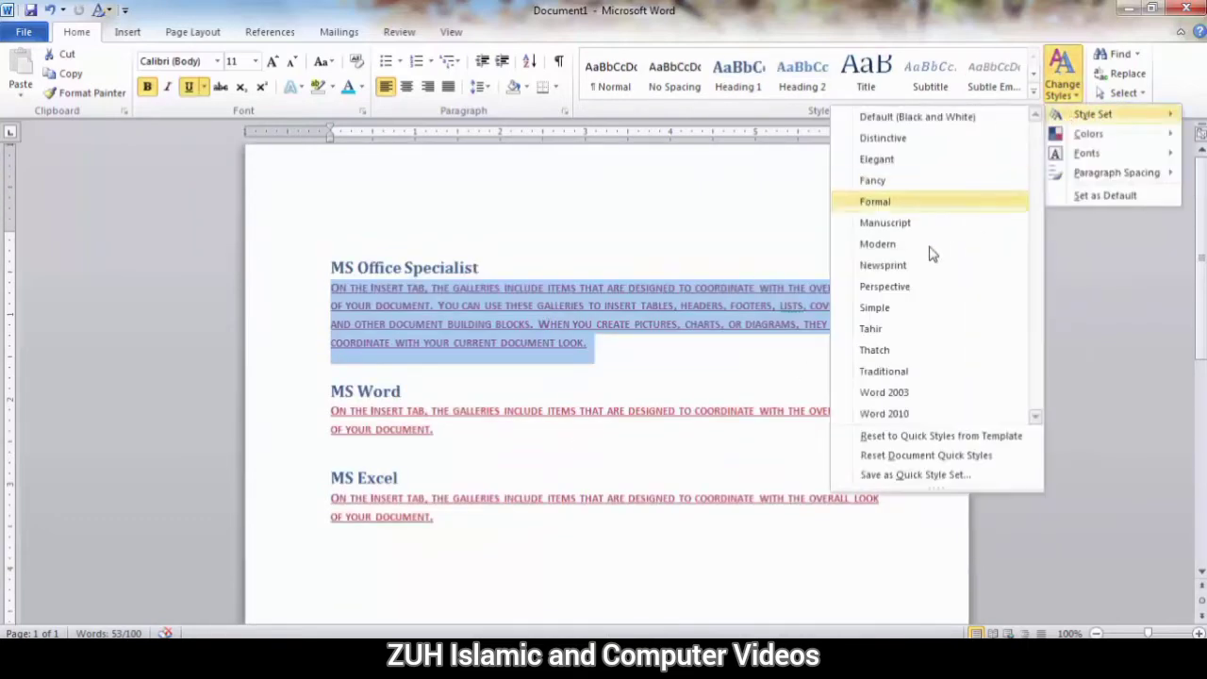
{"action": "left_click", "coordinate": [912, 437]}
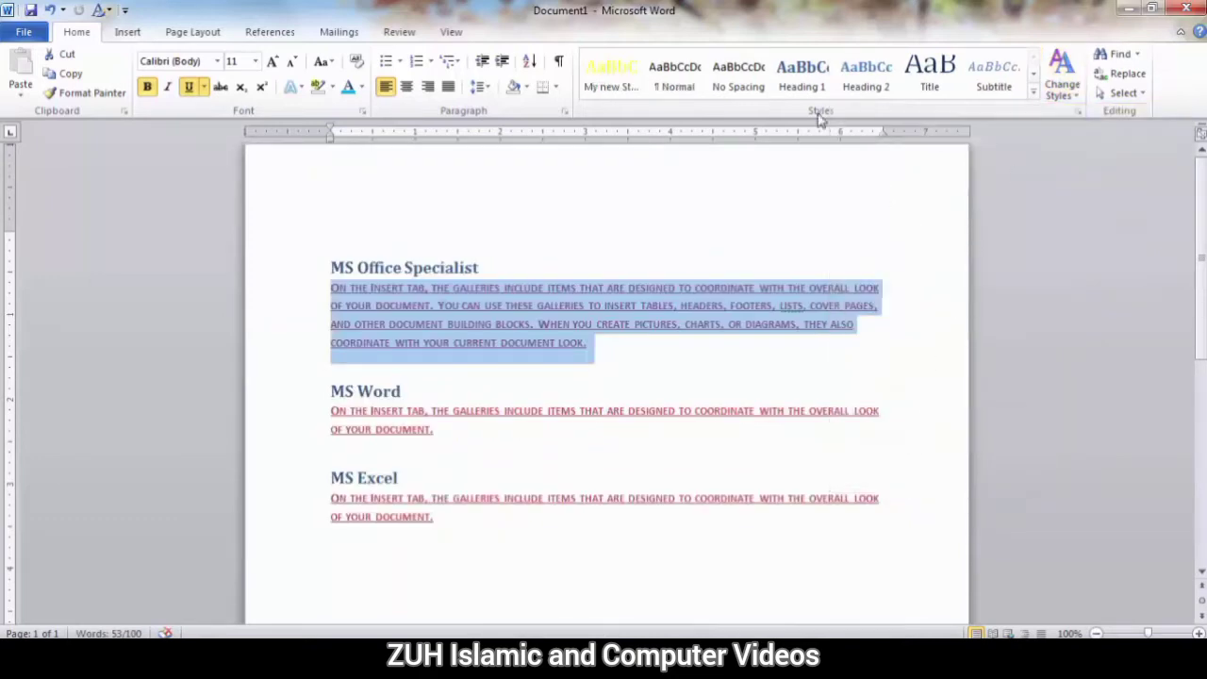
{"action": "left_click", "coordinate": [1061, 75]}
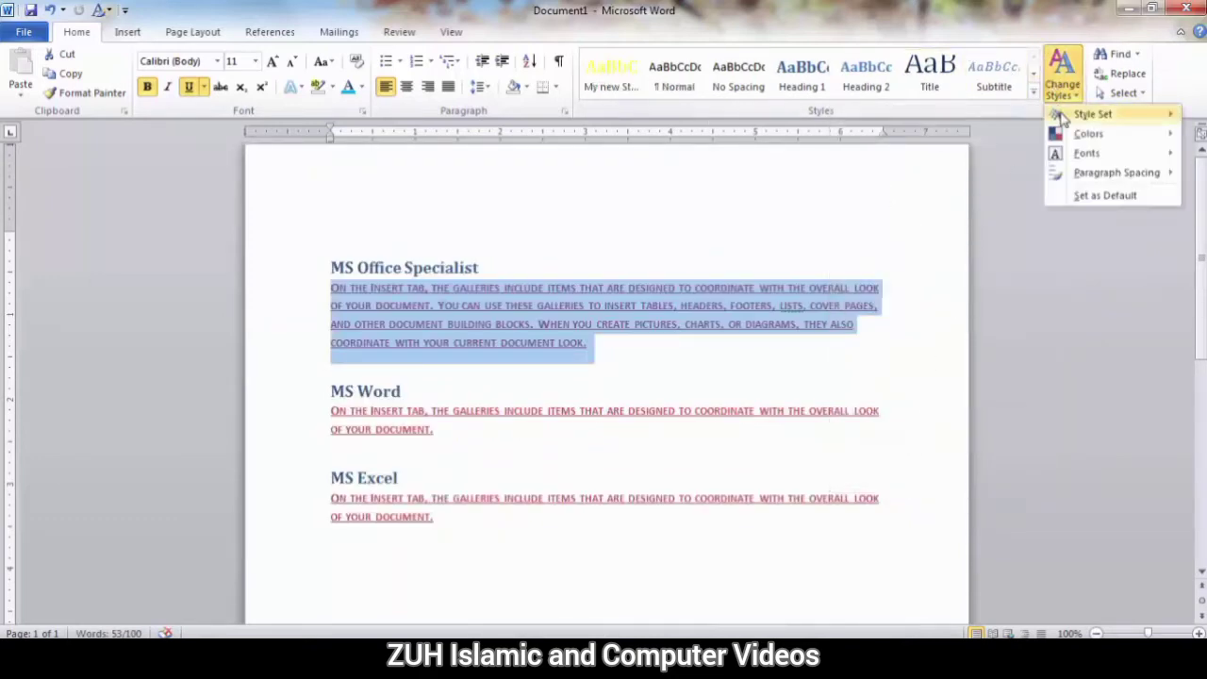
{"action": "mouse_move", "coordinate": [1062, 115]}
{"action": "mouse_move", "coordinate": [1086, 137]}
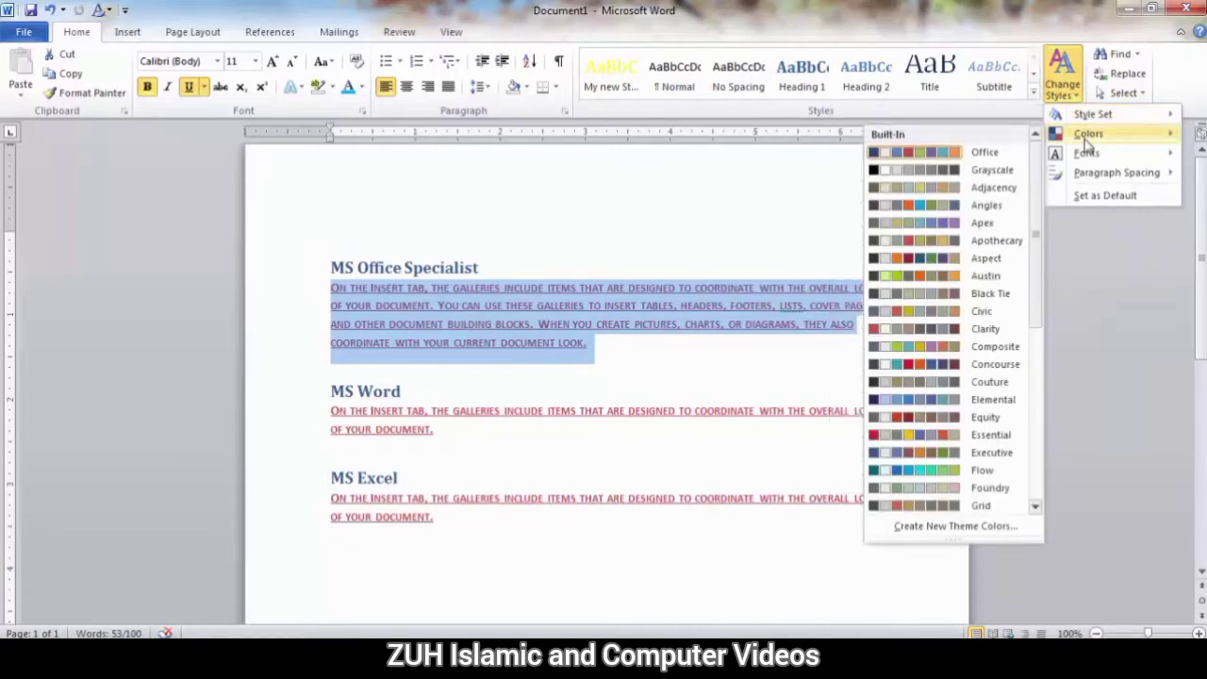
{"action": "left_click", "coordinate": [338, 196]}
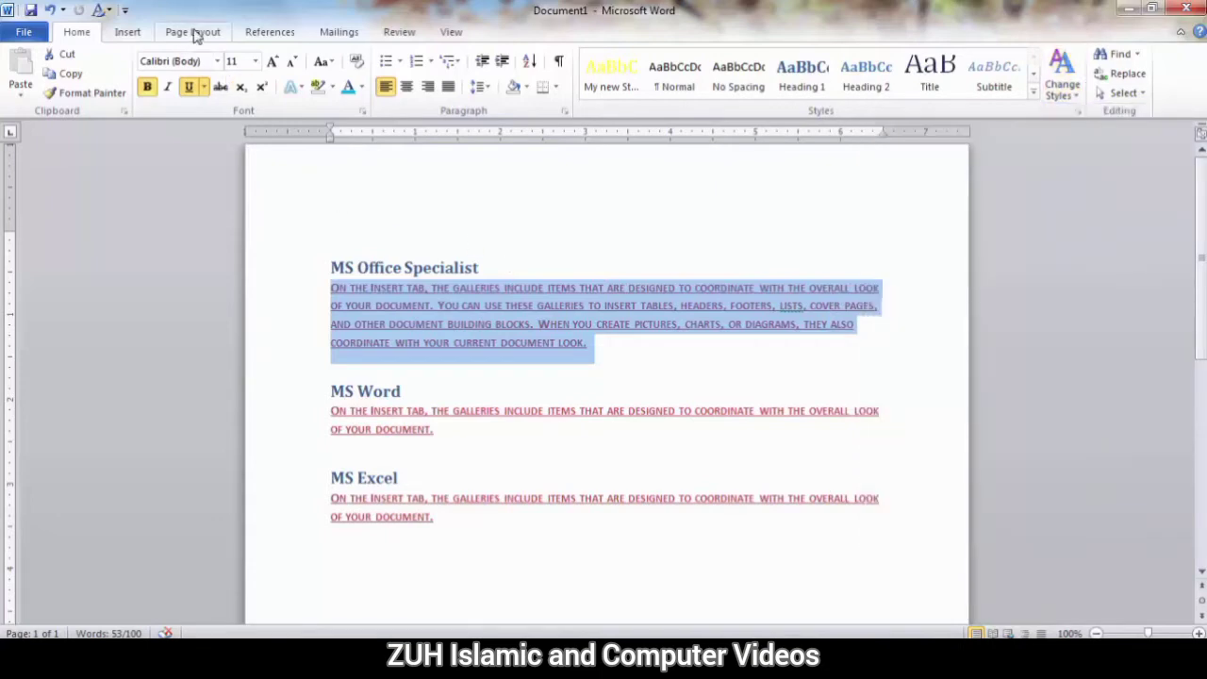
Set the page background colour to a light aqua theme colour.
{"action": "left_click", "coordinate": [194, 32]}
{"action": "left_click", "coordinate": [466, 75]}
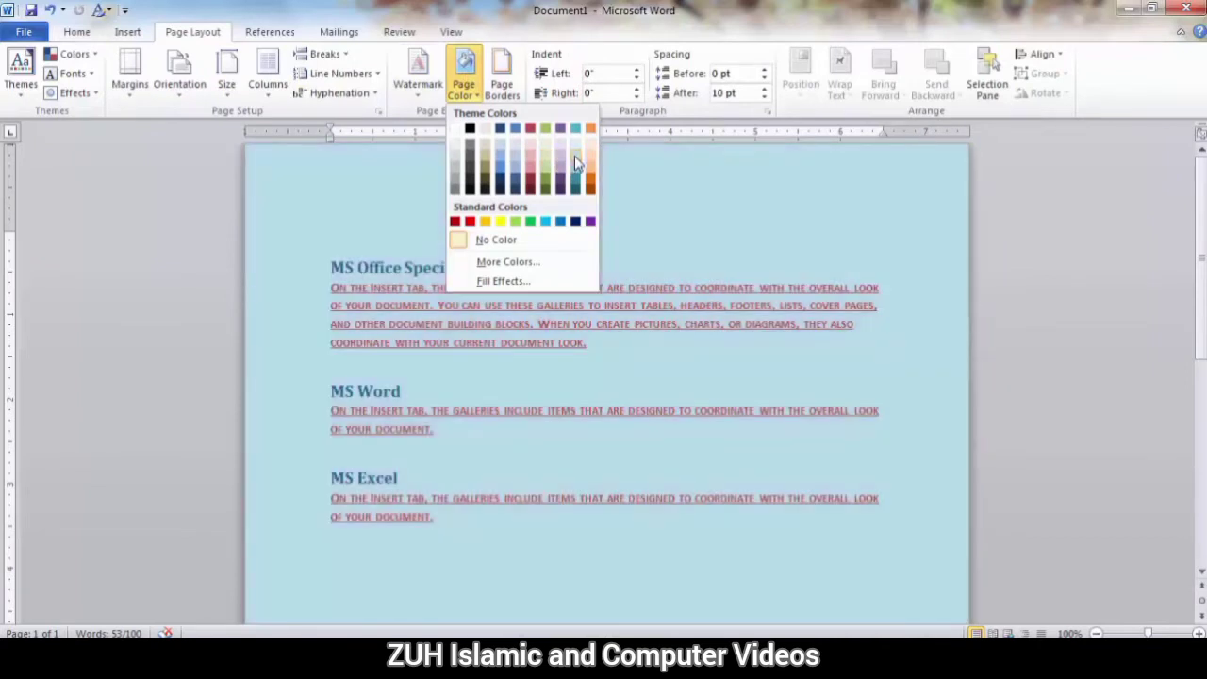
{"action": "left_click", "coordinate": [578, 162]}
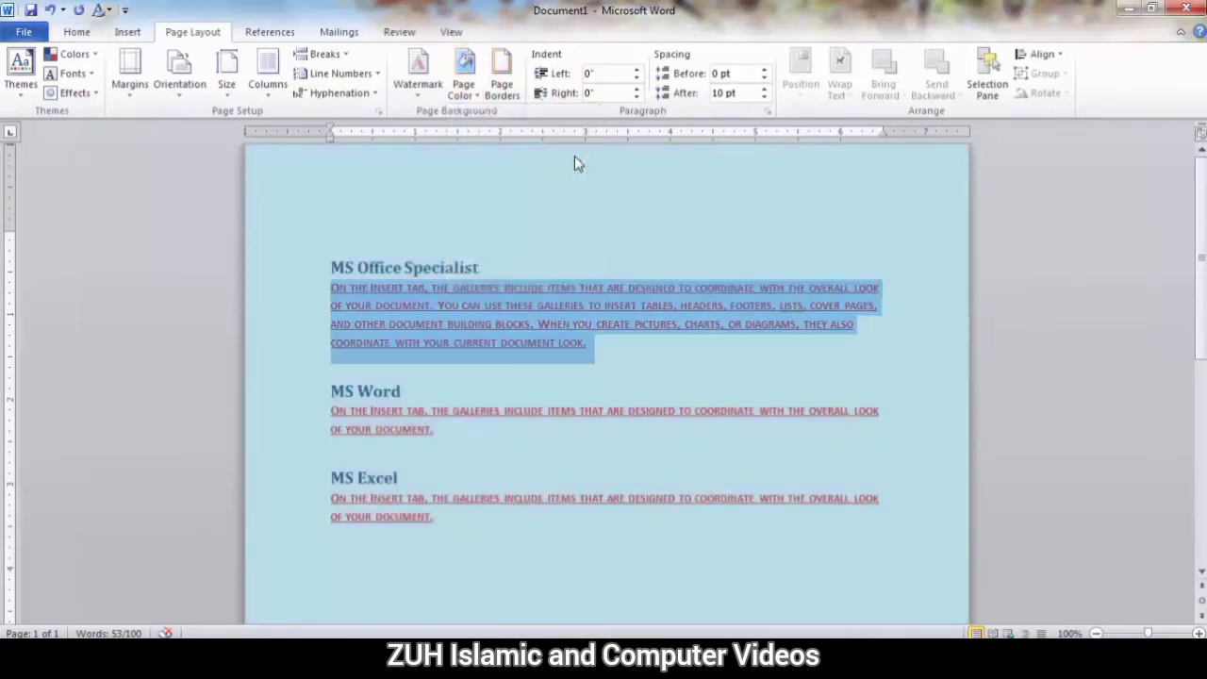
{"action": "left_click", "coordinate": [415, 325]}
{"action": "key", "text": "Return"}
{"action": "type", "text": "www"}
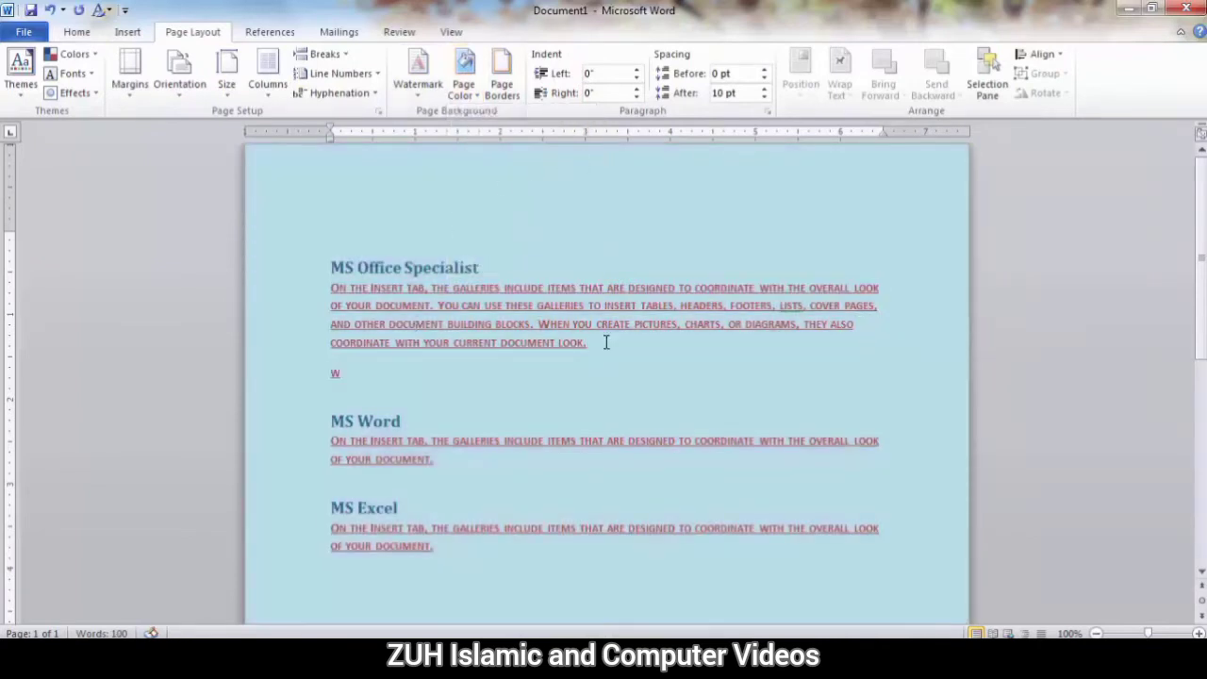
{"action": "type", "text": ".google.com"}
{"action": "key", "text": "Return"}
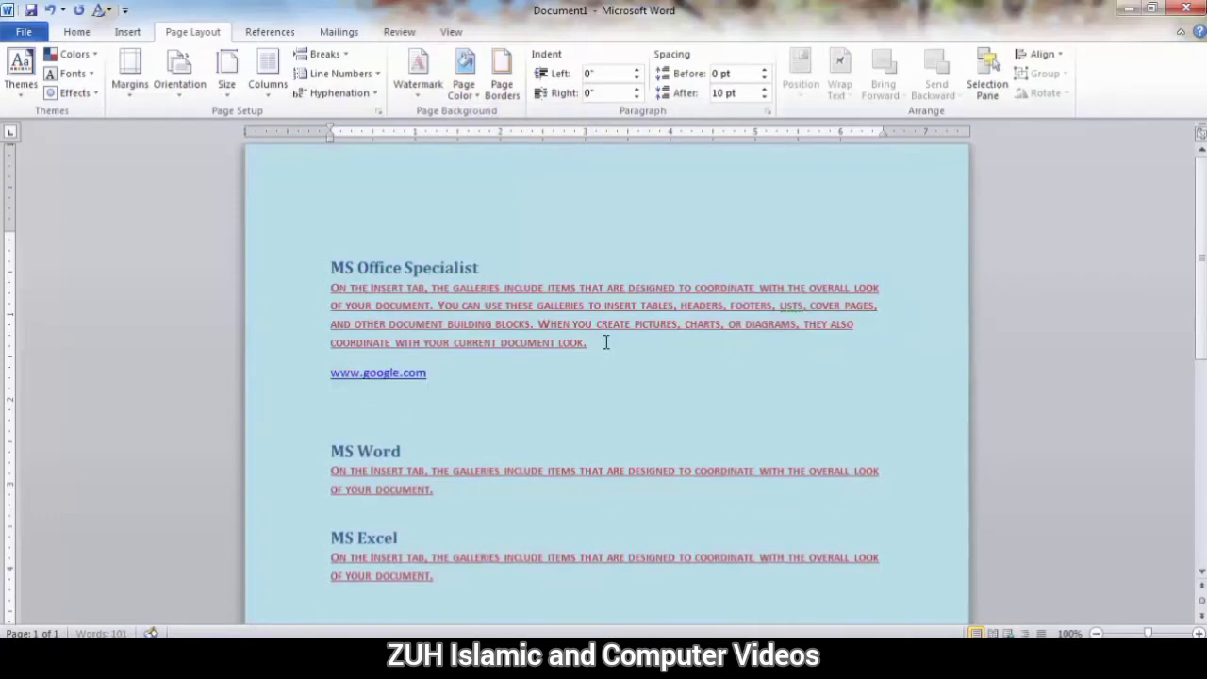
{"action": "type", "text": "wwww.yahood.co"}
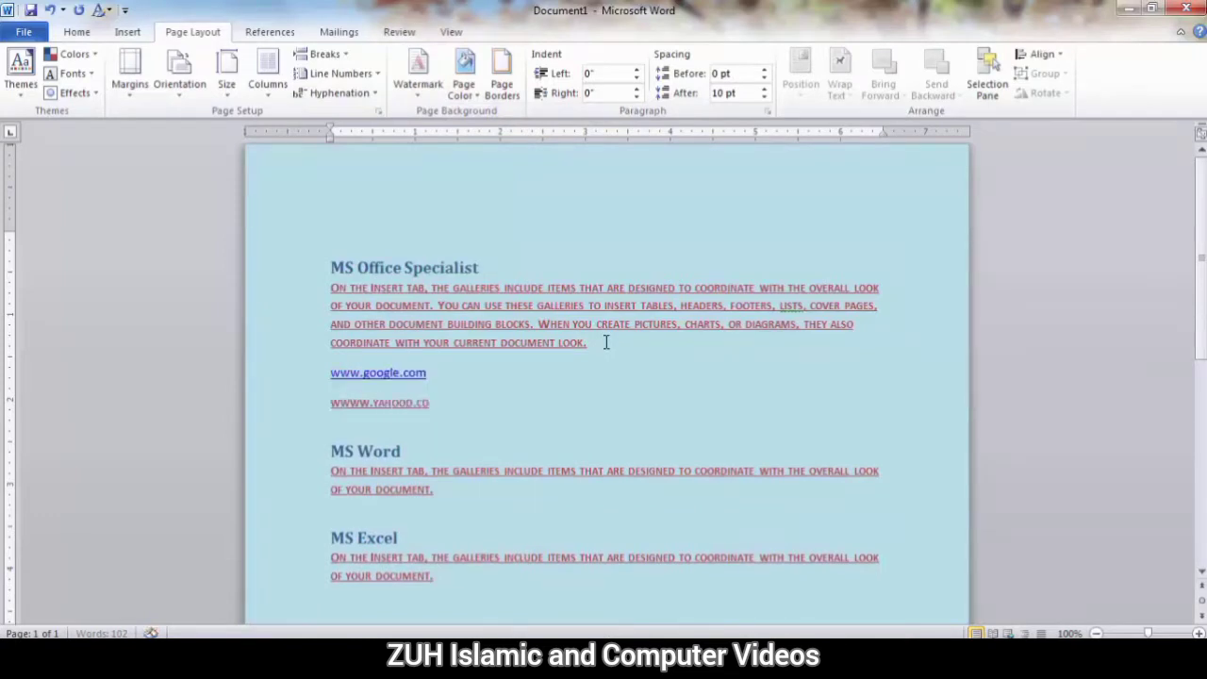
{"action": "type", "text": "m"}
{"action": "key", "text": "Return"}
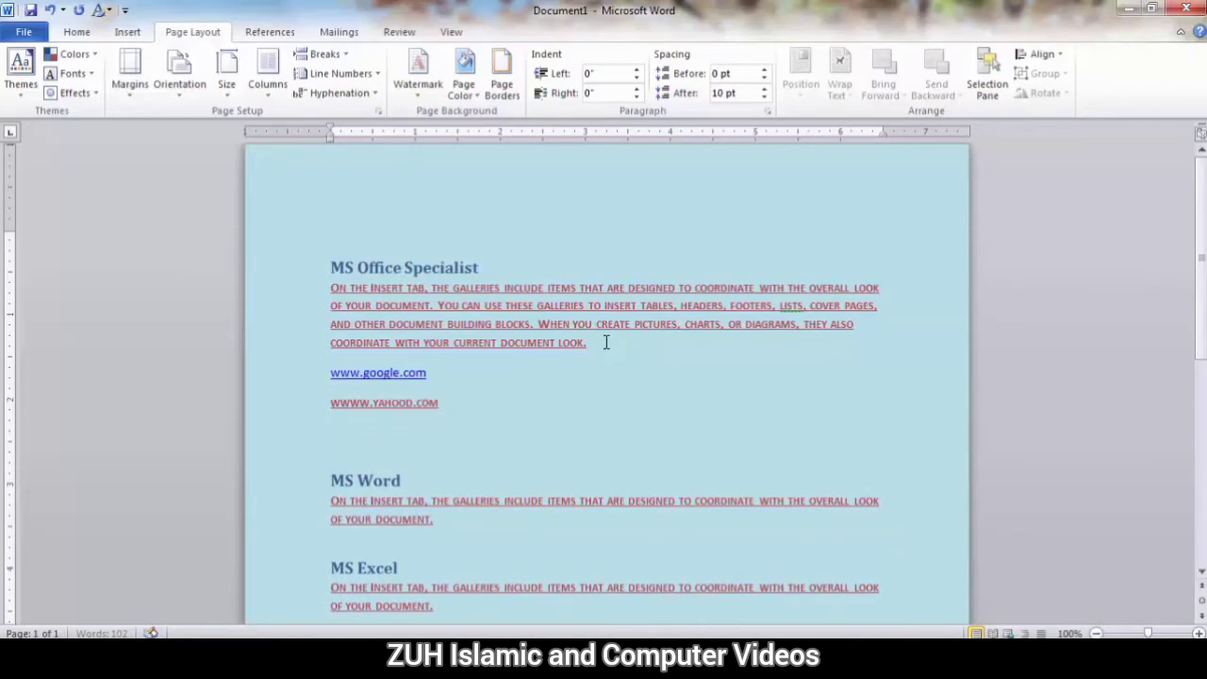
{"action": "left_click", "coordinate": [363, 404]}
{"action": "key", "text": "BackSpace"}
{"action": "key", "text": "End"}
{"action": "key", "text": "Return"}
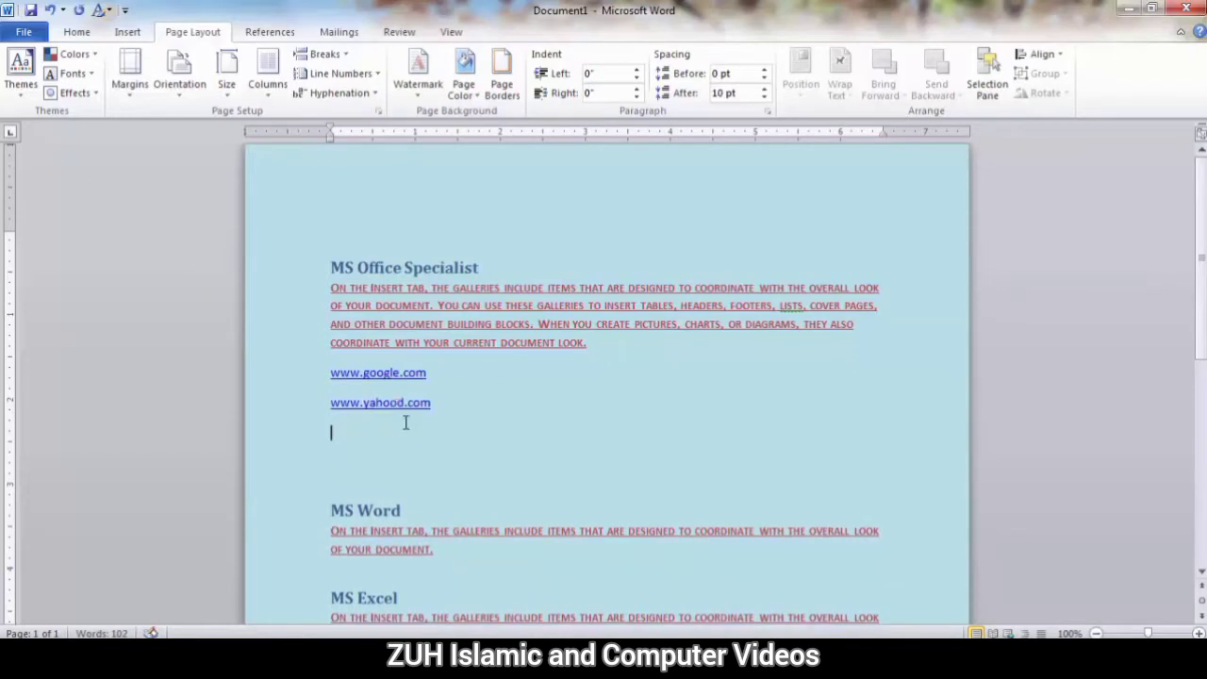
{"action": "scroll", "coordinate": [397, 434], "scroll_direction": "down", "scroll_amount": 1}
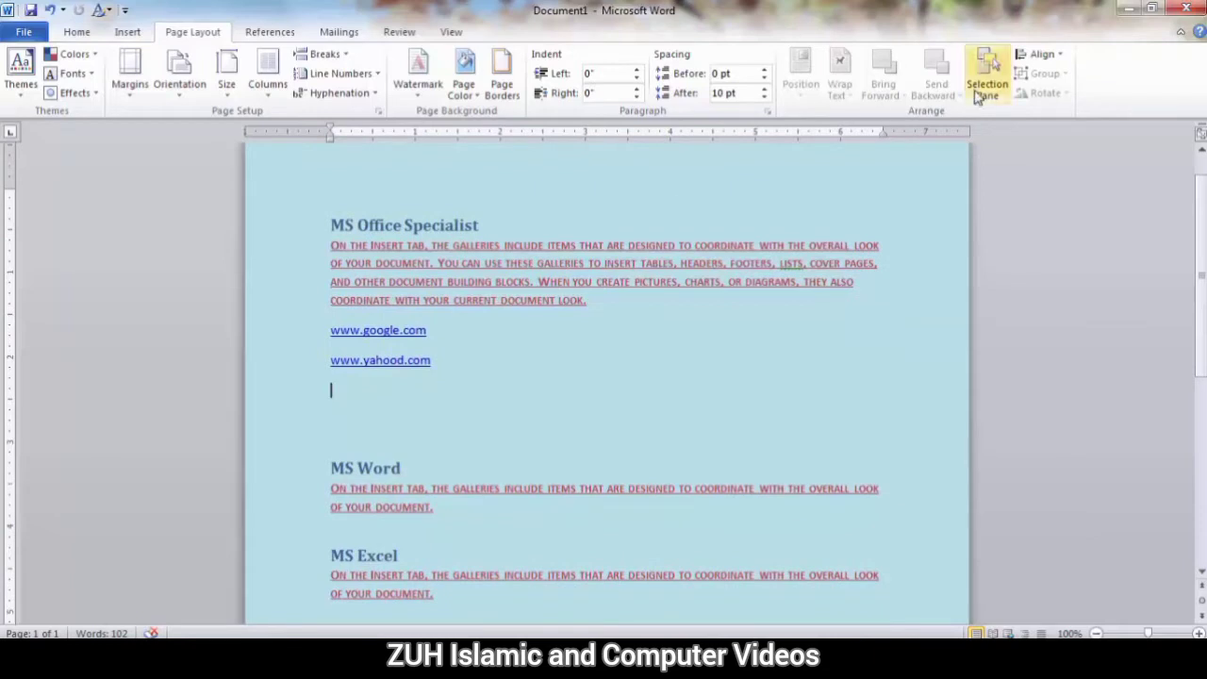
{"action": "left_click", "coordinate": [370, 363], "text": "ctrl"}
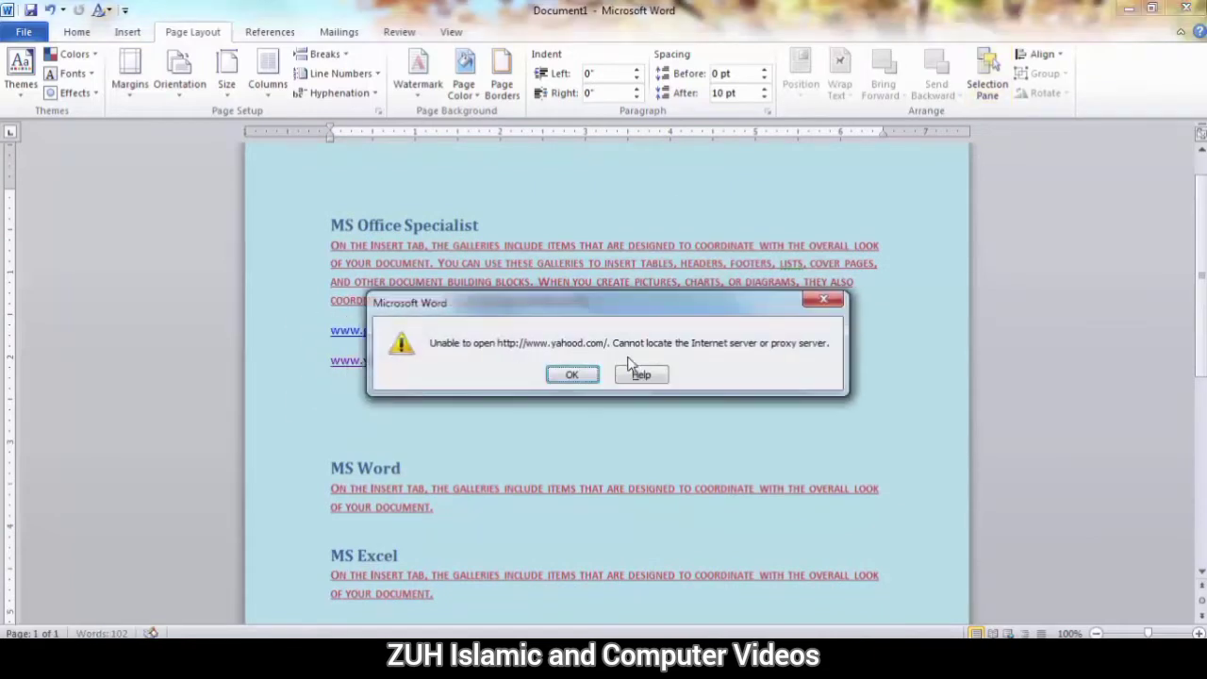
{"action": "left_click", "coordinate": [572, 375]}
{"action": "left_click", "coordinate": [455, 329]}
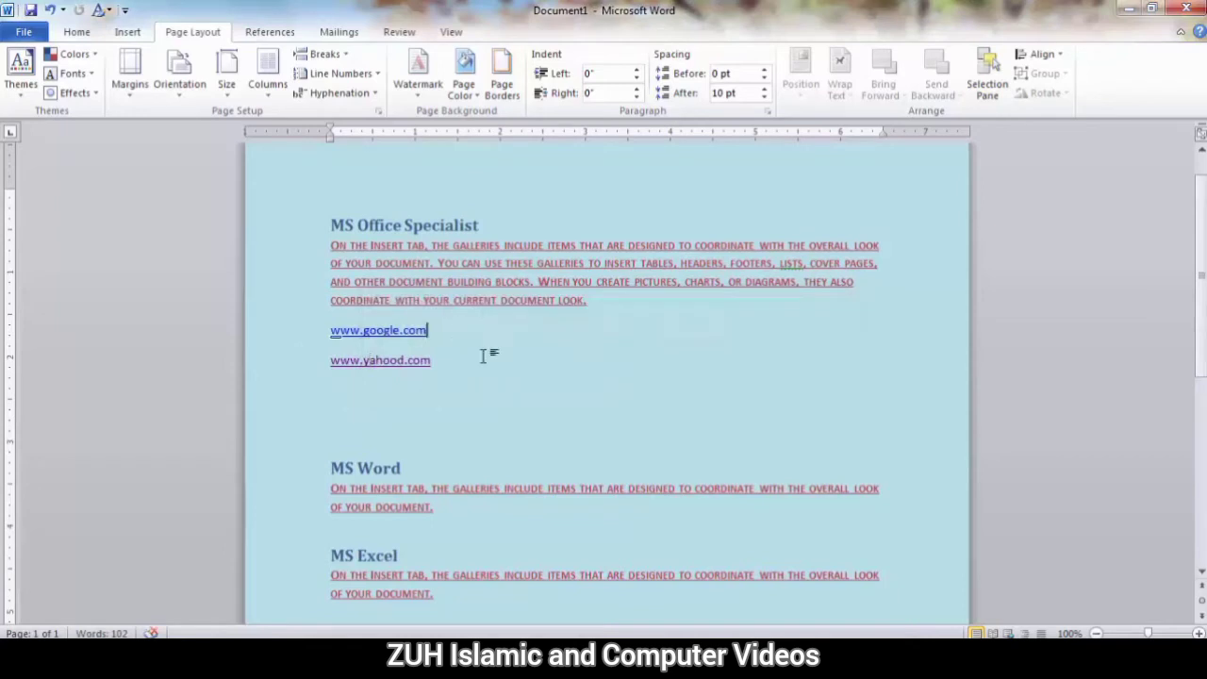
{"action": "type", "text": "{HYPERLINK)"}
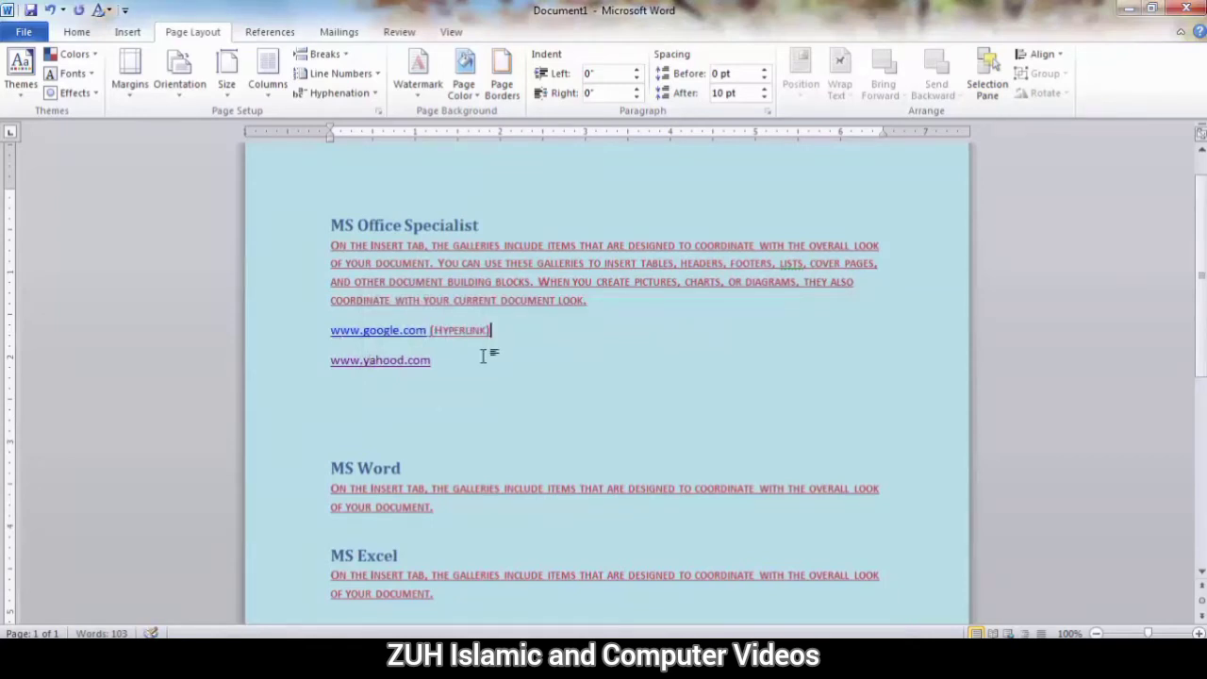
{"action": "left_click", "coordinate": [483, 354]}
{"action": "type", "text": "(FOLLOW LINK"}
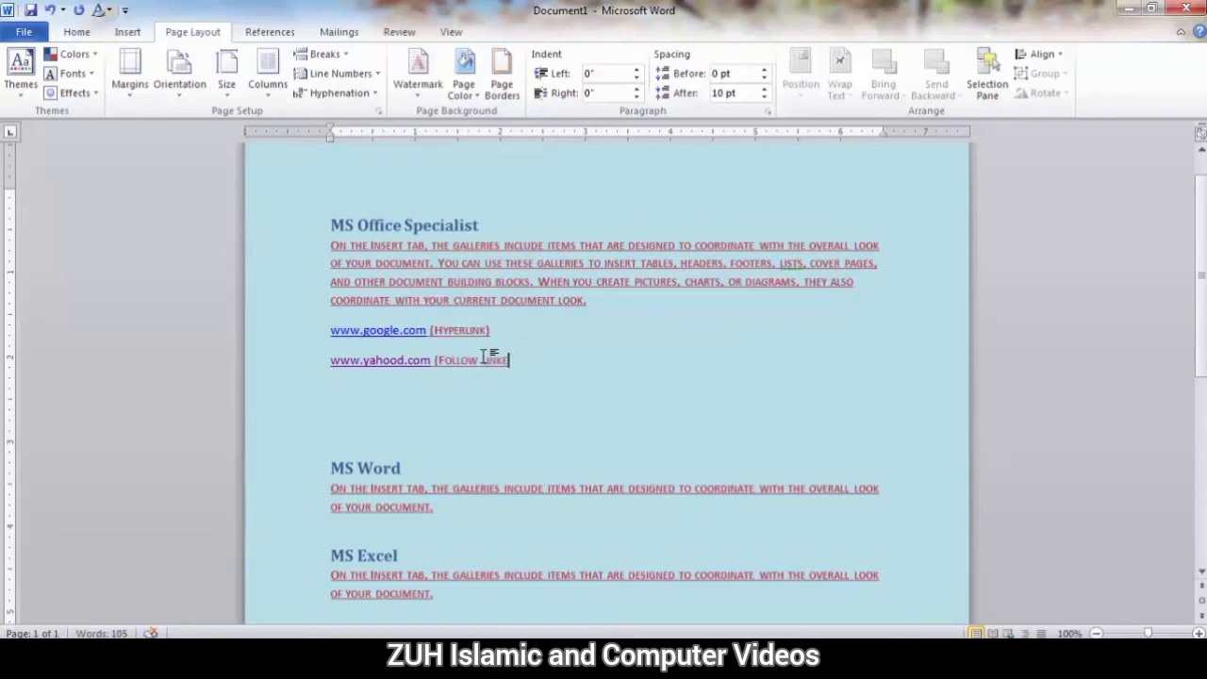
{"action": "type", "text": ")"}
Draw an oval shape about 1.81" high and 1.85" wide in the empty space beside the two links, above the "MS Word" paragraph.
{"action": "left_click", "coordinate": [127, 31]}
{"action": "left_click", "coordinate": [260, 73]}
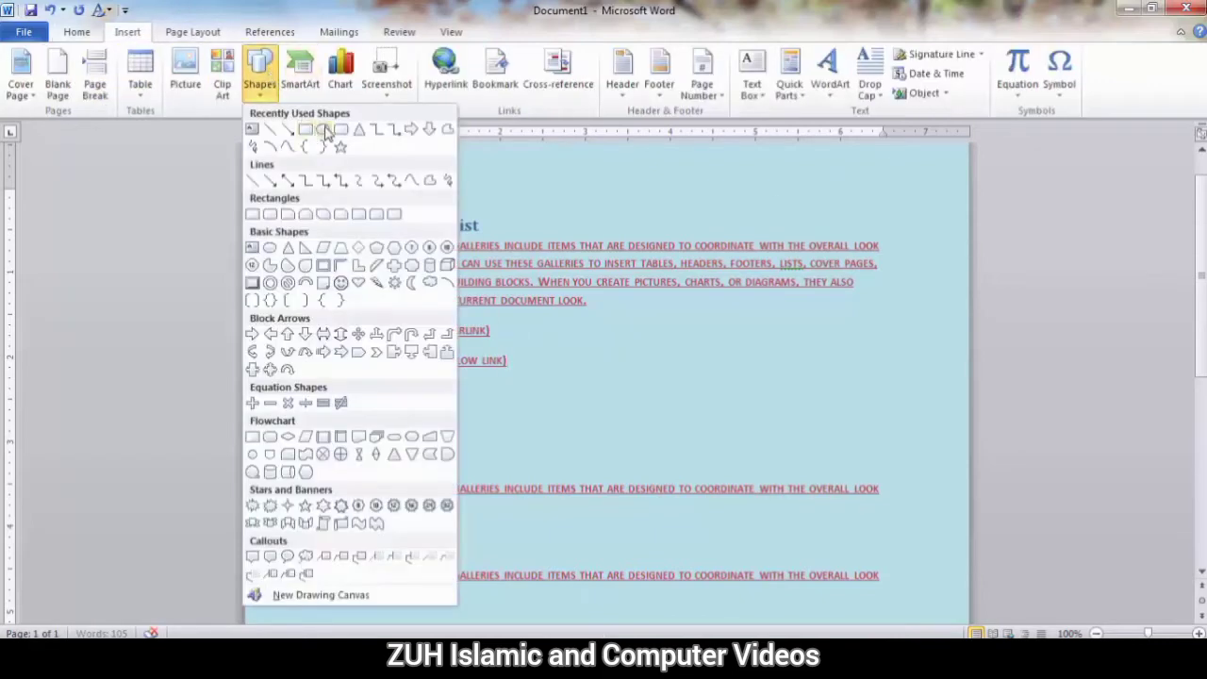
{"action": "left_click", "coordinate": [323, 129]}
{"action": "left_click_drag", "start_coordinate": [641, 325], "coordinate": [801, 480]}
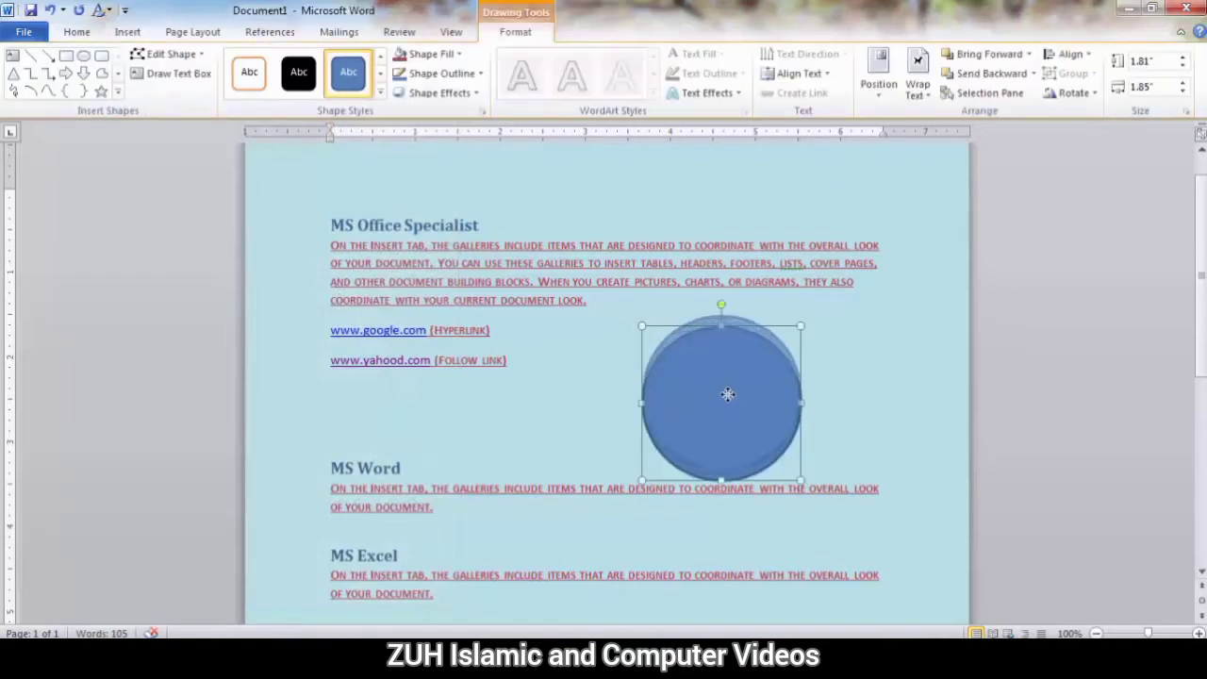
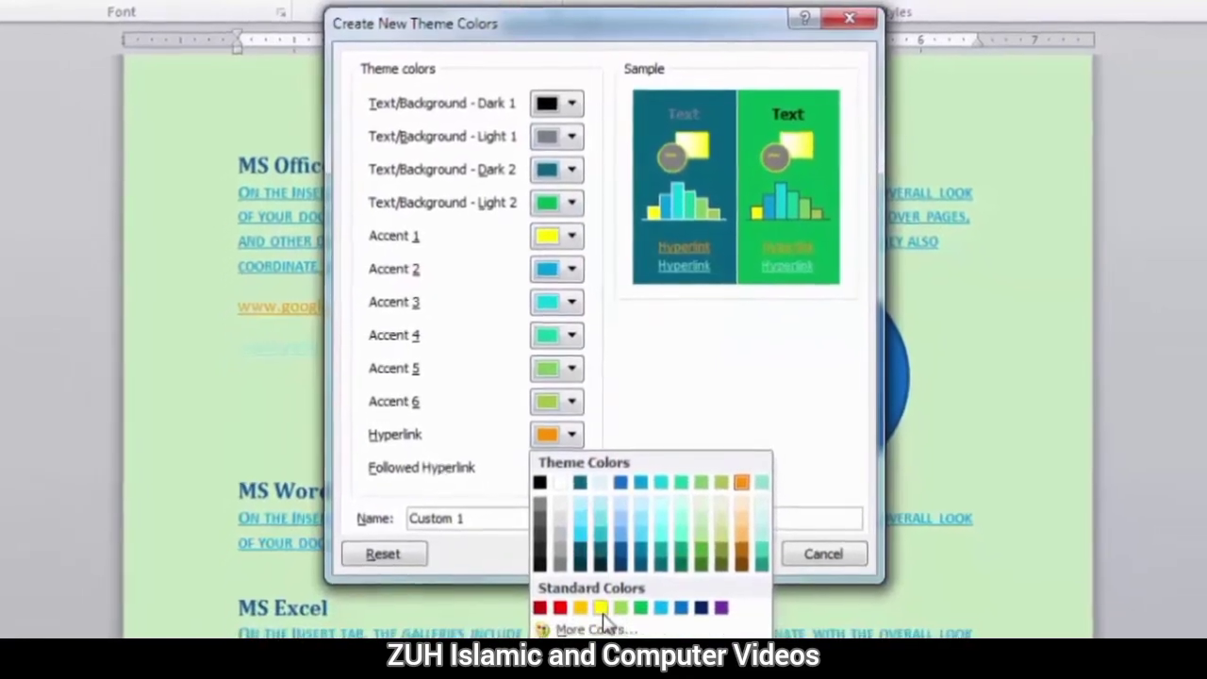
Set the new theme's Hyperlink colour to standard yellow and its Followed Hyperlink colour to standard red.
{"action": "left_click", "coordinate": [600, 590]}
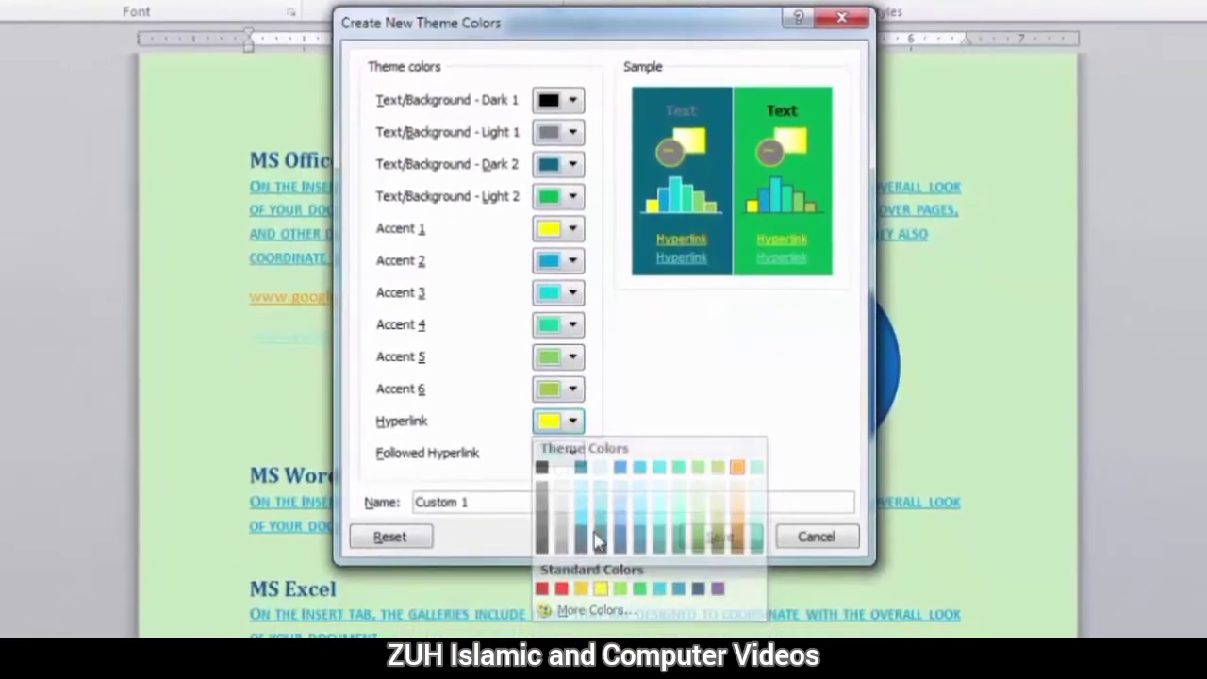
{"action": "left_click", "coordinate": [573, 455]}
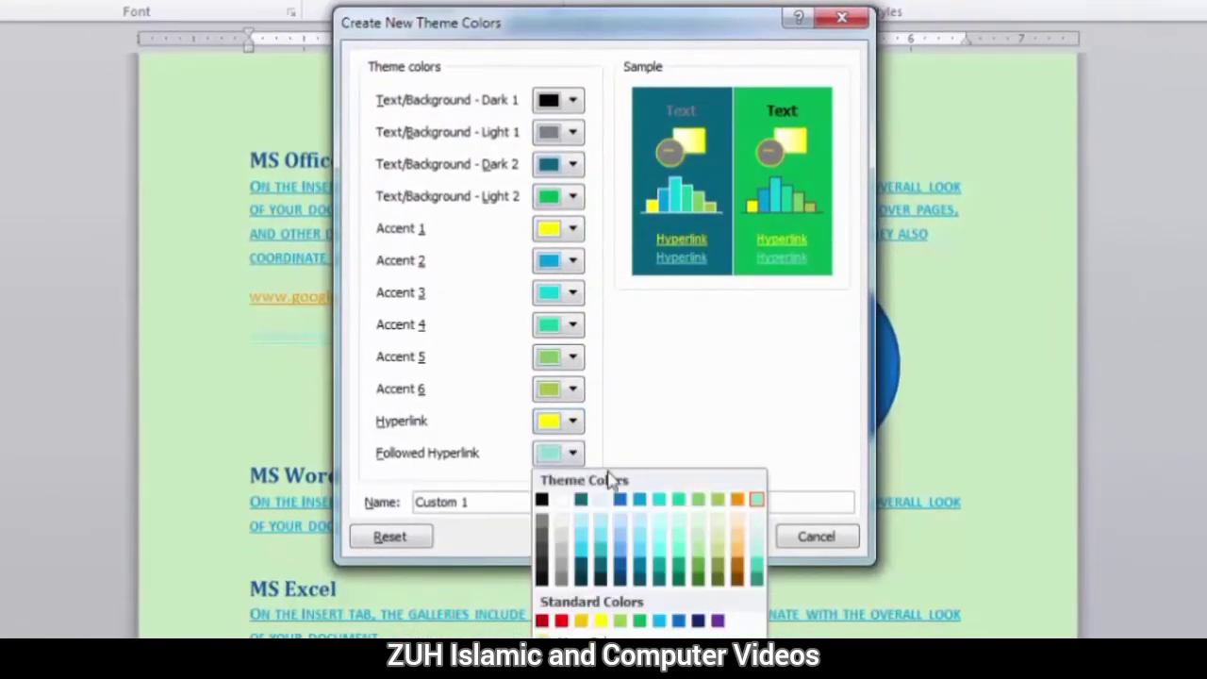
{"action": "left_click", "coordinate": [561, 621]}
Name the new theme colour set "My Custom color" and save it.
{"action": "left_click", "coordinate": [550, 500]}
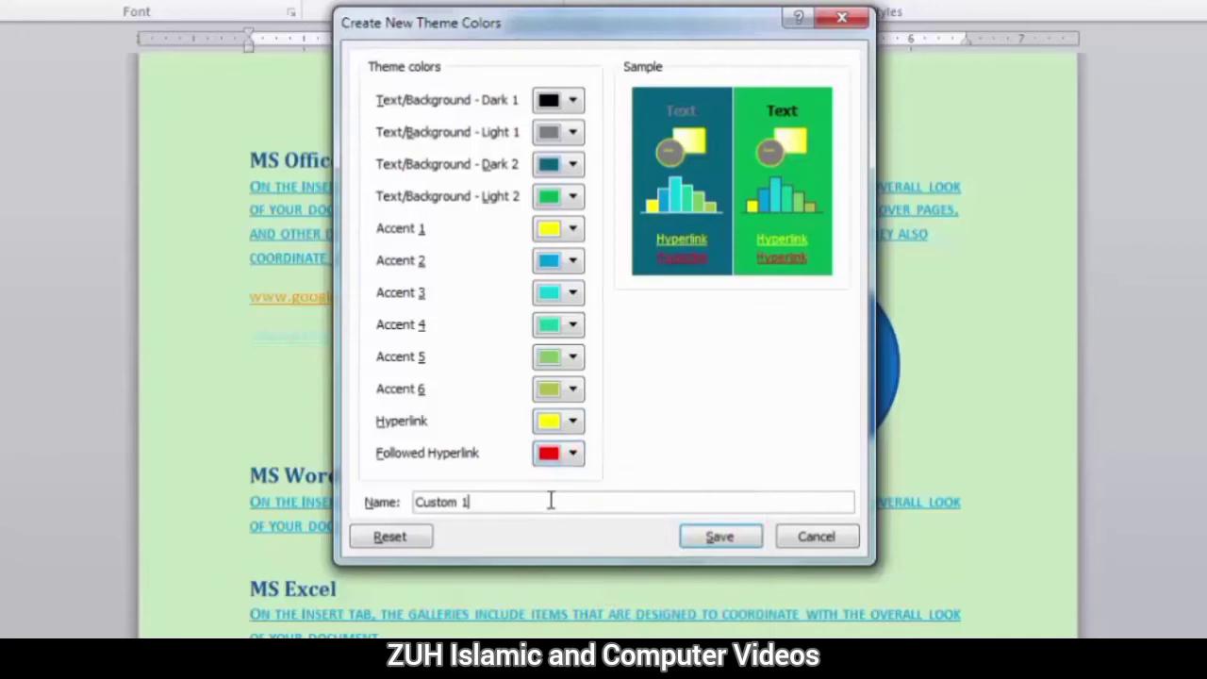
{"action": "double_click", "coordinate": [550, 500]}
{"action": "type", "text": "My Custom color"}
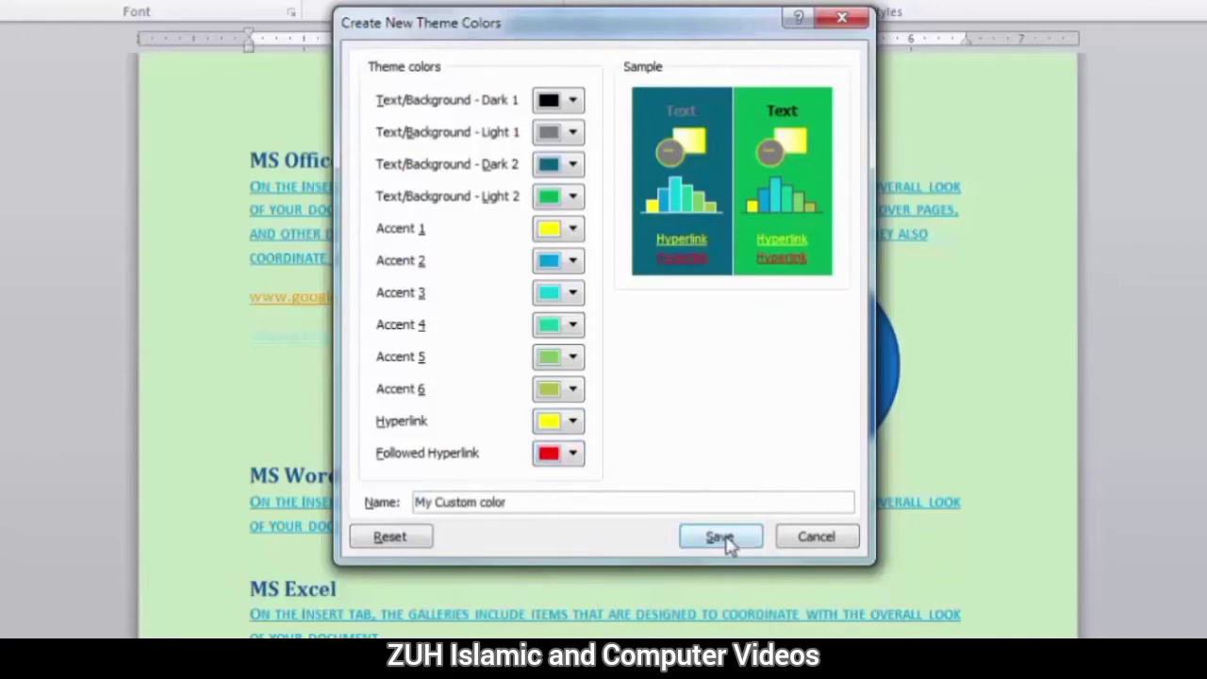
{"action": "left_click", "coordinate": [721, 537]}
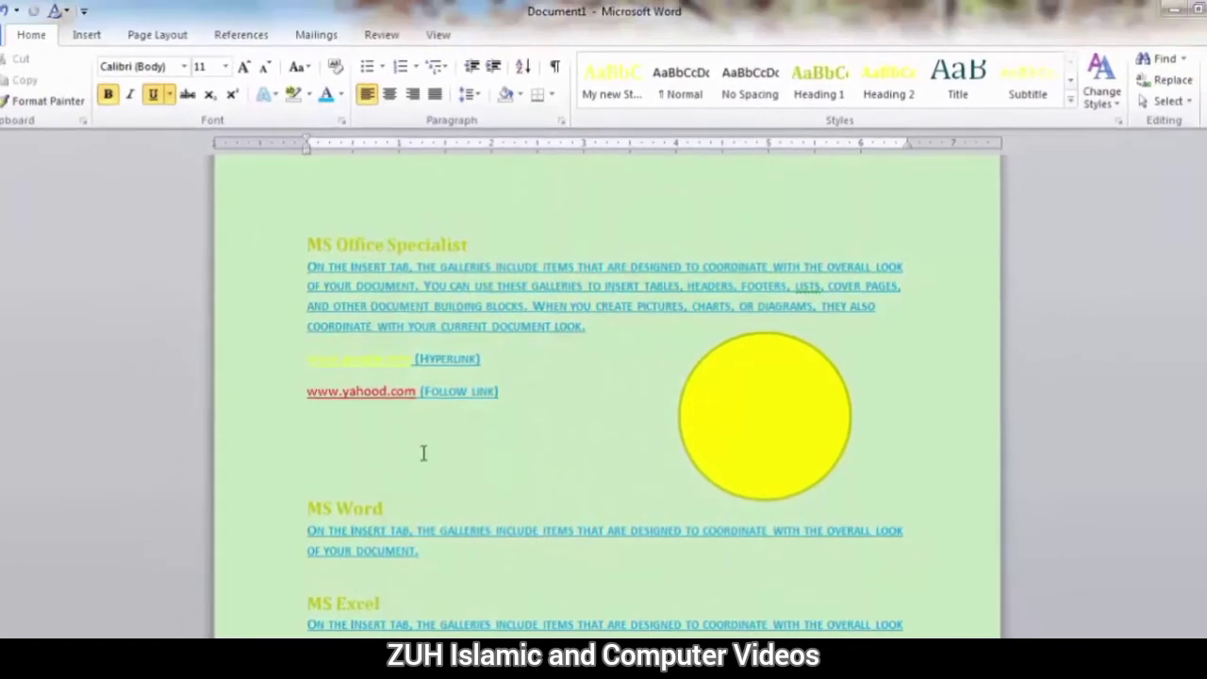
Switch the document's theme colours to the built-in Adjacency set and back to My Custom color.
{"action": "left_click", "coordinate": [1102, 90]}
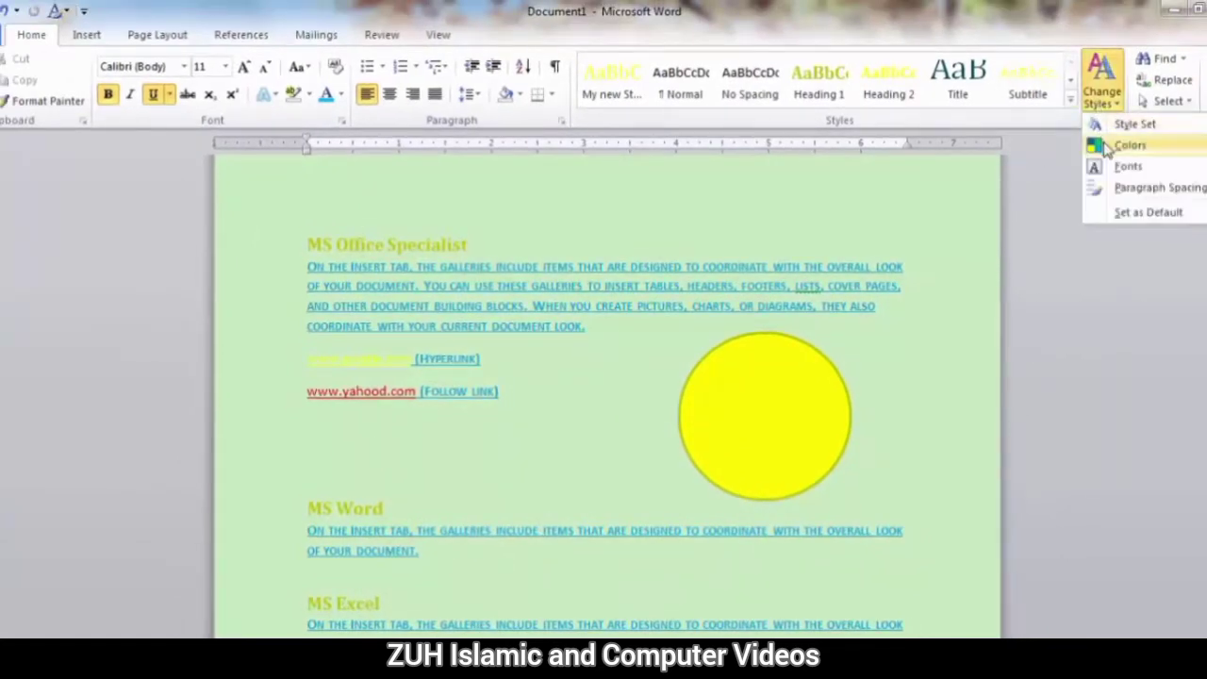
{"action": "mouse_move", "coordinate": [1101, 145]}
{"action": "left_click", "coordinate": [952, 241]}
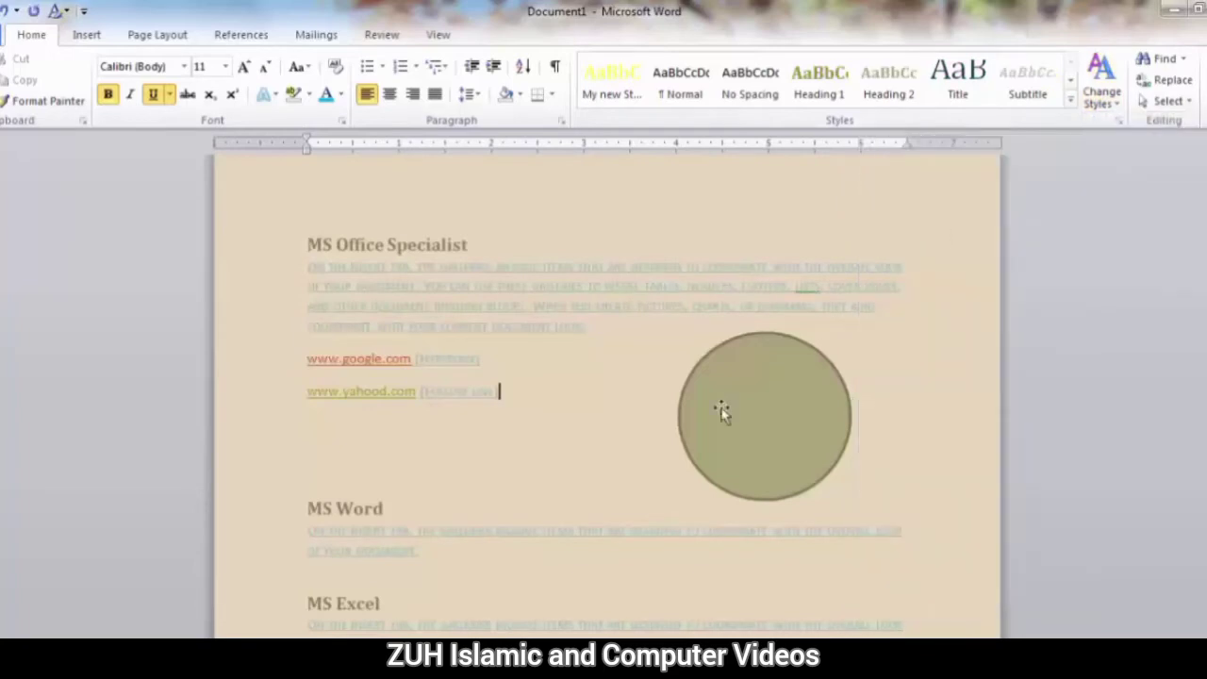
{"action": "left_click", "coordinate": [1104, 80]}
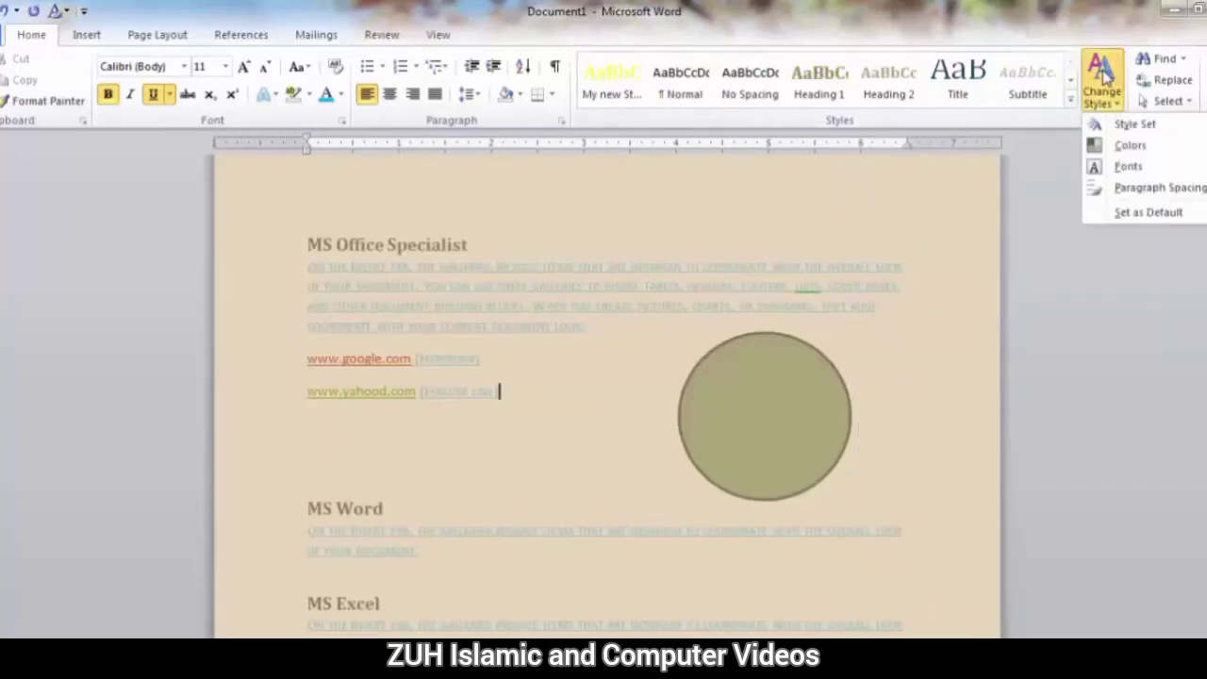
{"action": "mouse_move", "coordinate": [1122, 146]}
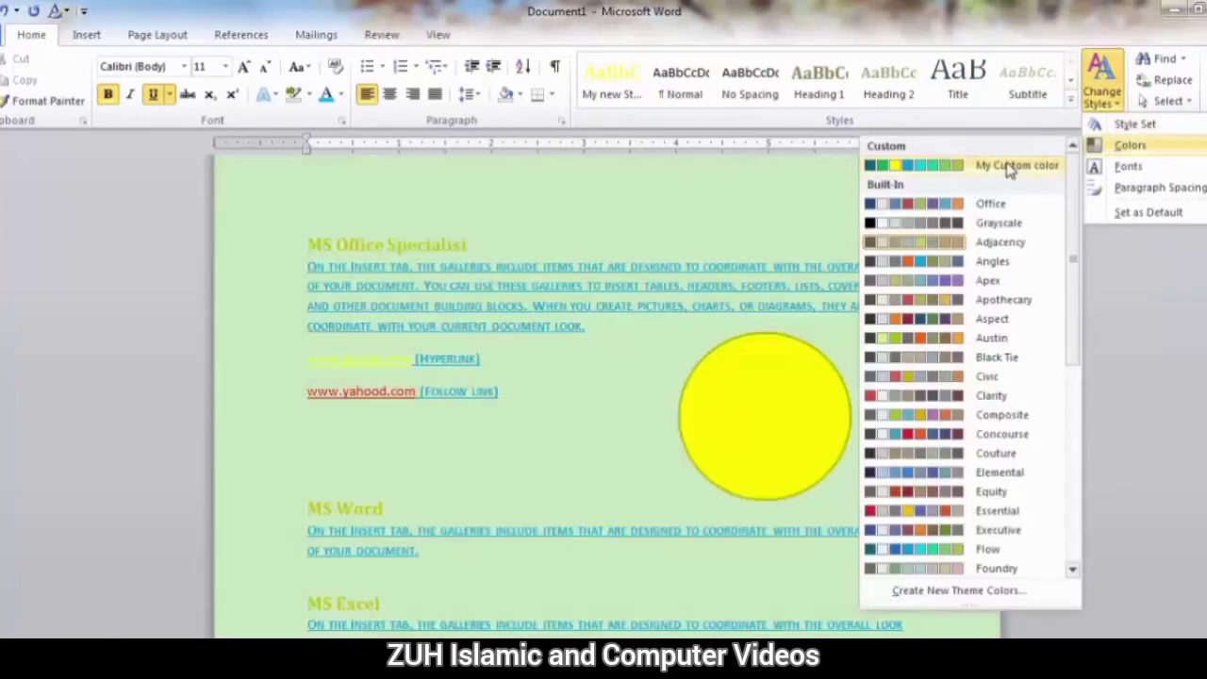
{"action": "left_click", "coordinate": [1007, 166]}
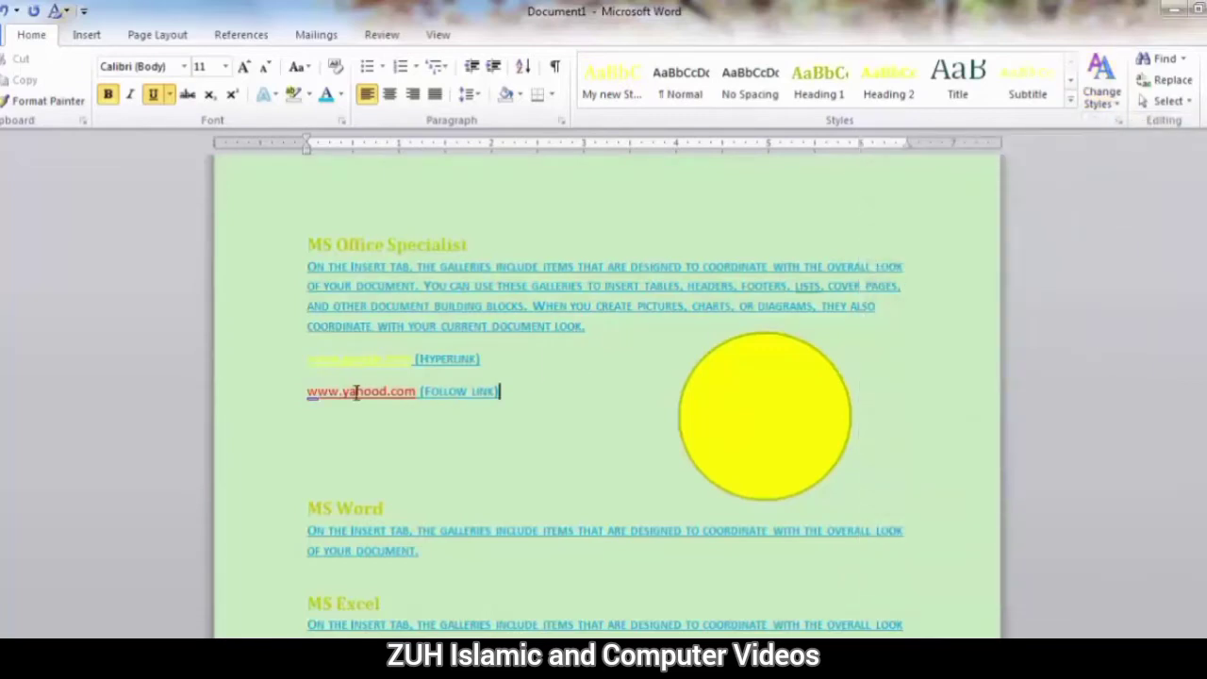
{"action": "left_click", "coordinate": [372, 361], "text": "ctrl"}
{"action": "left_click", "coordinate": [566, 407]}
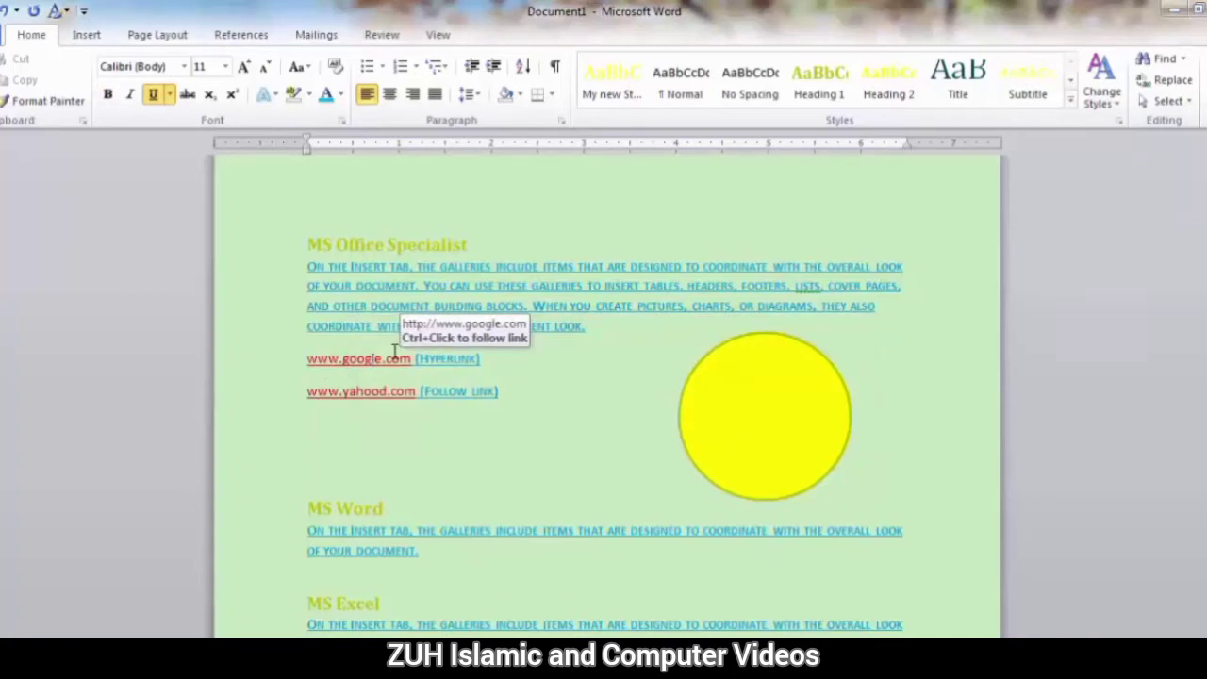
Apply the built-in Office theme colours to the document.
{"action": "left_click", "coordinate": [1102, 99]}
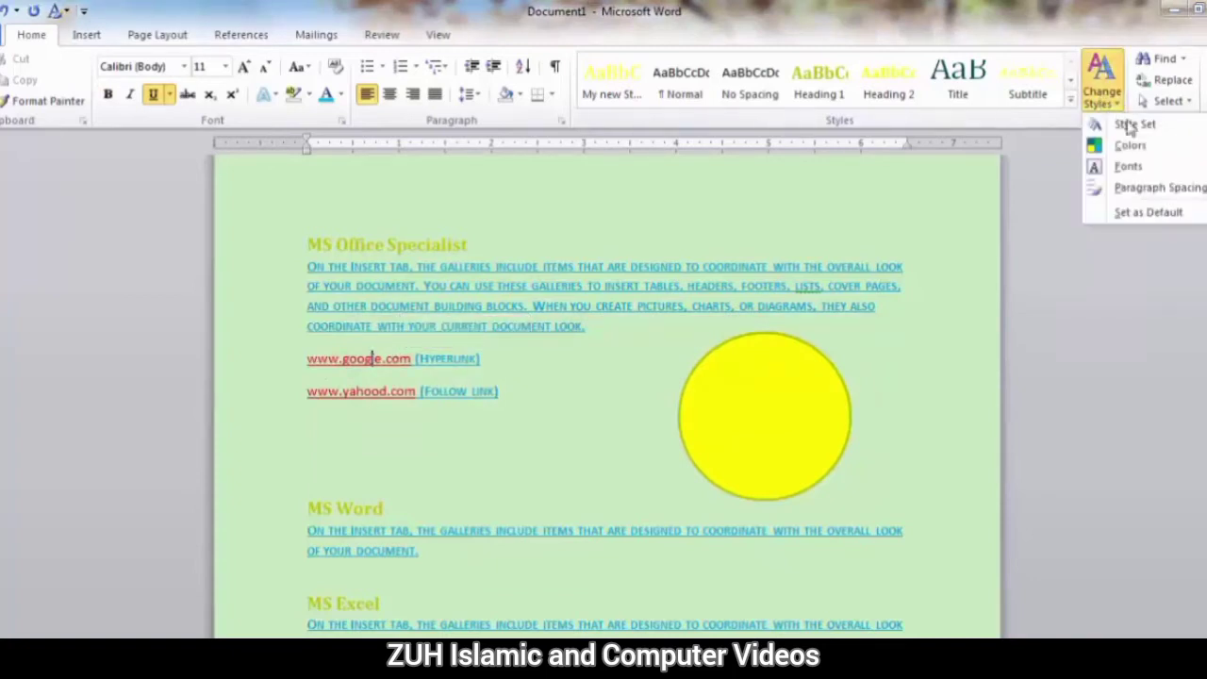
{"action": "mouse_move", "coordinate": [1128, 145]}
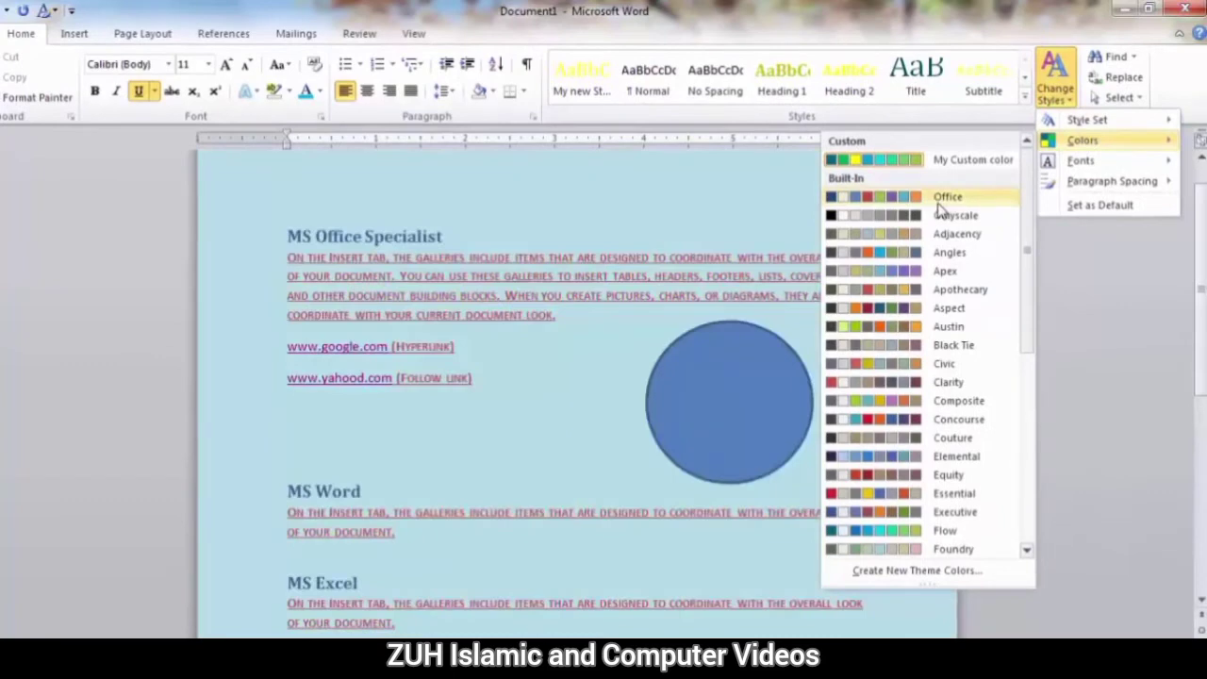
{"action": "left_click", "coordinate": [940, 198]}
Apply the built-in Executive theme fonts (Century Gothic and Palatino Linotype) to the document.
{"action": "left_click", "coordinate": [1046, 85]}
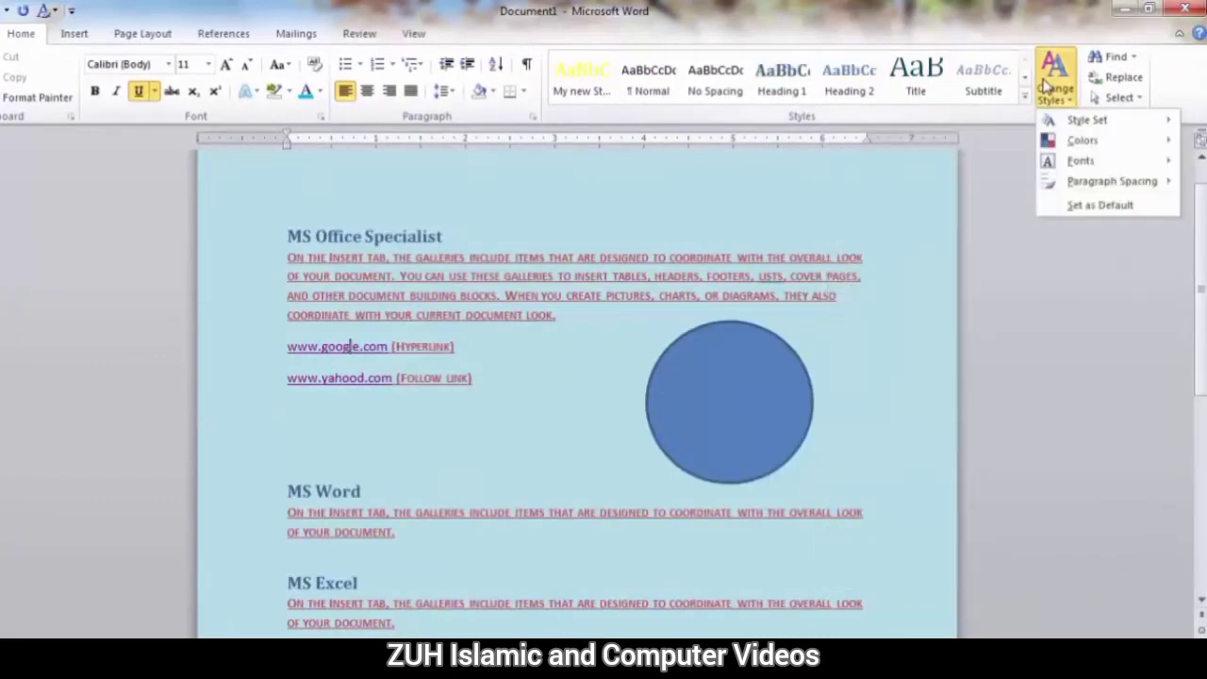
{"action": "mouse_move", "coordinate": [1081, 168]}
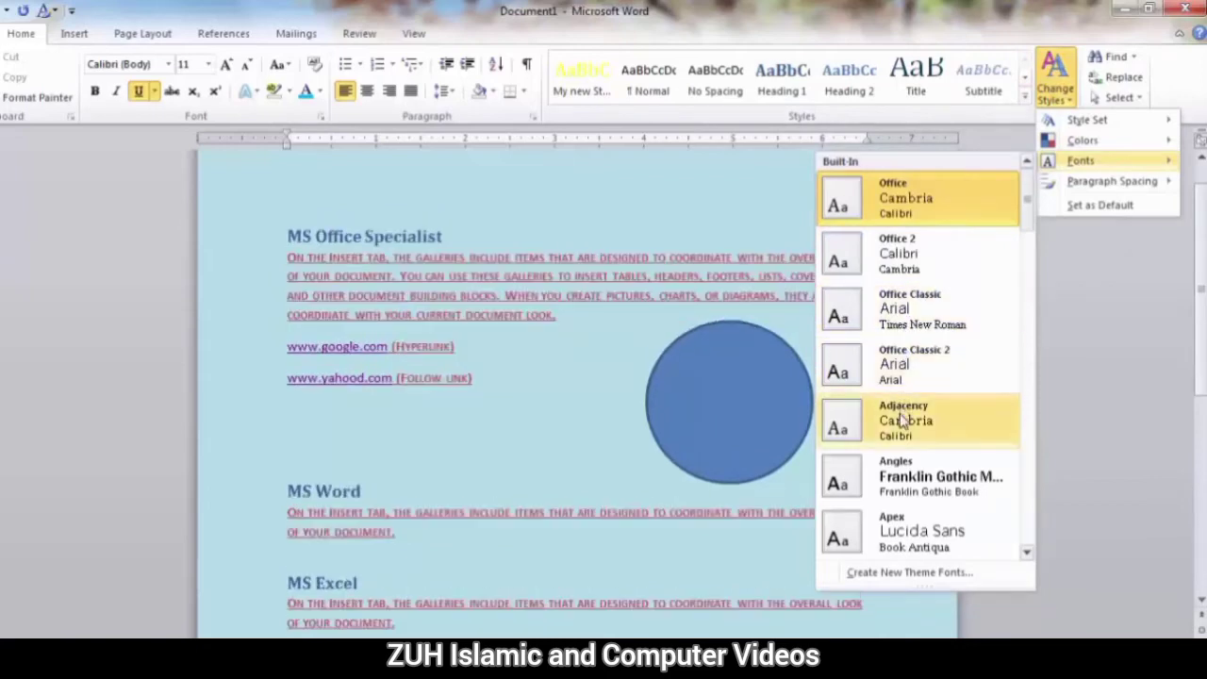
{"action": "left_click_drag", "start_coordinate": [1026, 222], "coordinate": [1026, 365]}
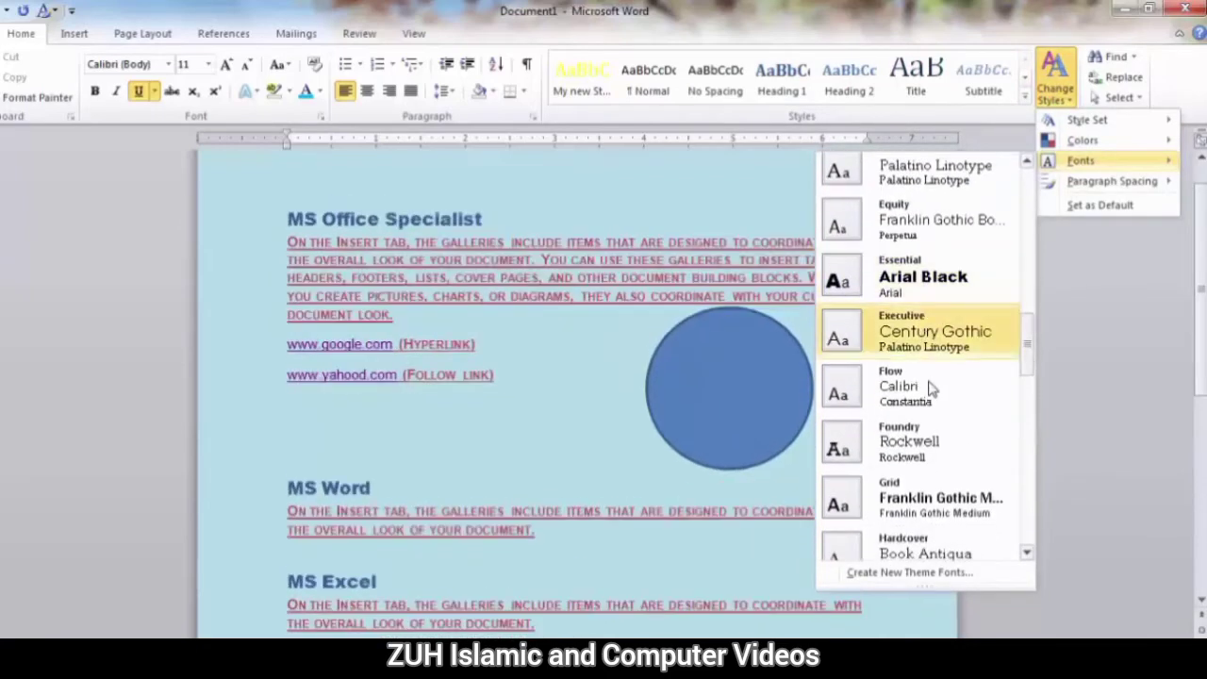
{"action": "left_click", "coordinate": [932, 339]}
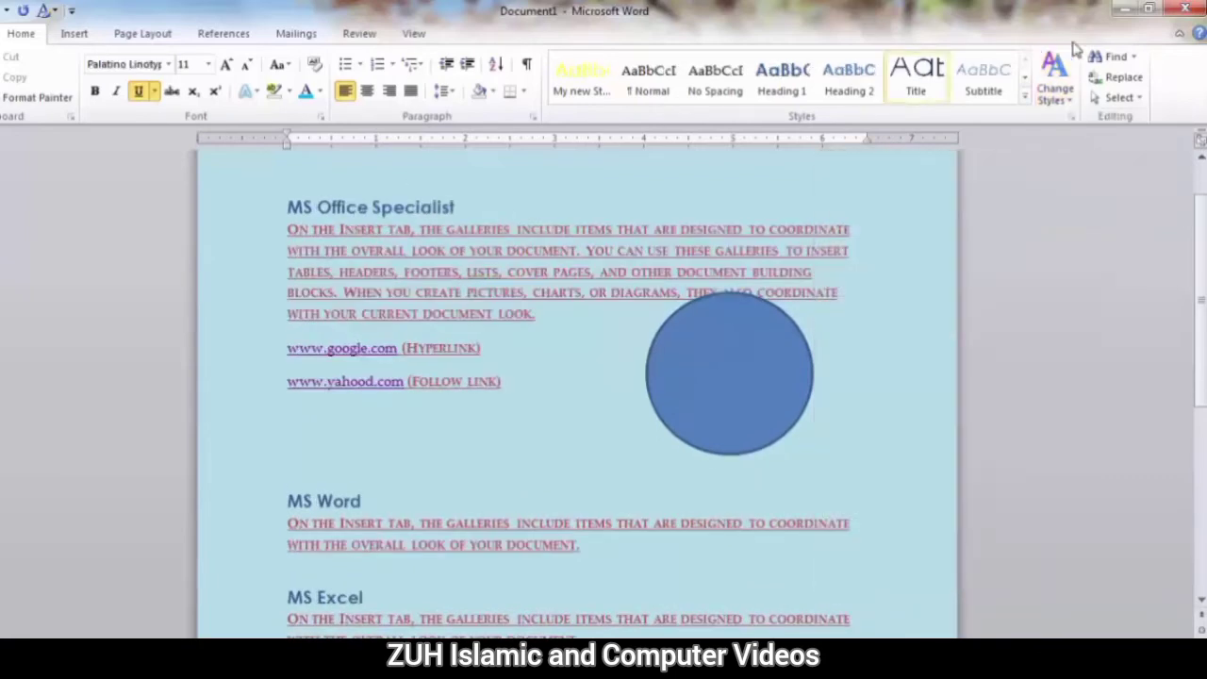
Change the document's theme fonts to the built-in Verve set with Century Gothic.
{"action": "left_click", "coordinate": [1055, 80]}
{"action": "mouse_move", "coordinate": [1082, 163]}
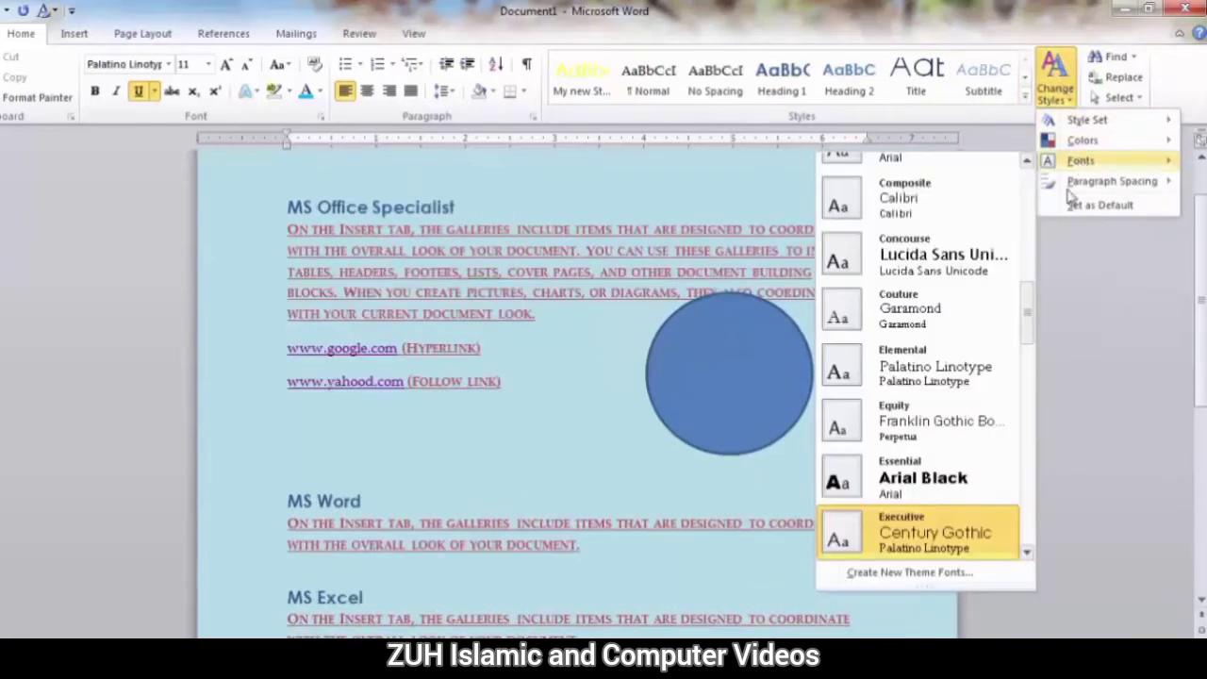
{"action": "left_click_drag", "start_coordinate": [1030, 326], "coordinate": [1027, 553]}
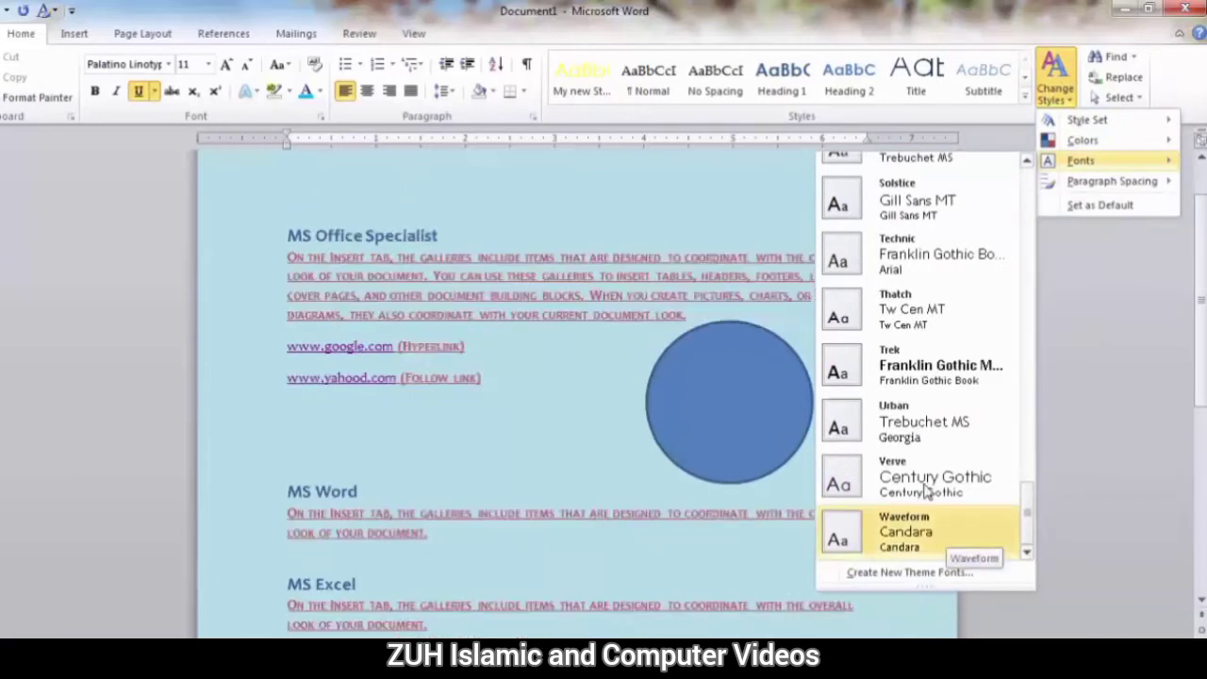
{"action": "left_click", "coordinate": [922, 485]}
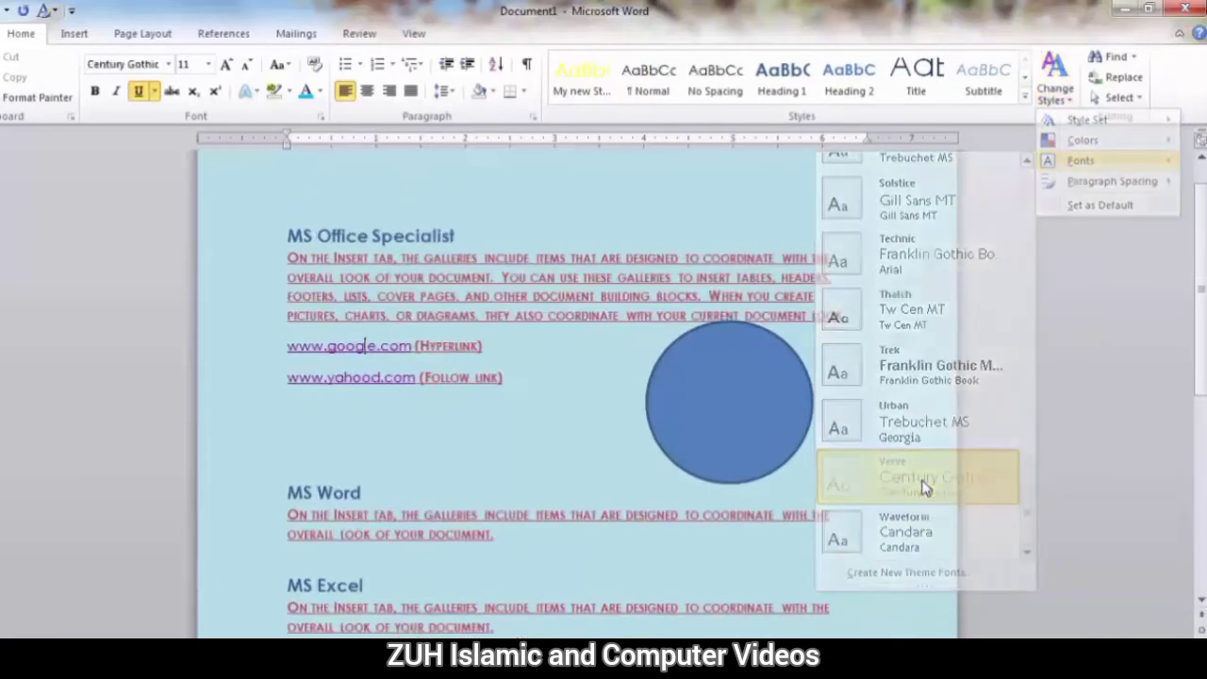
Start a new theme font set with Centaur as the heading font and Constantia as the body font.
{"action": "left_click", "coordinate": [1055, 80]}
{"action": "mouse_move", "coordinate": [1081, 160]}
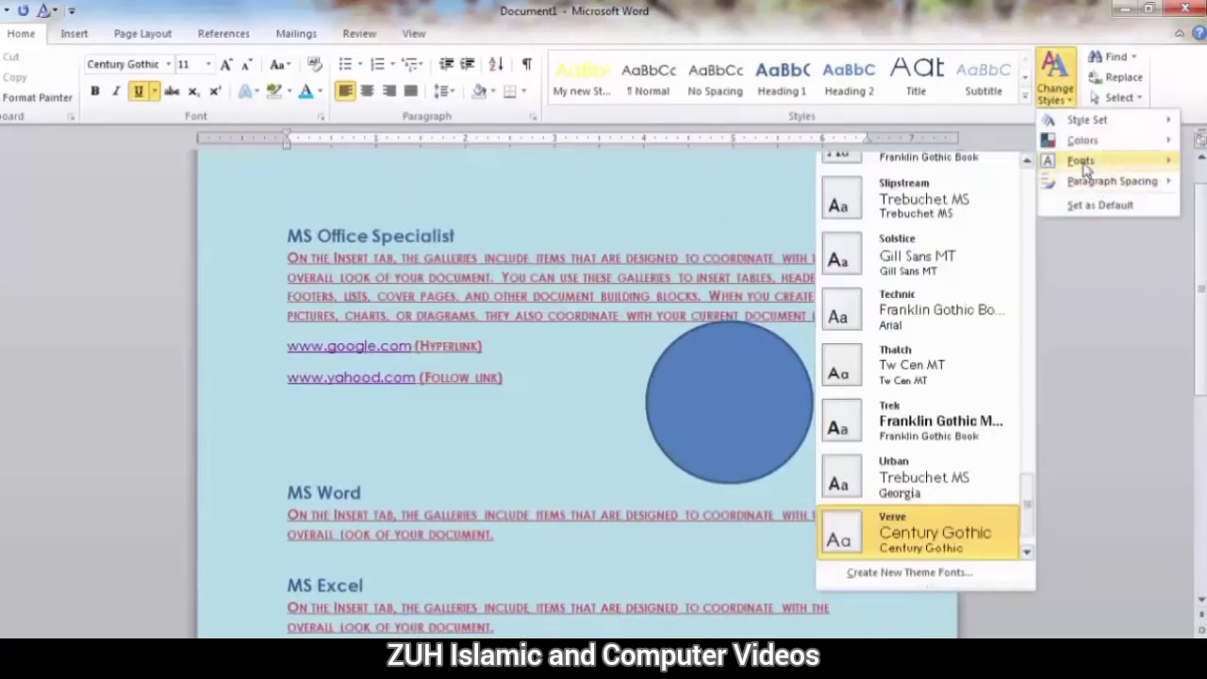
{"action": "left_click", "coordinate": [890, 572]}
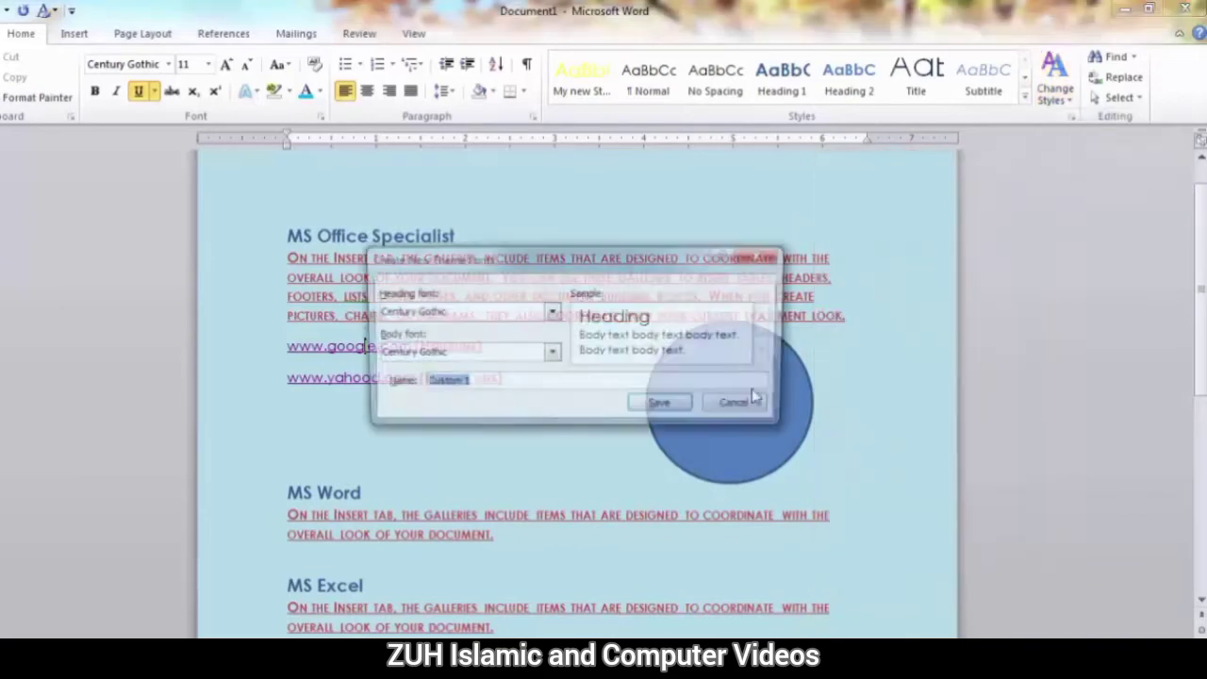
{"action": "left_click_drag", "start_coordinate": [603, 273], "coordinate": [796, 170]}
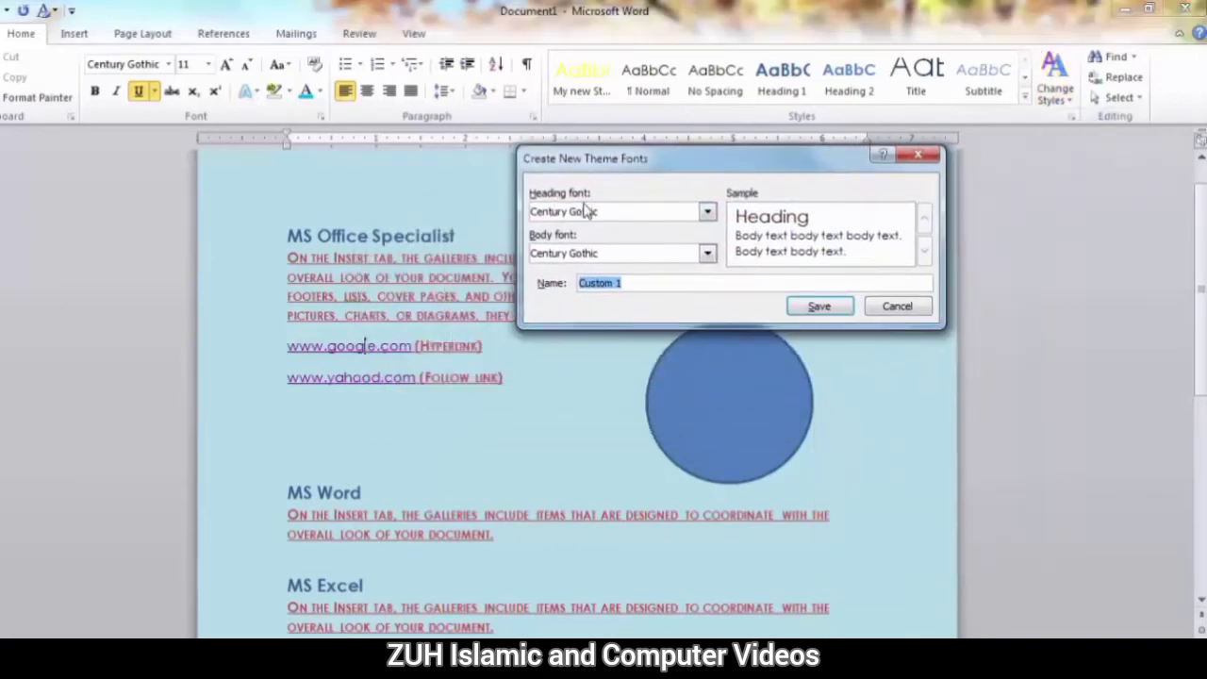
{"action": "left_click", "coordinate": [708, 215]}
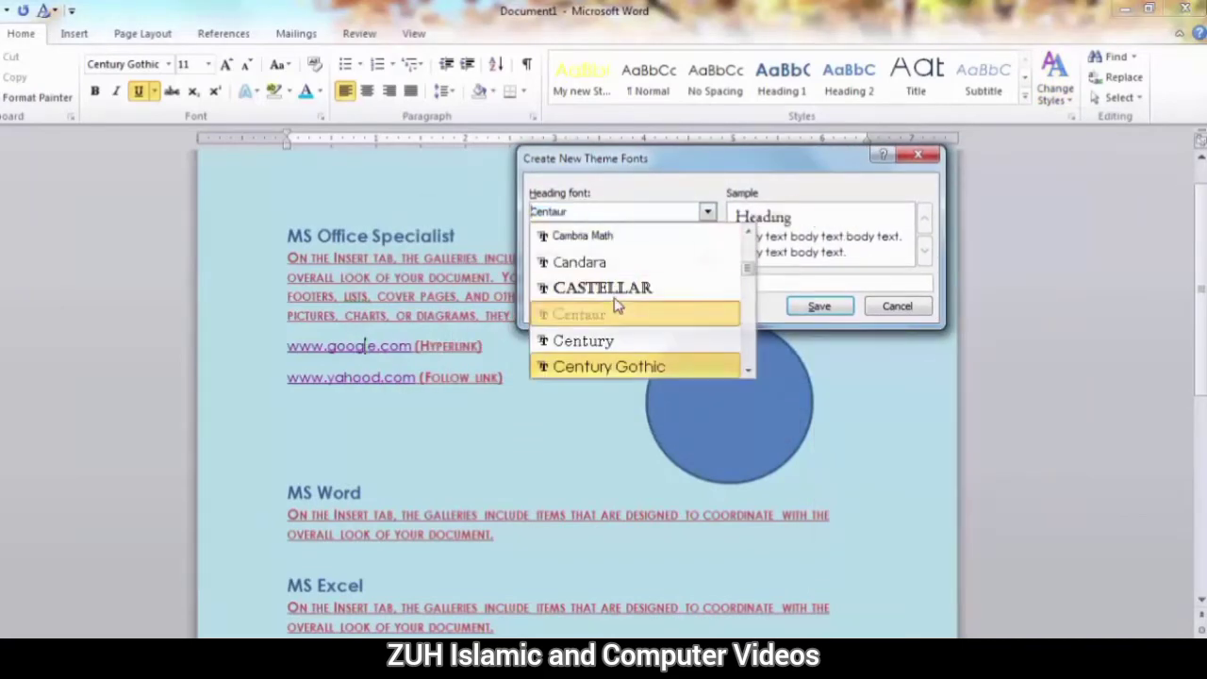
{"action": "left_click", "coordinate": [617, 310]}
{"action": "left_click", "coordinate": [707, 254]}
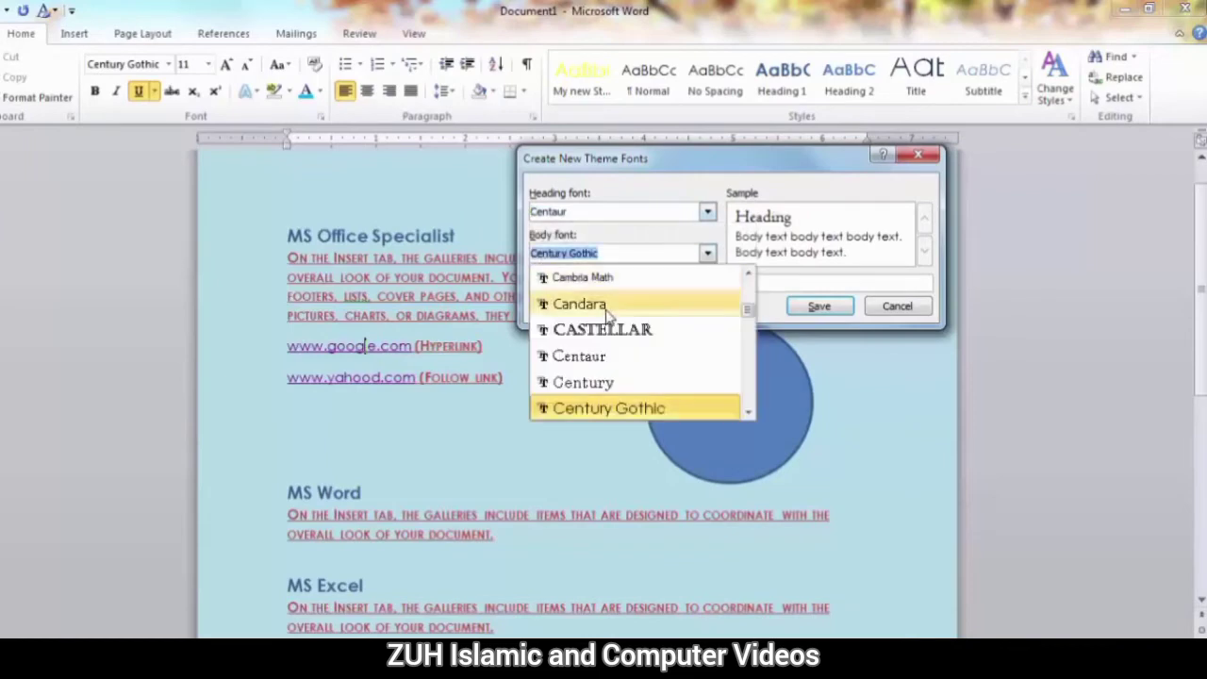
{"action": "scroll", "coordinate": [622, 353], "scroll_direction": "down", "scroll_amount": 3}
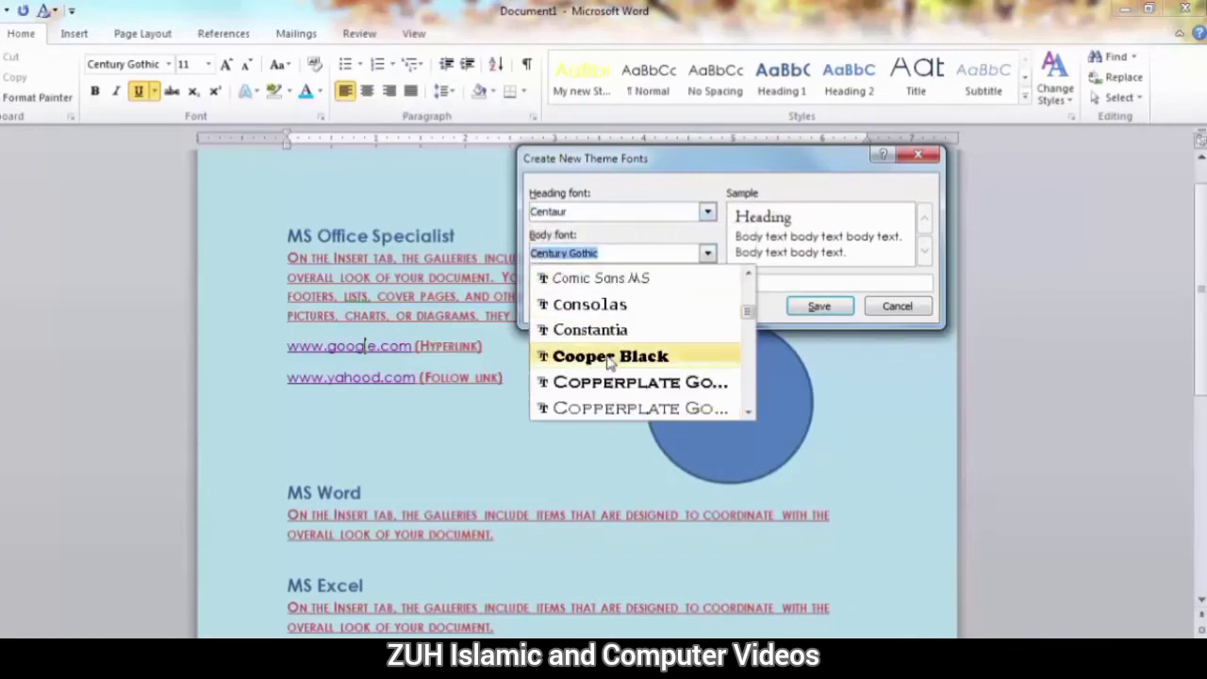
{"action": "left_click", "coordinate": [604, 326]}
Name the new theme font set "My TExt" and save it.
{"action": "left_click_drag", "start_coordinate": [634, 283], "coordinate": [557, 281]}
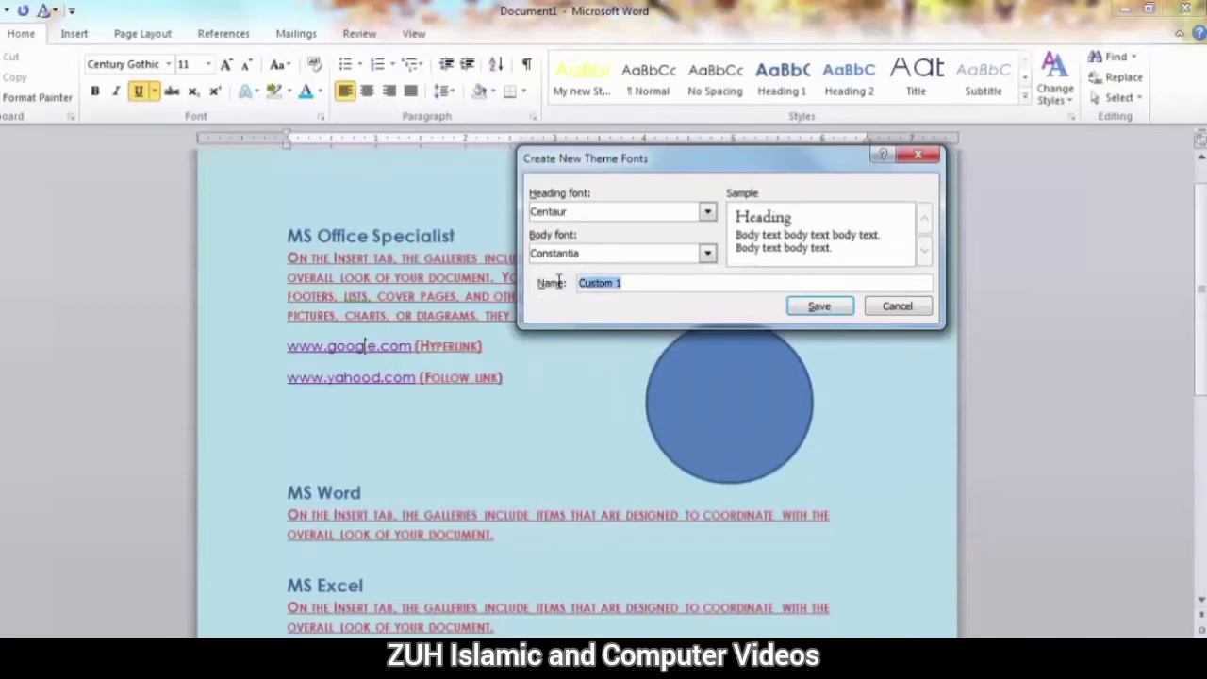
{"action": "type", "text": "My TExt"}
{"action": "left_click", "coordinate": [828, 307]}
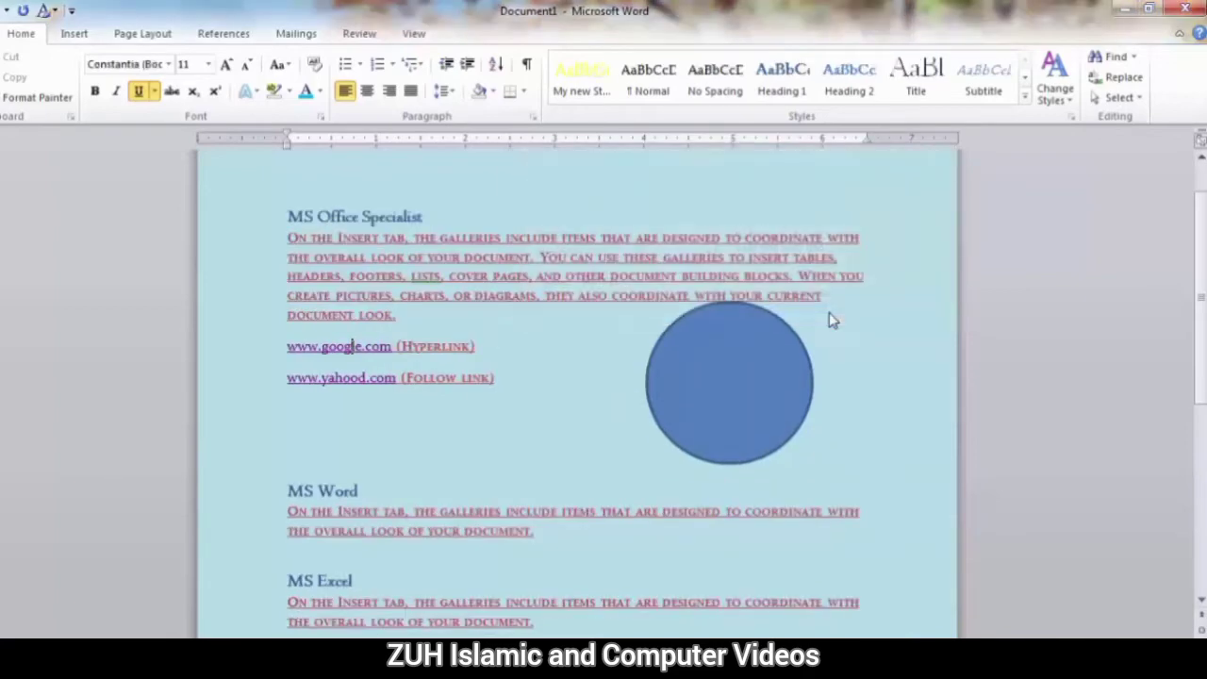
Apply the built-in Office theme fonts (Cambria and Calibri) to the document.
{"action": "left_click", "coordinate": [1055, 80]}
{"action": "mouse_move", "coordinate": [1073, 169]}
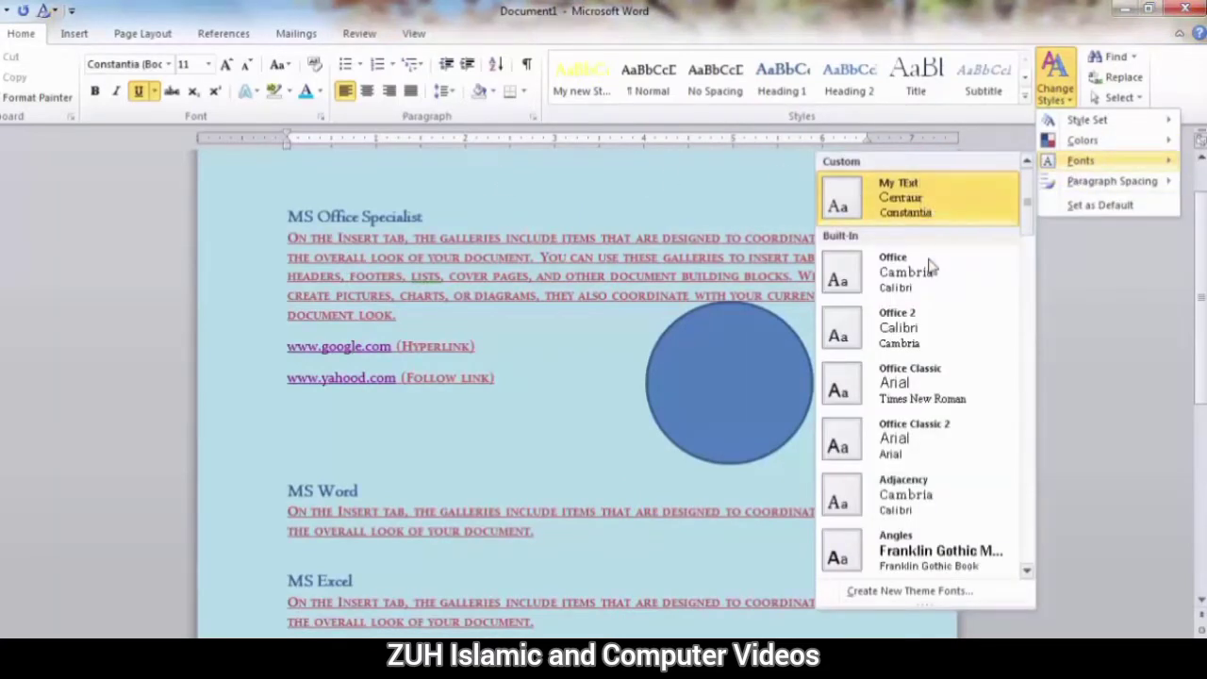
{"action": "left_click", "coordinate": [869, 293]}
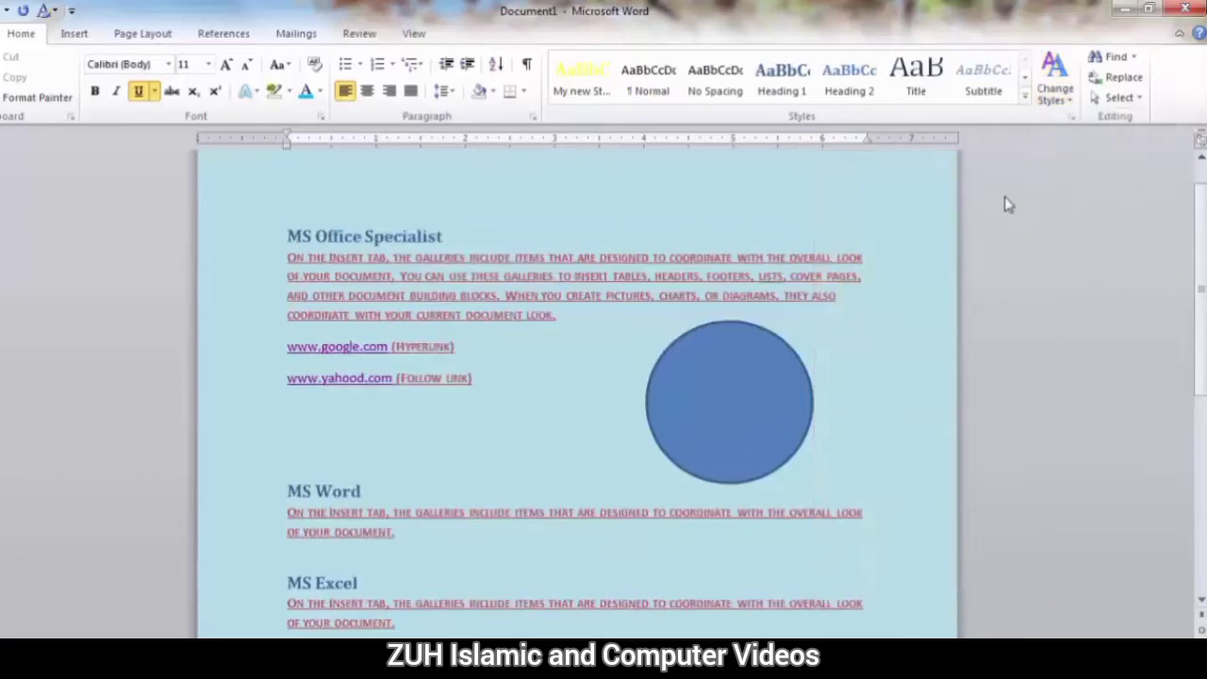
Examine the paragraph spacing presets and the custom paragraph spacing defaults in Manage Styles, leaving the settings unchanged.
{"action": "left_click", "coordinate": [1054, 83]}
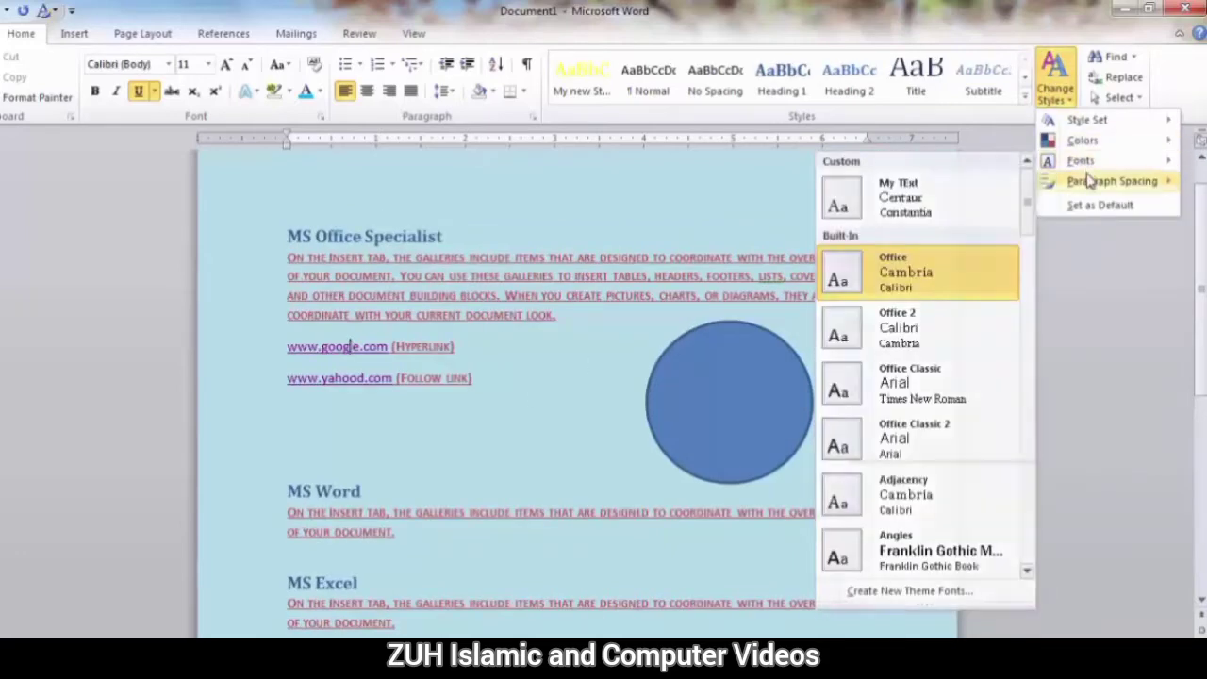
{"action": "mouse_move", "coordinate": [1091, 180]}
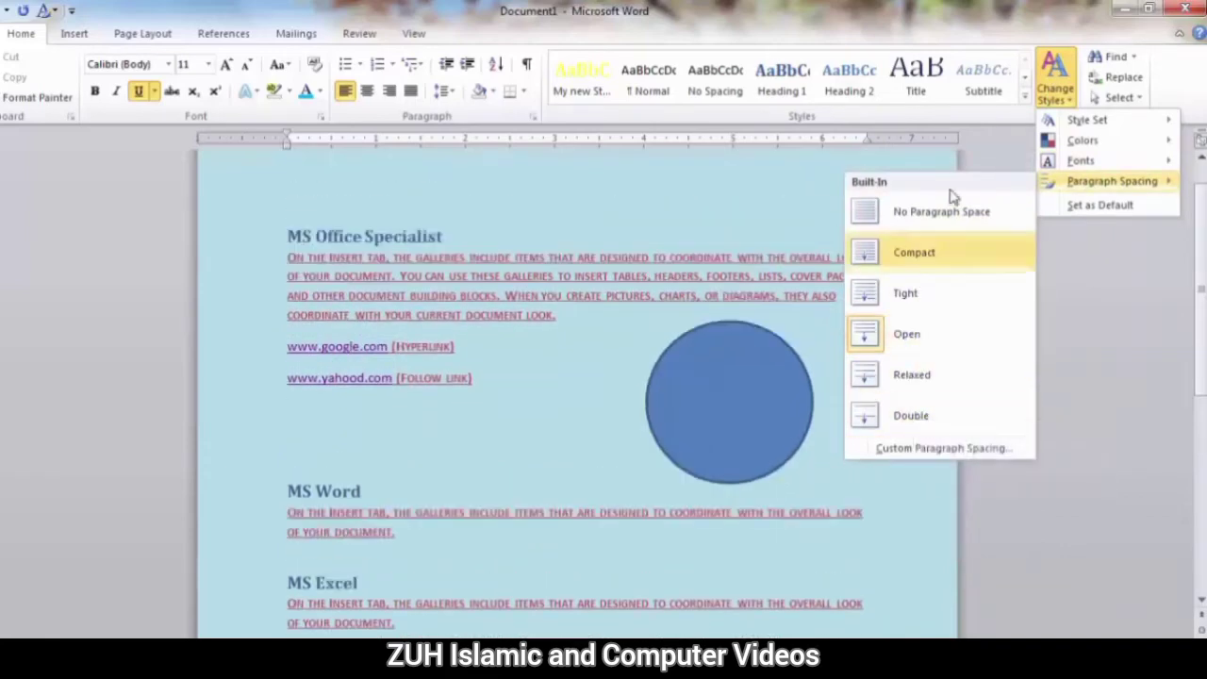
{"action": "left_click", "coordinate": [925, 452]}
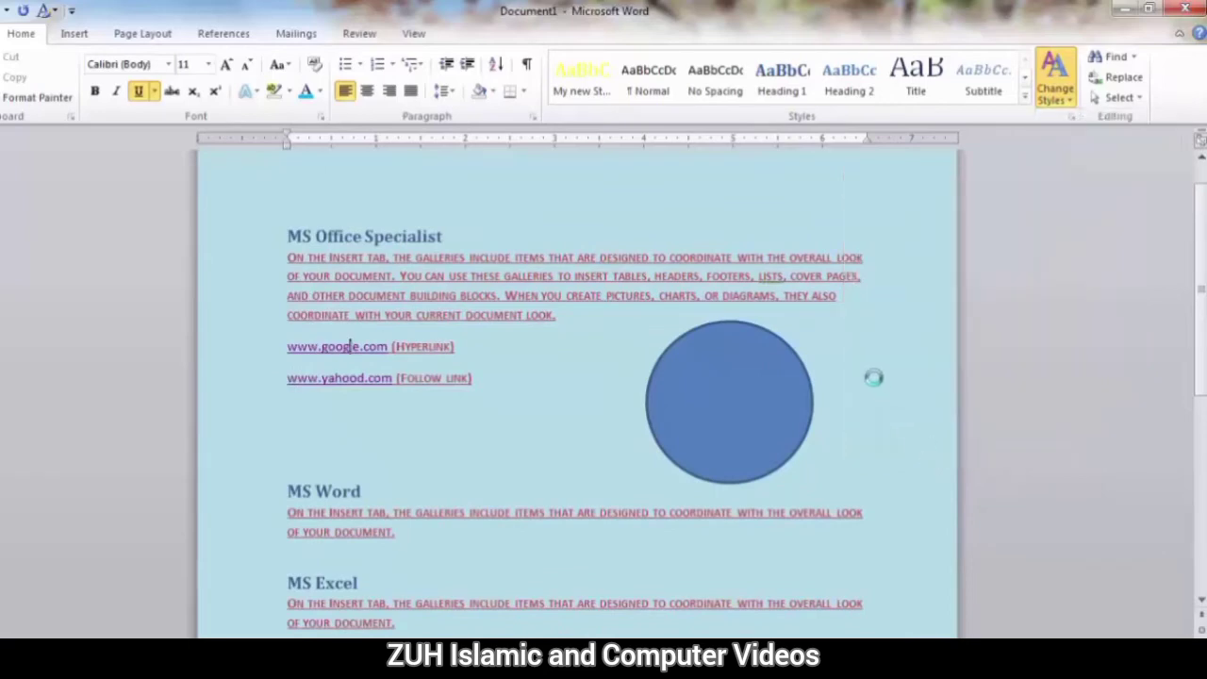
{"action": "left_click_drag", "start_coordinate": [495, 128], "coordinate": [608, 86]}
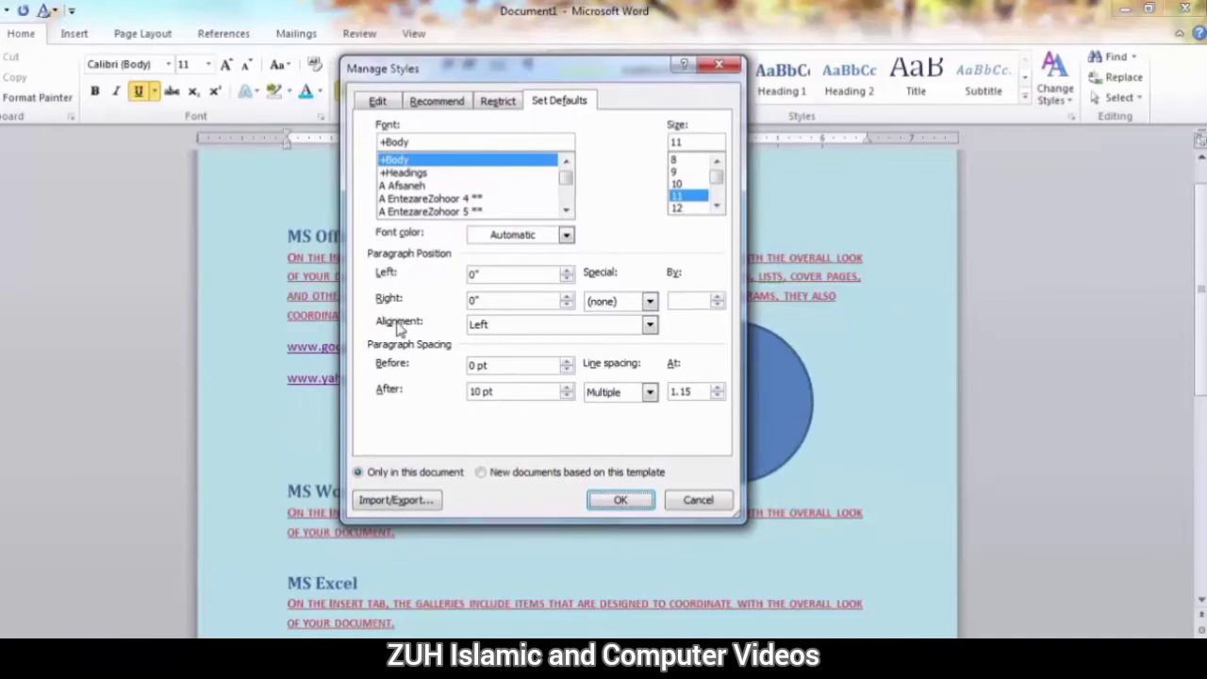
{"action": "left_click", "coordinate": [695, 500]}
Apply the custom theme colours "My Custom color" and the custom theme fonts "My TExt" to the document.
{"action": "left_click", "coordinate": [1053, 94]}
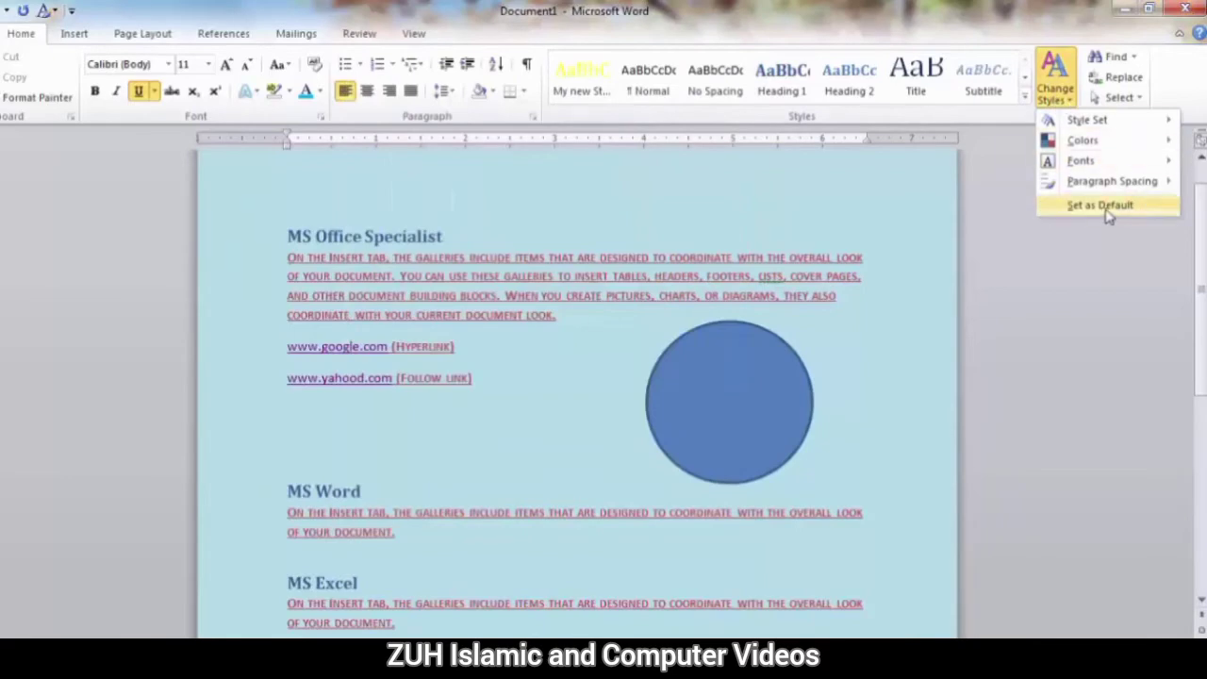
{"action": "mouse_move", "coordinate": [1083, 140]}
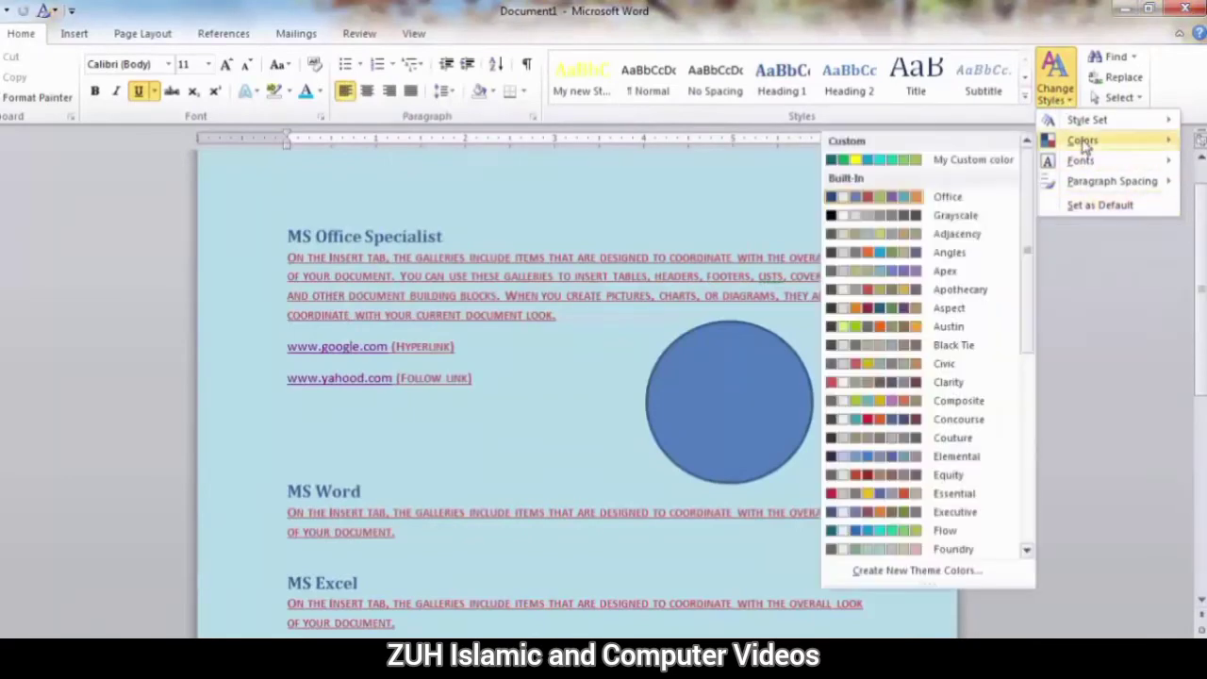
{"action": "left_click", "coordinate": [976, 157]}
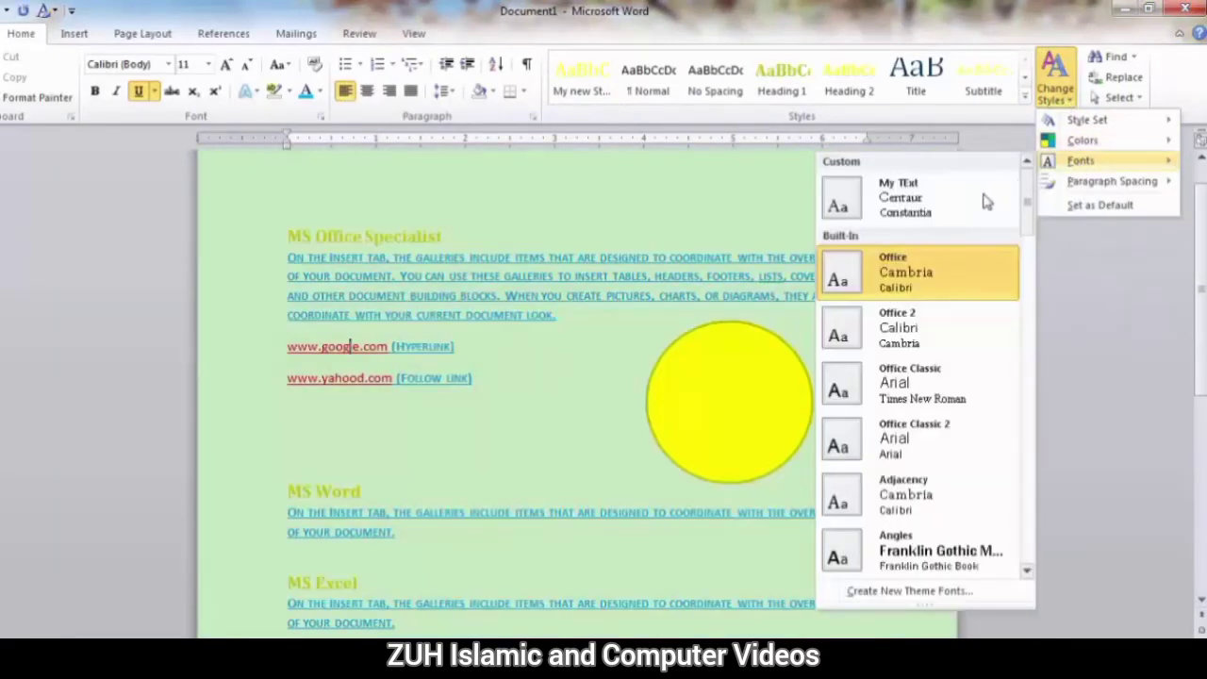
{"action": "left_click", "coordinate": [930, 197]}
Apply the Tahir style set to the document, check a new blank document for comparison and close it.
{"action": "left_click", "coordinate": [1054, 97]}
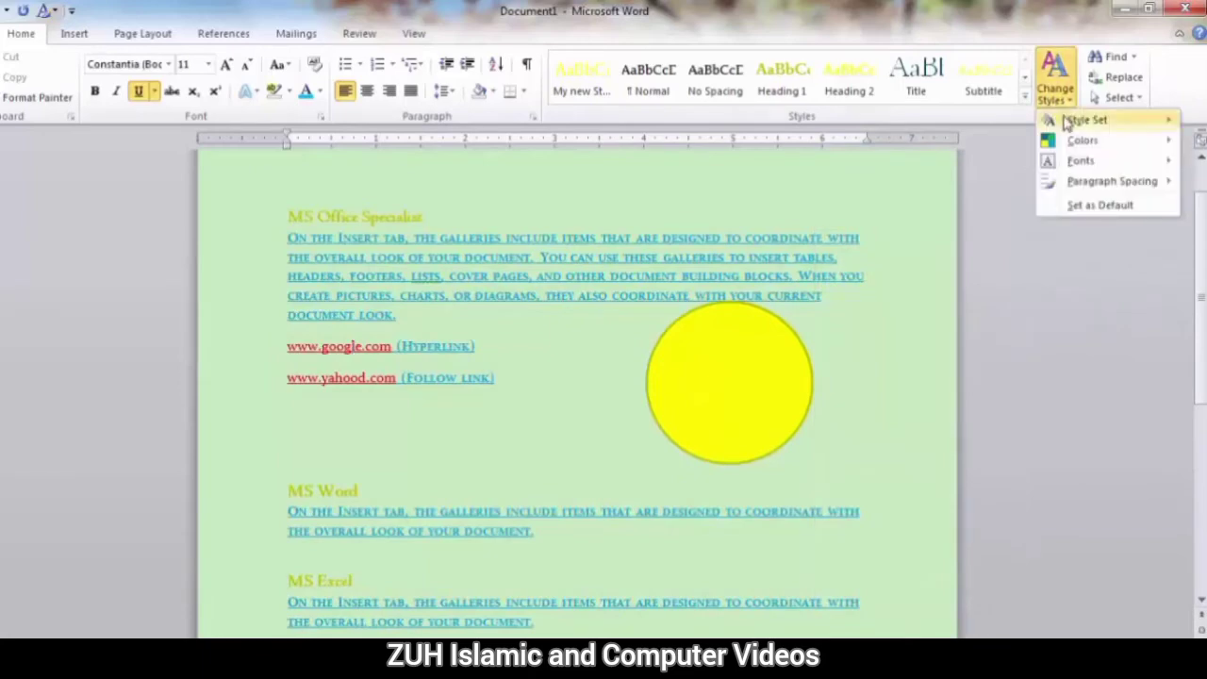
{"action": "mouse_move", "coordinate": [1066, 122]}
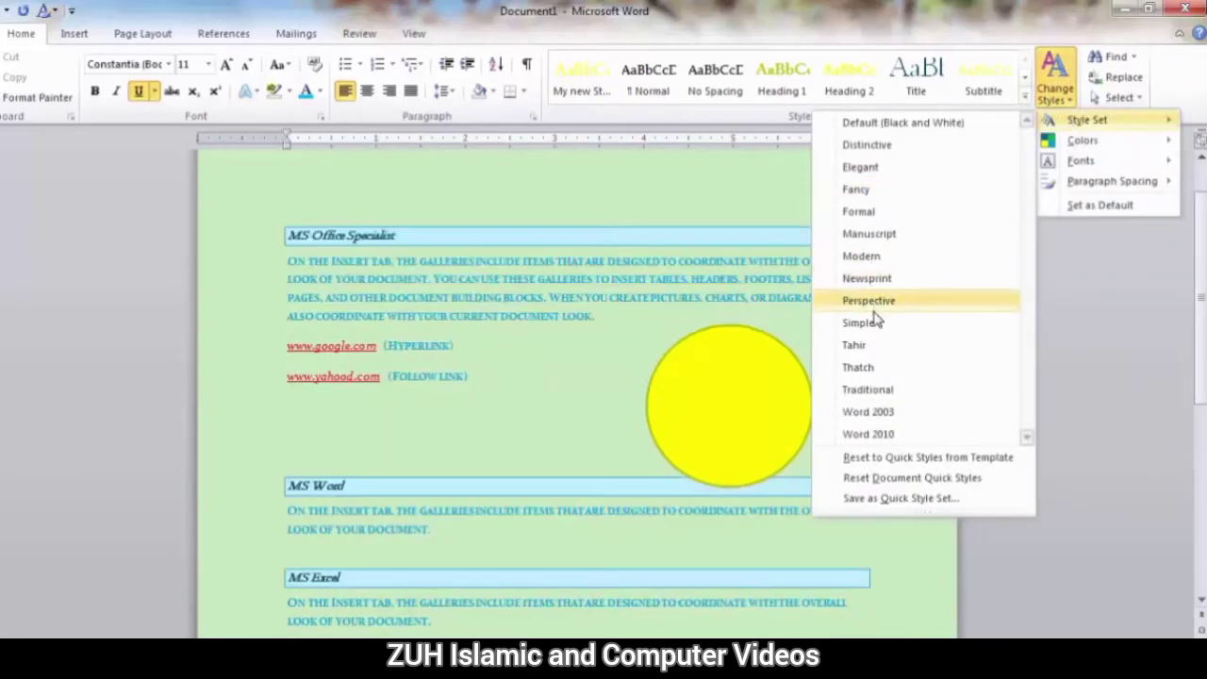
{"action": "left_click", "coordinate": [873, 345]}
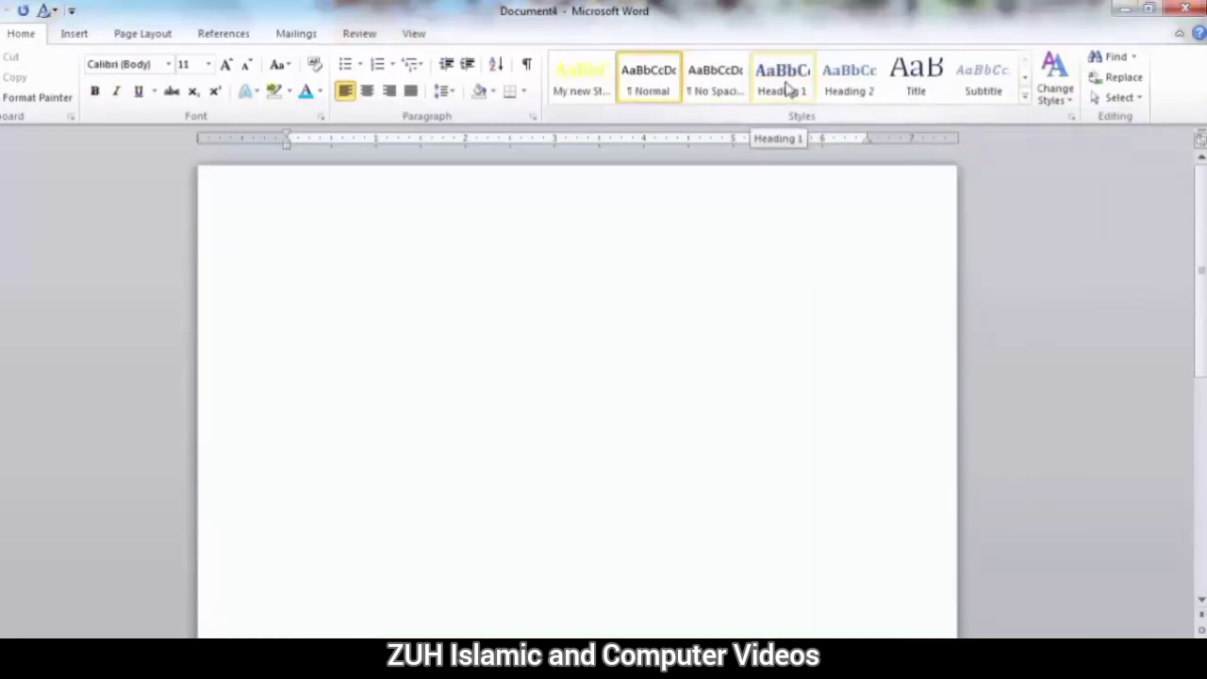
{"action": "left_click", "coordinate": [1184, 9]}
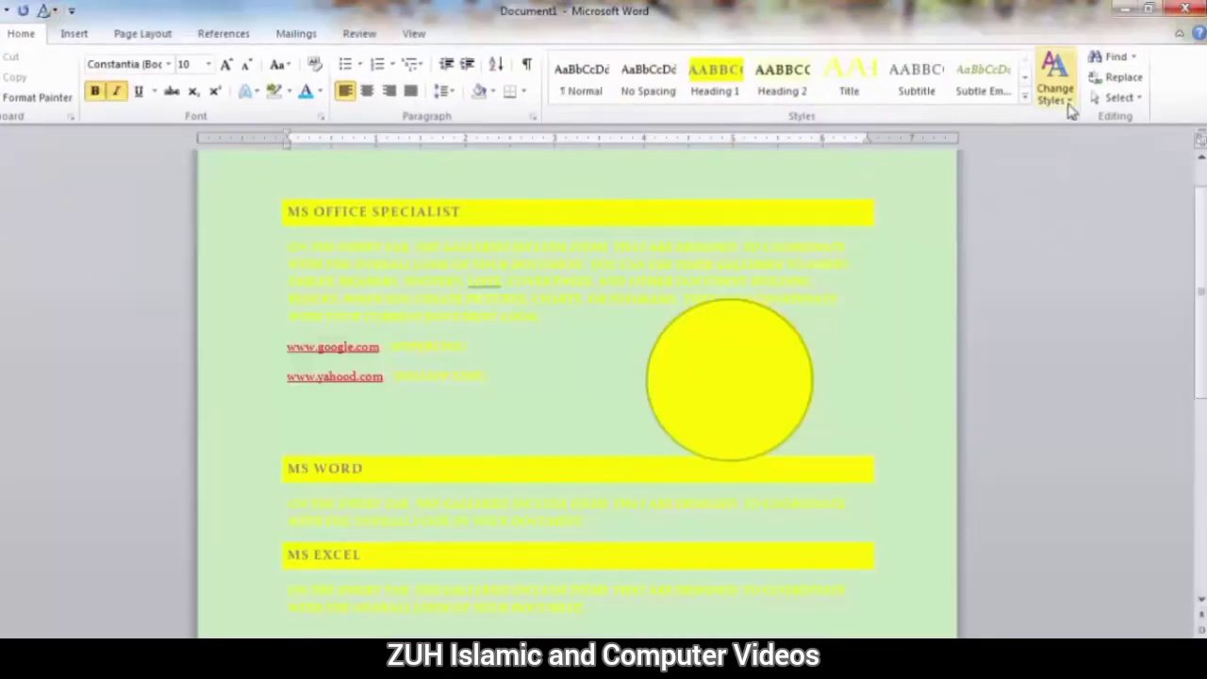
Set the current style set and theme as the default and create a new blank document.
{"action": "left_click", "coordinate": [1069, 104]}
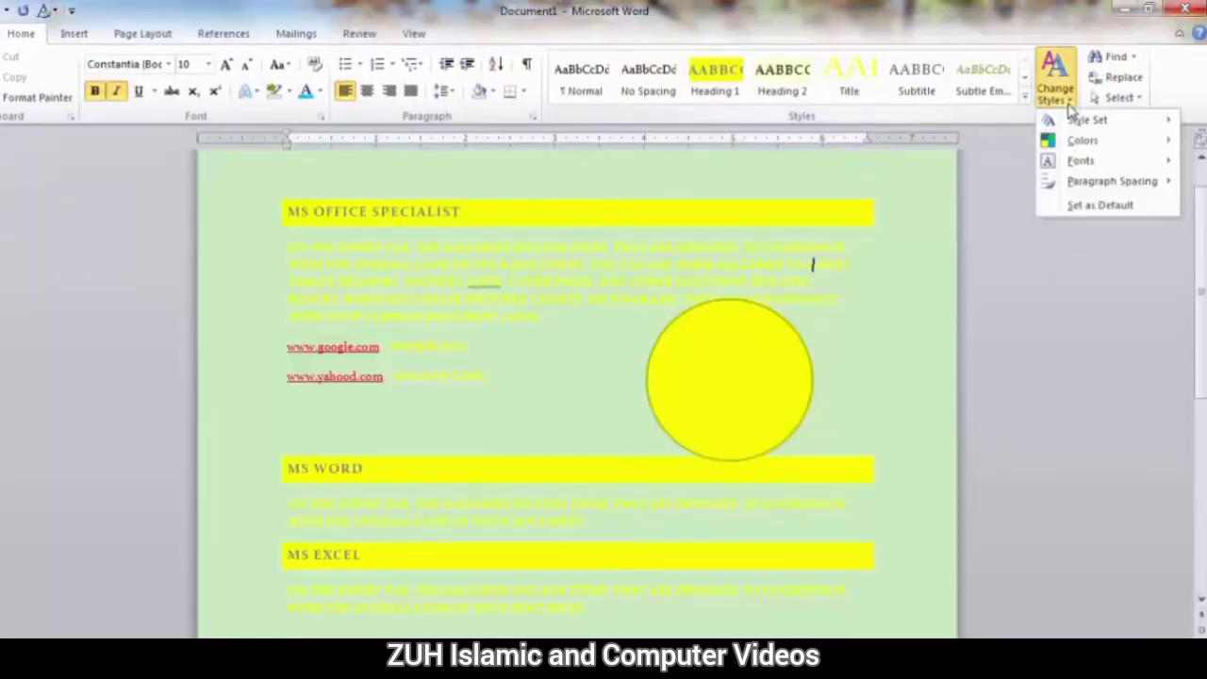
{"action": "left_click", "coordinate": [1063, 208]}
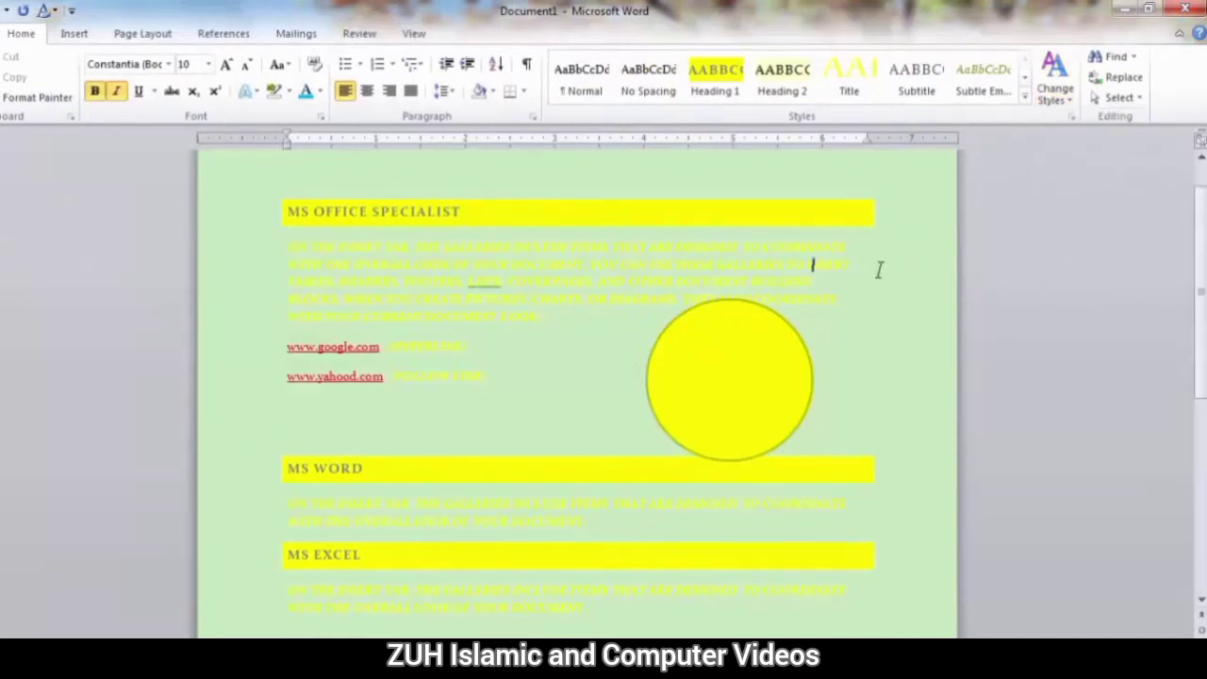
{"action": "key", "text": "ctrl+n"}
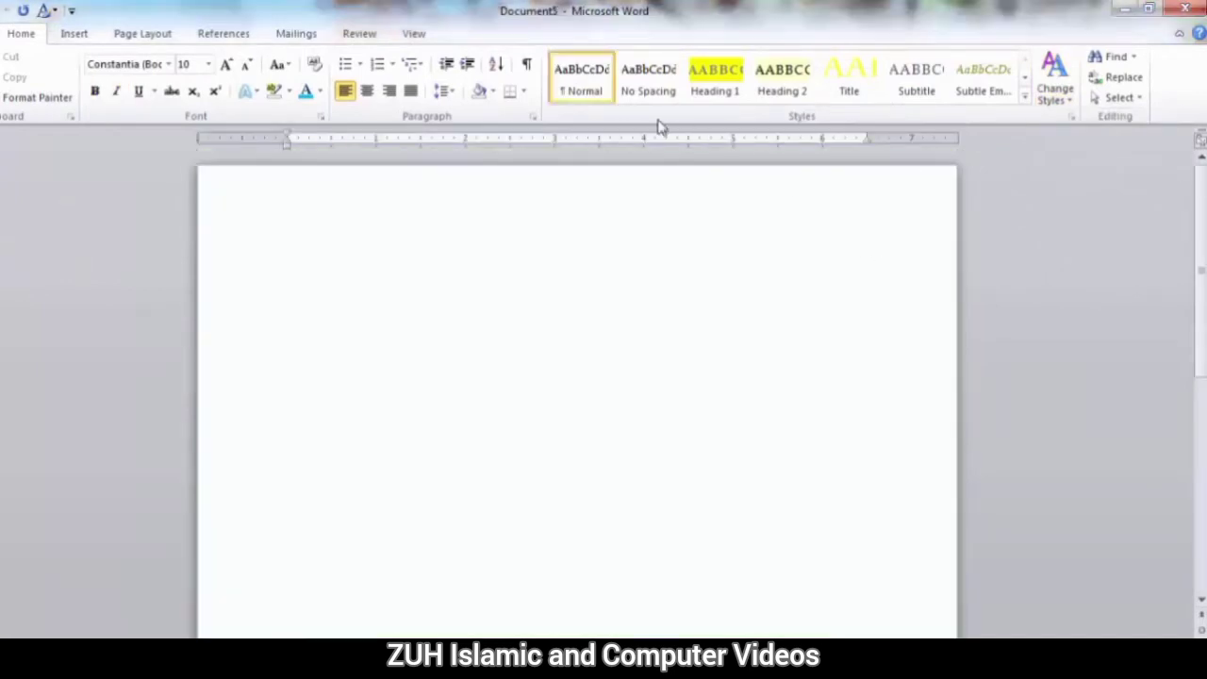
Draw a test rectangle with two rounded upper corners, about 3.39" wide by 1.92" high, and undo it.
{"action": "left_click", "coordinate": [75, 34]}
{"action": "left_click", "coordinate": [212, 76]}
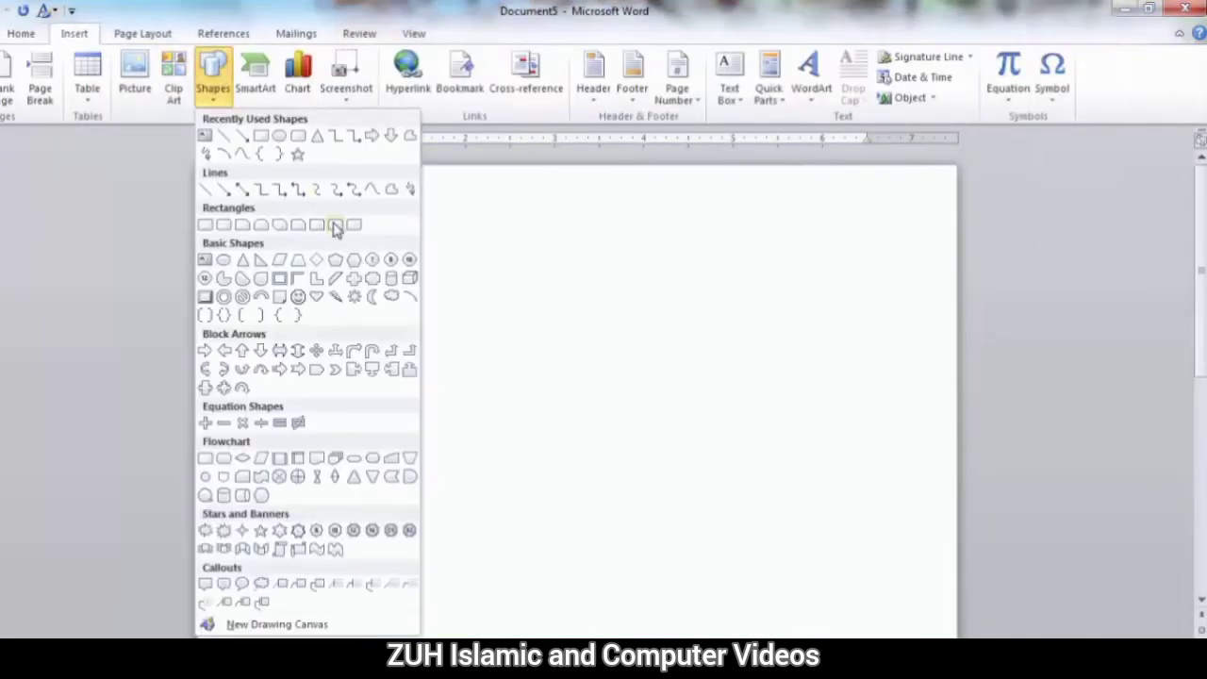
{"action": "left_click", "coordinate": [335, 224]}
{"action": "left_click_drag", "start_coordinate": [469, 346], "coordinate": [772, 519]}
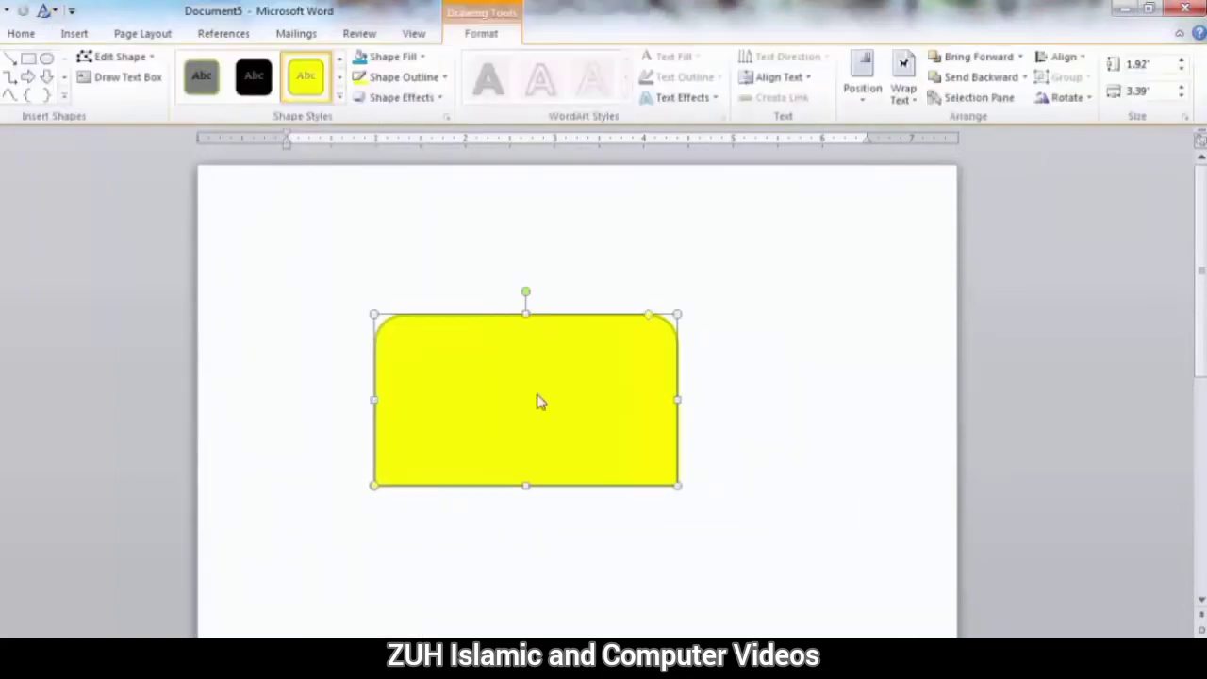
{"action": "key", "text": "ctrl+z"}
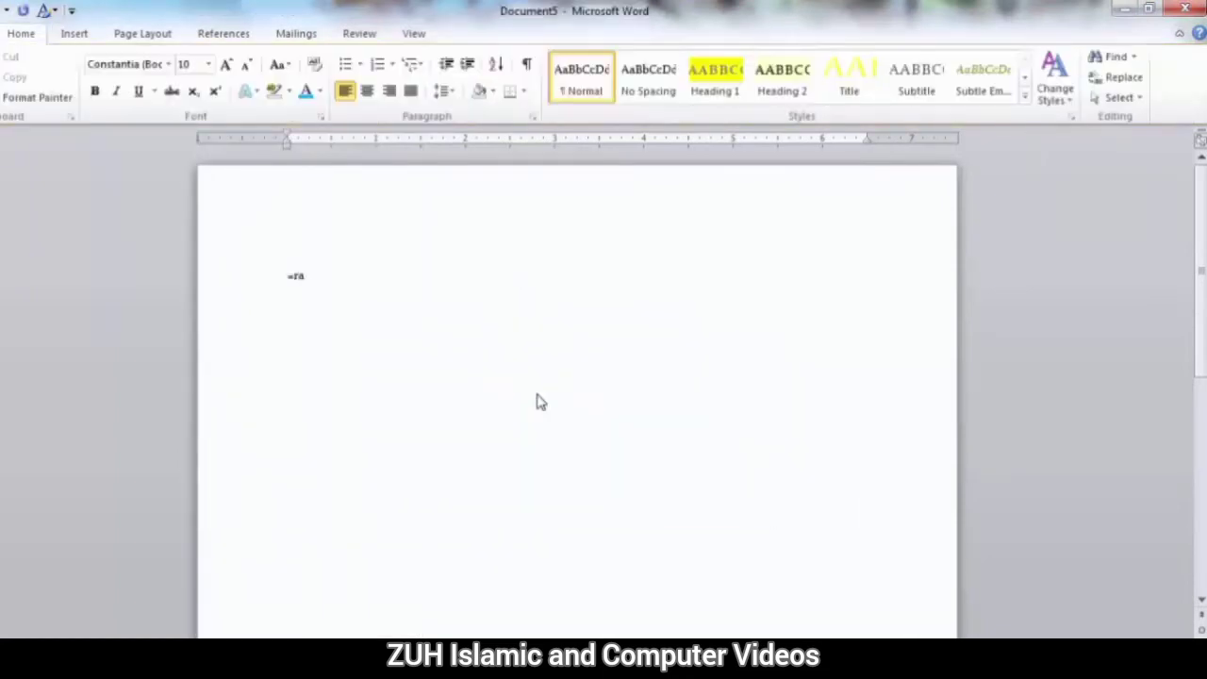
Generate three paragraphs of random sample text, and try Heading 1 on the first paragraph before undoing it.
{"action": "key", "text": "Return"}
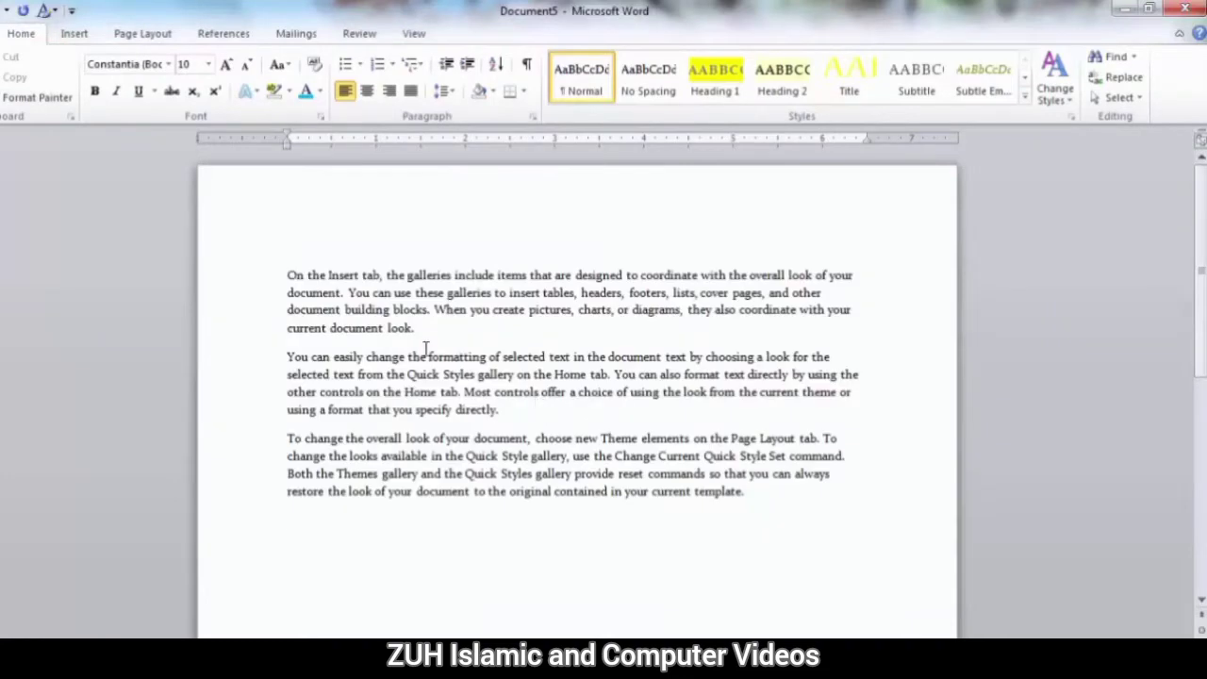
{"action": "triple_click", "coordinate": [428, 327]}
{"action": "left_click", "coordinate": [715, 77]}
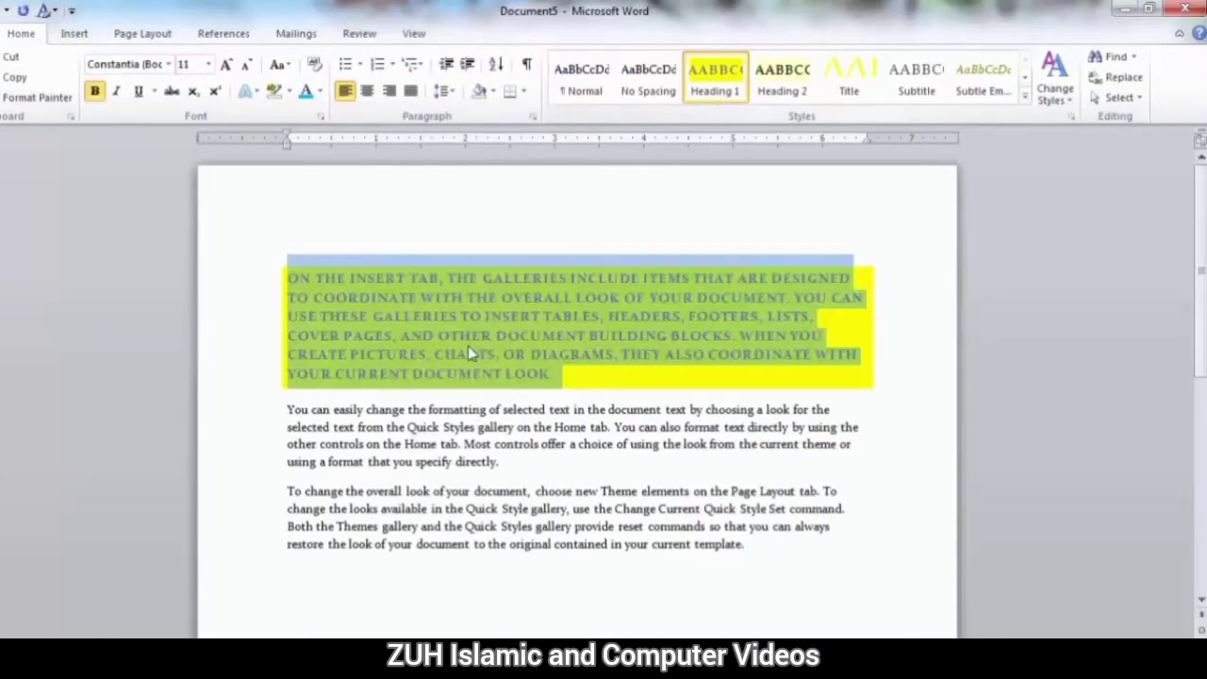
{"action": "key", "text": "ctrl+z"}
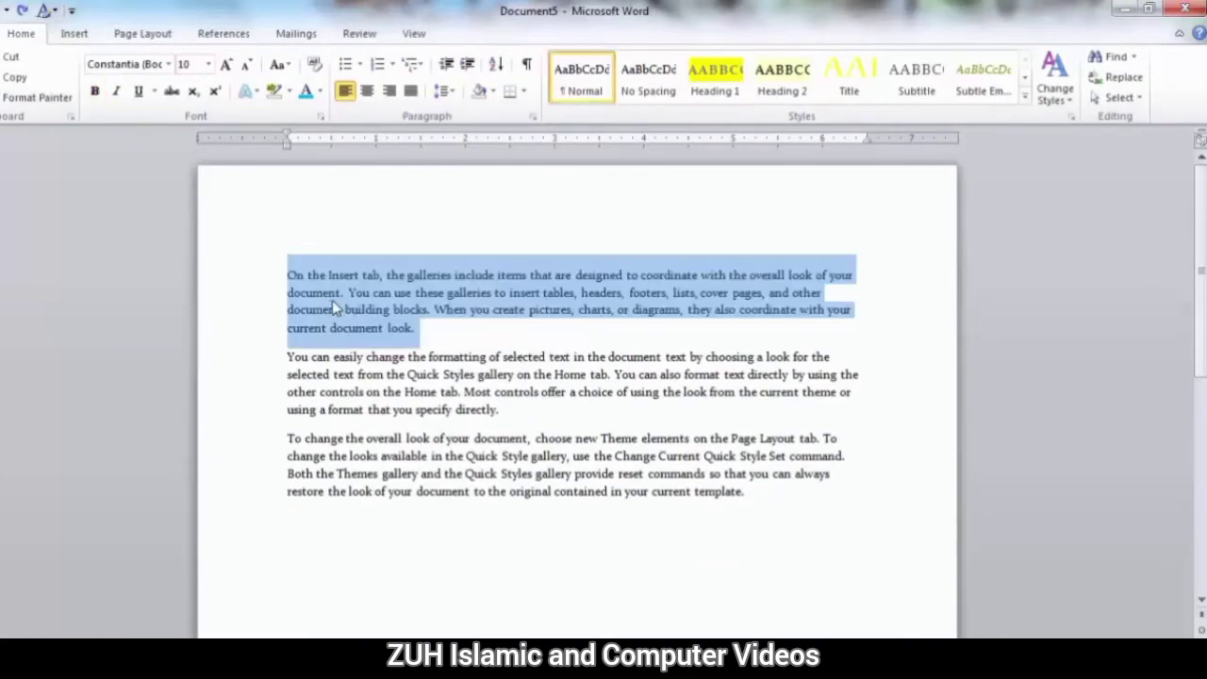
Add the line "Software" above the first paragraph and format it as Heading 1.
{"action": "left_click", "coordinate": [332, 296]}
{"action": "key", "text": "Return"}
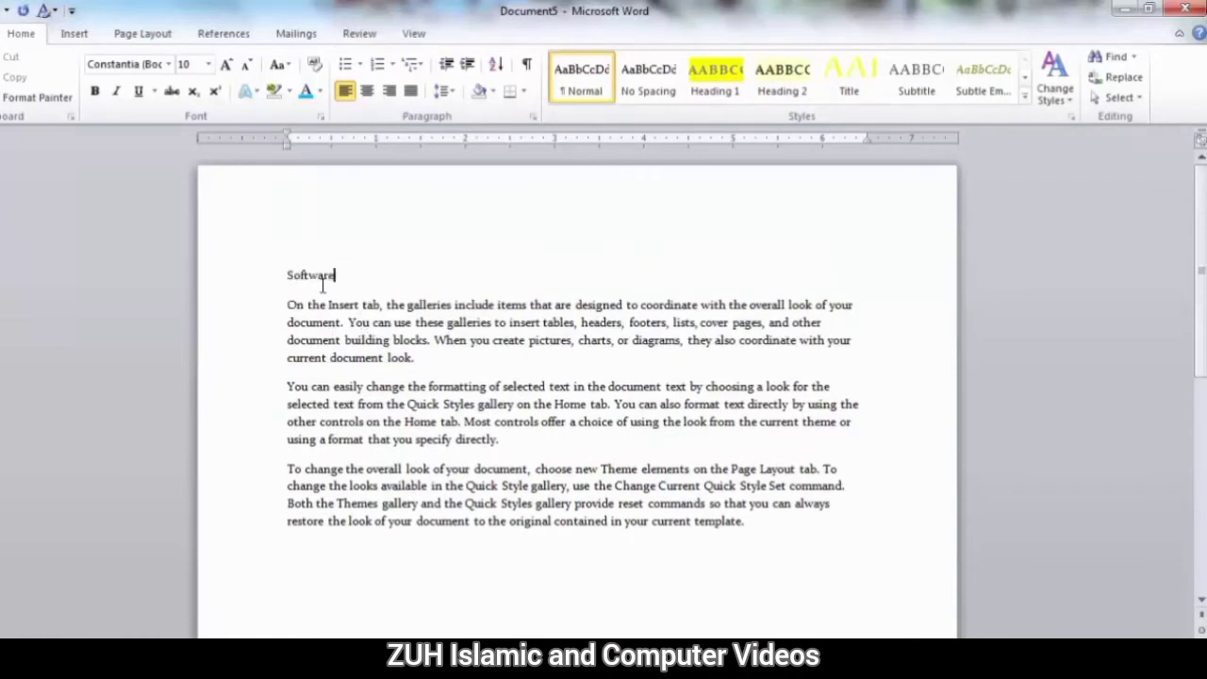
{"action": "left_click_drag", "start_coordinate": [336, 275], "coordinate": [272, 269]}
{"action": "left_click", "coordinate": [715, 78]}
{"action": "left_click", "coordinate": [415, 366]}
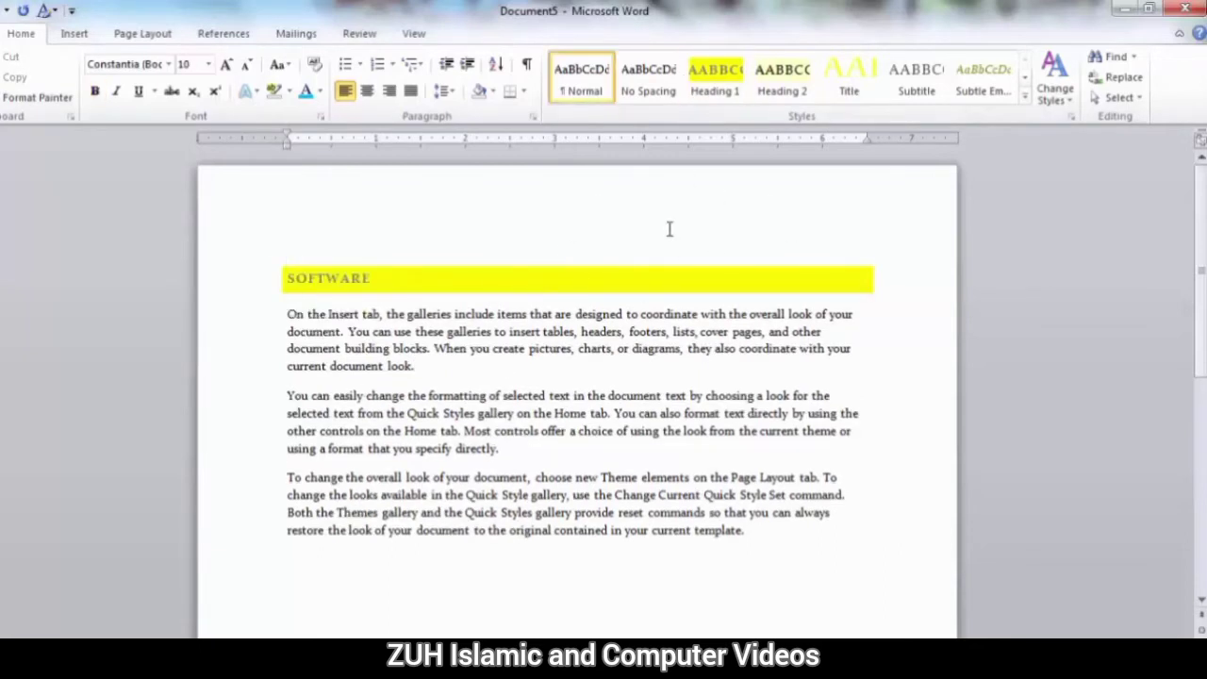
Apply the Word 2010 style set and the built-in Office theme colours to the document.
{"action": "left_click", "coordinate": [1056, 76]}
{"action": "mouse_move", "coordinate": [1069, 126]}
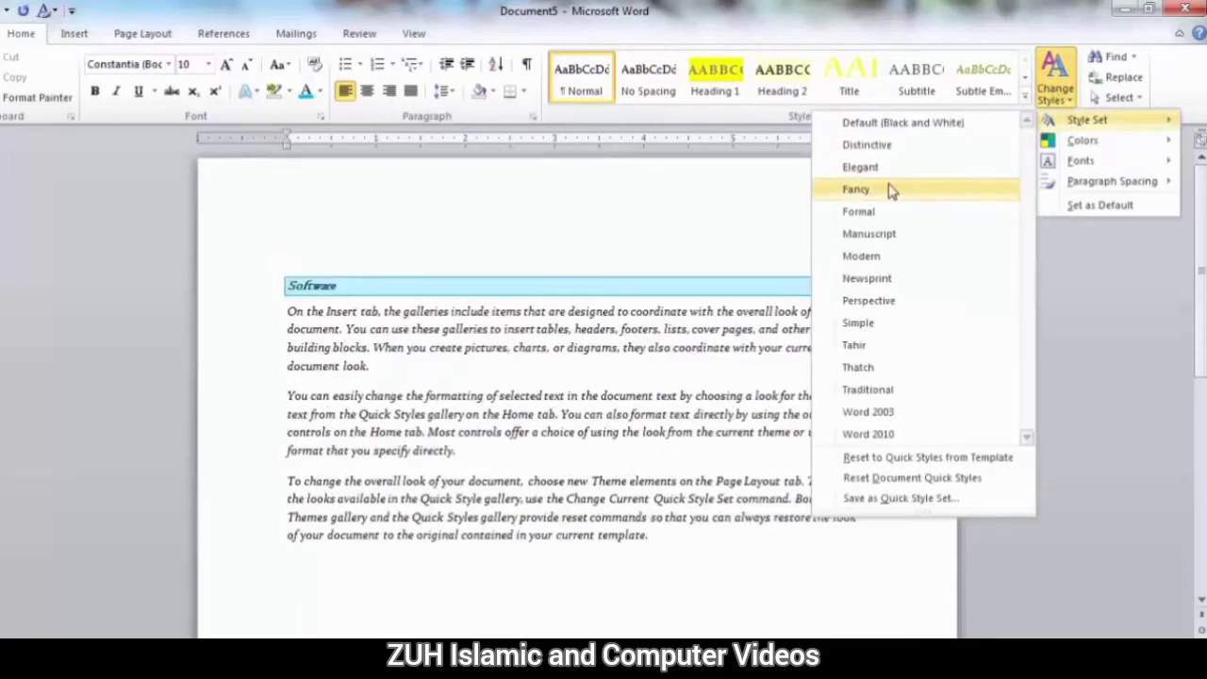
{"action": "left_click", "coordinate": [943, 434]}
{"action": "left_click", "coordinate": [1055, 83]}
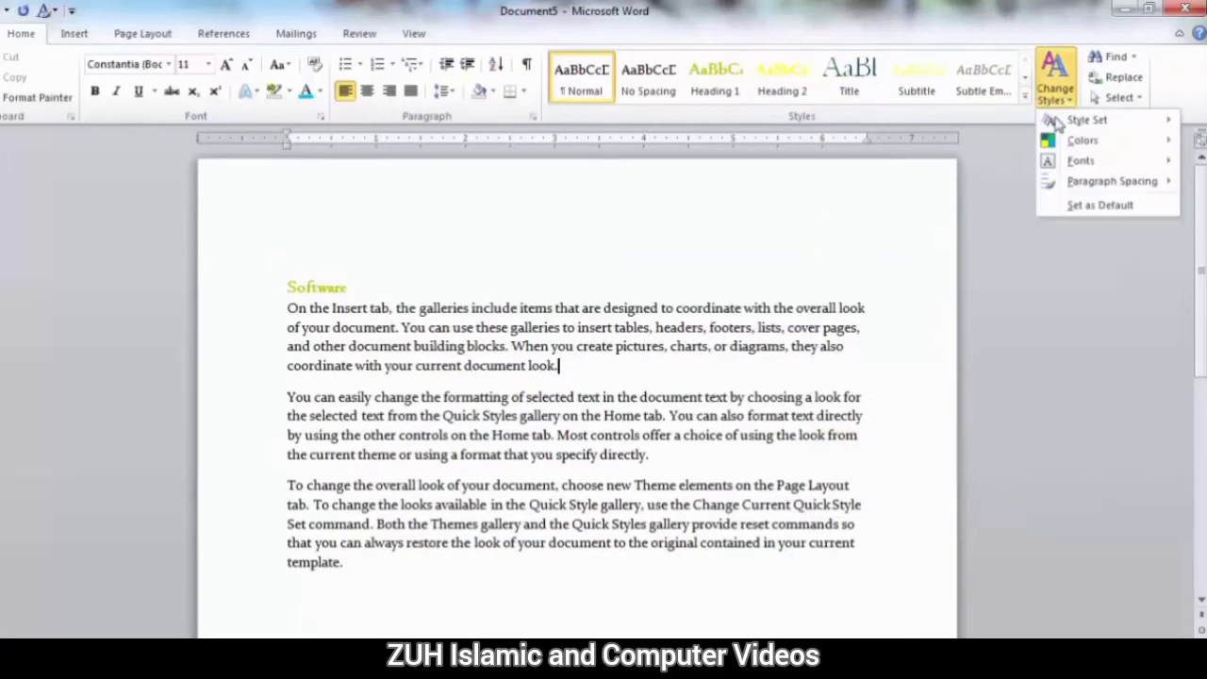
{"action": "mouse_move", "coordinate": [1070, 140]}
{"action": "left_click", "coordinate": [957, 200]}
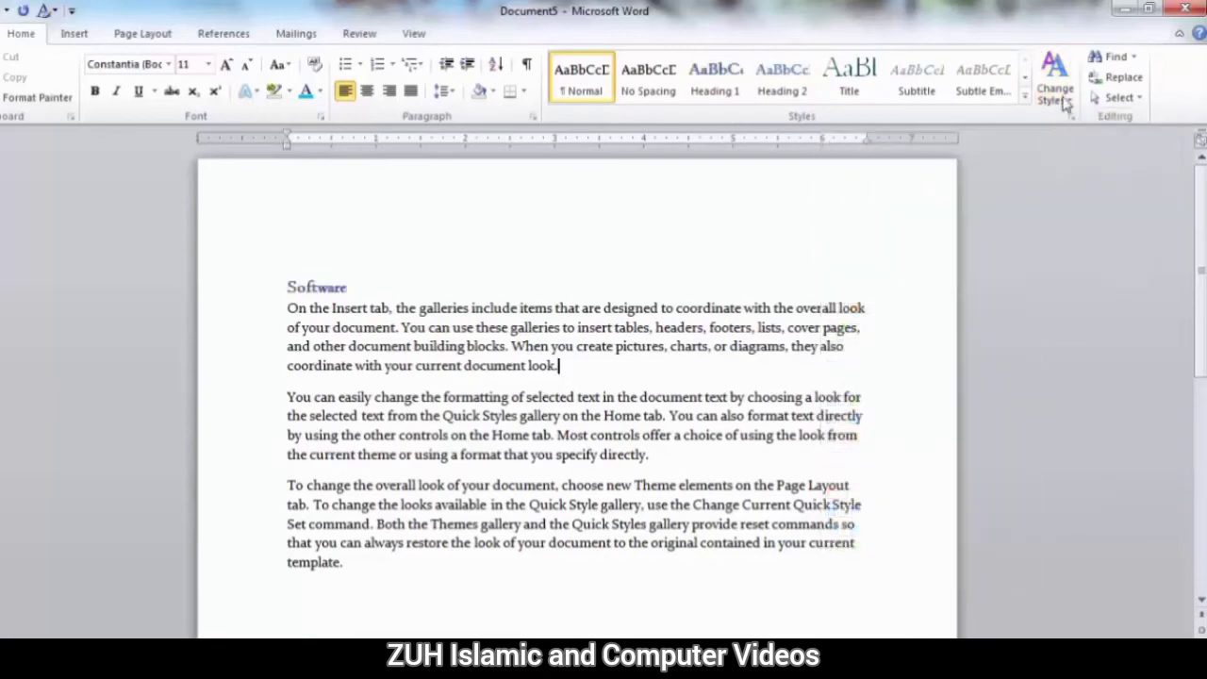
Apply the built-in Office theme fonts (Cambria and Calibri) and the Open paragraph spacing to the document.
{"action": "left_click", "coordinate": [1056, 83]}
{"action": "mouse_move", "coordinate": [1071, 162]}
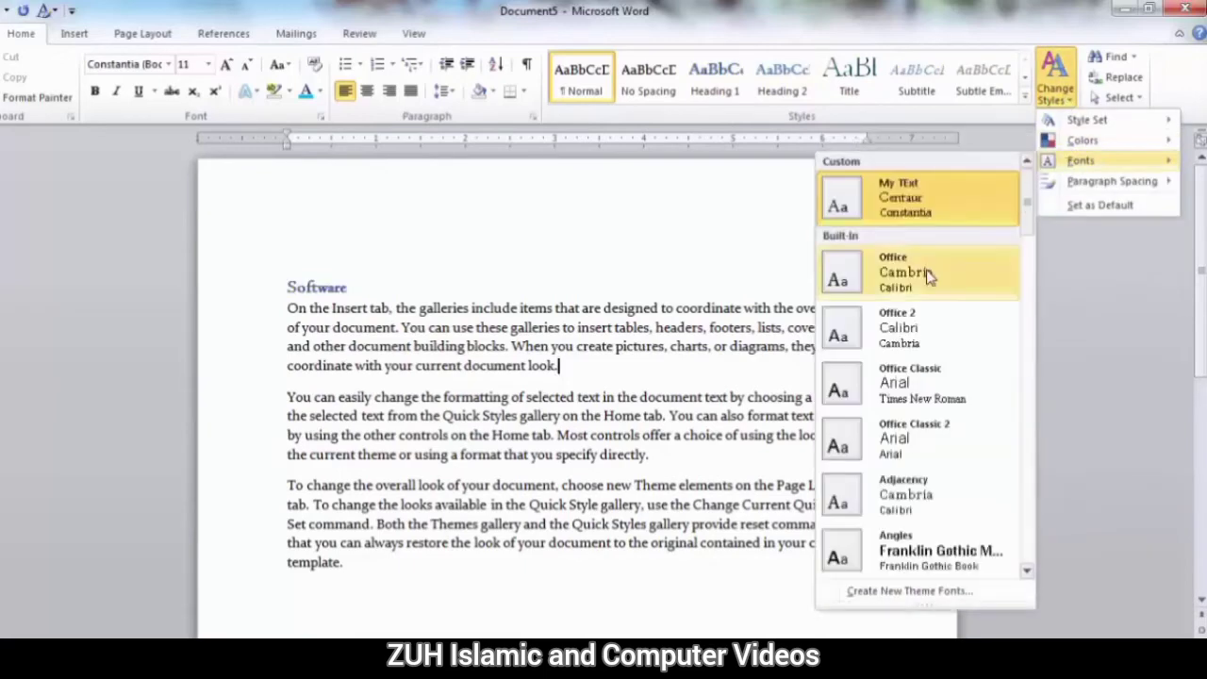
{"action": "left_click", "coordinate": [892, 271]}
{"action": "left_click", "coordinate": [1048, 81]}
{"action": "mouse_move", "coordinate": [1068, 185]}
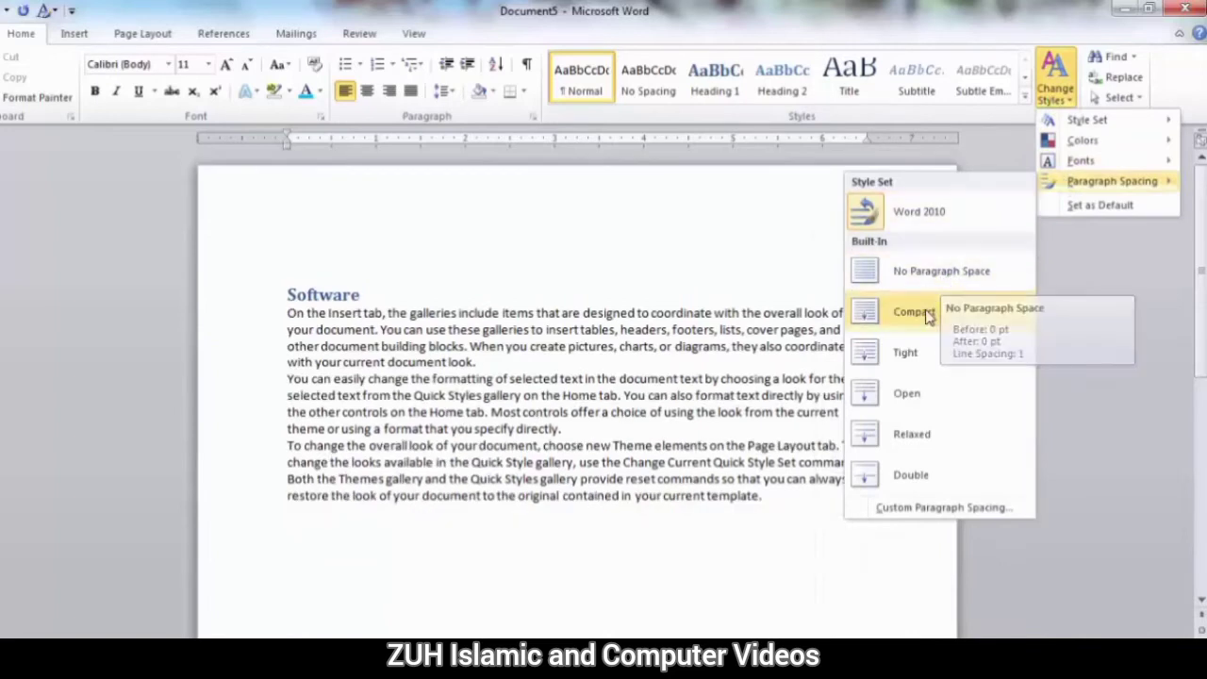
{"action": "left_click", "coordinate": [908, 392]}
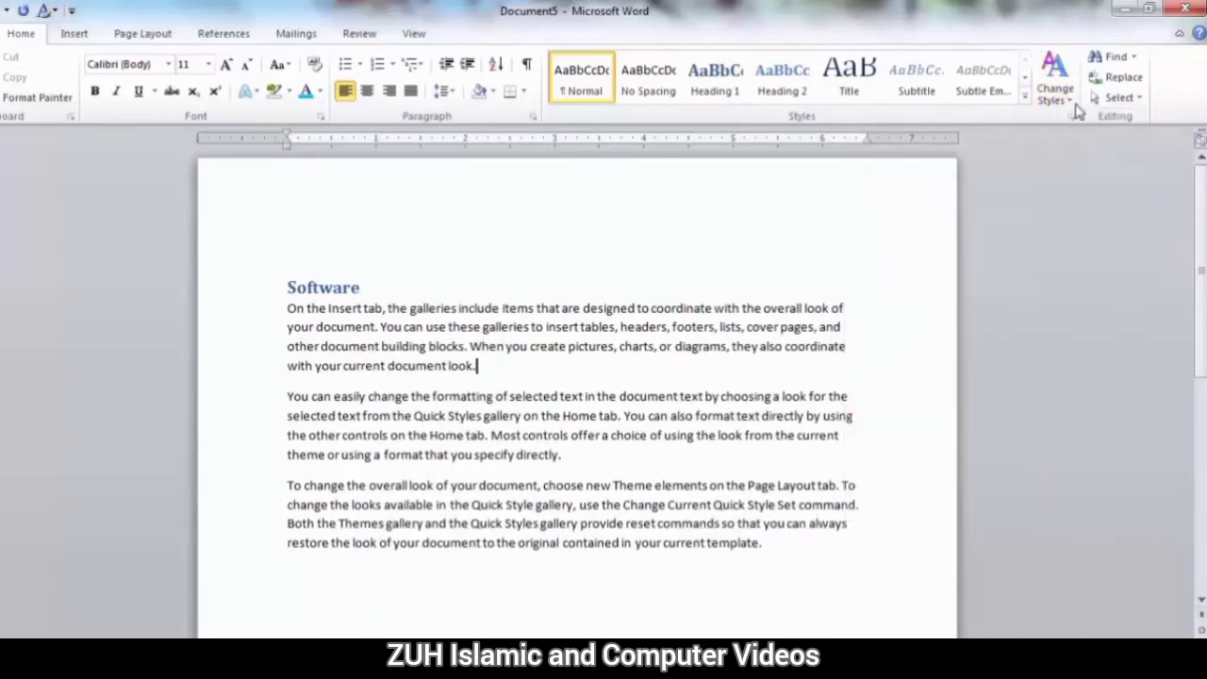
Make the current Word 2010 style set and Office theme the default and create a new blank document.
{"action": "left_click", "coordinate": [1054, 80]}
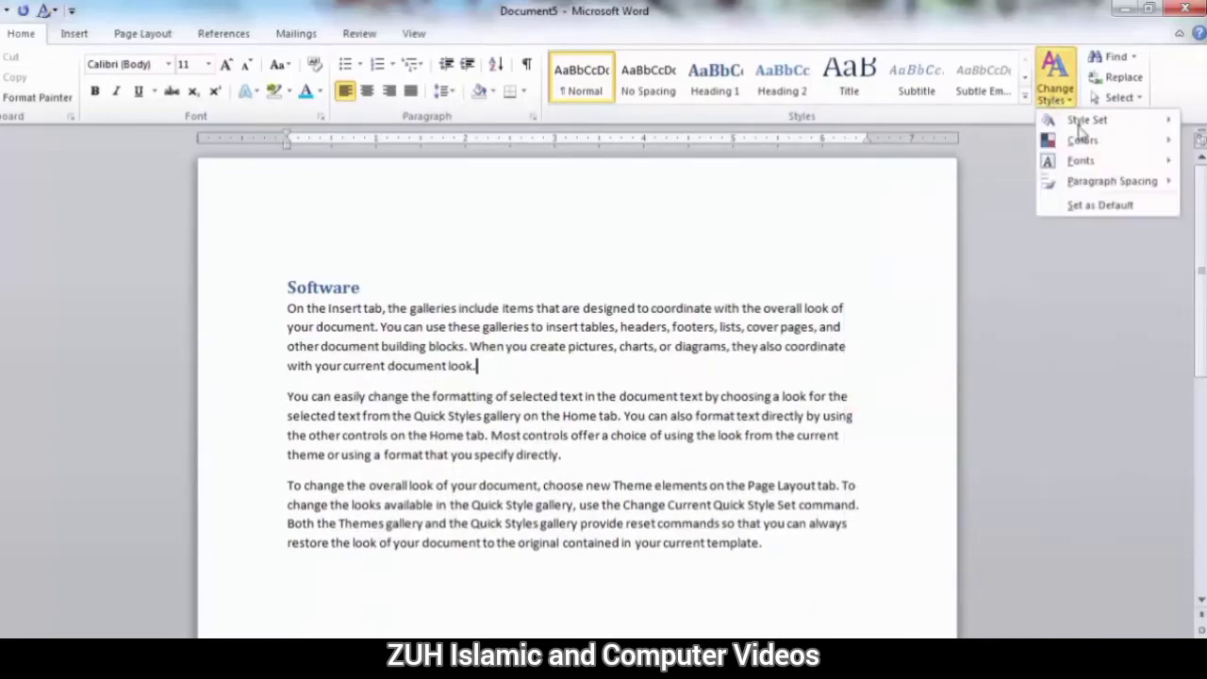
{"action": "left_click", "coordinate": [765, 347]}
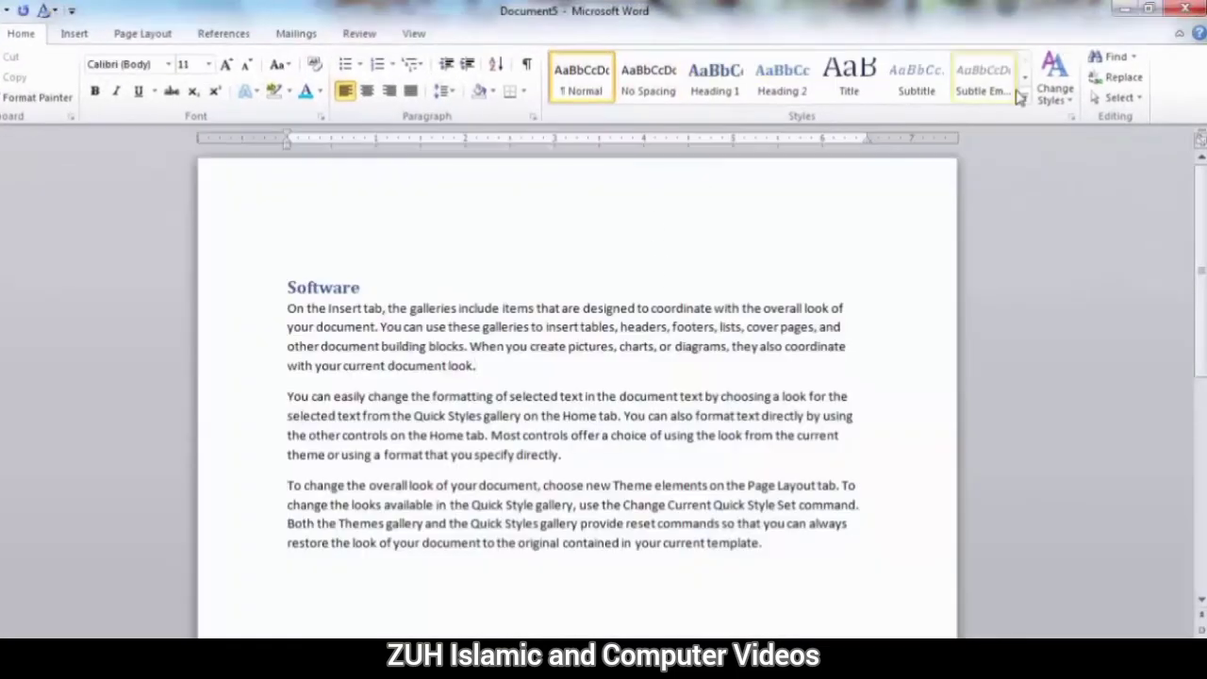
{"action": "left_click", "coordinate": [1055, 90]}
{"action": "left_click", "coordinate": [1097, 206]}
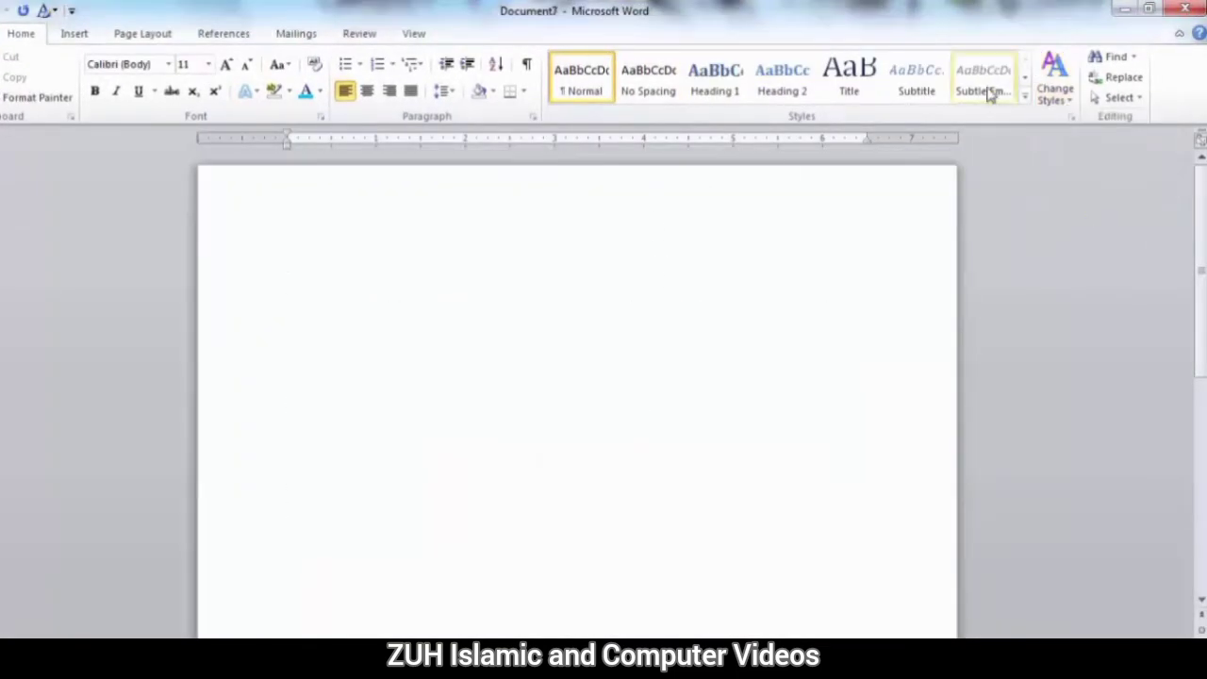
Examine the expanded quick styles gallery and the list of styles in the Styles pane, leaving the pane closed.
{"action": "left_click", "coordinate": [1025, 98]}
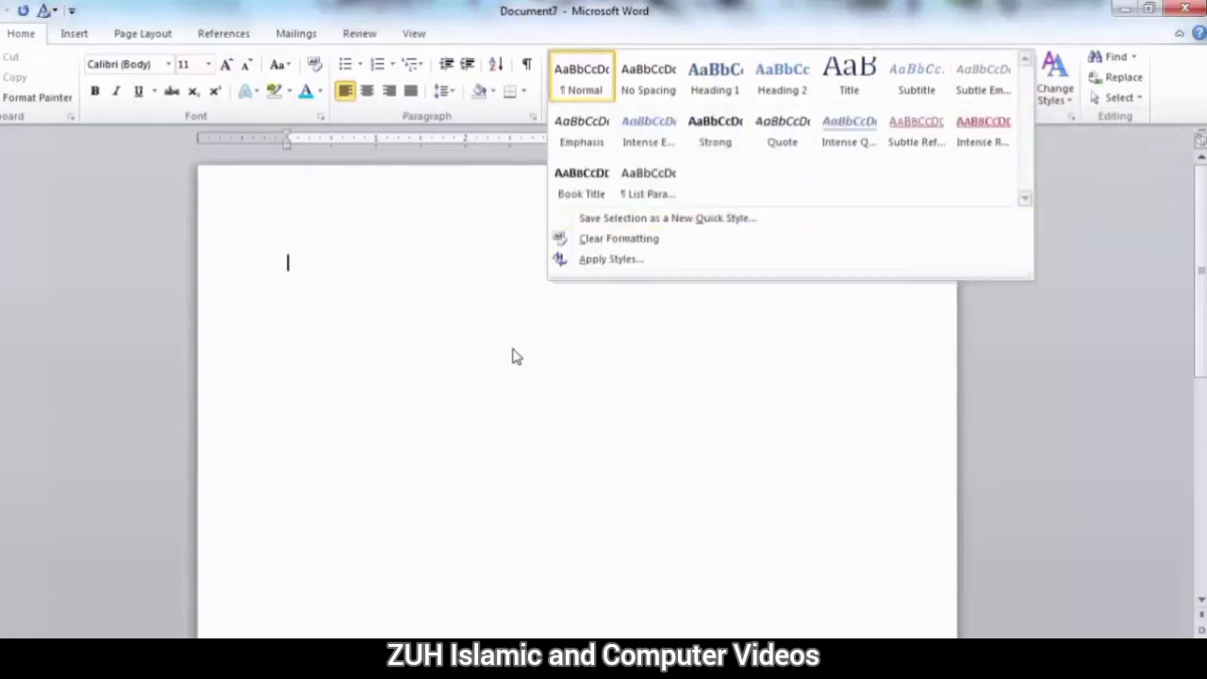
{"action": "left_click", "coordinate": [476, 339]}
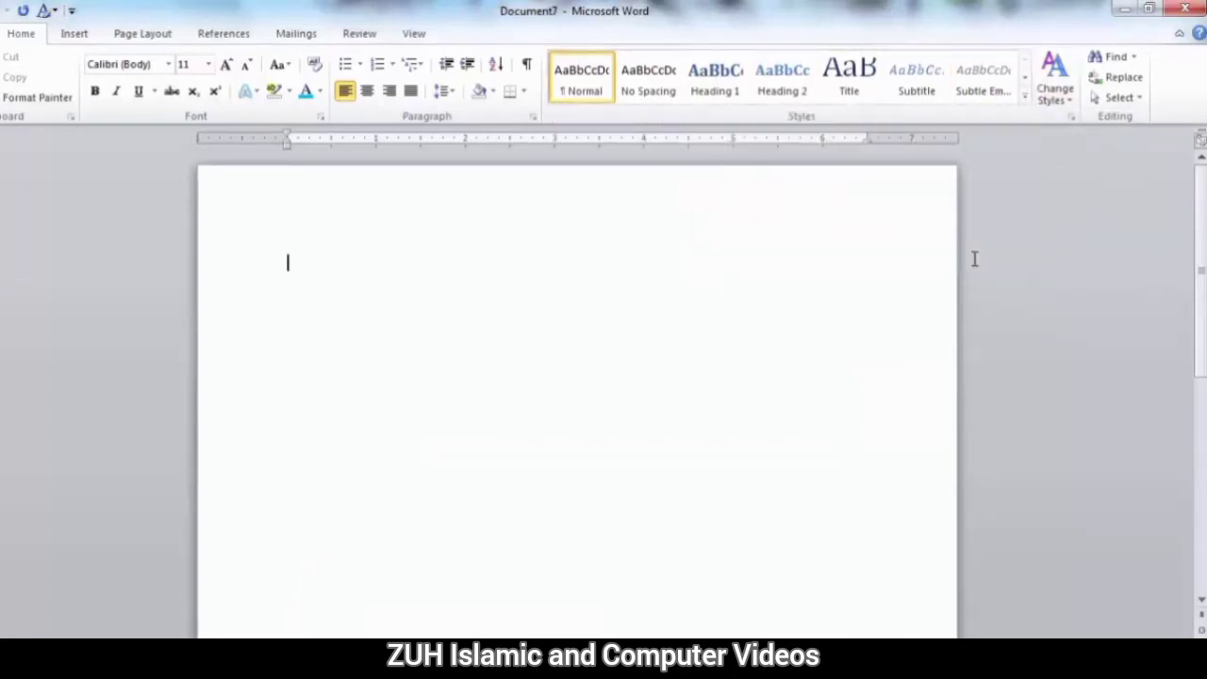
{"action": "left_click", "coordinate": [1074, 117]}
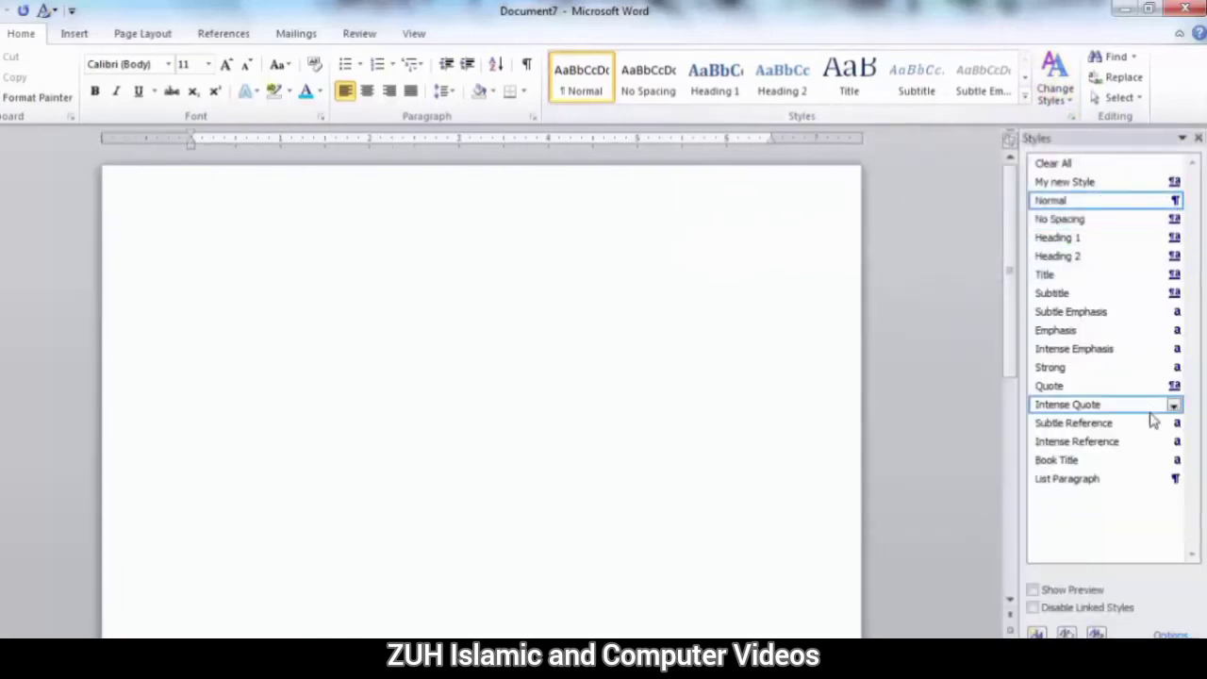
{"action": "left_click", "coordinate": [1200, 140]}
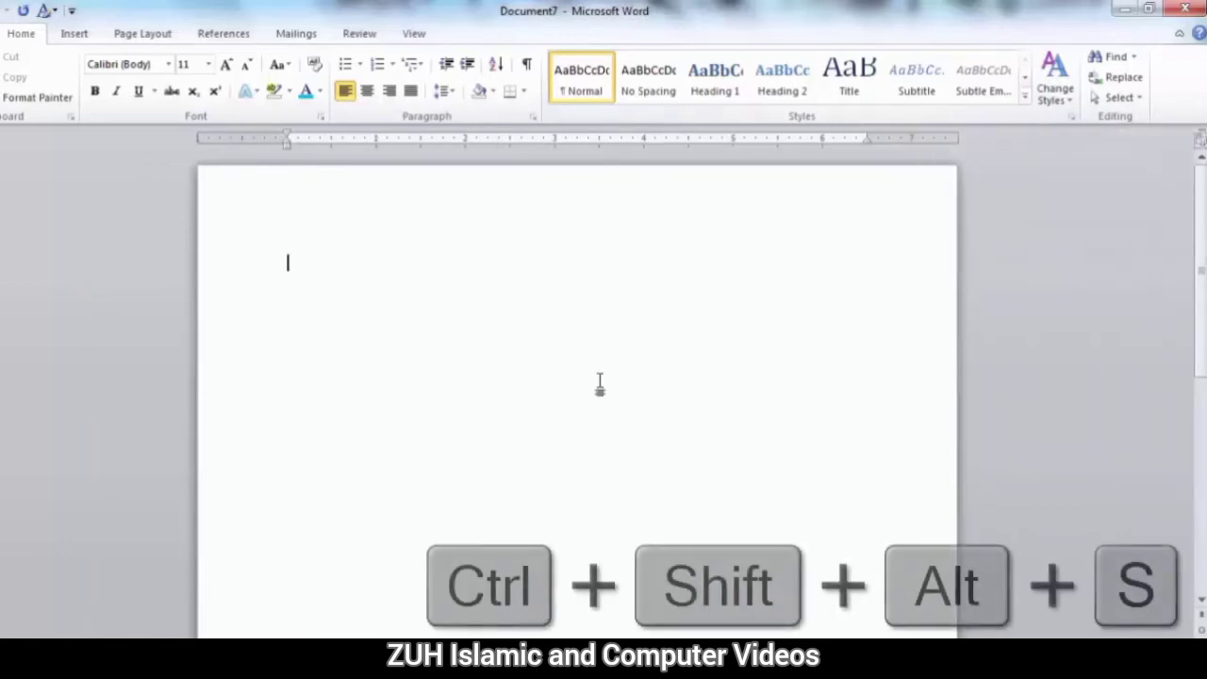
Reopen the Styles pane and inspect the formatting details of the listed styles, including My new Style.
{"action": "key", "text": "ctrl+shift+alt+s"}
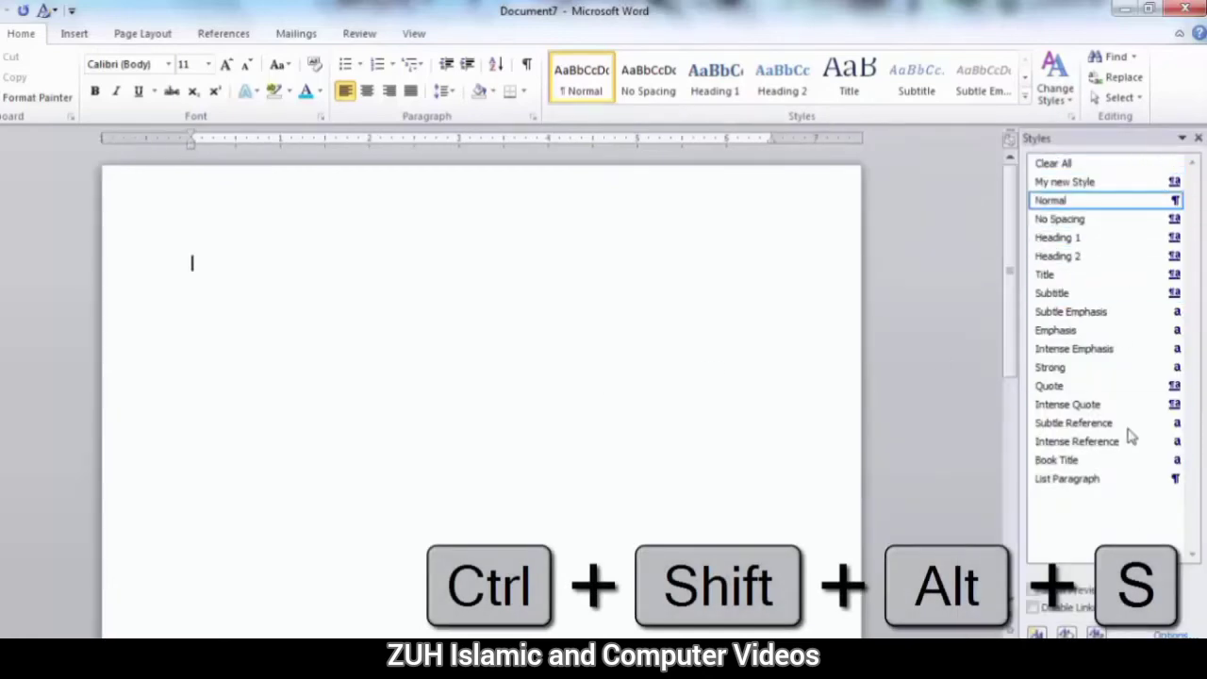
{"action": "mouse_move", "coordinate": [1063, 241]}
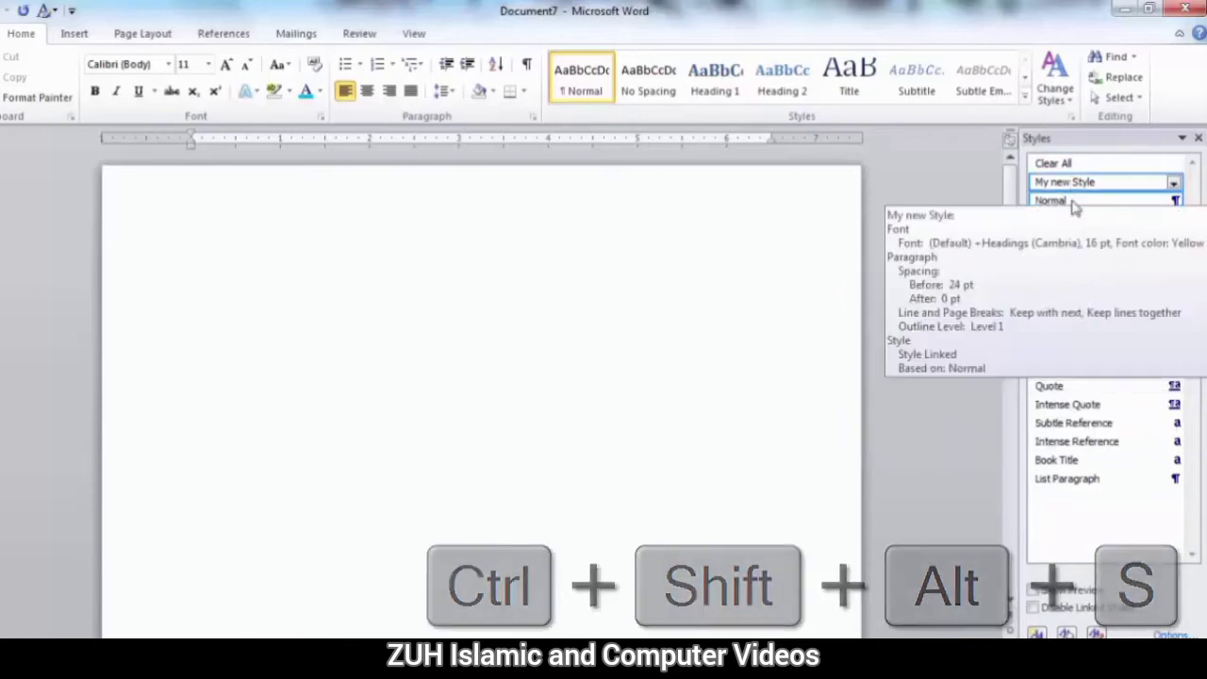
{"action": "mouse_move", "coordinate": [1084, 294]}
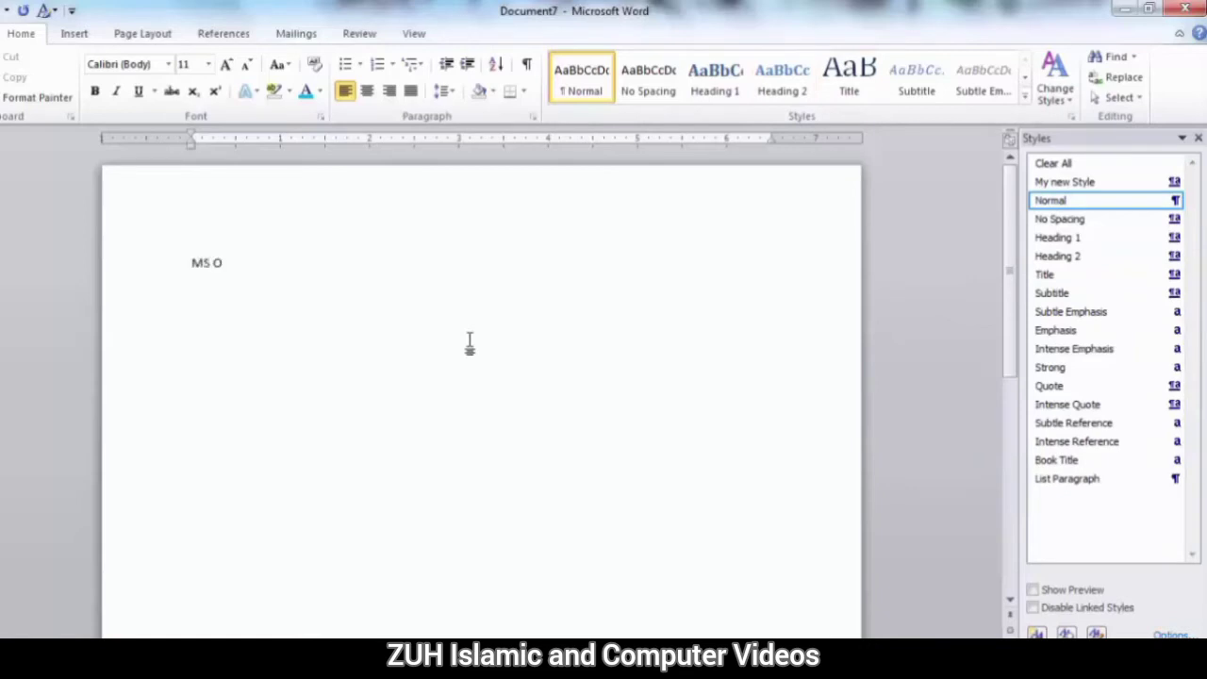
Enter the line "MS Office Specialist" and generate three paragraphs of sample text below it.
{"action": "key", "text": "Return"}
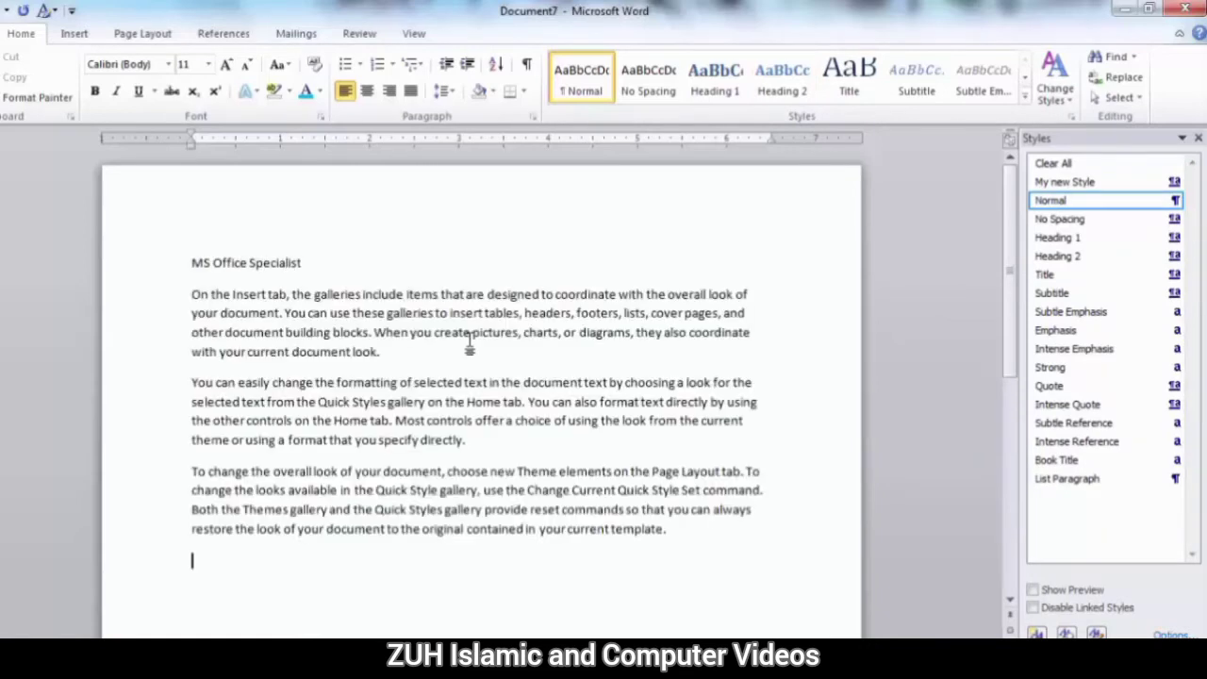
Turn on style previews in the Styles pane and apply the Heading 1 style to the "MS Office Specialist" line.
{"action": "left_click_drag", "start_coordinate": [326, 261], "coordinate": [187, 261]}
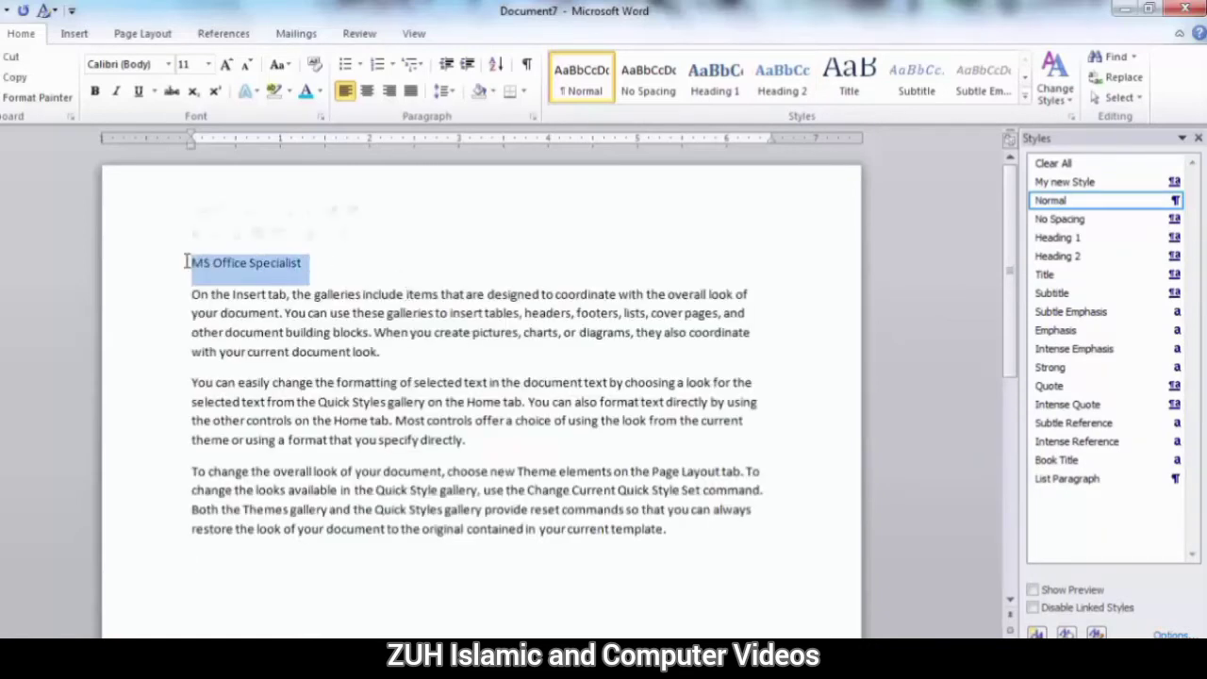
{"action": "left_click", "coordinate": [1069, 591]}
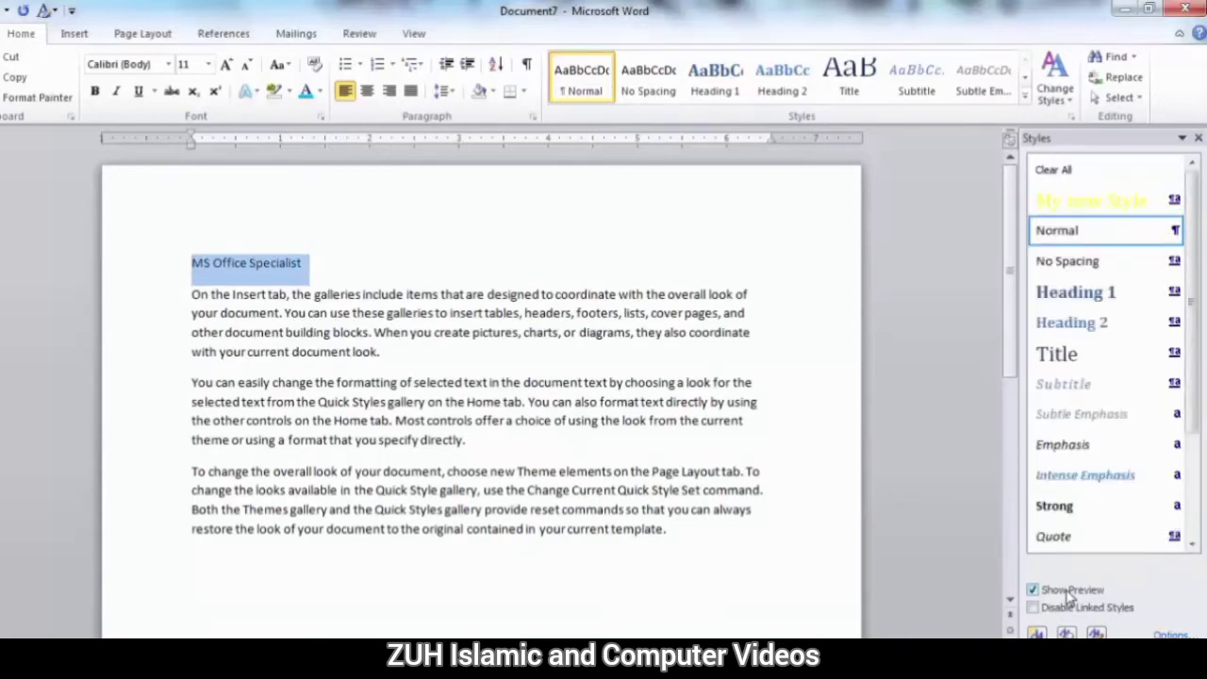
{"action": "left_click", "coordinate": [1092, 302]}
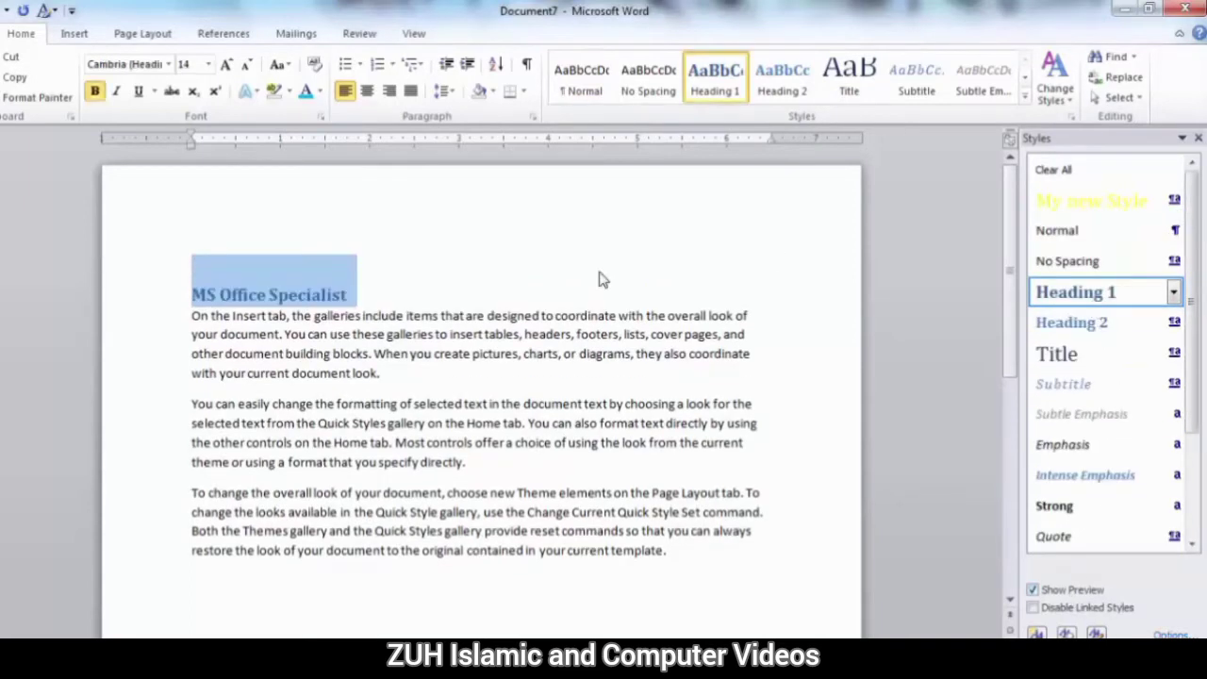
Try the Emphasis style on all three body paragraphs and replace it with Subtle Emphasis.
{"action": "left_click_drag", "start_coordinate": [687, 561], "coordinate": [192, 315]}
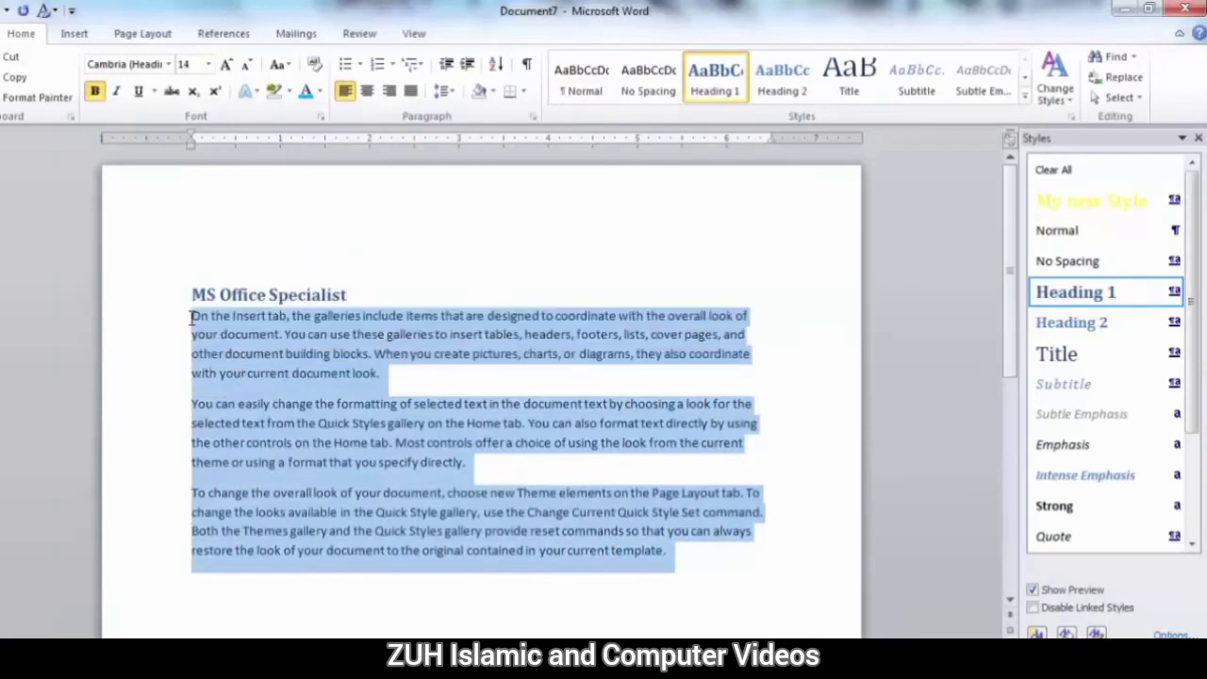
{"action": "scroll", "coordinate": [1131, 349], "scroll_direction": "down", "scroll_amount": 2}
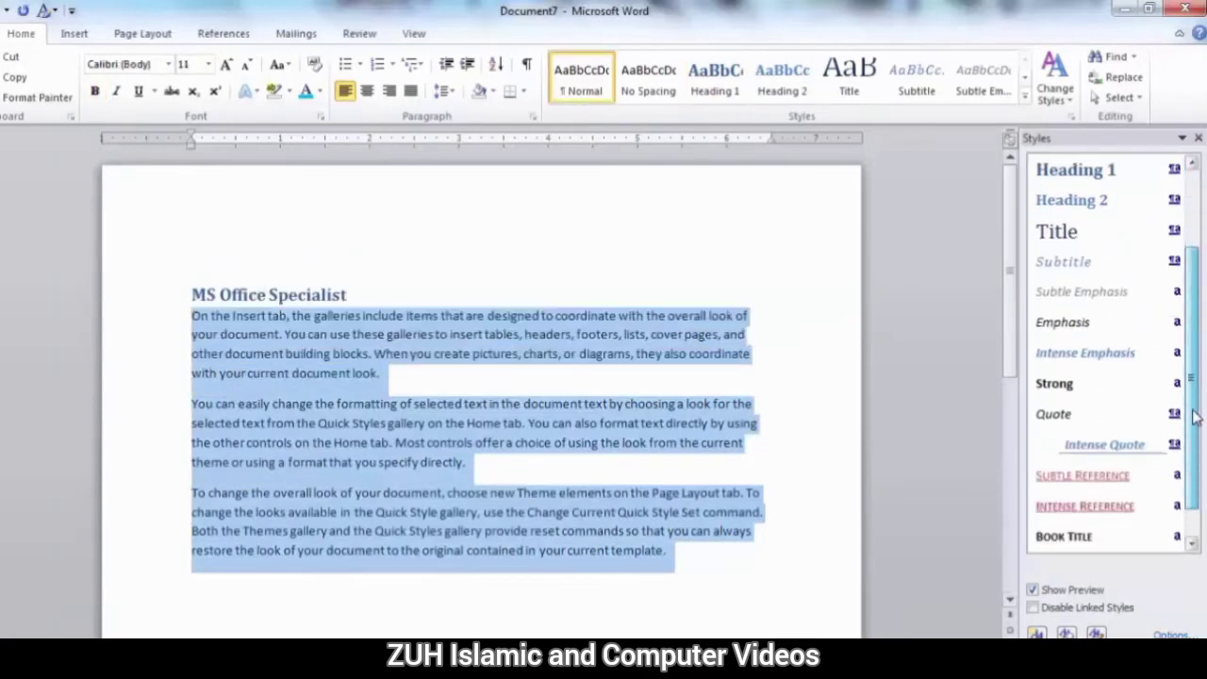
{"action": "left_click", "coordinate": [1085, 325]}
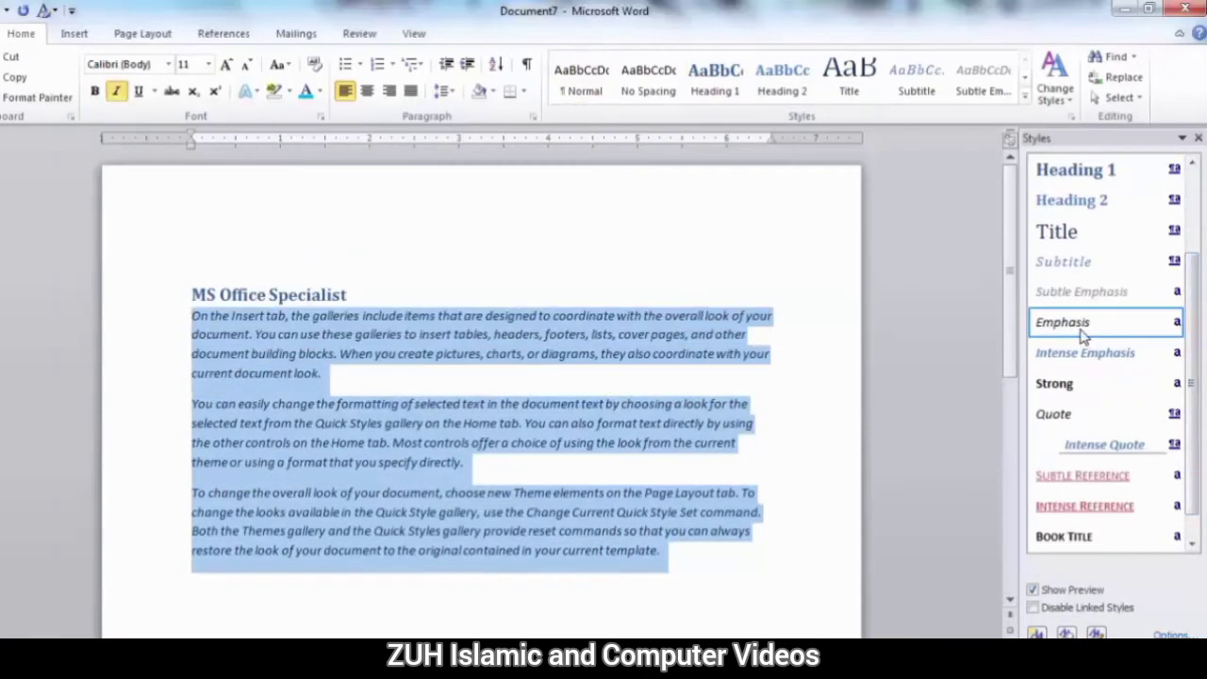
{"action": "left_click", "coordinate": [1074, 298]}
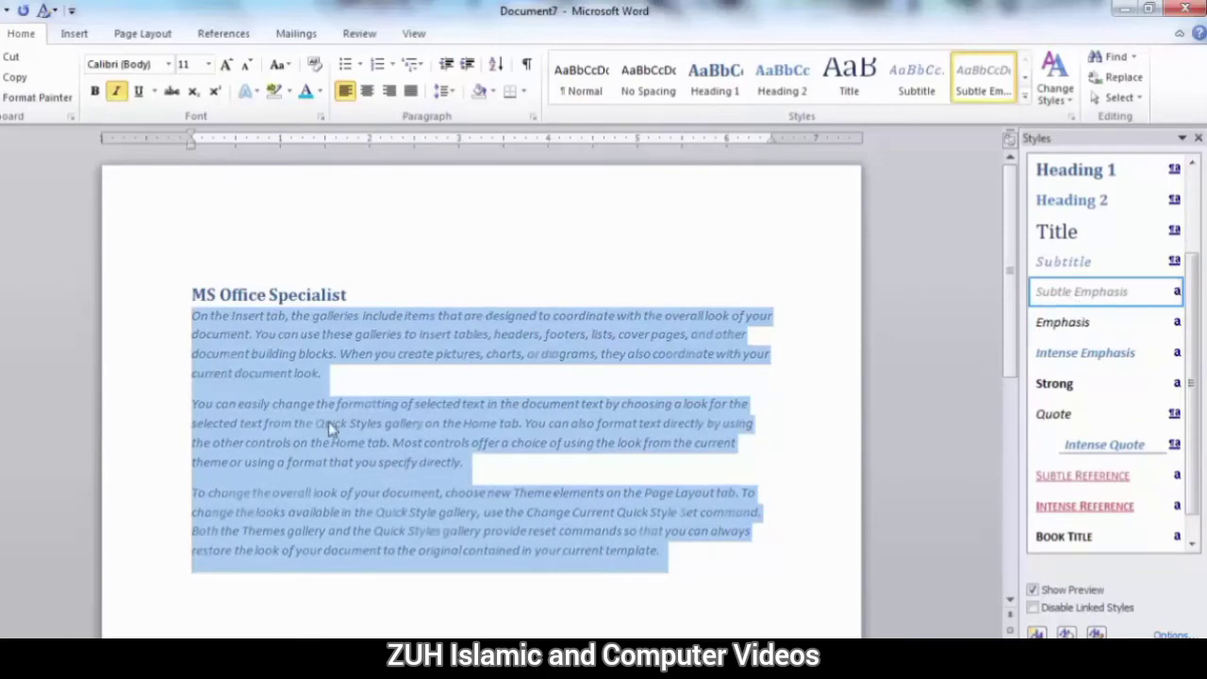
{"action": "left_click", "coordinate": [412, 403]}
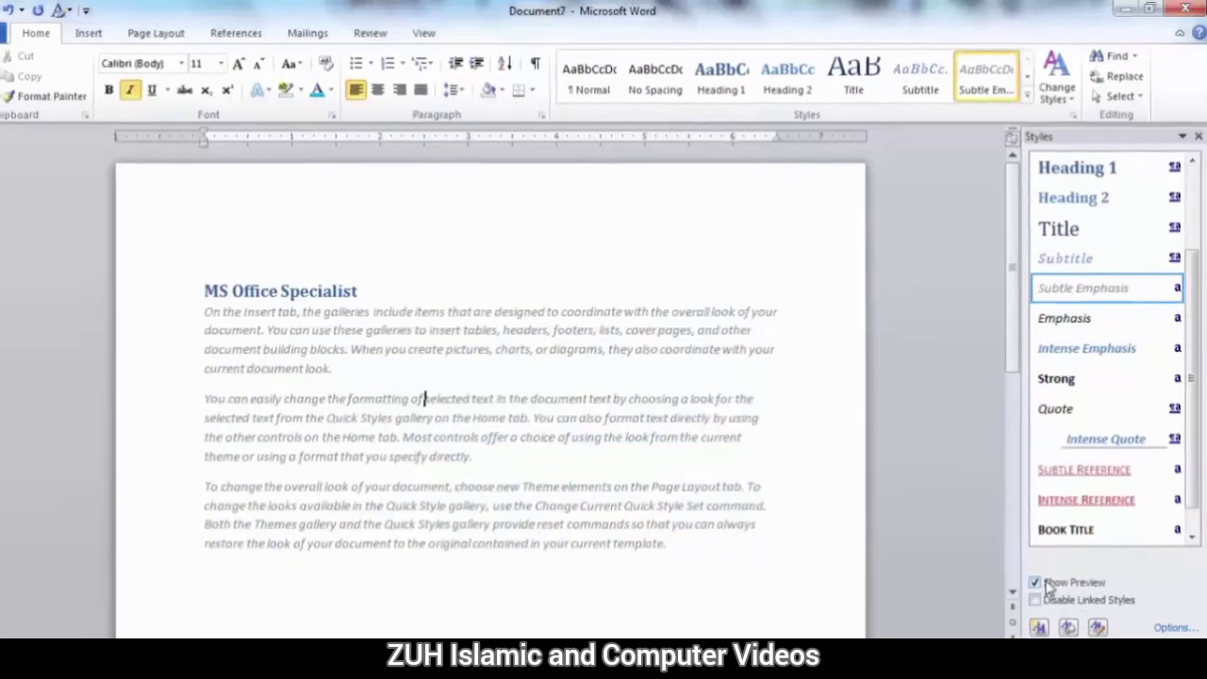
Switch the Styles pane's previews off and back on to compare the two list displays.
{"action": "left_click", "coordinate": [1050, 584]}
{"action": "left_click", "coordinate": [1050, 585]}
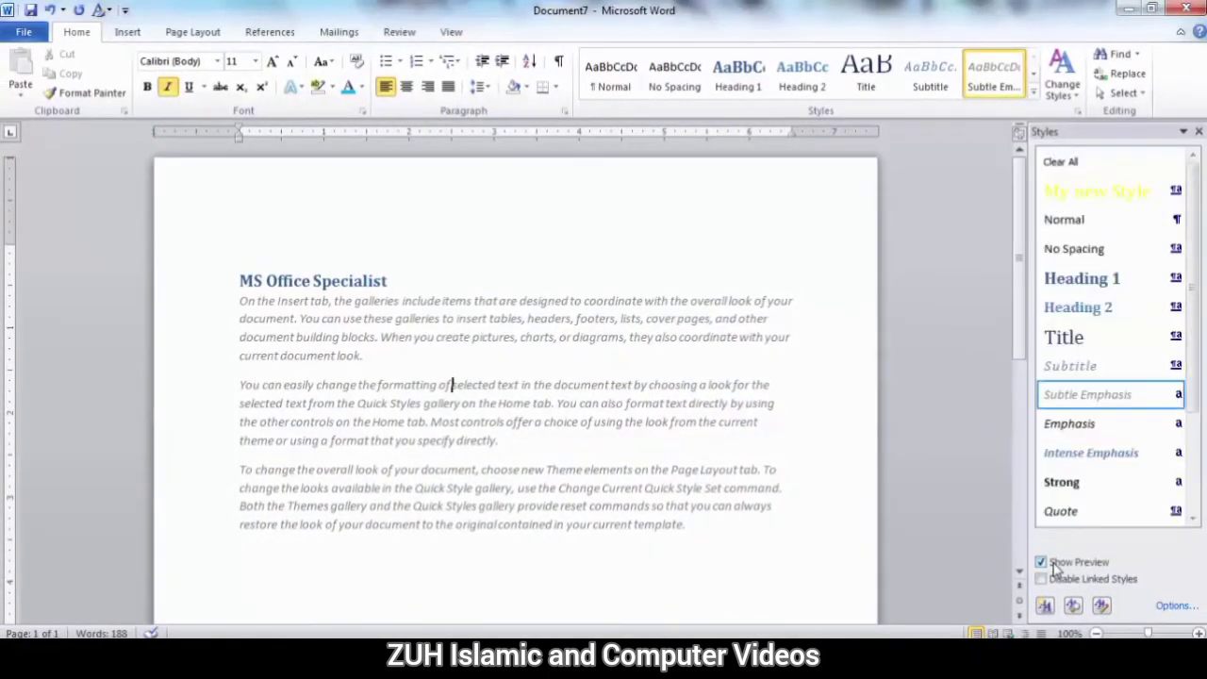
{"action": "left_click", "coordinate": [1054, 565]}
{"action": "left_click", "coordinate": [1055, 566]}
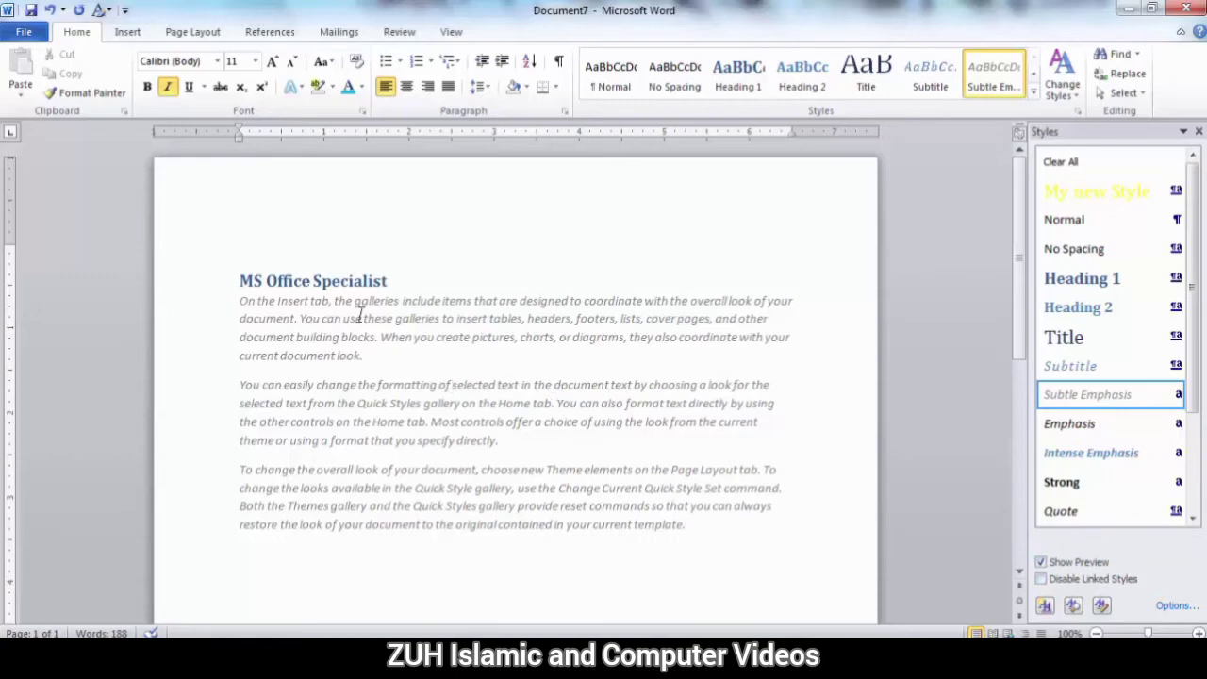
Apply the Intense Emphasis style to the second sentence of the first body paragraph.
{"action": "left_click_drag", "start_coordinate": [266, 280], "coordinate": [307, 281]}
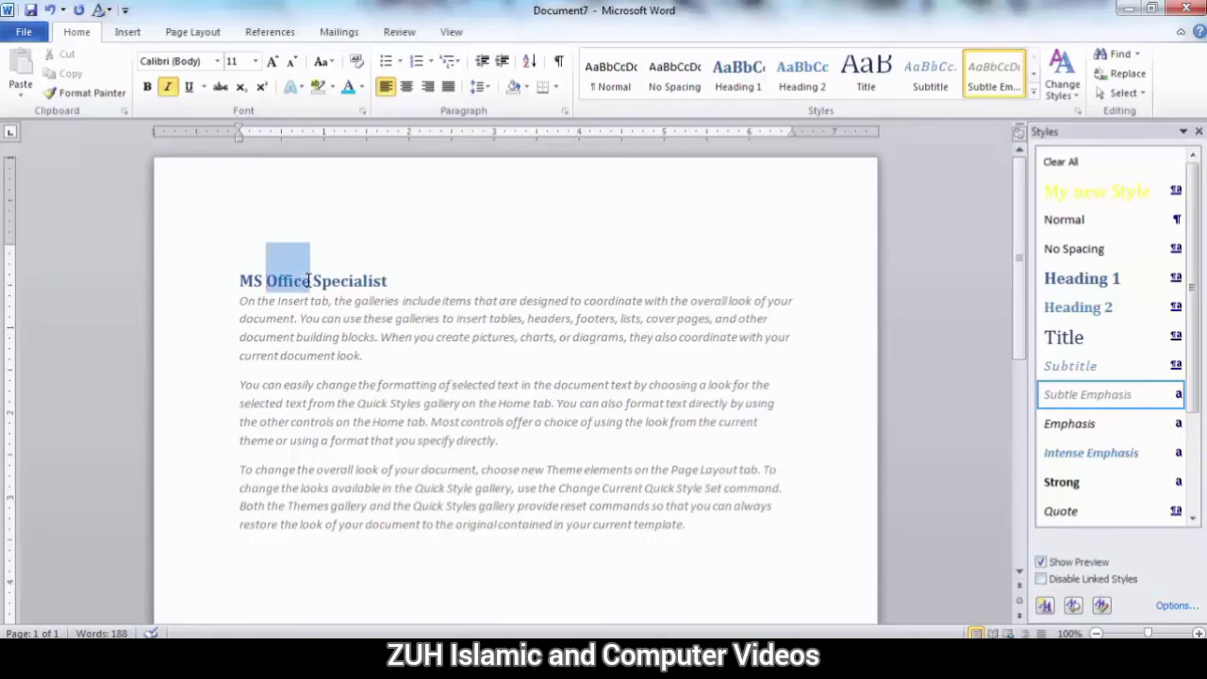
{"action": "left_click", "coordinate": [335, 335]}
{"action": "left_click", "coordinate": [307, 320], "text": "ctrl"}
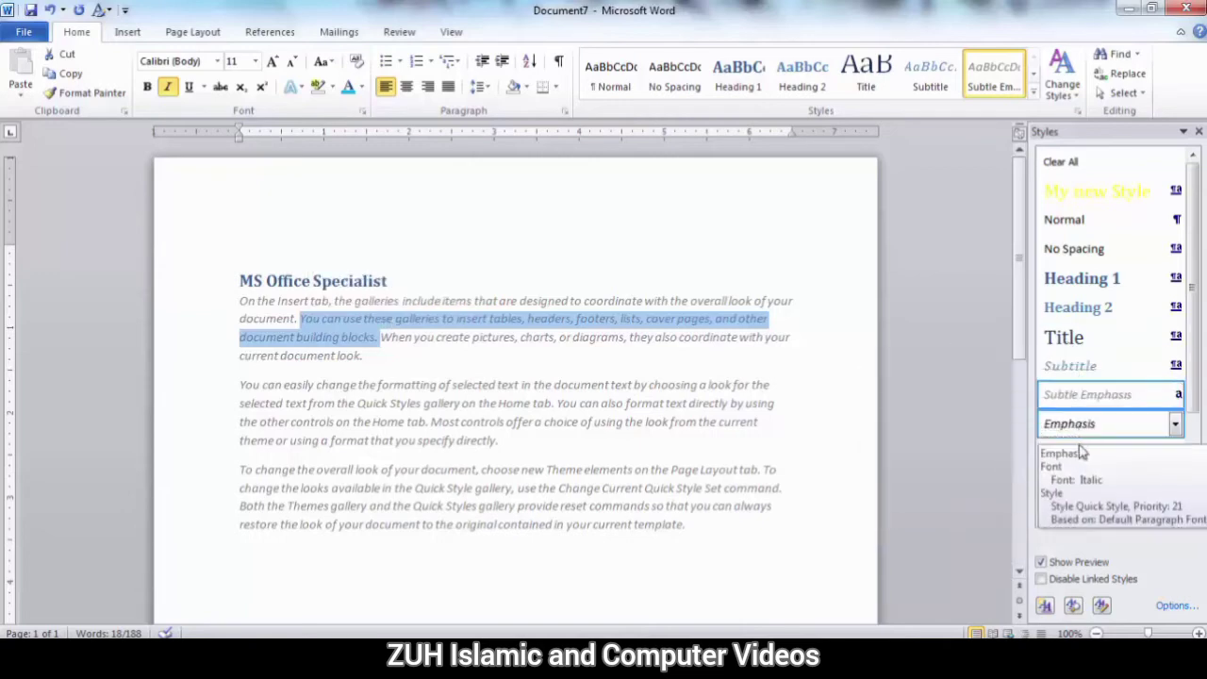
{"action": "left_click", "coordinate": [1082, 454]}
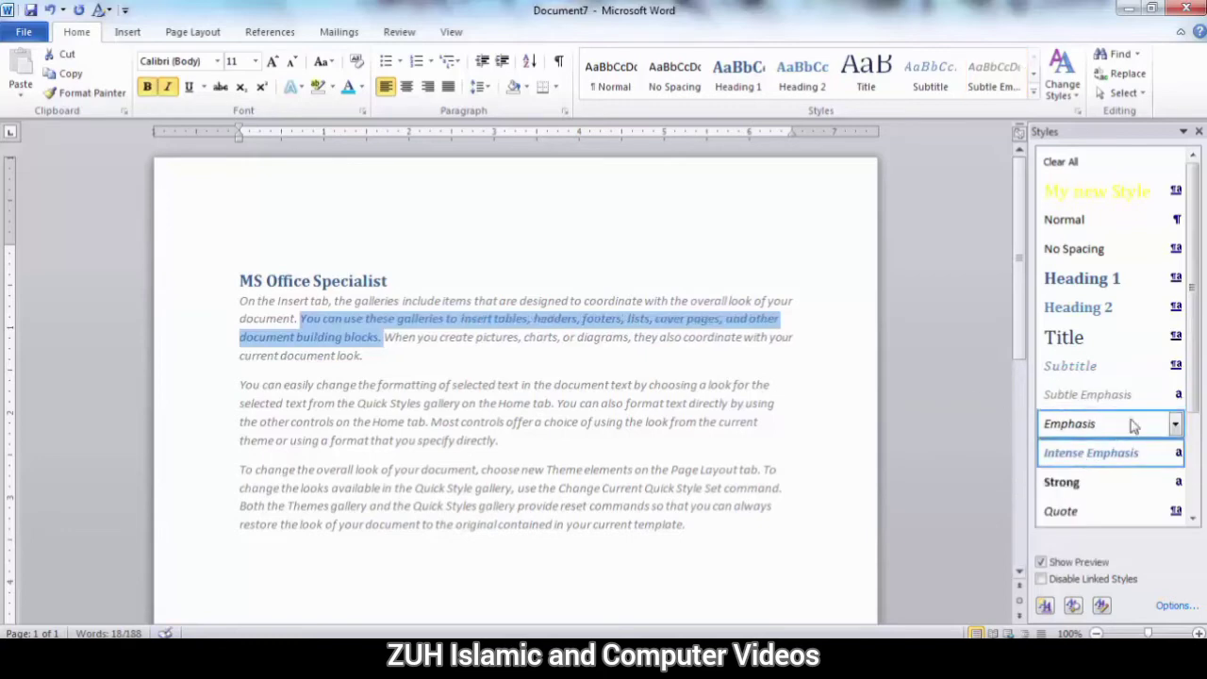
Apply the Subtitle style to the first body paragraph and give its second sentence Emphasis after trying Strong and Intense Emphasis.
{"action": "scroll", "coordinate": [1186, 441], "scroll_direction": "down", "scroll_amount": 2}
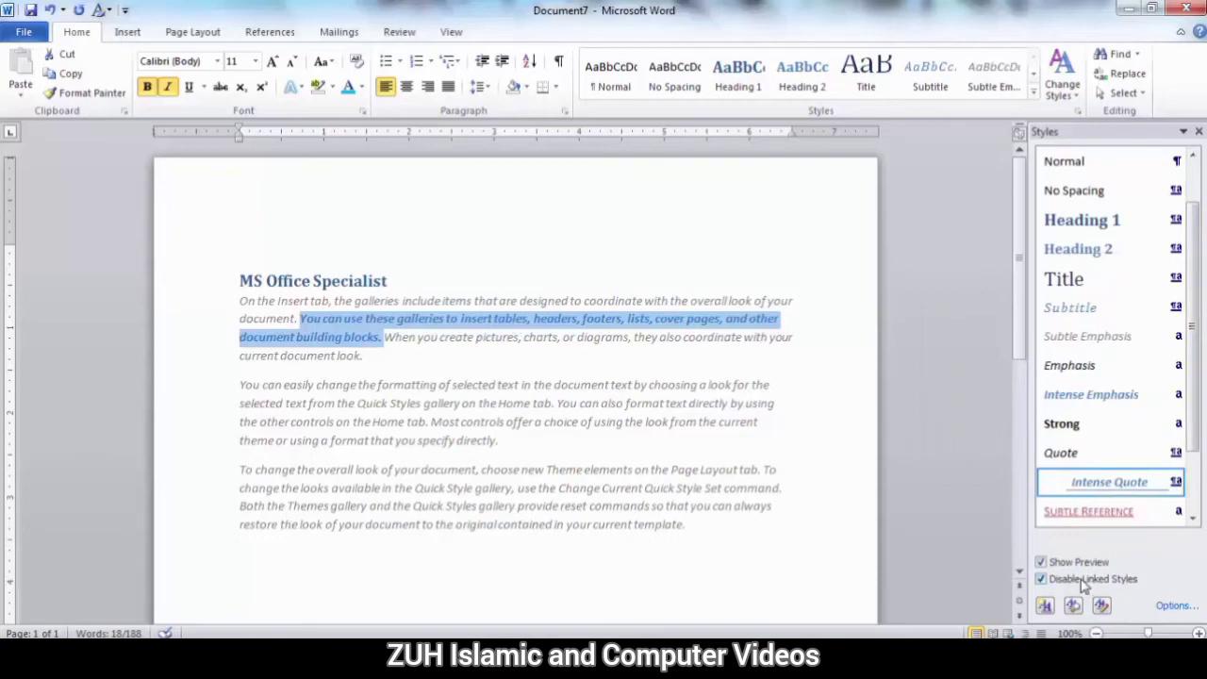
{"action": "left_click", "coordinate": [1079, 319]}
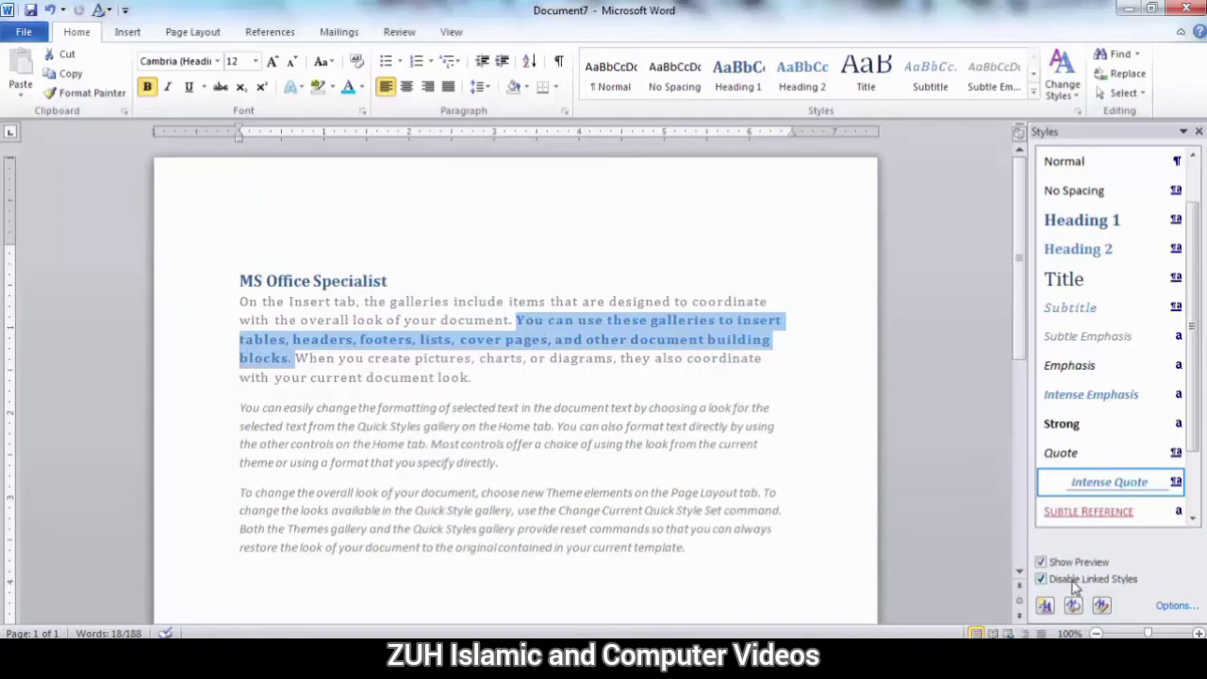
{"action": "left_click", "coordinate": [1073, 426]}
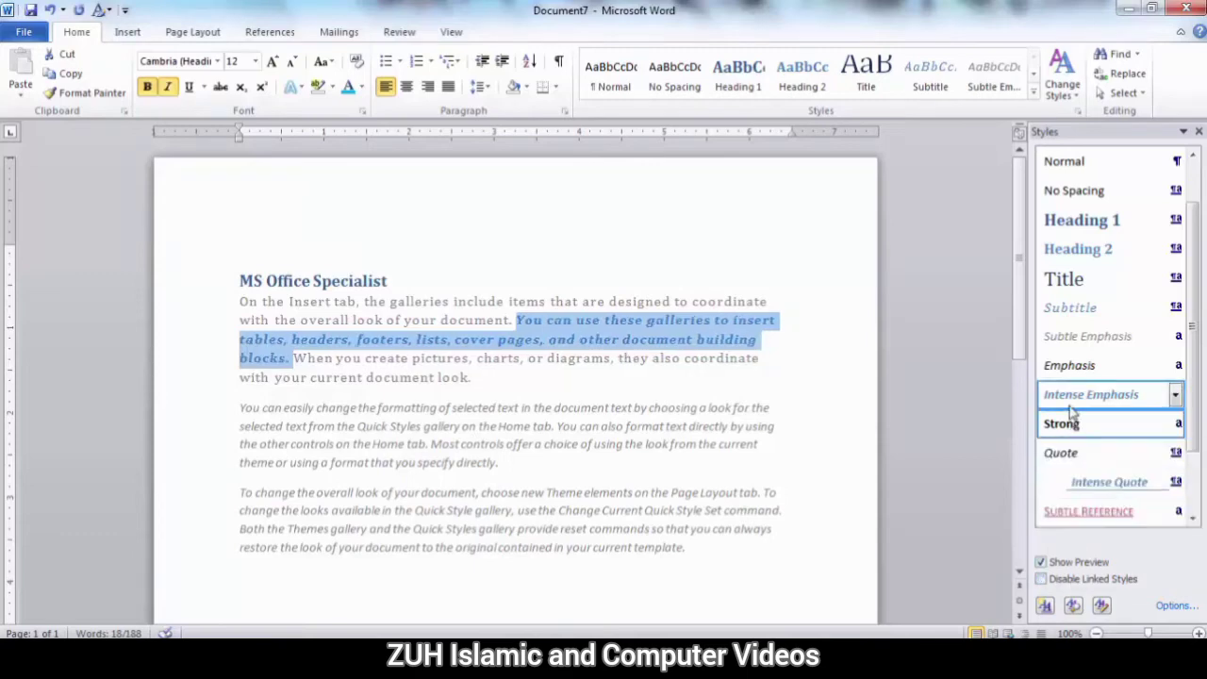
{"action": "left_click", "coordinate": [1075, 395]}
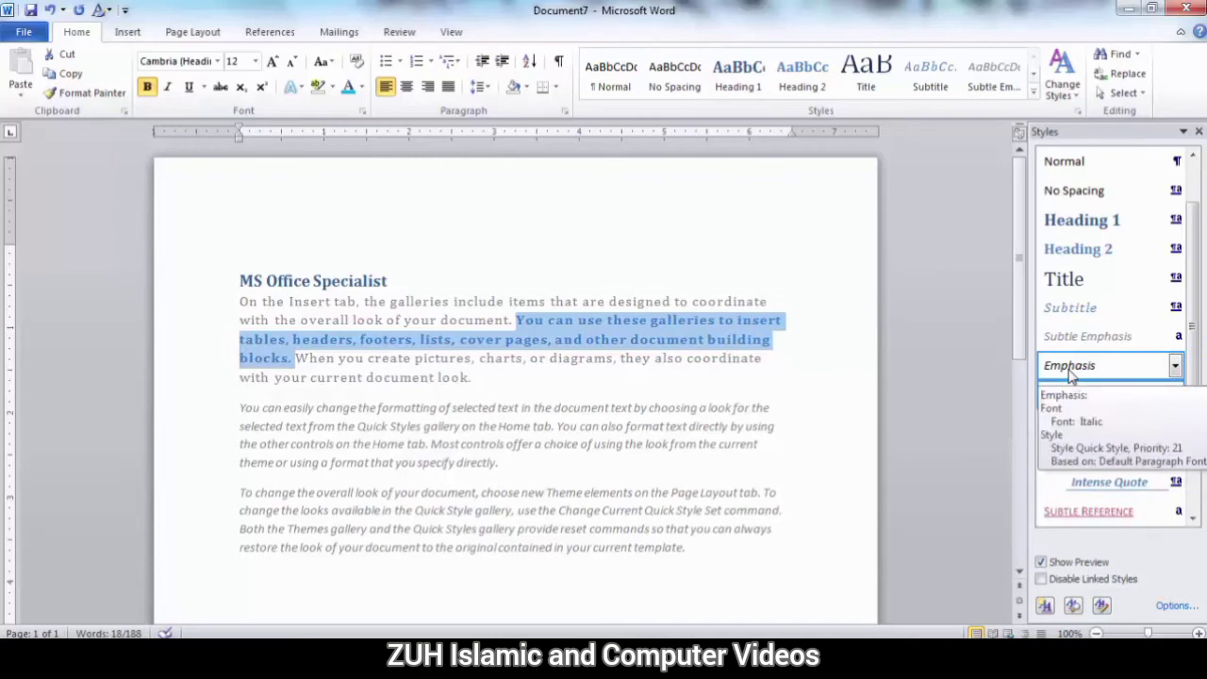
{"action": "left_click", "coordinate": [1071, 374]}
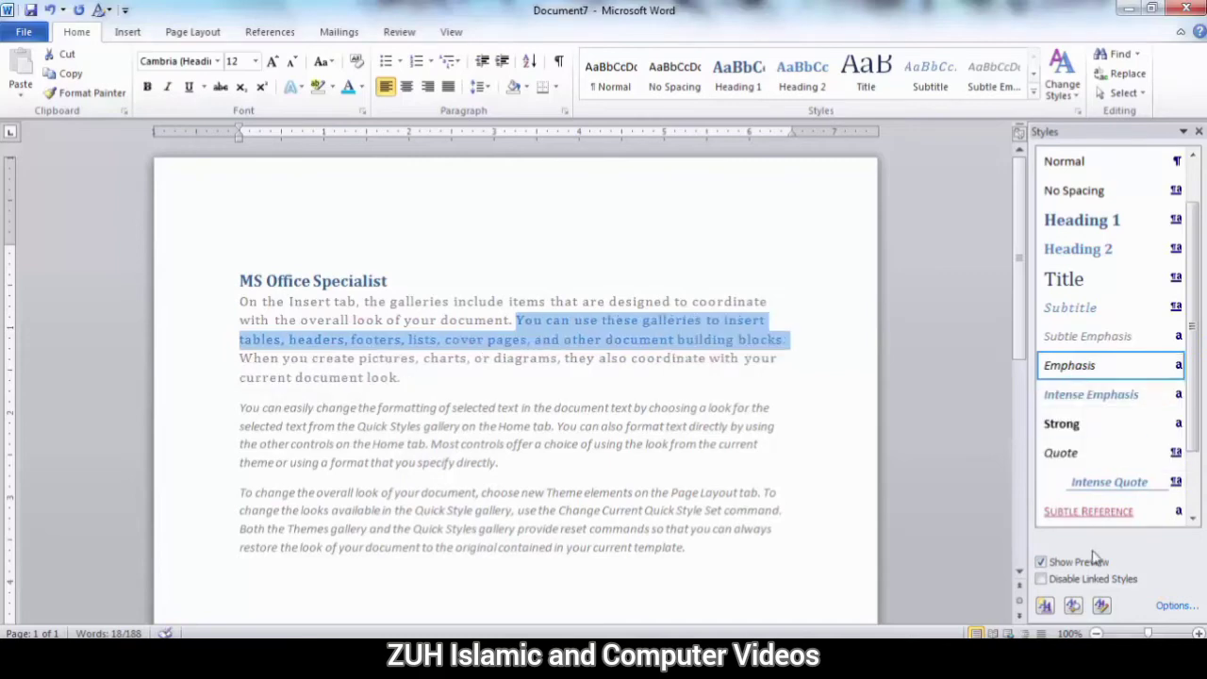
Set the Styles pane options to show only the styles in the current document.
{"action": "left_click", "coordinate": [1175, 606]}
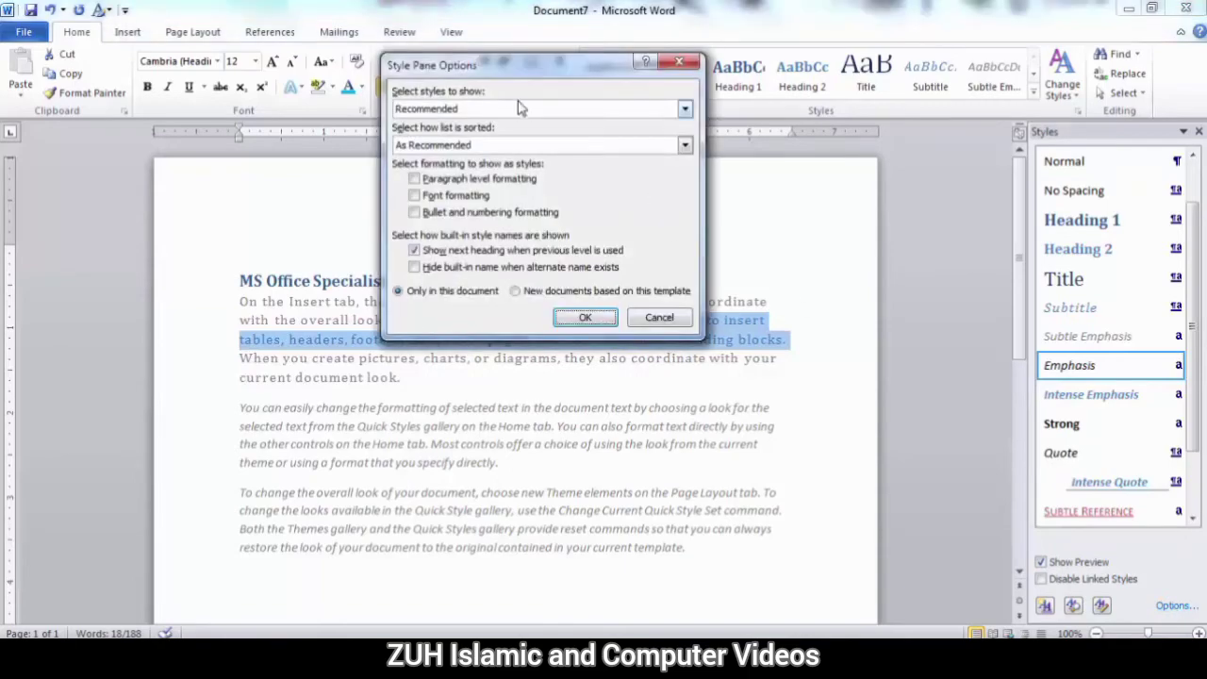
{"action": "left_click_drag", "start_coordinate": [487, 74], "coordinate": [577, 137]}
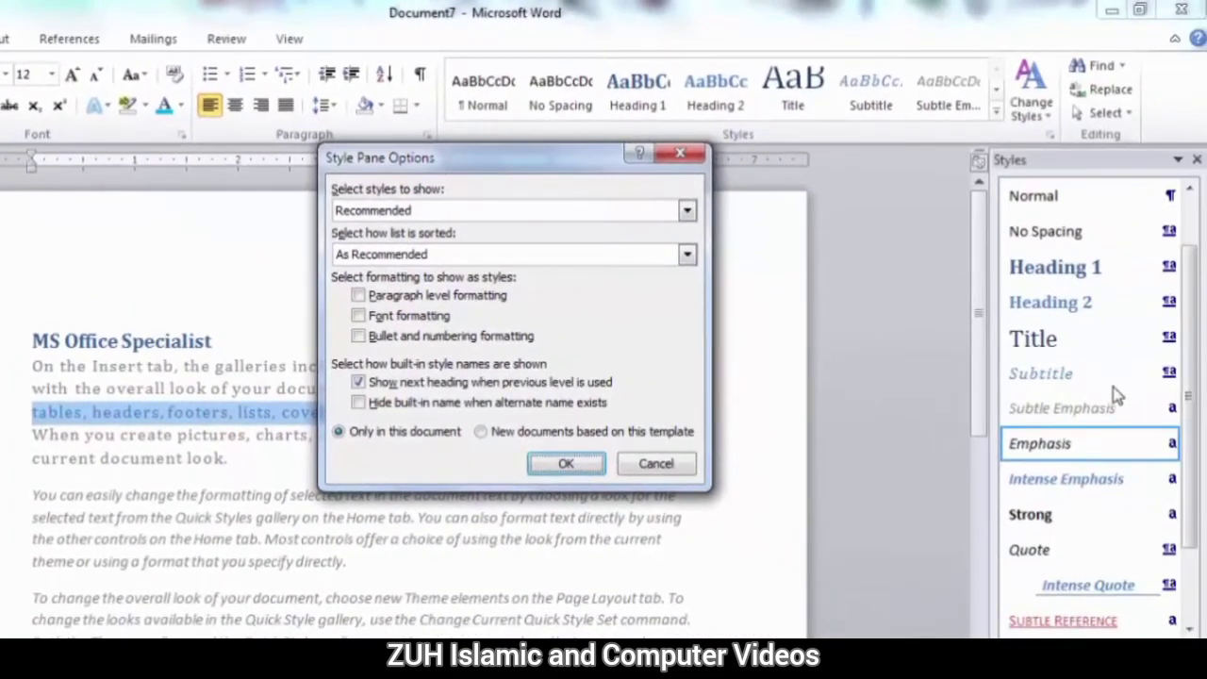
{"action": "left_click", "coordinate": [429, 212]}
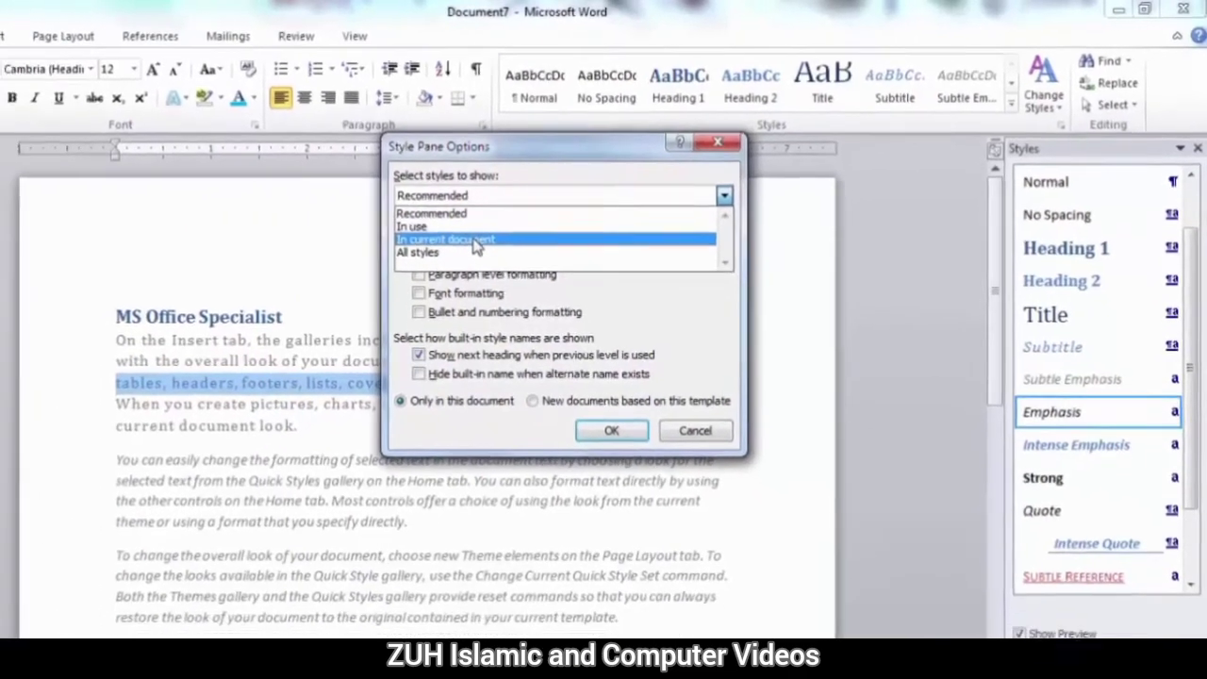
{"action": "left_click", "coordinate": [405, 258]}
{"action": "left_click", "coordinate": [658, 398]}
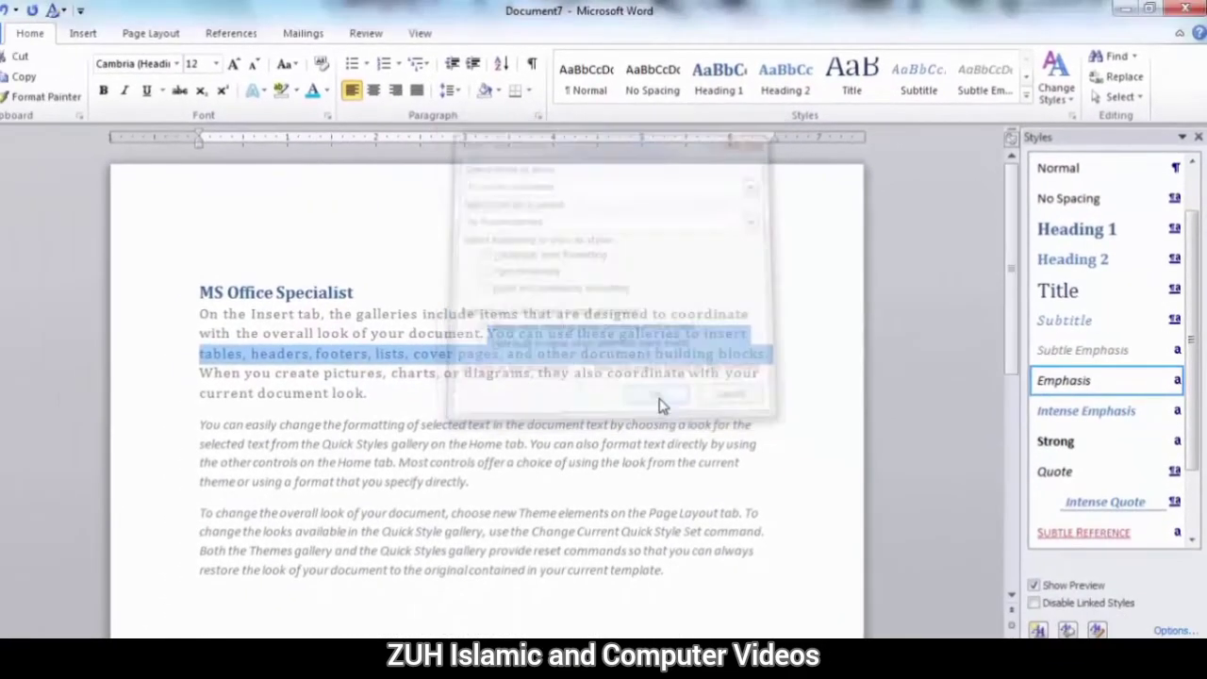
Change the styles shown in the Styles pane to those in use.
{"action": "left_click", "coordinate": [1172, 630]}
{"action": "left_click", "coordinate": [481, 181]}
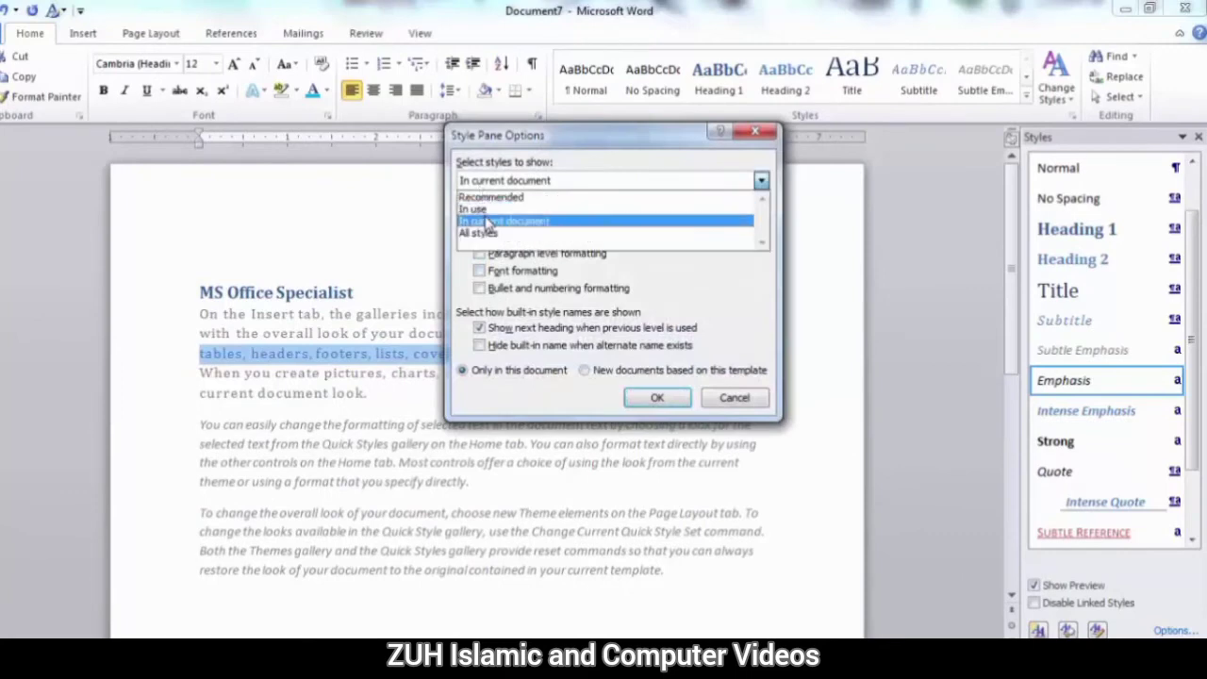
{"action": "left_click", "coordinate": [479, 181]}
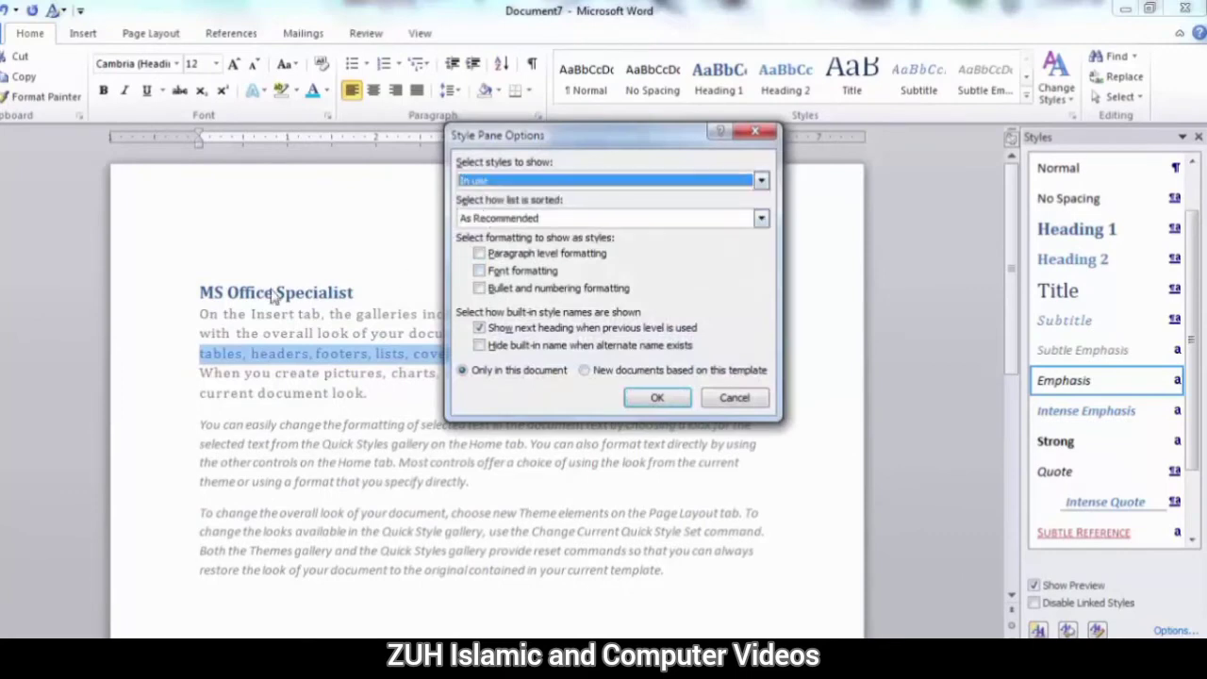
{"action": "left_click", "coordinate": [658, 397]}
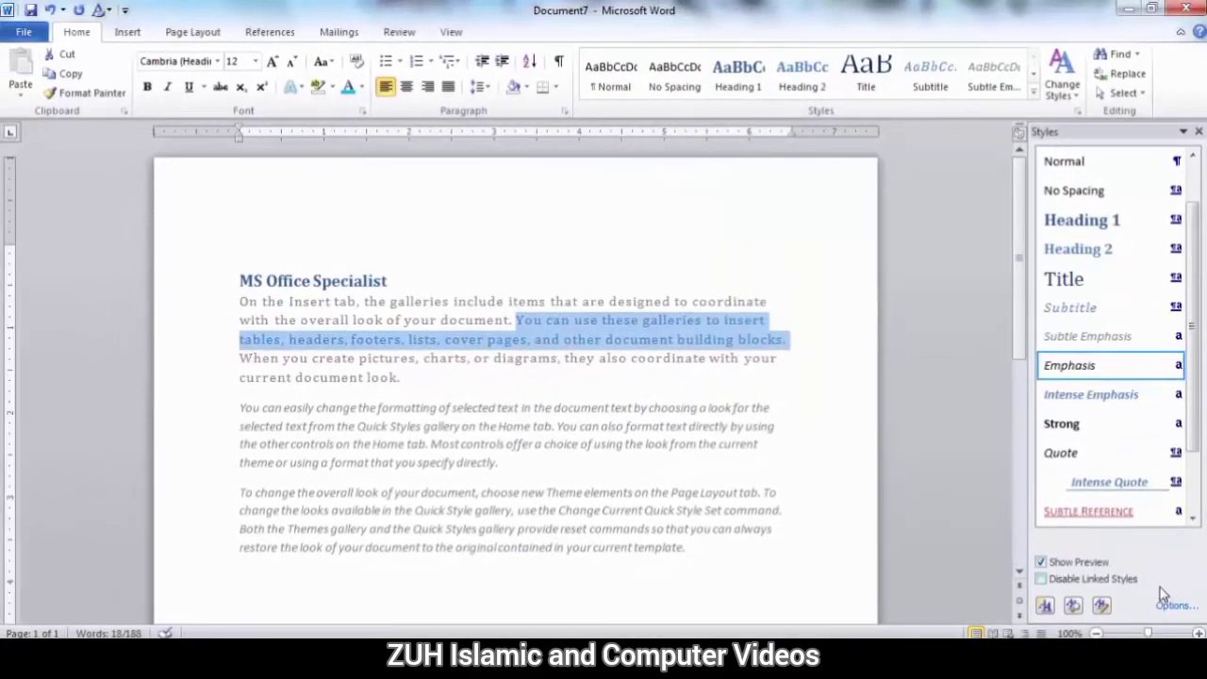
Set the Styles pane to list all styles.
{"action": "left_click", "coordinate": [1175, 604]}
{"action": "left_click", "coordinate": [528, 173]}
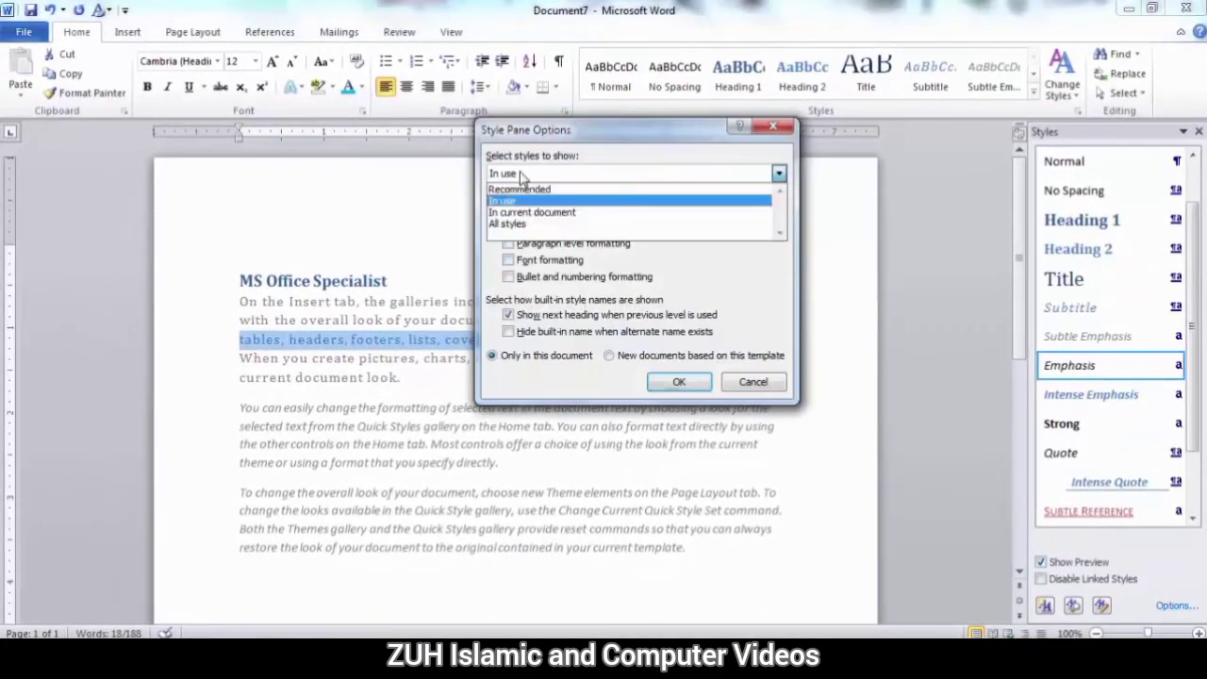
{"action": "left_click", "coordinate": [525, 231]}
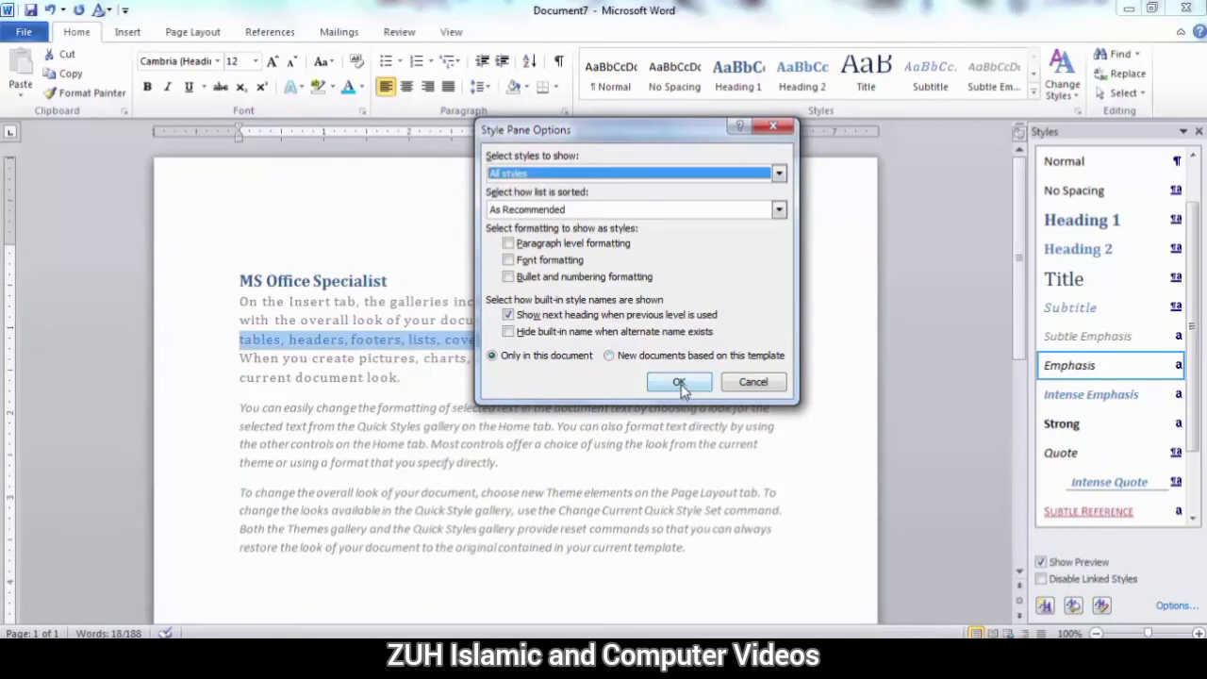
{"action": "left_click", "coordinate": [681, 383]}
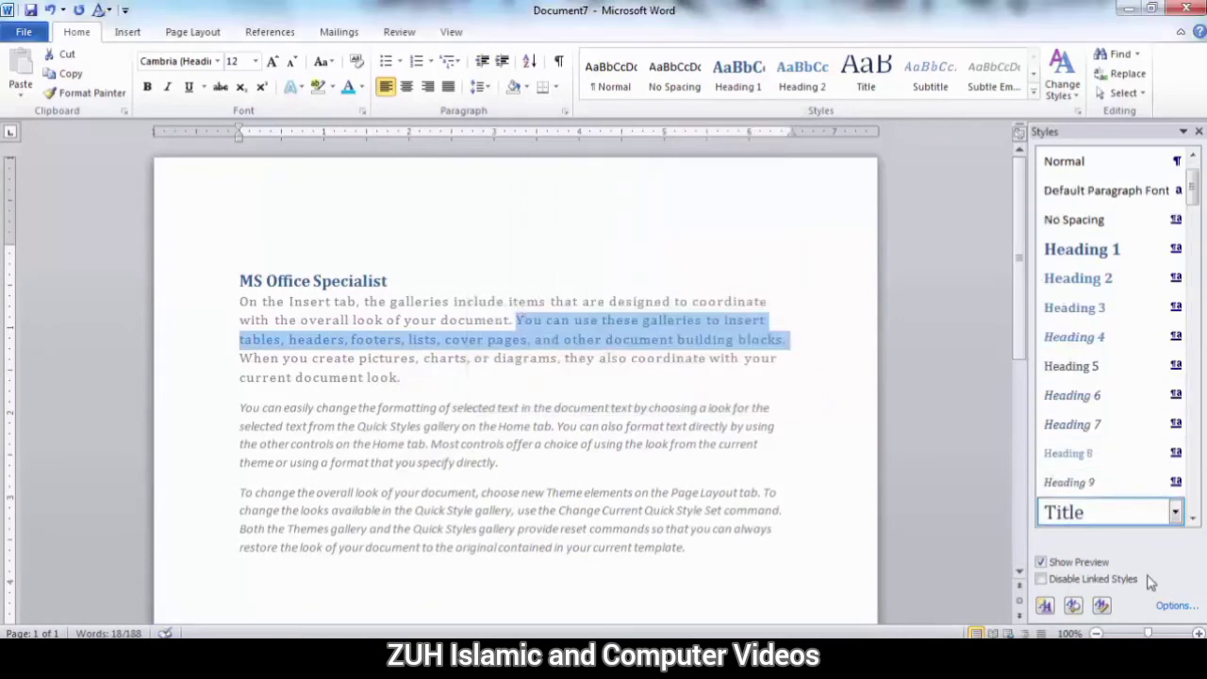
Limit the Styles pane to styles in use again and look through the resulting list.
{"action": "left_click", "coordinate": [1174, 605]}
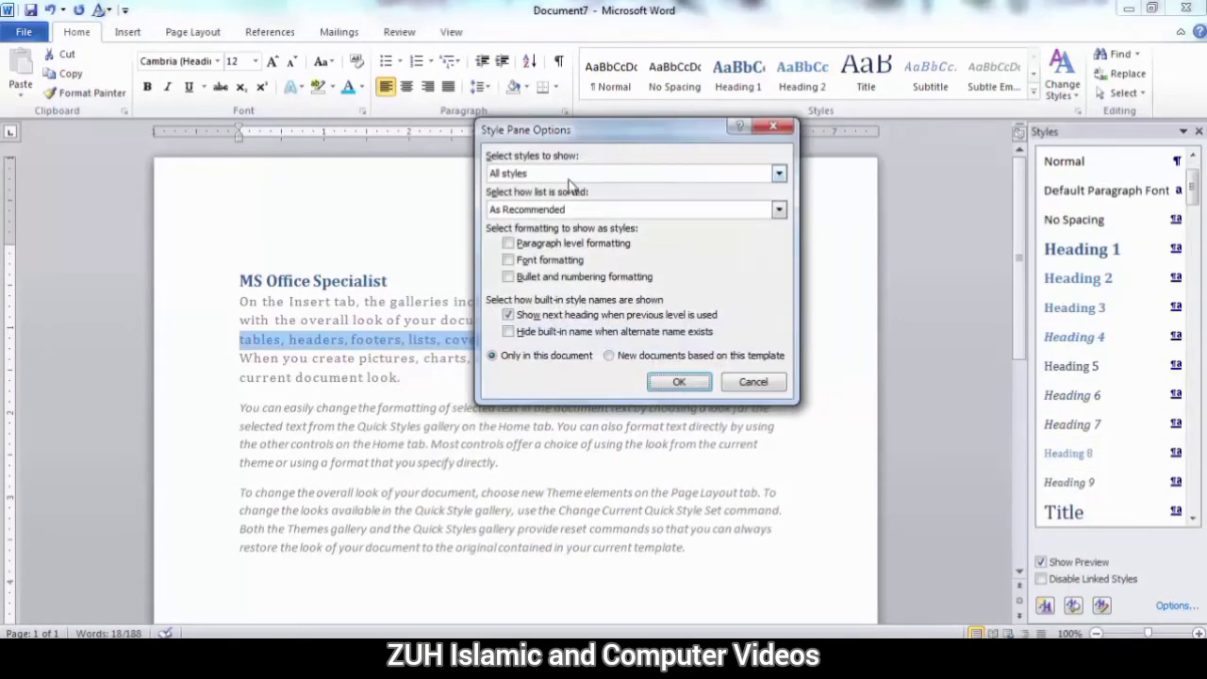
{"action": "left_click", "coordinate": [565, 175]}
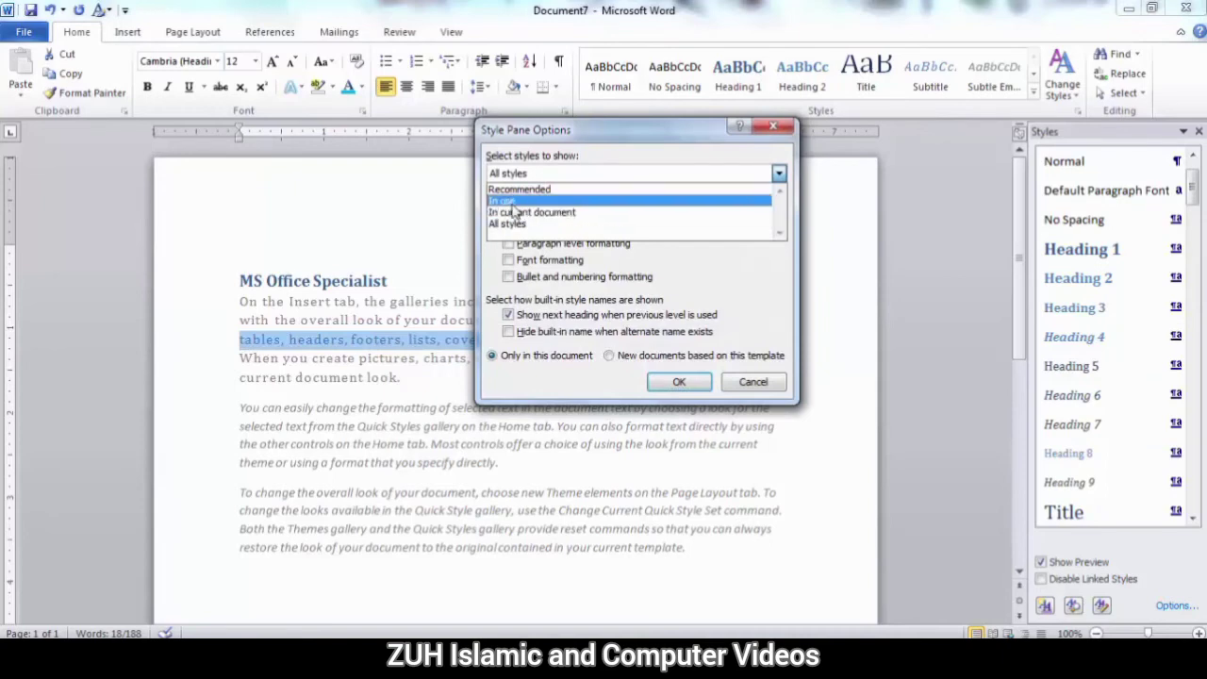
{"action": "left_click", "coordinate": [515, 203]}
{"action": "left_click", "coordinate": [679, 382]}
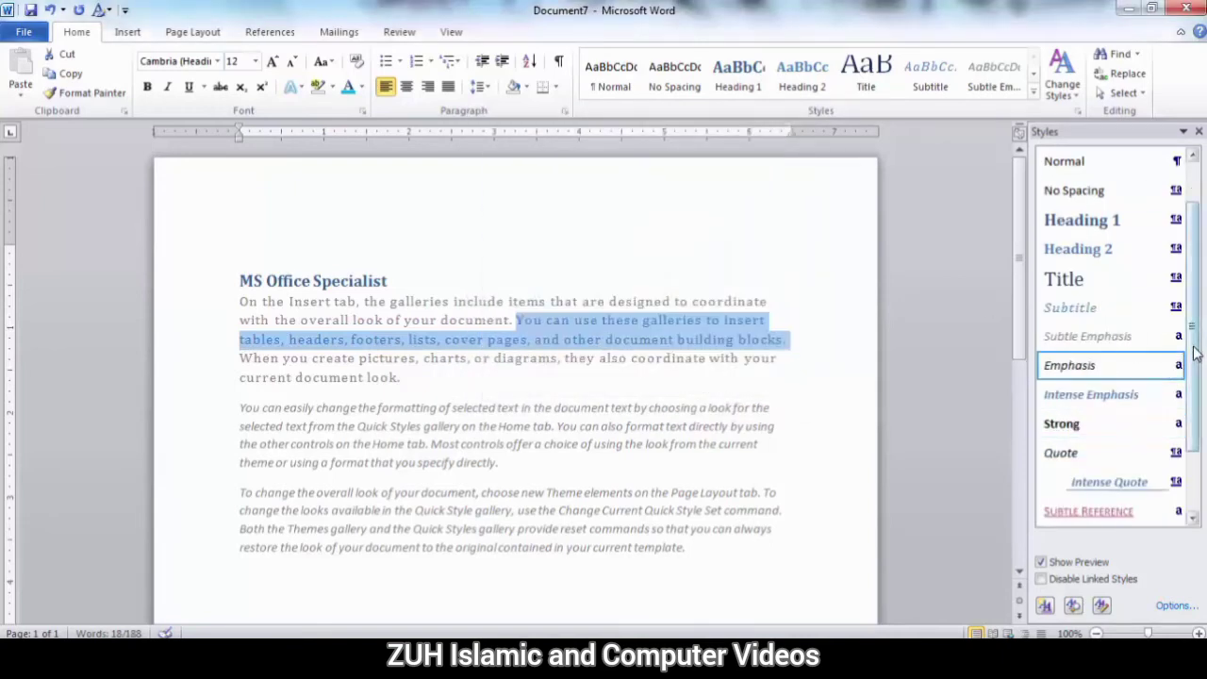
{"action": "scroll", "coordinate": [1196, 350], "scroll_direction": "down", "scroll_amount": 3}
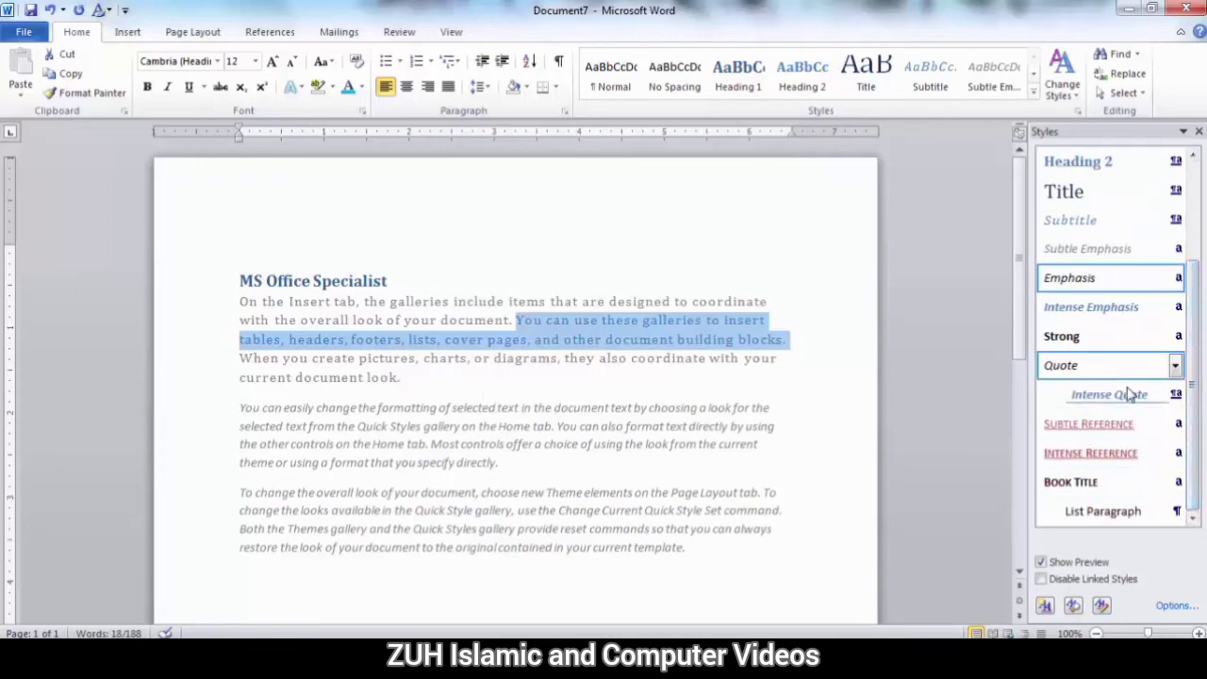
Switch the Styles pane back to showing All styles and return to the start of the list.
{"action": "left_click", "coordinate": [1172, 607]}
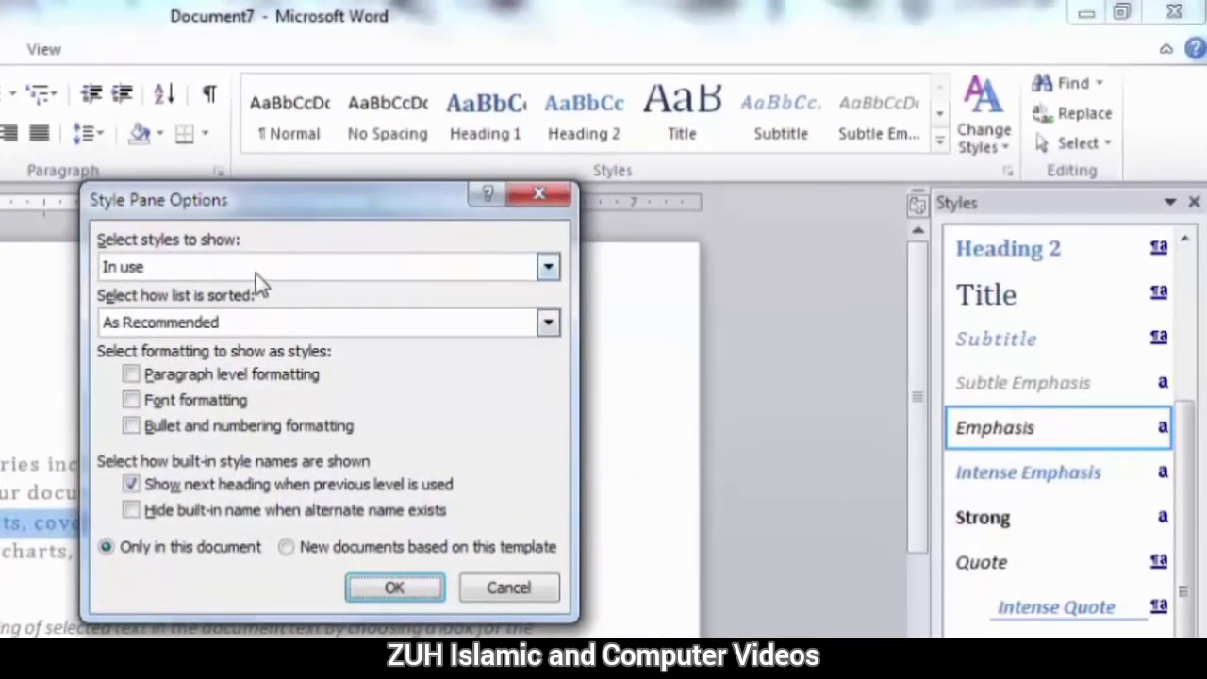
{"action": "left_click", "coordinate": [256, 268]}
{"action": "left_click", "coordinate": [167, 345]}
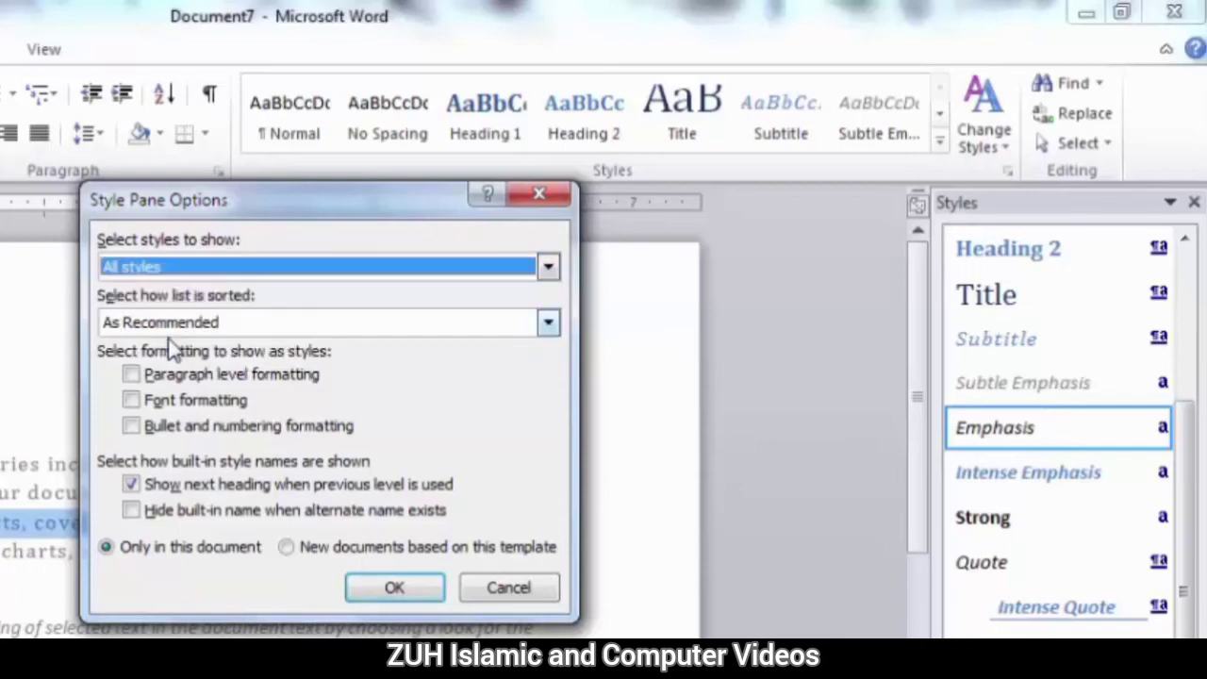
{"action": "left_click", "coordinate": [398, 588]}
{"action": "left_click_drag", "start_coordinate": [1185, 310], "coordinate": [1190, 279]}
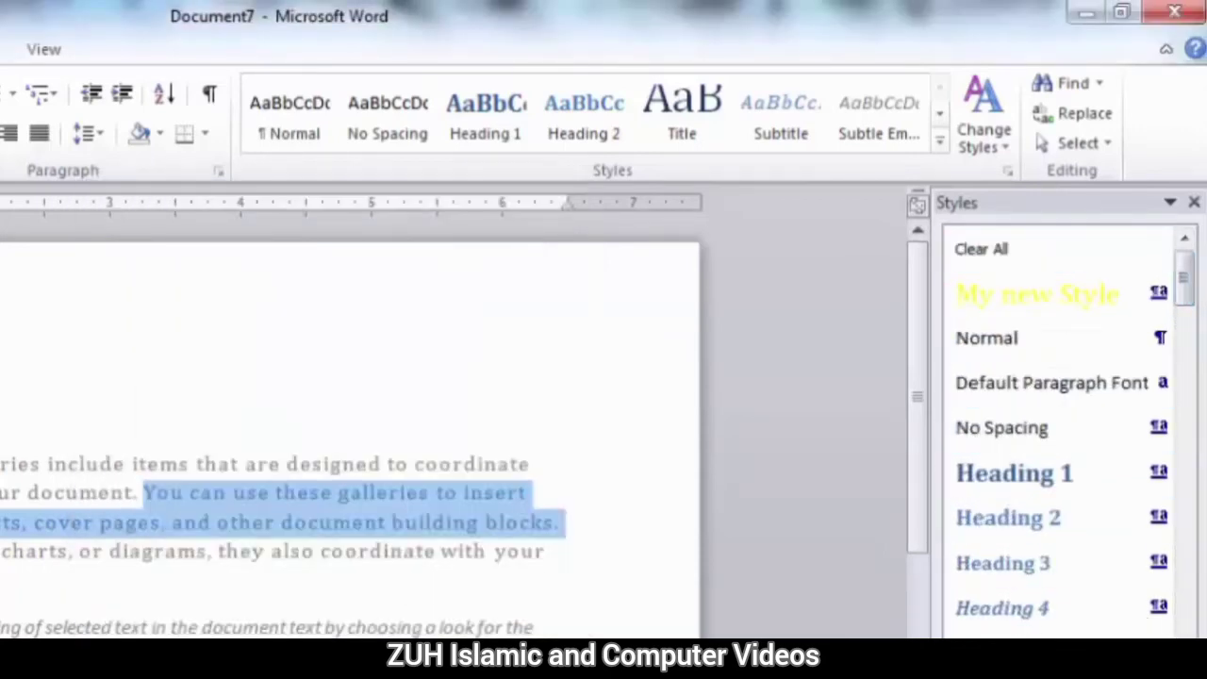
Sort the Styles pane list alphabetically.
{"action": "left_click", "coordinate": [1167, 672]}
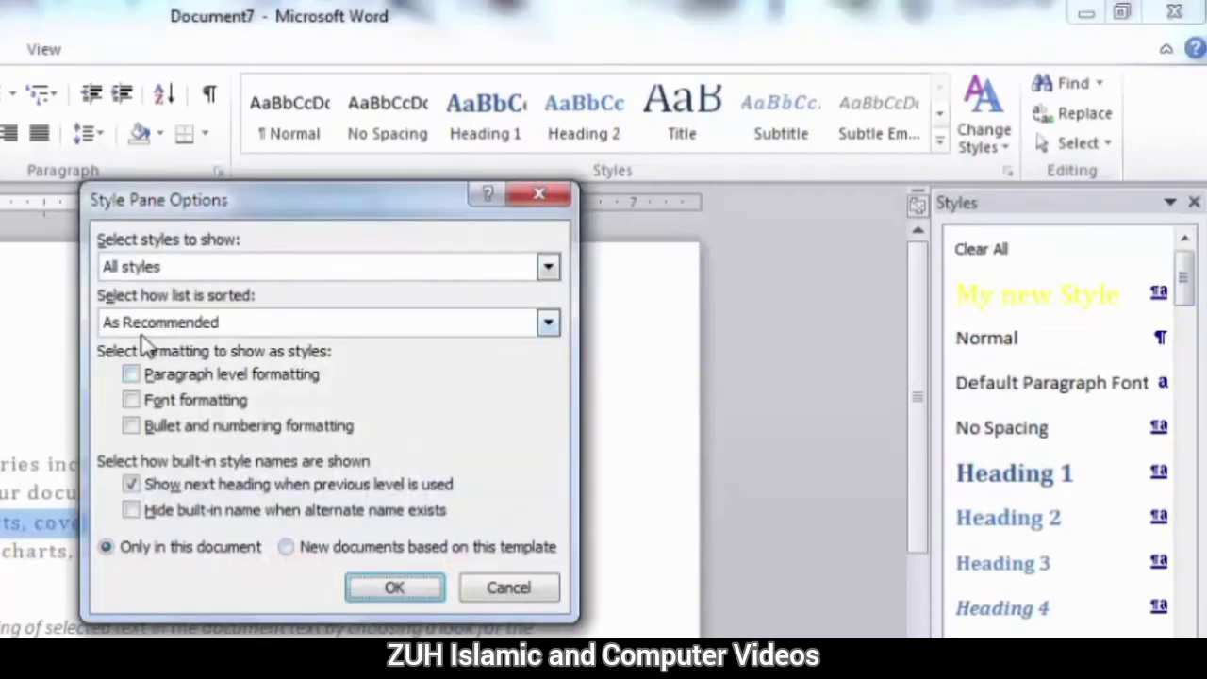
{"action": "left_click", "coordinate": [141, 325]}
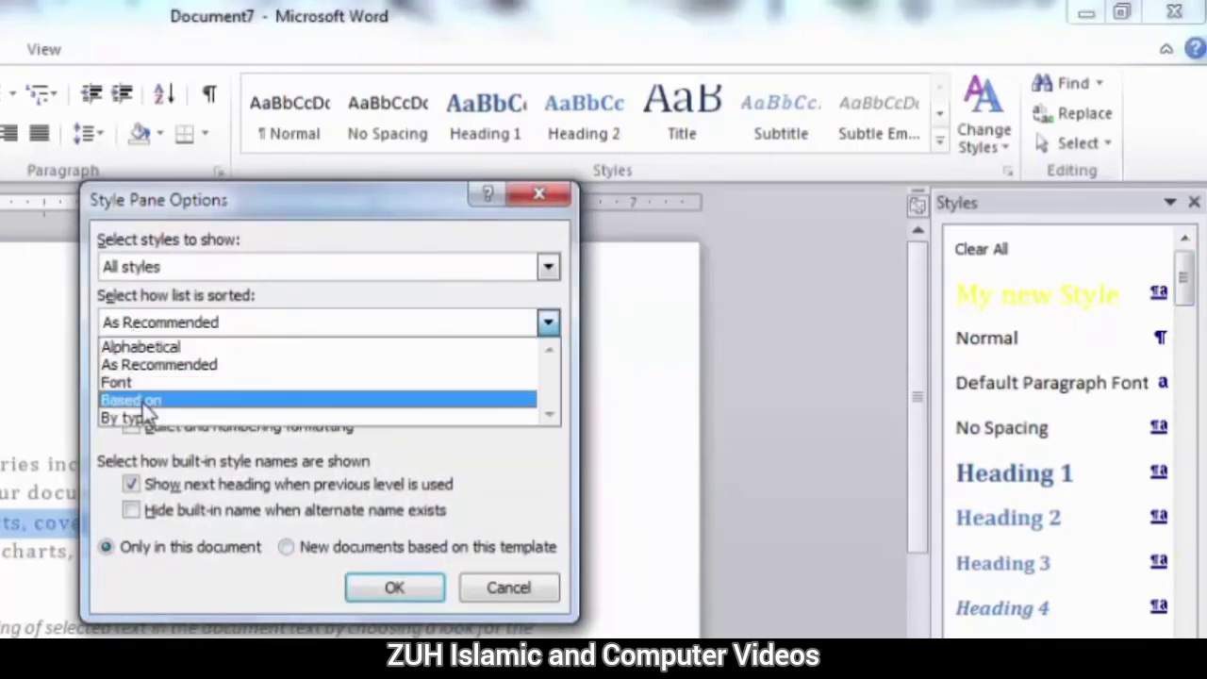
{"action": "left_click", "coordinate": [151, 347]}
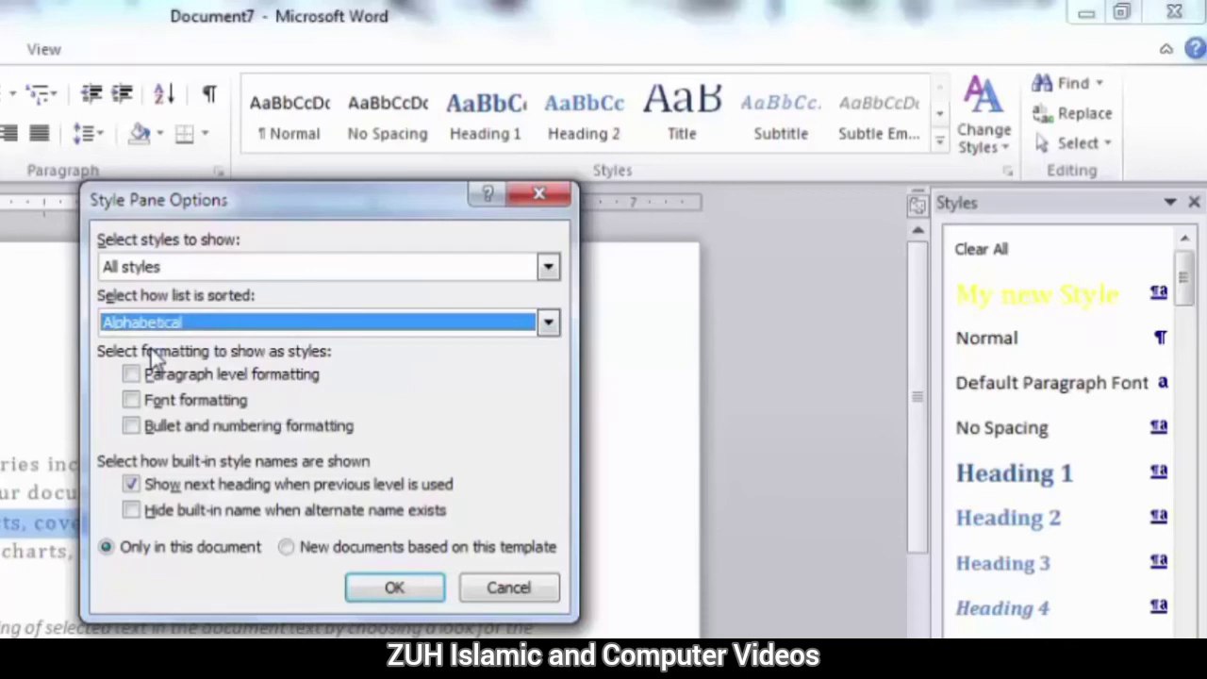
{"action": "left_click", "coordinate": [400, 598]}
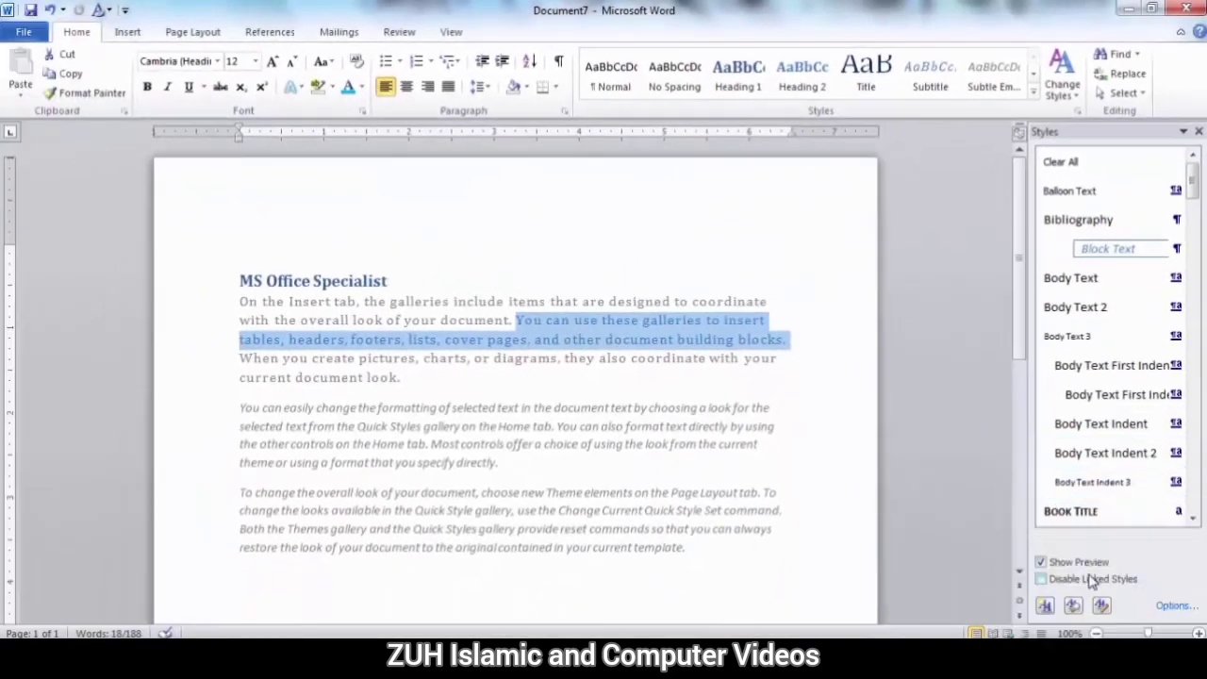
Show paragraph level formatting as styles in the Styles pane.
{"action": "left_click", "coordinate": [1171, 605]}
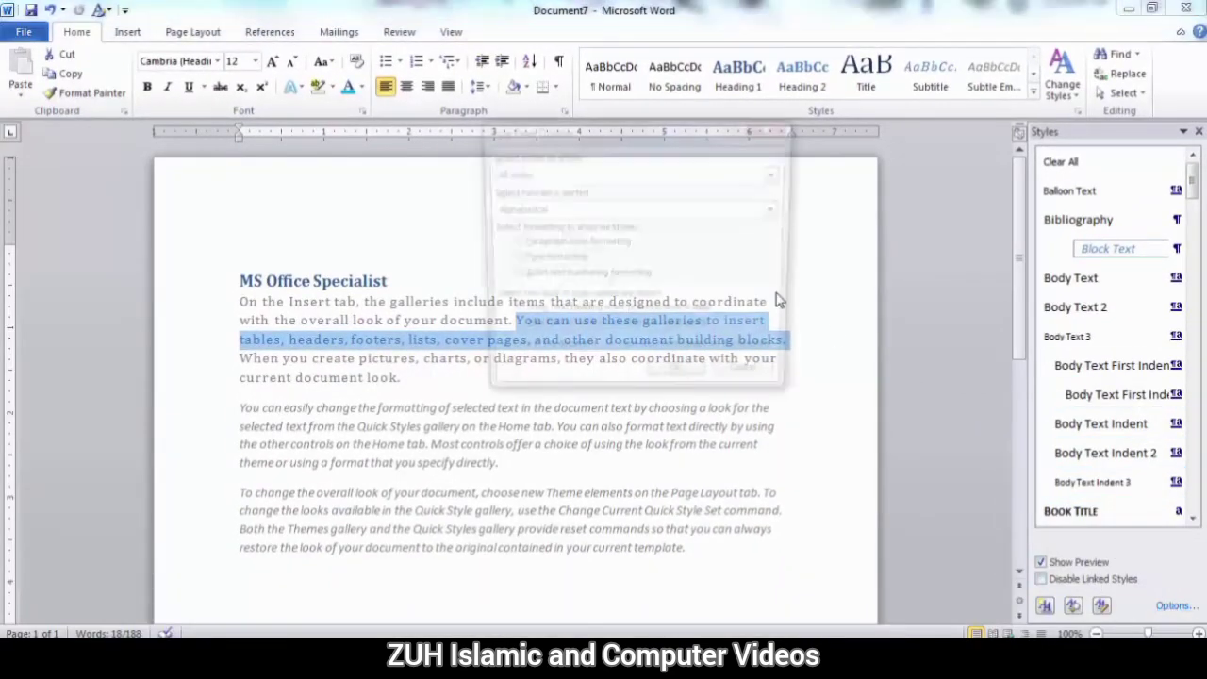
{"action": "left_click_drag", "start_coordinate": [549, 136], "coordinate": [475, 108]}
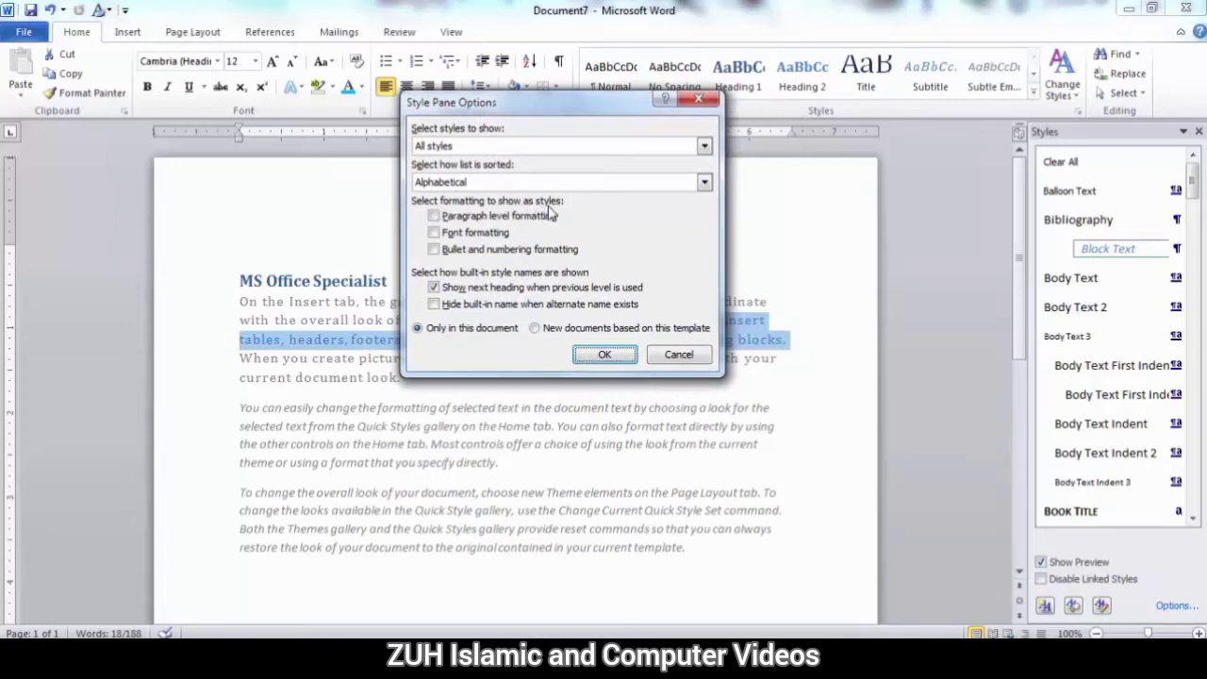
{"action": "left_click", "coordinate": [433, 217]}
{"action": "left_click", "coordinate": [434, 216]}
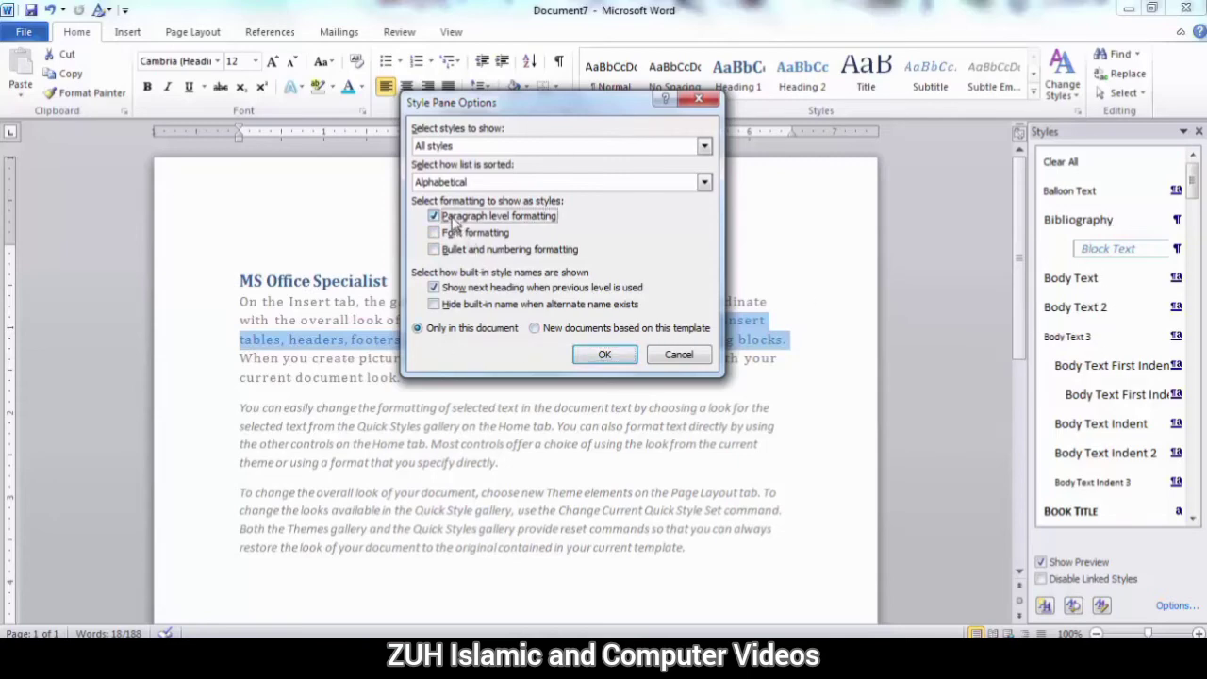
{"action": "left_click", "coordinate": [605, 355]}
Bullet the MS Office Specialist heading and have the Styles pane show bullet and numbering formatting instead of paragraph level formatting.
{"action": "left_click", "coordinate": [397, 280]}
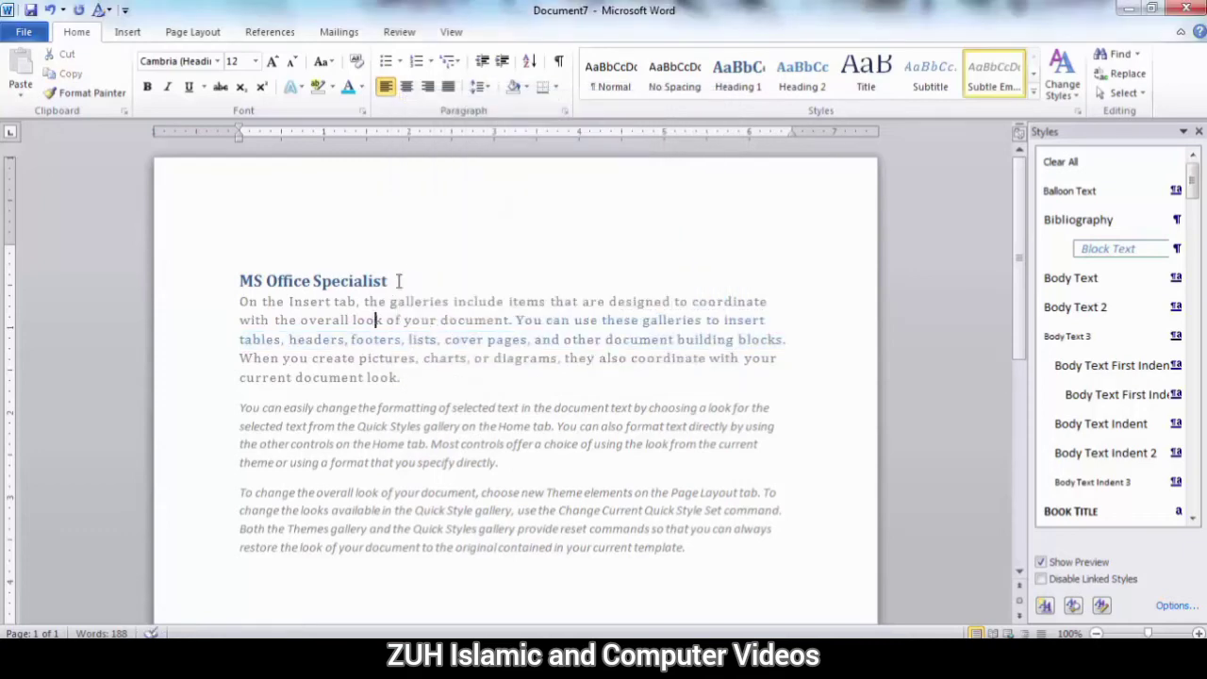
{"action": "left_click", "coordinate": [387, 63]}
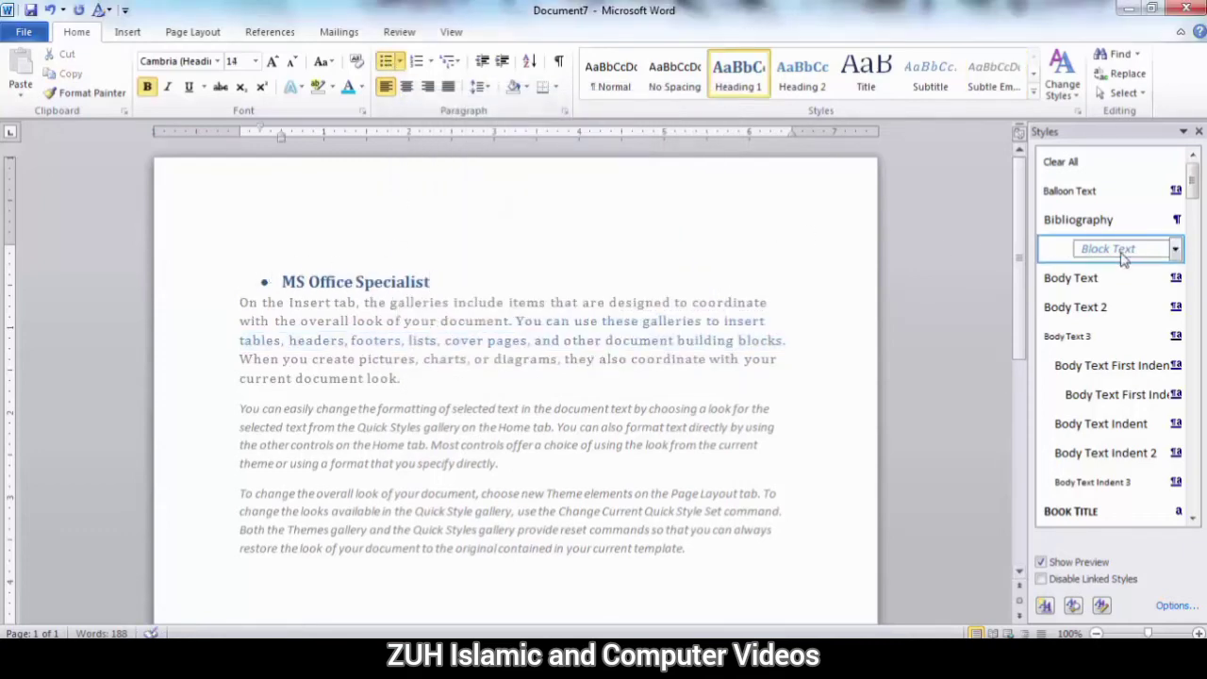
{"action": "left_click", "coordinate": [1174, 606]}
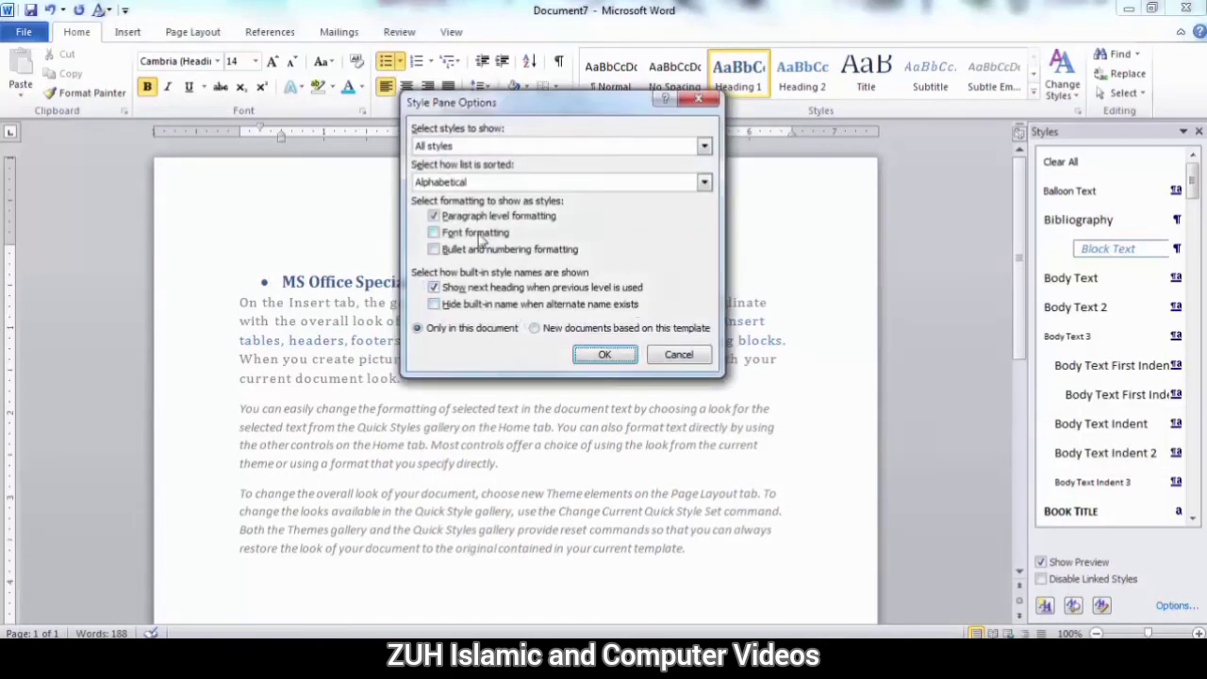
{"action": "left_click", "coordinate": [450, 219]}
{"action": "left_click", "coordinate": [460, 251]}
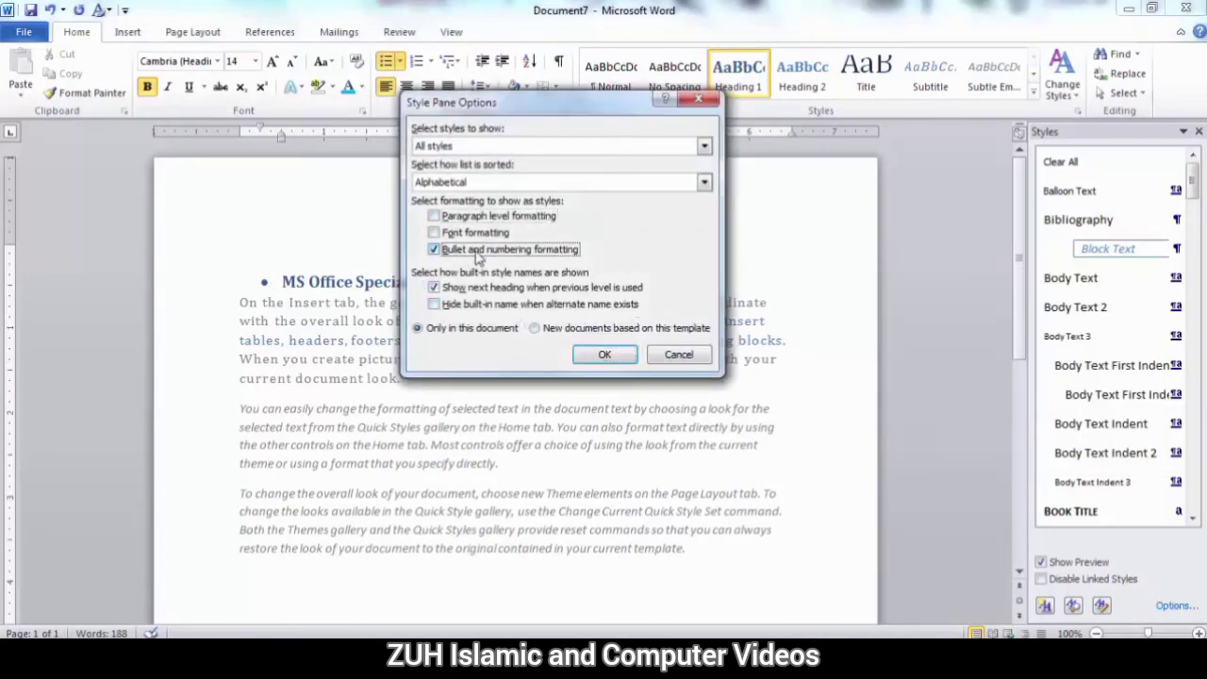
{"action": "left_click", "coordinate": [608, 355]}
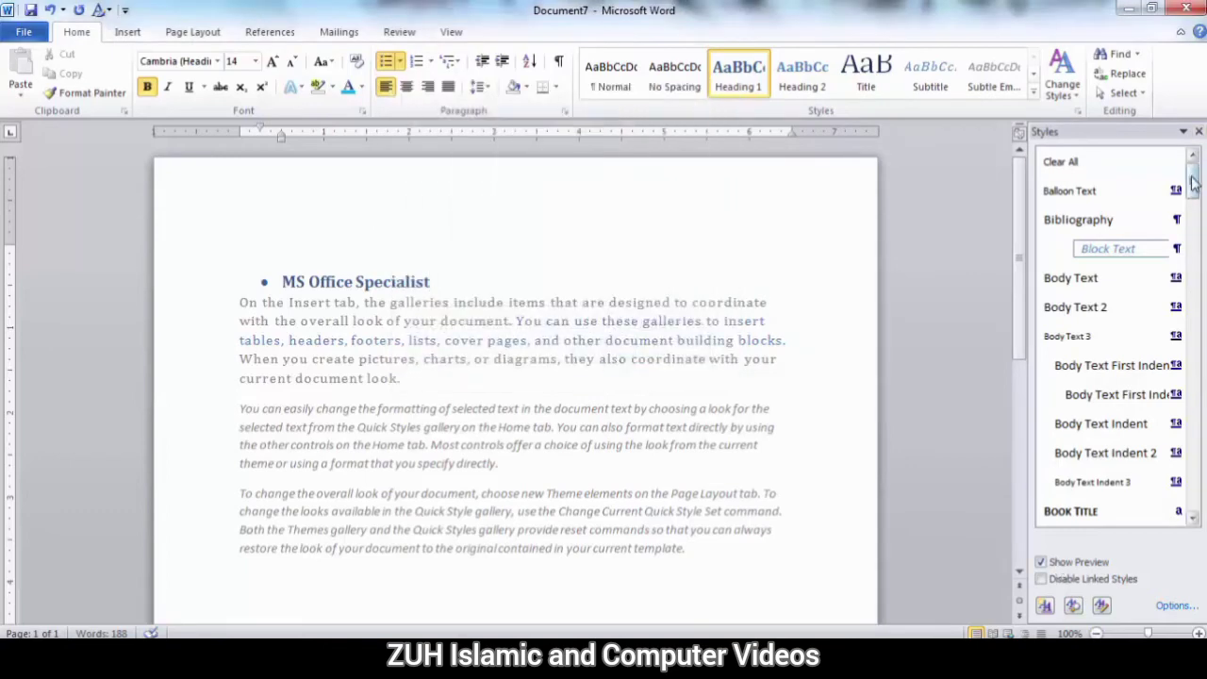
{"action": "left_click_drag", "start_coordinate": [1194, 179], "coordinate": [1194, 196]}
{"action": "mouse_move", "coordinate": [1085, 345]}
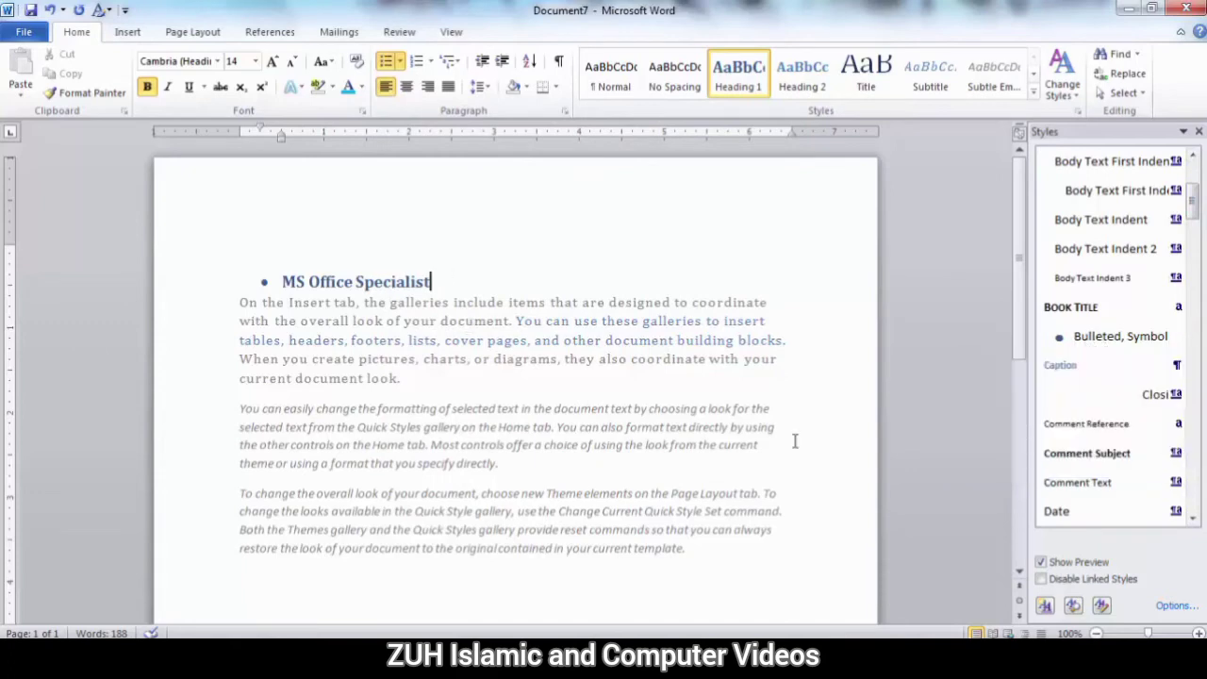
Stop showing bullet and numbering formatting as styles in the Styles pane.
{"action": "left_click", "coordinate": [1176, 605]}
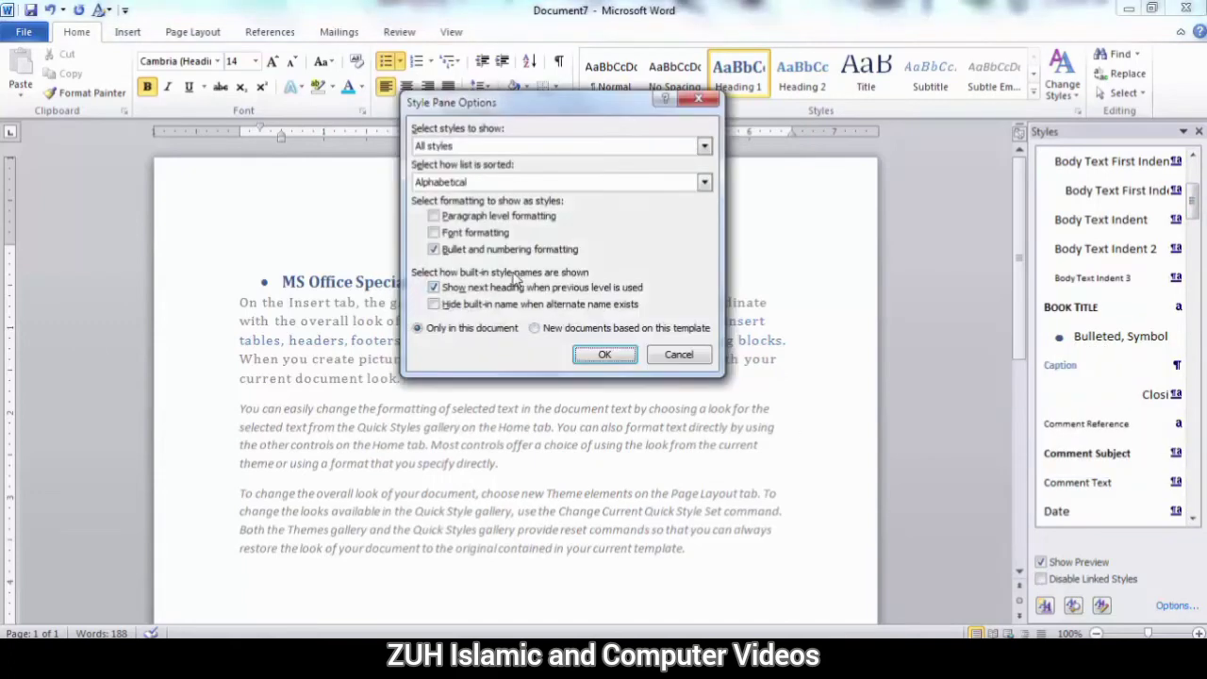
{"action": "left_click", "coordinate": [454, 251]}
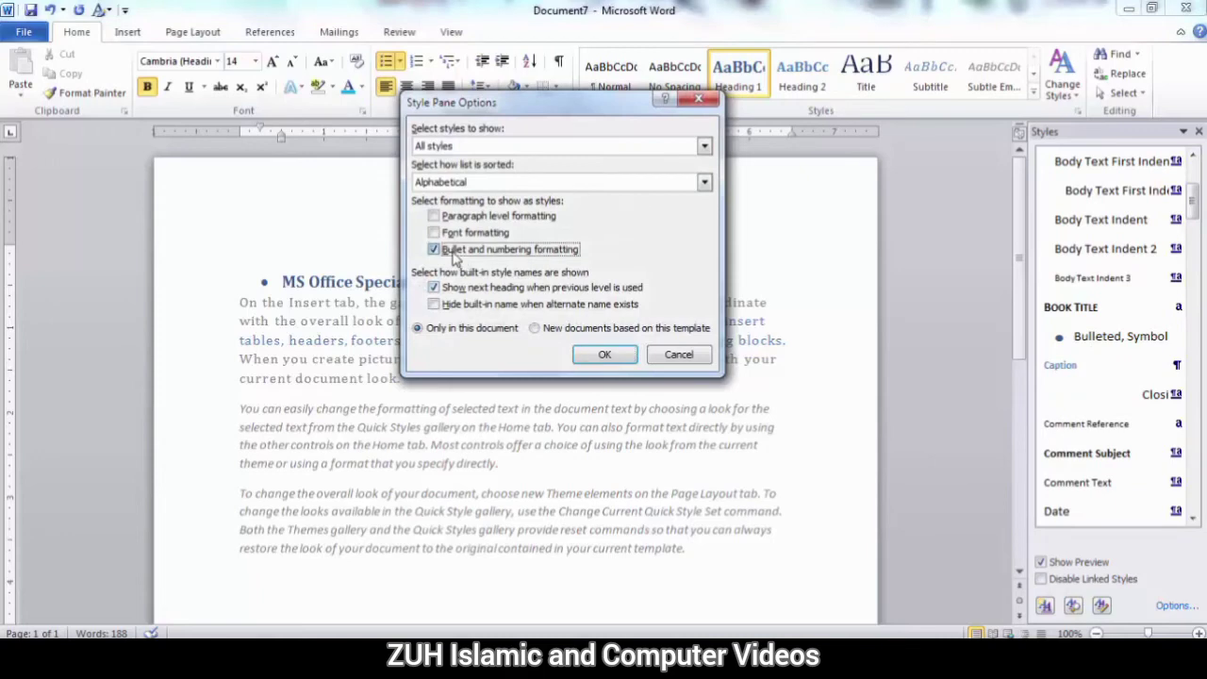
{"action": "left_click", "coordinate": [596, 356]}
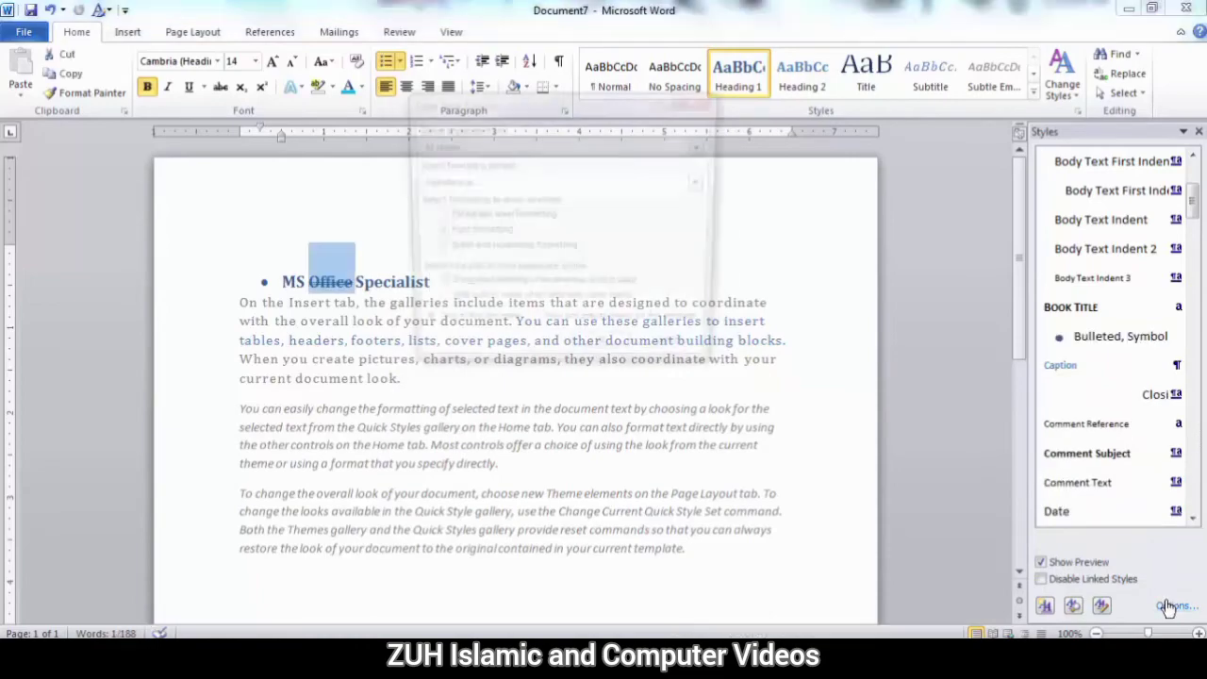
Show both font formatting and bullet and numbering formatting as styles in the Styles pane.
{"action": "left_click", "coordinate": [1170, 607]}
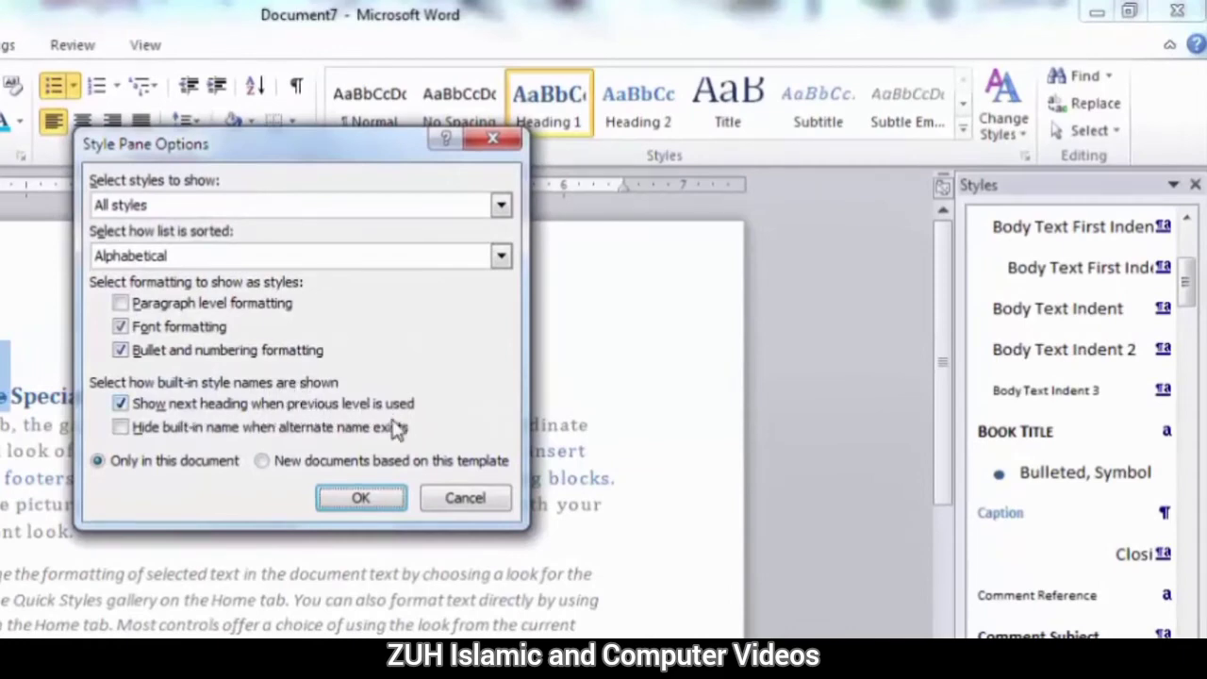
{"action": "left_click", "coordinate": [457, 498]}
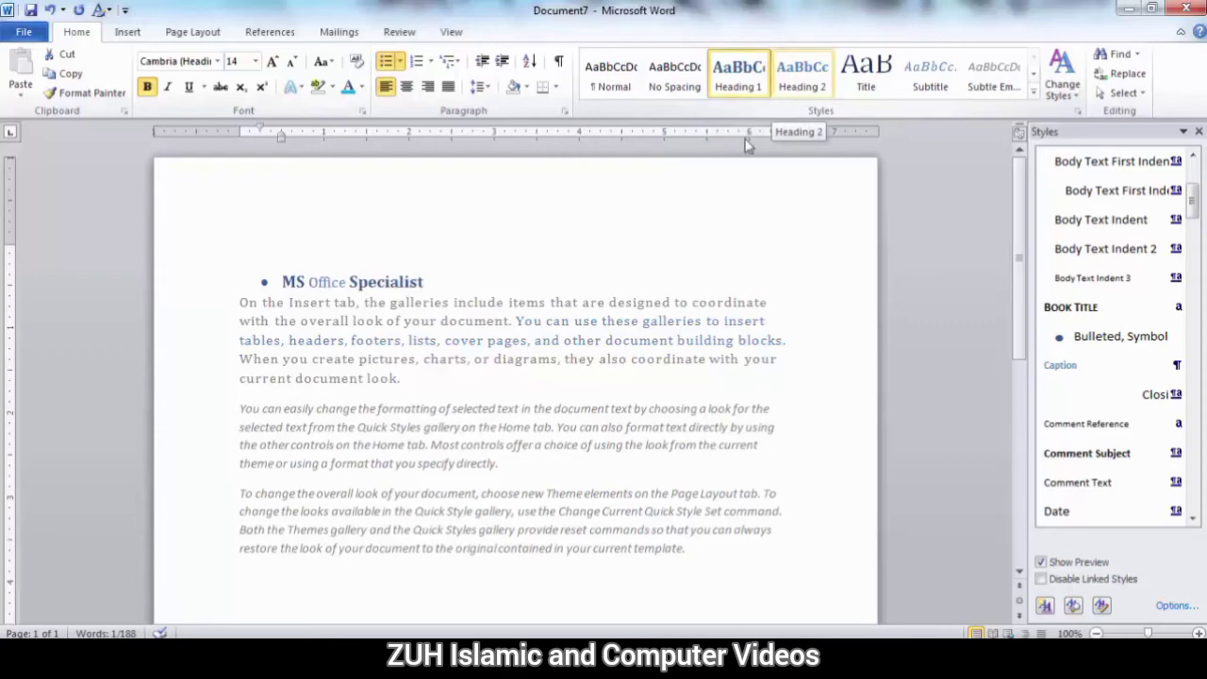
Apply the Heading 2 style to the whole MS Office Specialist line.
{"action": "left_click_drag", "start_coordinate": [429, 280], "coordinate": [281, 275]}
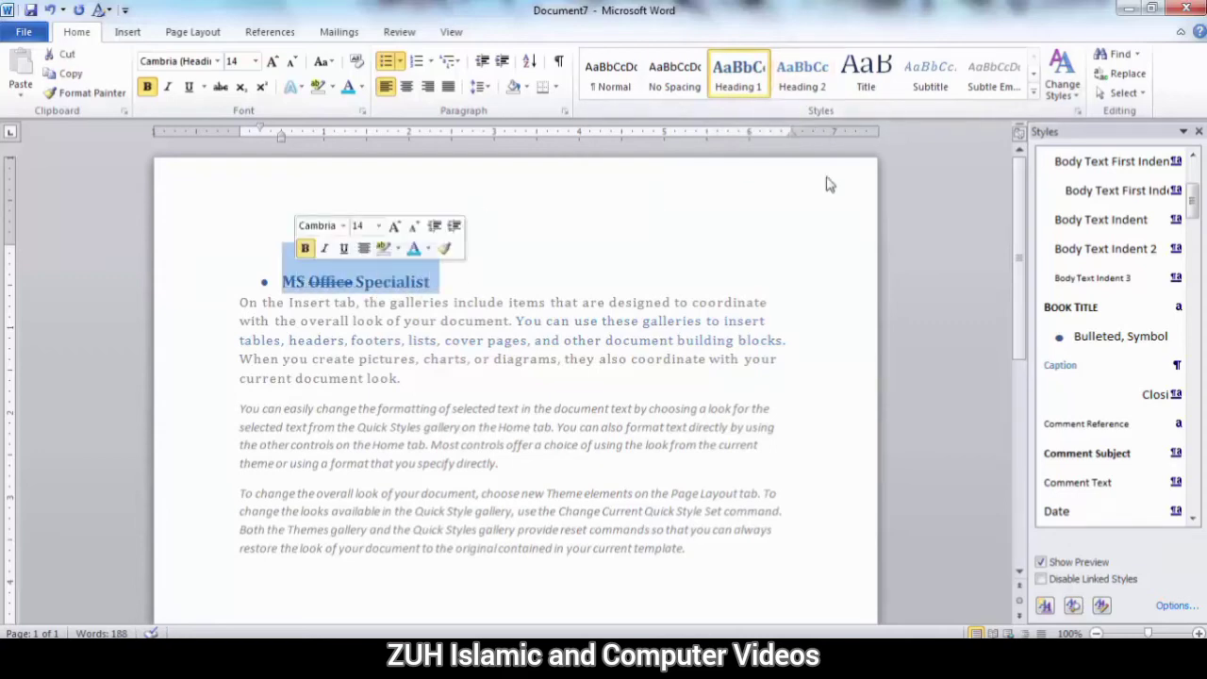
{"action": "left_click", "coordinate": [802, 79]}
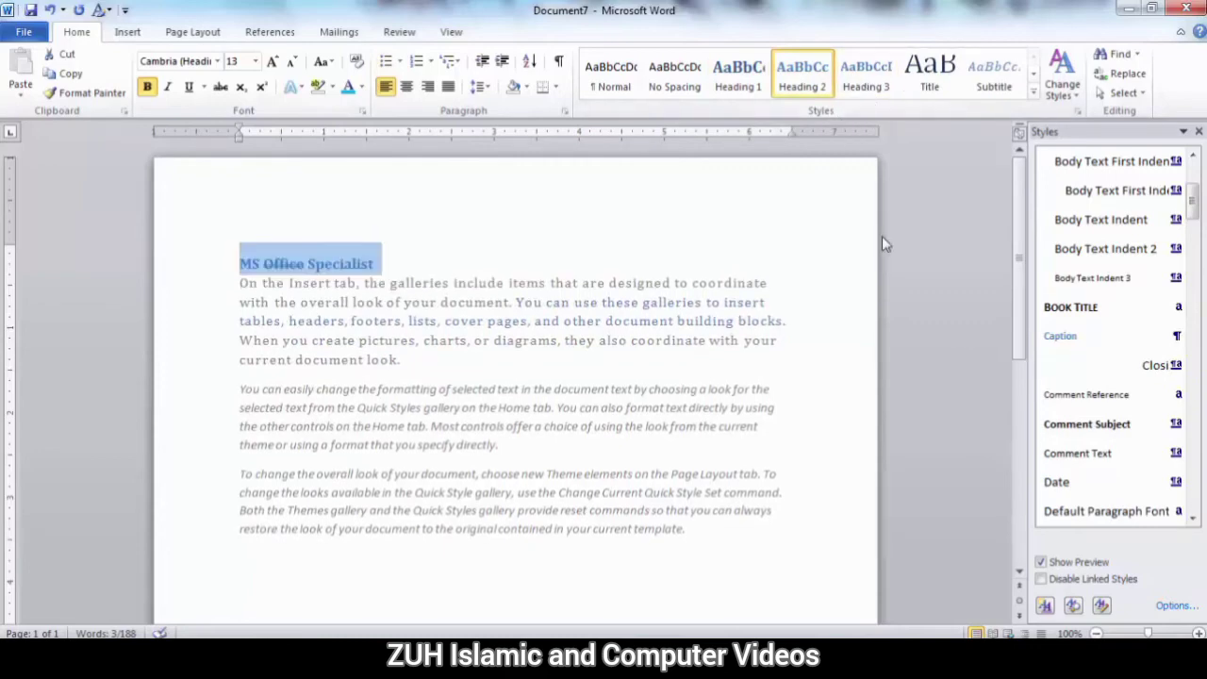
Turn off showing the next heading when the previous level is used, and apply Heading 1 and Heading 2 in turn to the selected title.
{"action": "left_click", "coordinate": [1177, 605]}
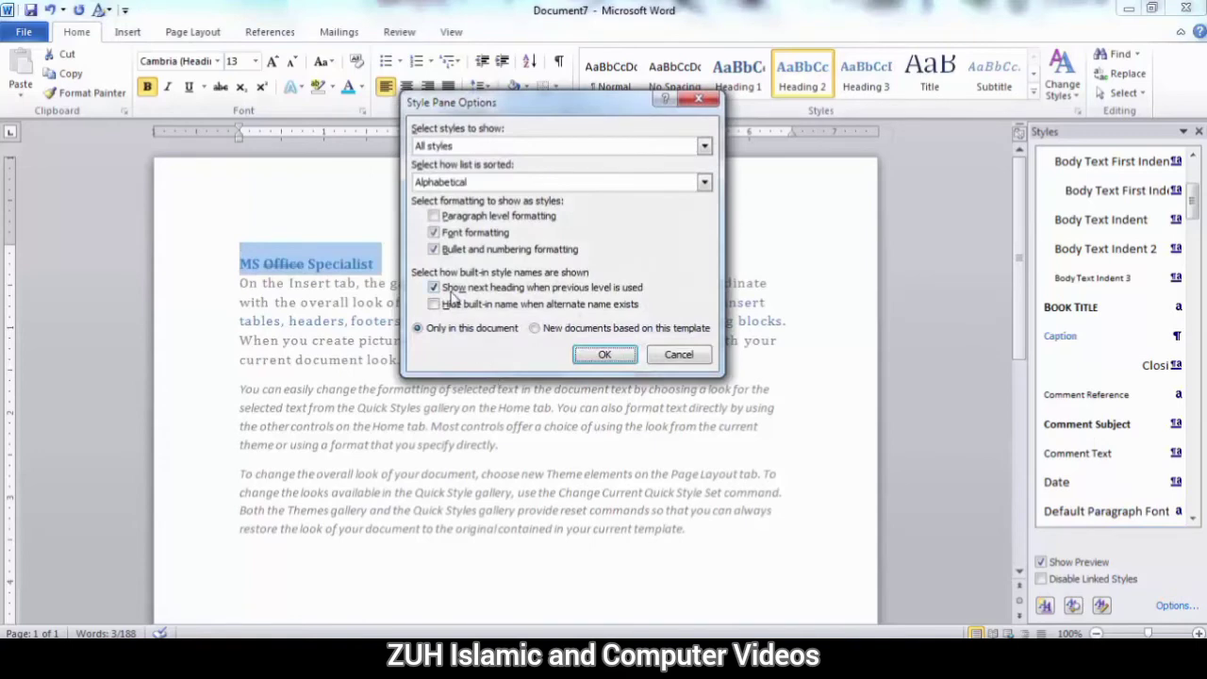
{"action": "left_click", "coordinate": [488, 292]}
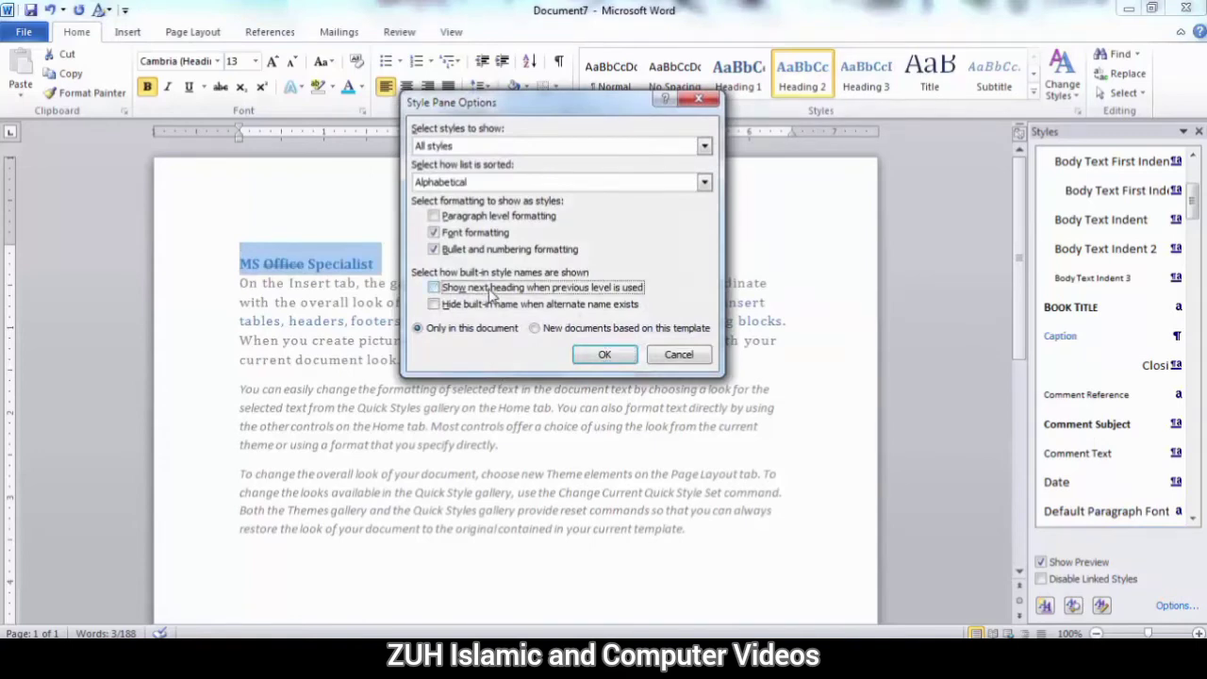
{"action": "left_click", "coordinate": [605, 354]}
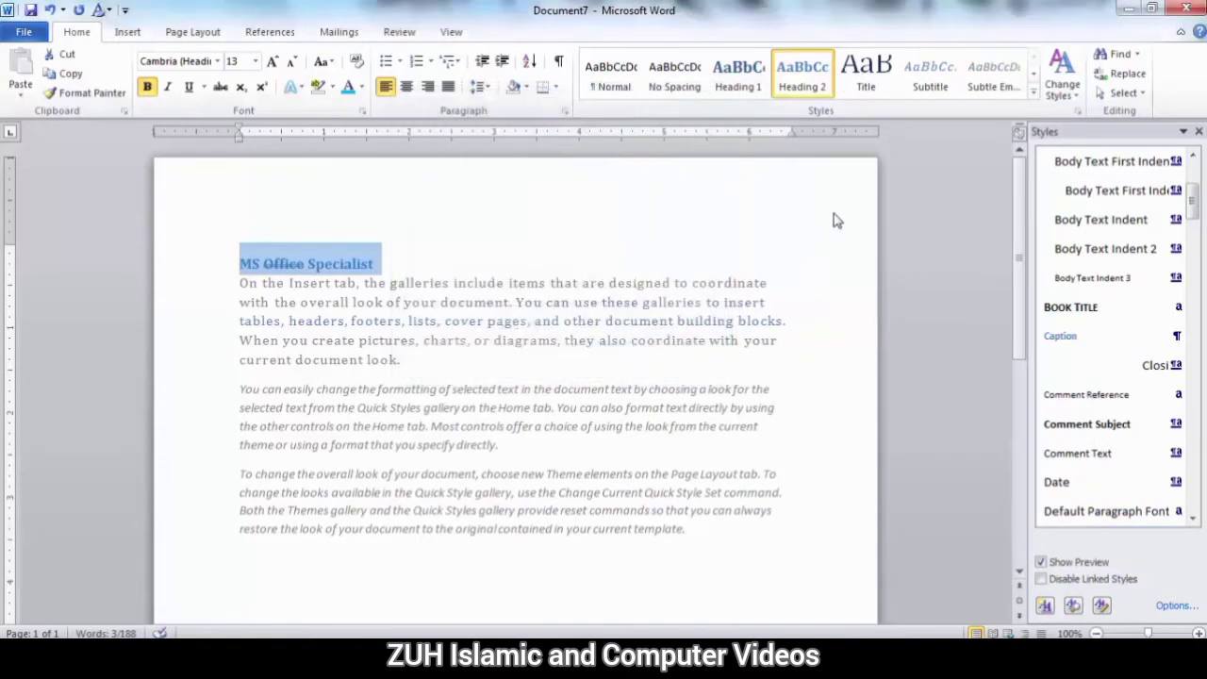
{"action": "left_click", "coordinate": [745, 80]}
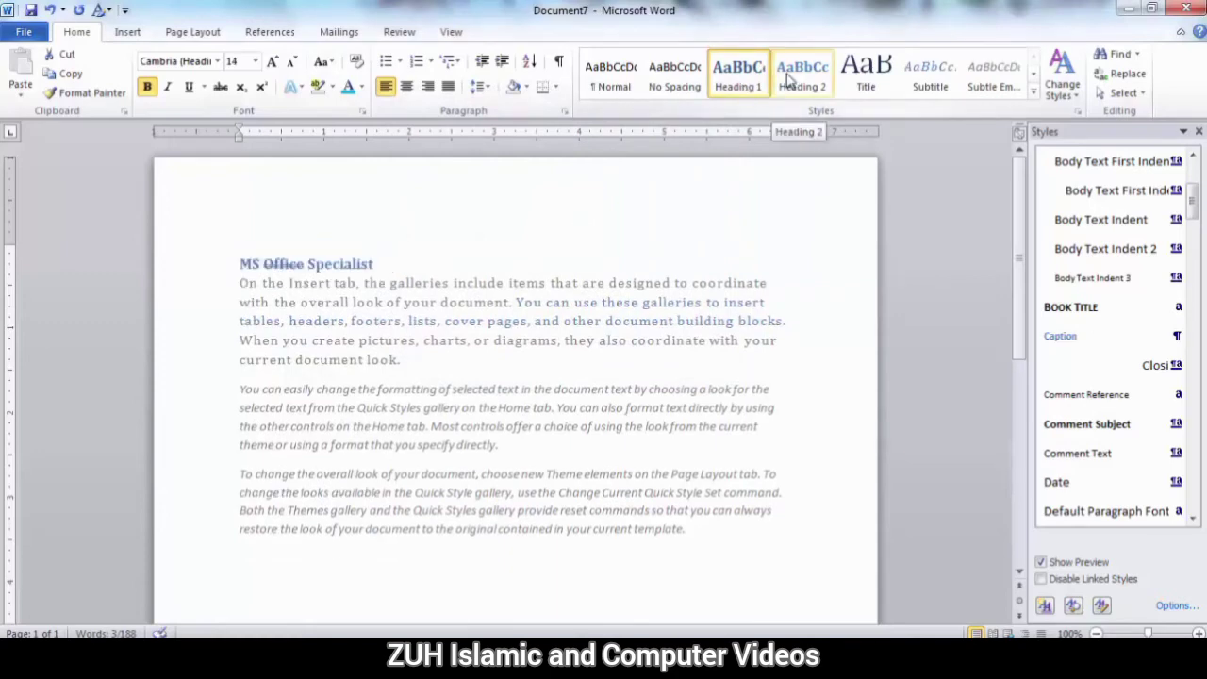
{"action": "left_click", "coordinate": [790, 83]}
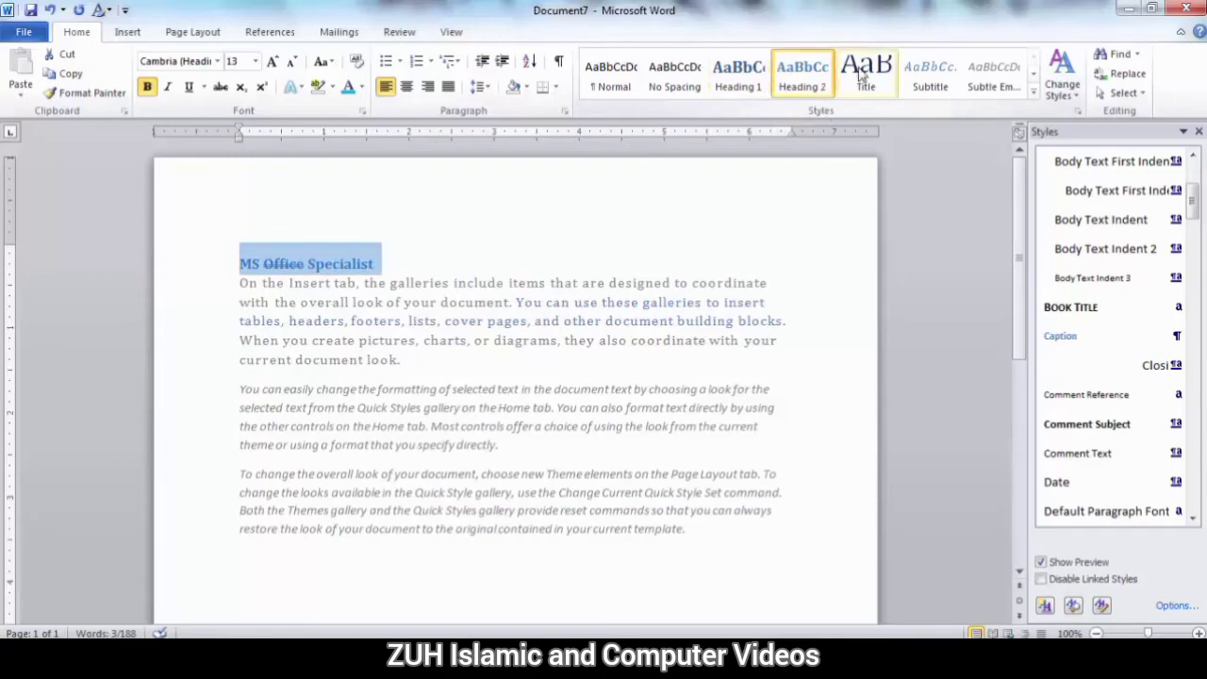
Turn on showing the next heading when the previous level is used and hiding built-in names when alternate names exist.
{"action": "left_click", "coordinate": [1171, 608]}
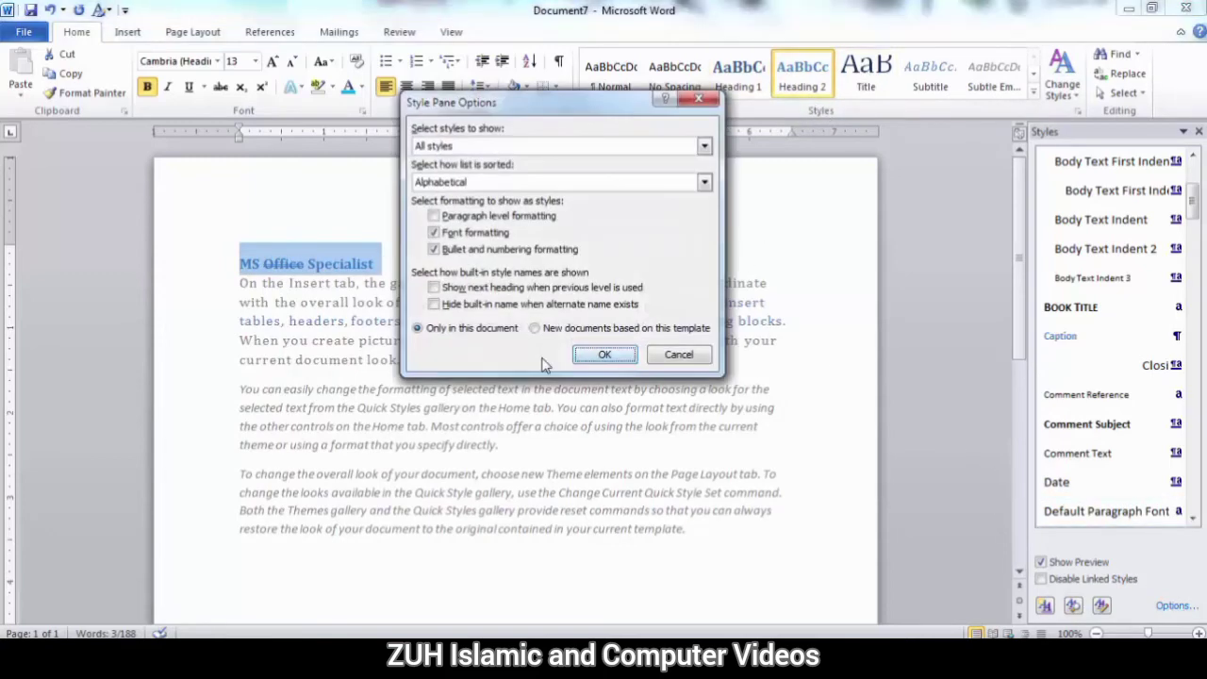
{"action": "left_click", "coordinate": [453, 289]}
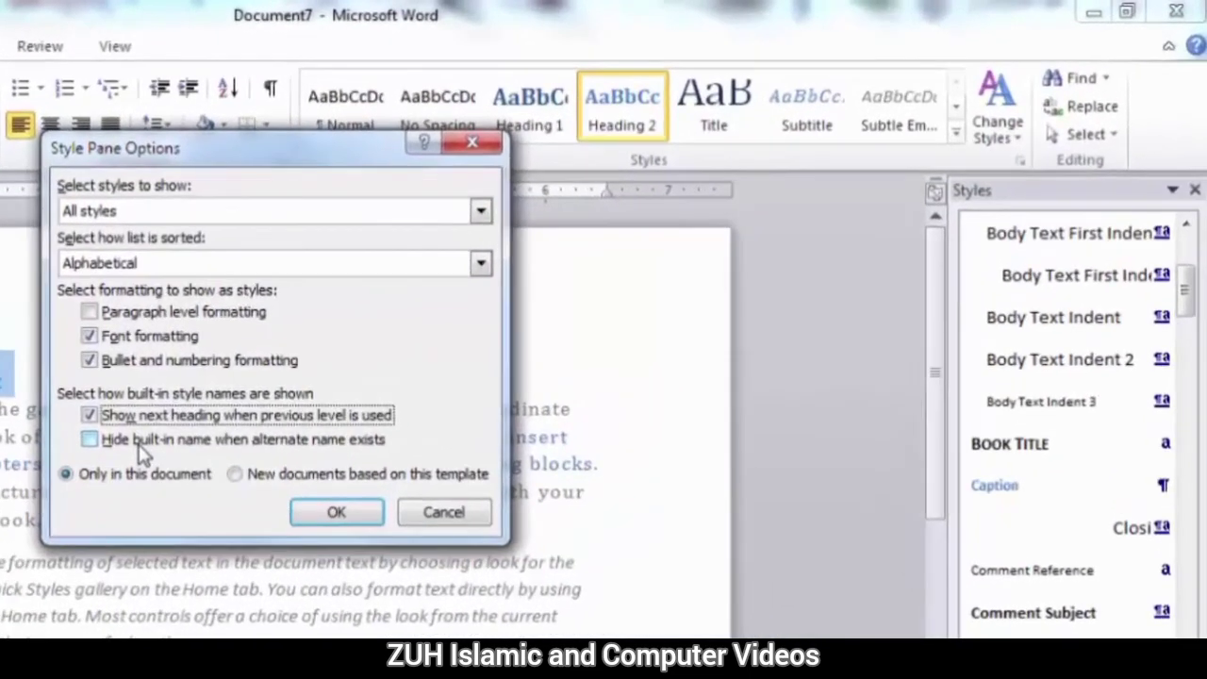
{"action": "left_click", "coordinate": [139, 443]}
{"action": "left_click", "coordinate": [335, 512]}
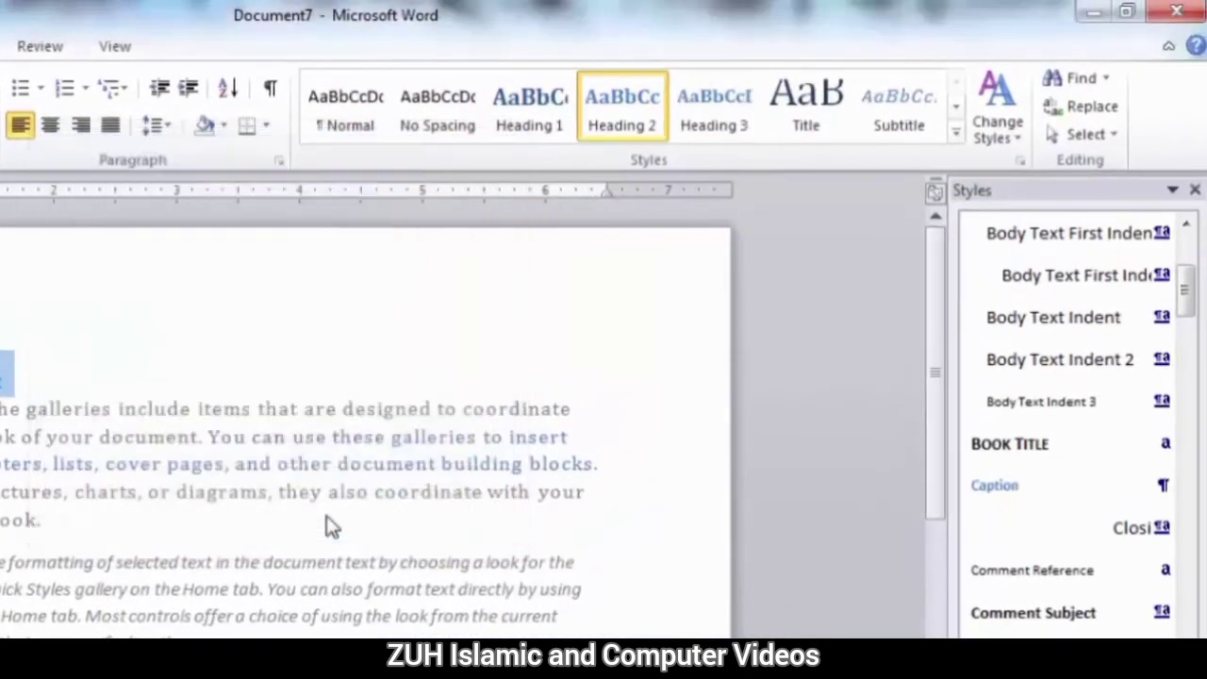
{"action": "left_click_drag", "start_coordinate": [1185, 295], "coordinate": [1186, 255]}
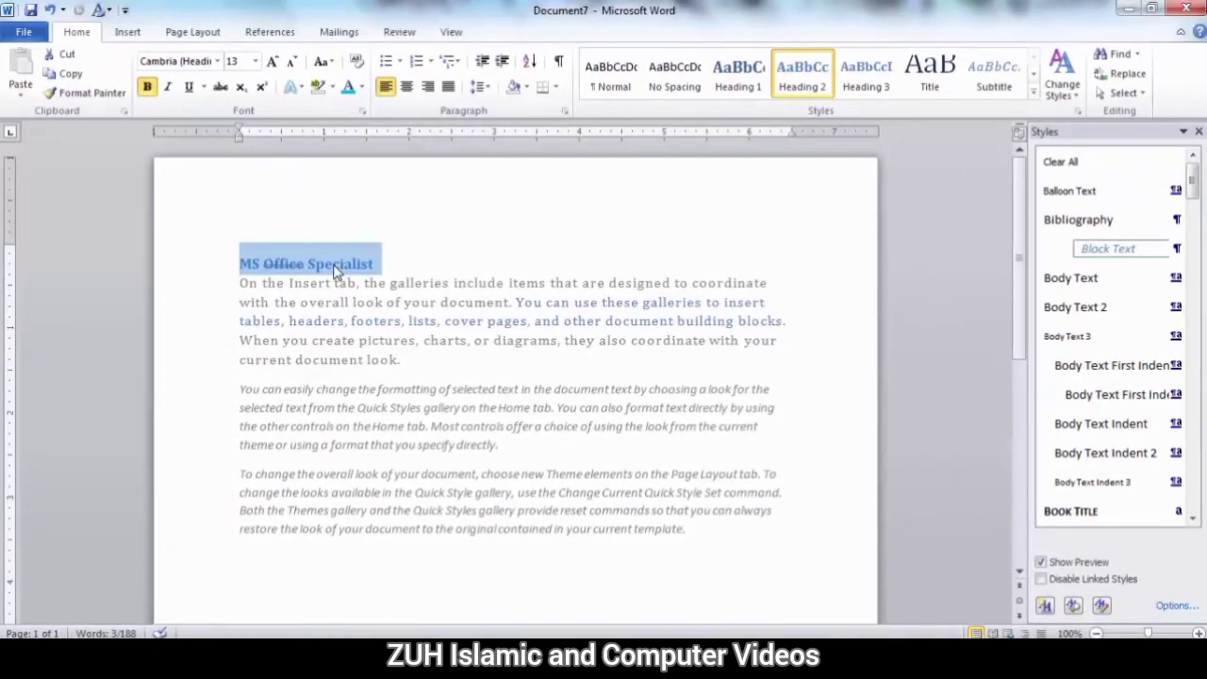
Sort the Styles pane list As Recommended, limit it to styles In use, and view the Heading 2 style's description.
{"action": "left_click", "coordinate": [1177, 605]}
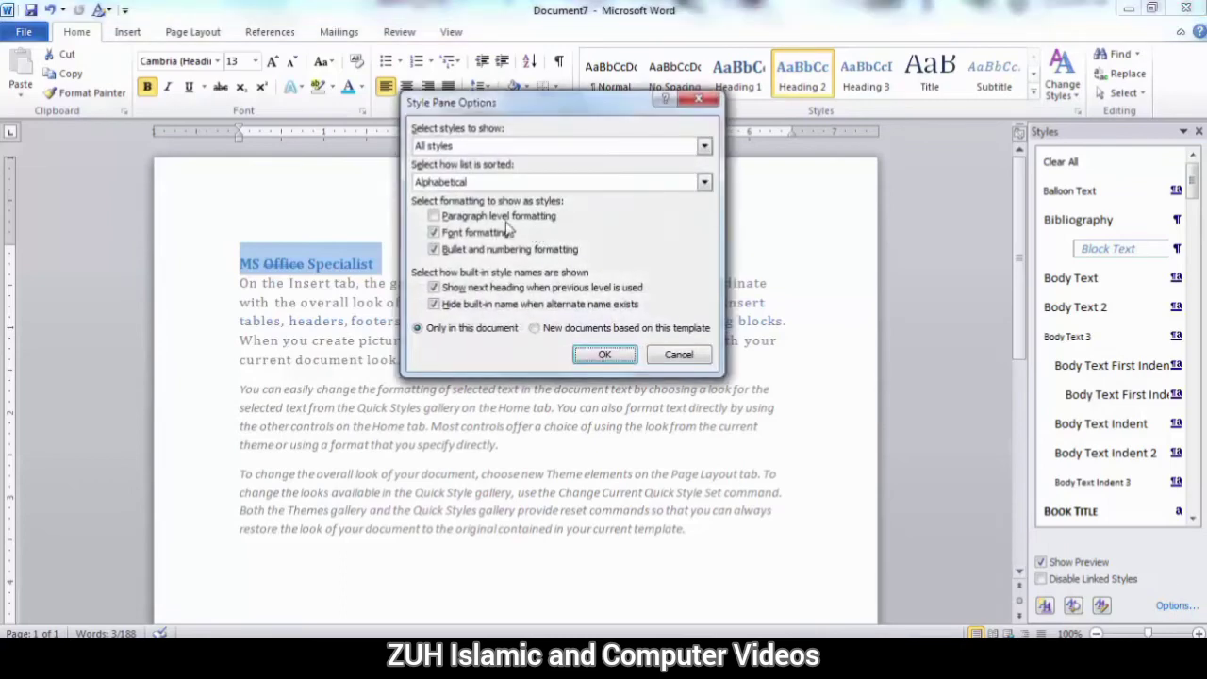
{"action": "left_click", "coordinate": [454, 185]}
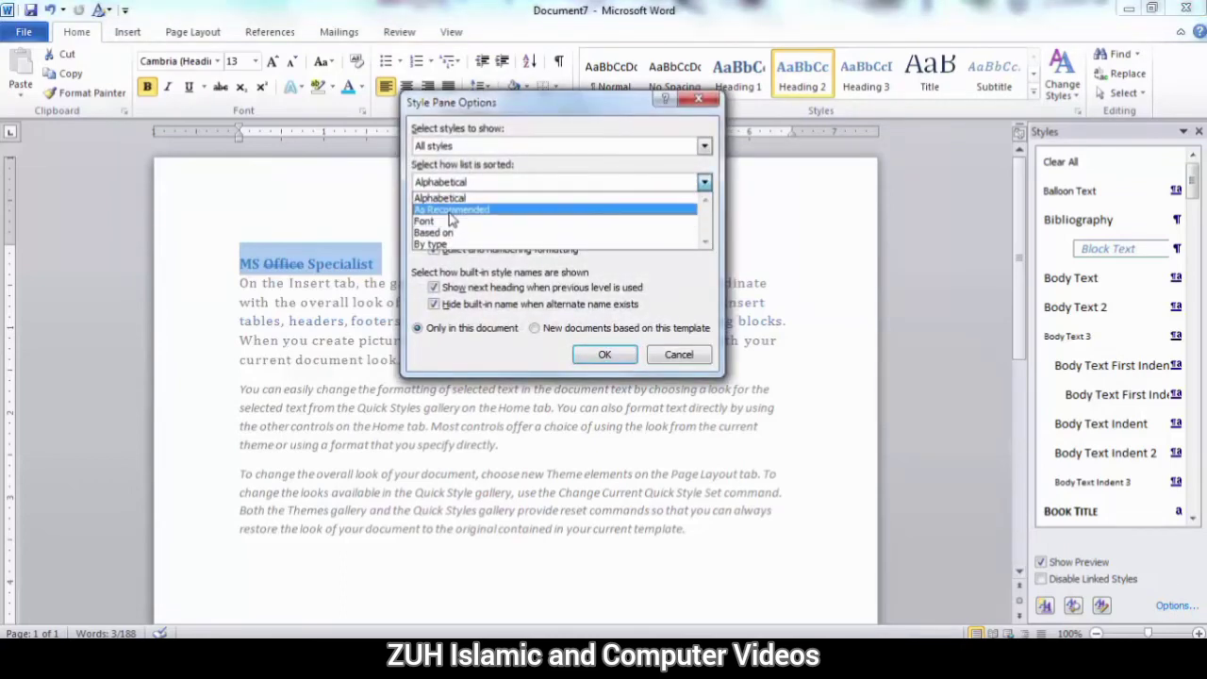
{"action": "left_click", "coordinate": [449, 209]}
{"action": "left_click", "coordinate": [453, 147]}
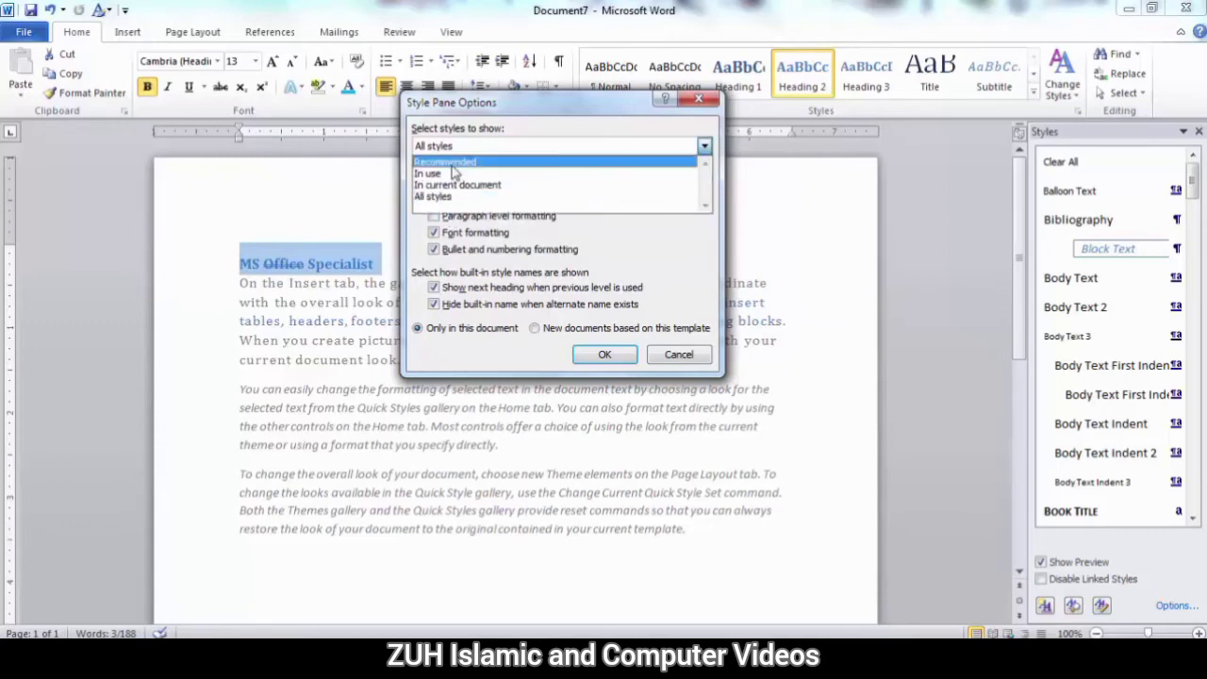
{"action": "left_click", "coordinate": [448, 162]}
{"action": "left_click", "coordinate": [462, 147]}
{"action": "left_click", "coordinate": [459, 175]}
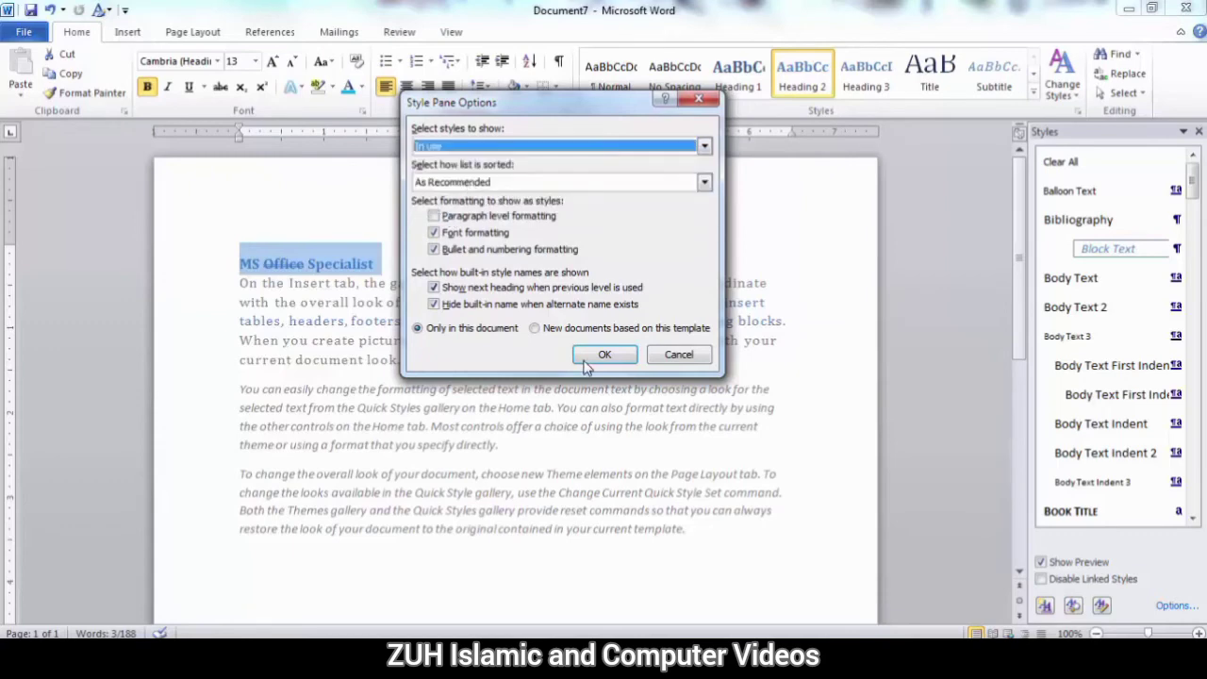
{"action": "left_click", "coordinate": [589, 360]}
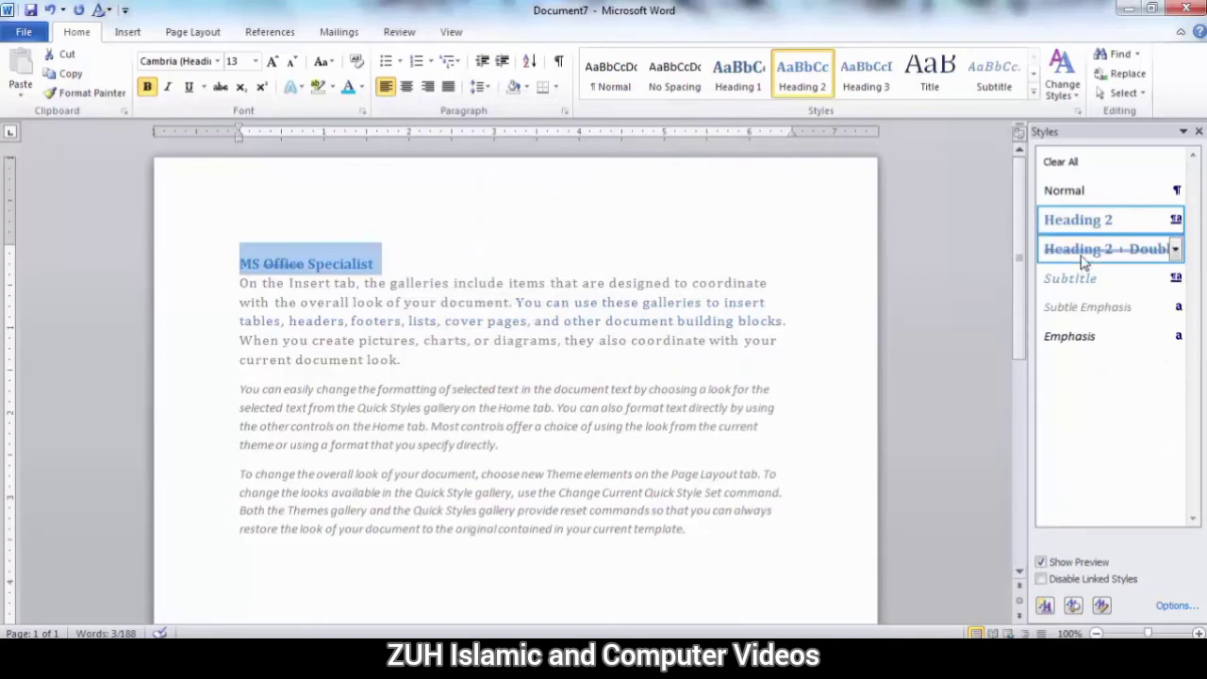
{"action": "mouse_move", "coordinate": [1072, 218]}
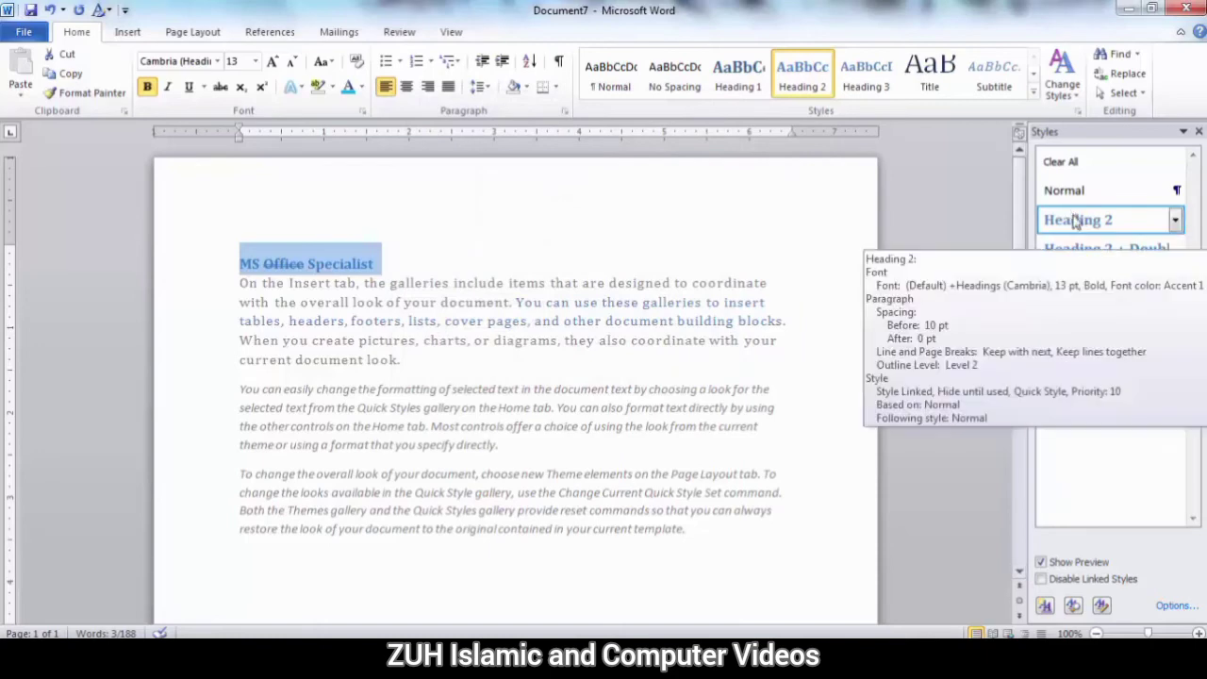
Rename the Heading 2 style as My Nwe Heading 22.
{"action": "right_click", "coordinate": [1076, 220]}
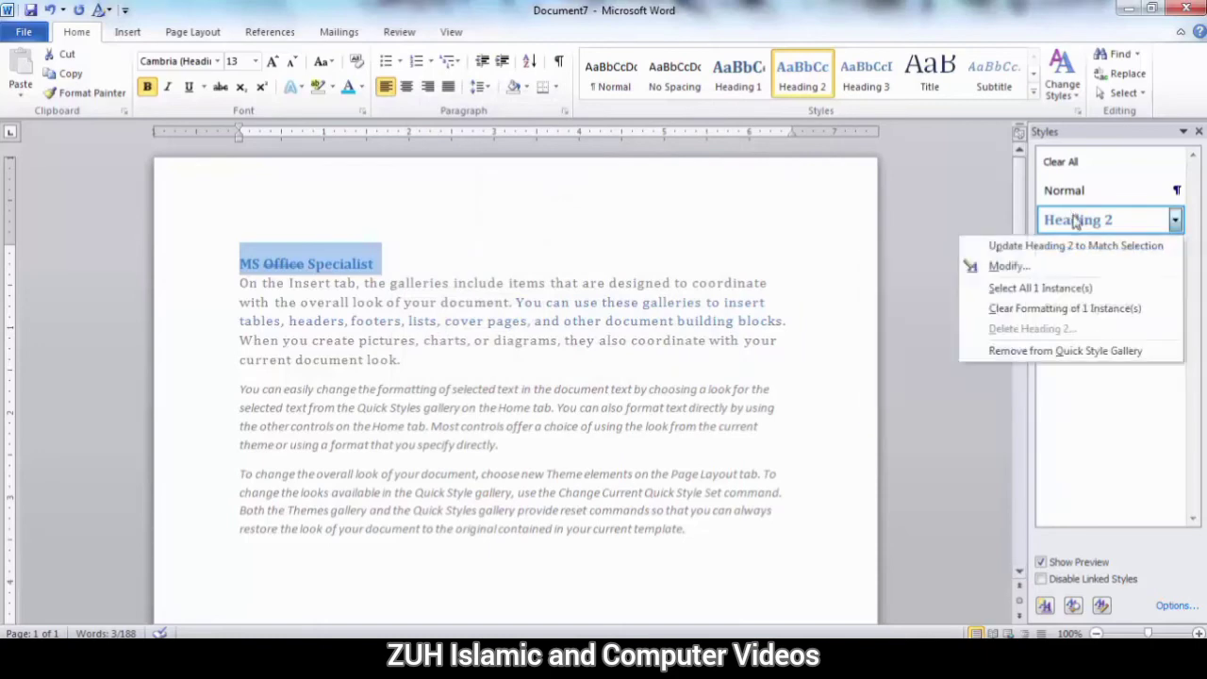
{"action": "left_click", "coordinate": [1009, 266]}
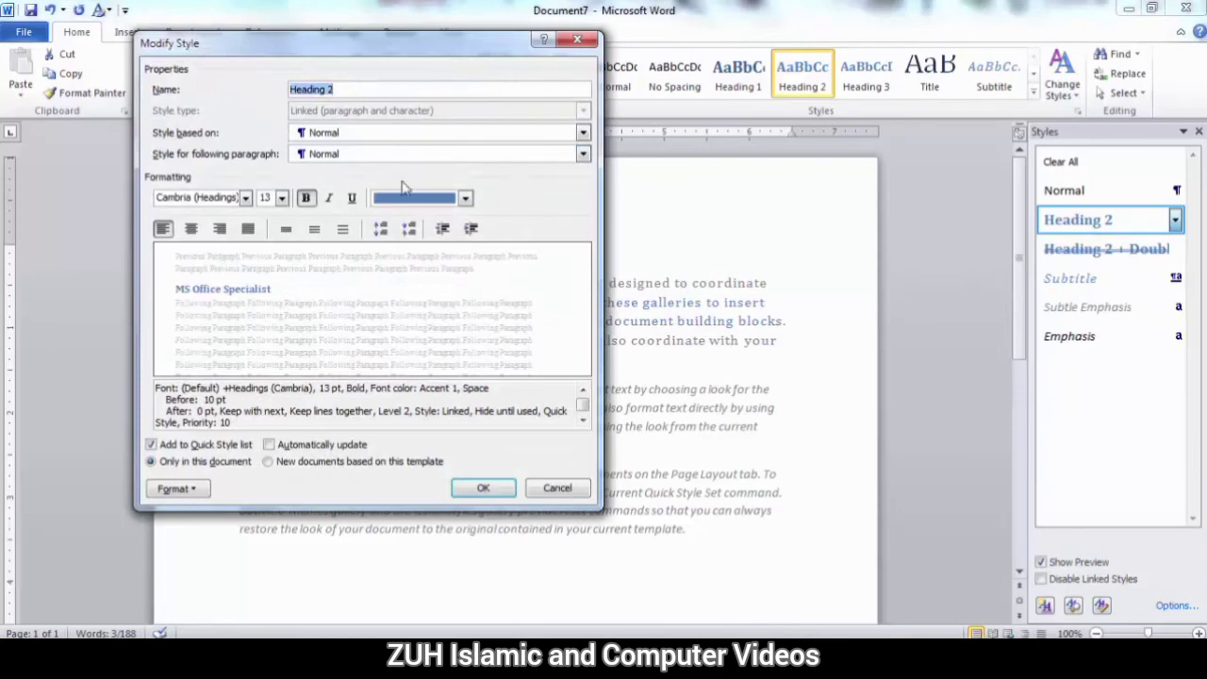
{"action": "type", "text": "My Nwe"}
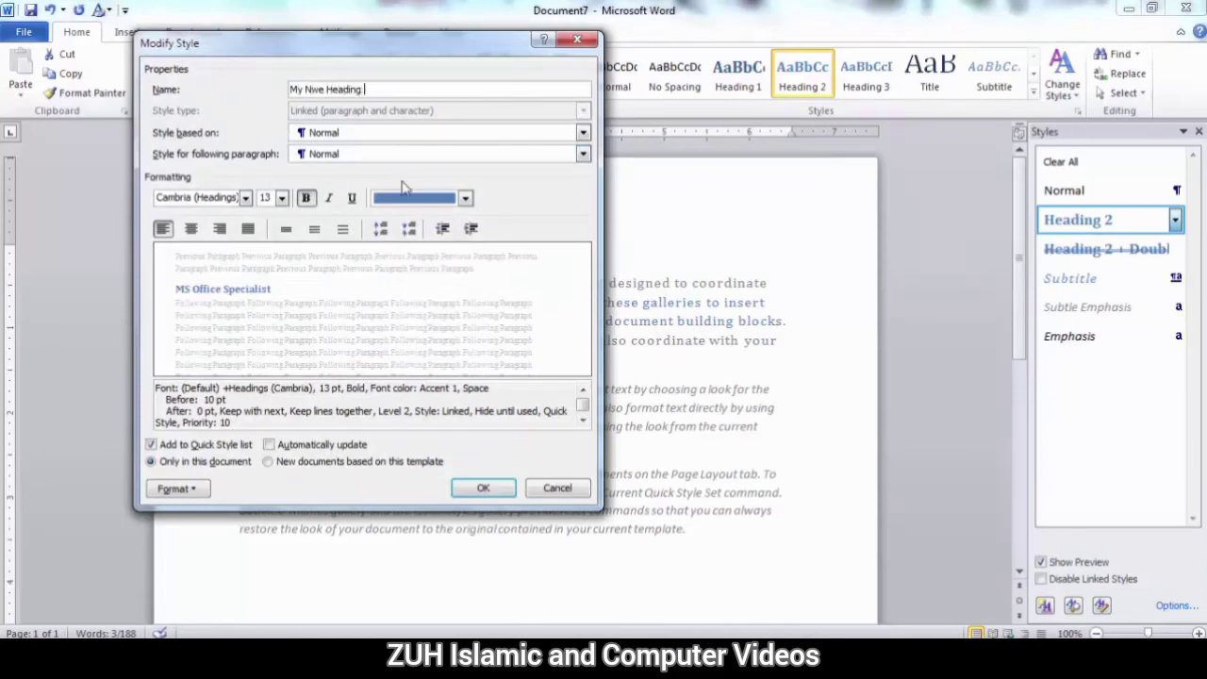
{"action": "type", "text": " Heading 22"}
{"action": "left_click", "coordinate": [482, 487]}
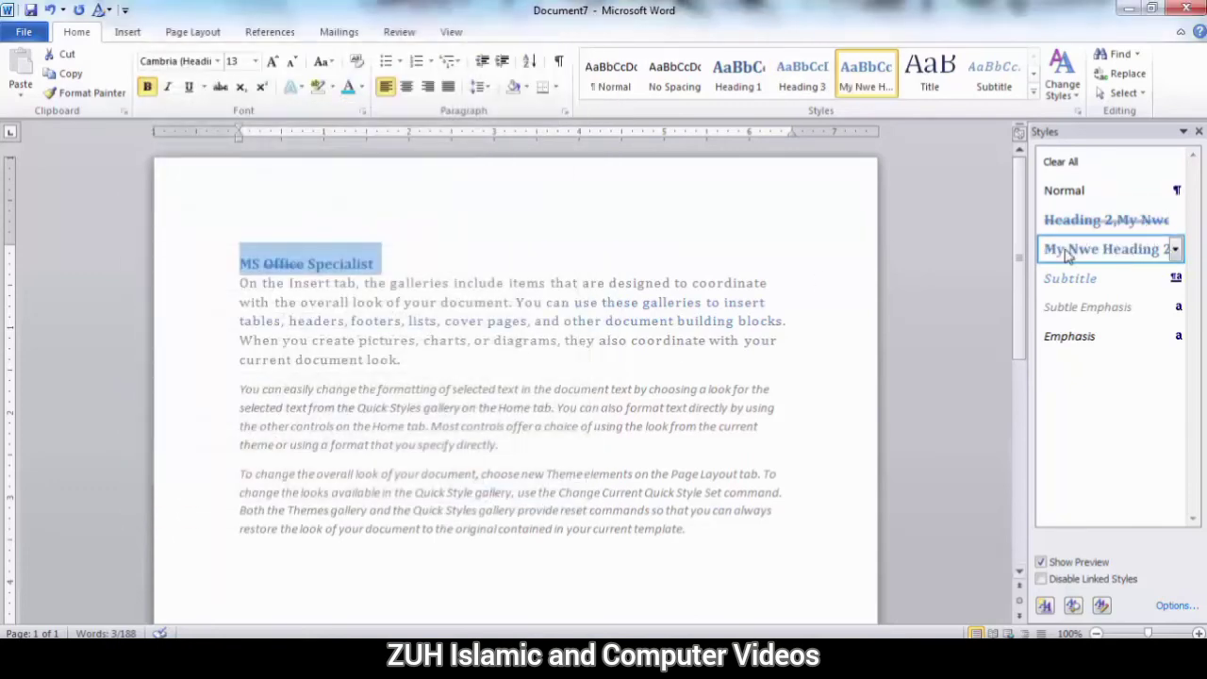
{"action": "mouse_move", "coordinate": [1096, 250]}
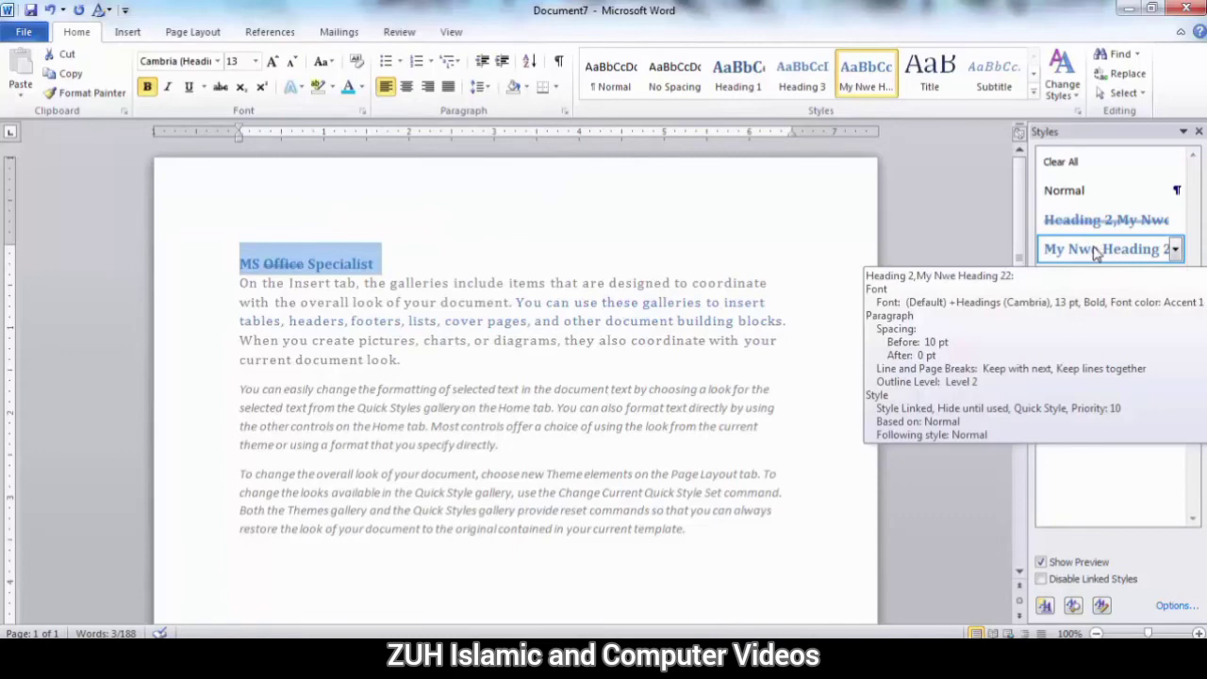
Turn off hiding built-in names when an alternate name exists in the Styles pane options.
{"action": "left_click", "coordinate": [1177, 605]}
{"action": "left_click", "coordinate": [434, 304]}
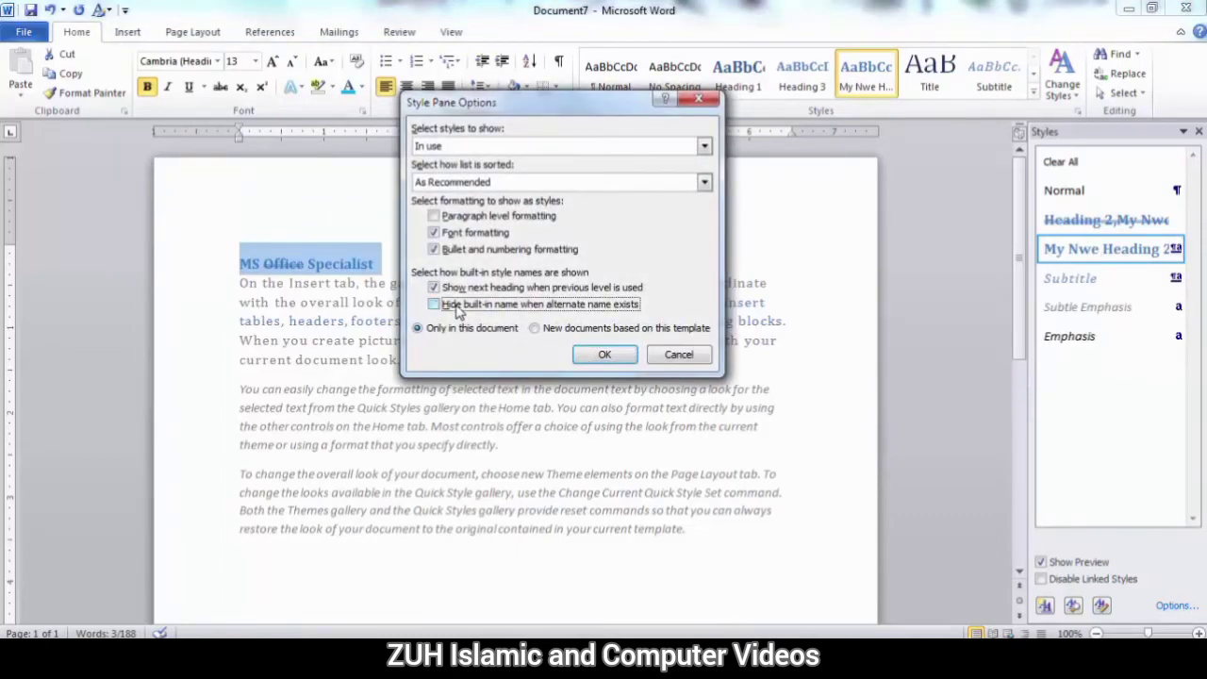
{"action": "left_click", "coordinate": [604, 353]}
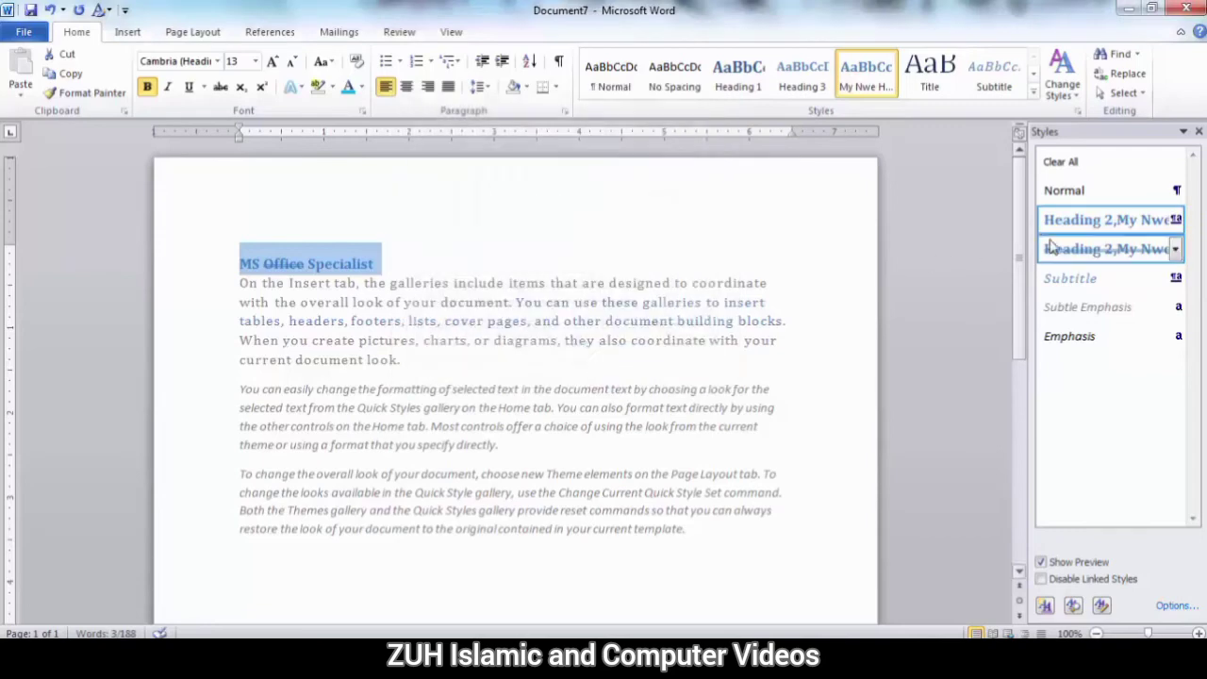
{"action": "mouse_move", "coordinate": [1056, 230]}
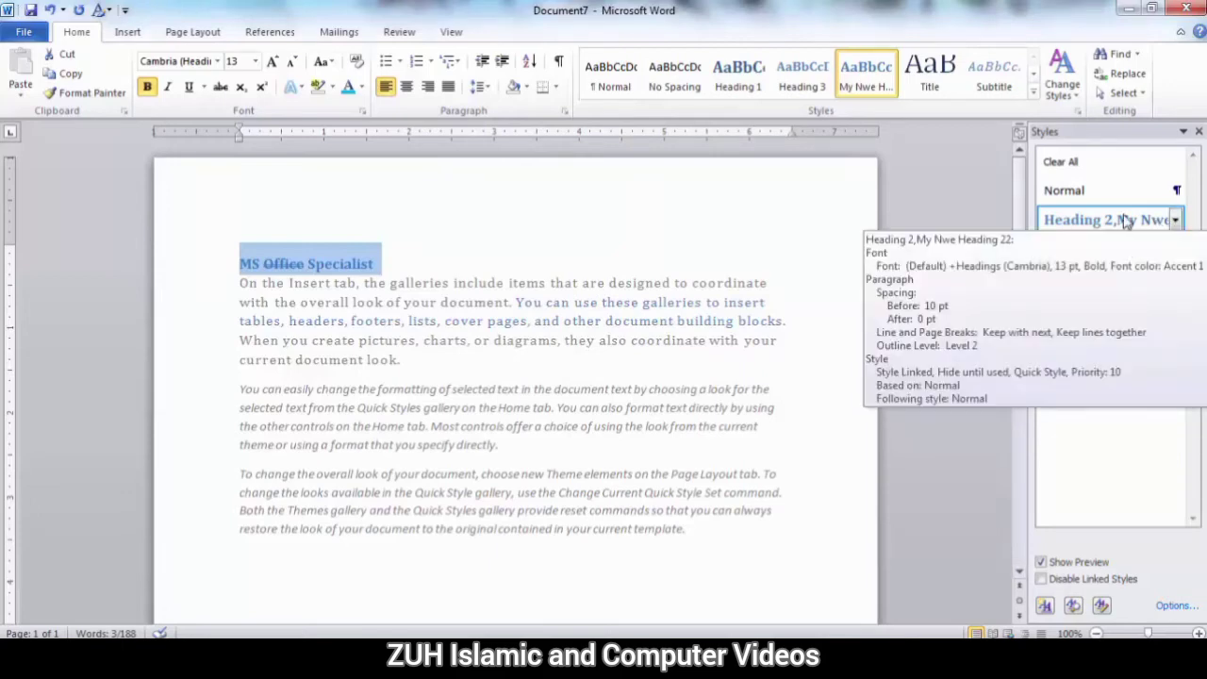
Try applying the Styles pane options to new documents based on this template, and set them back to only this document.
{"action": "left_click", "coordinate": [1172, 606]}
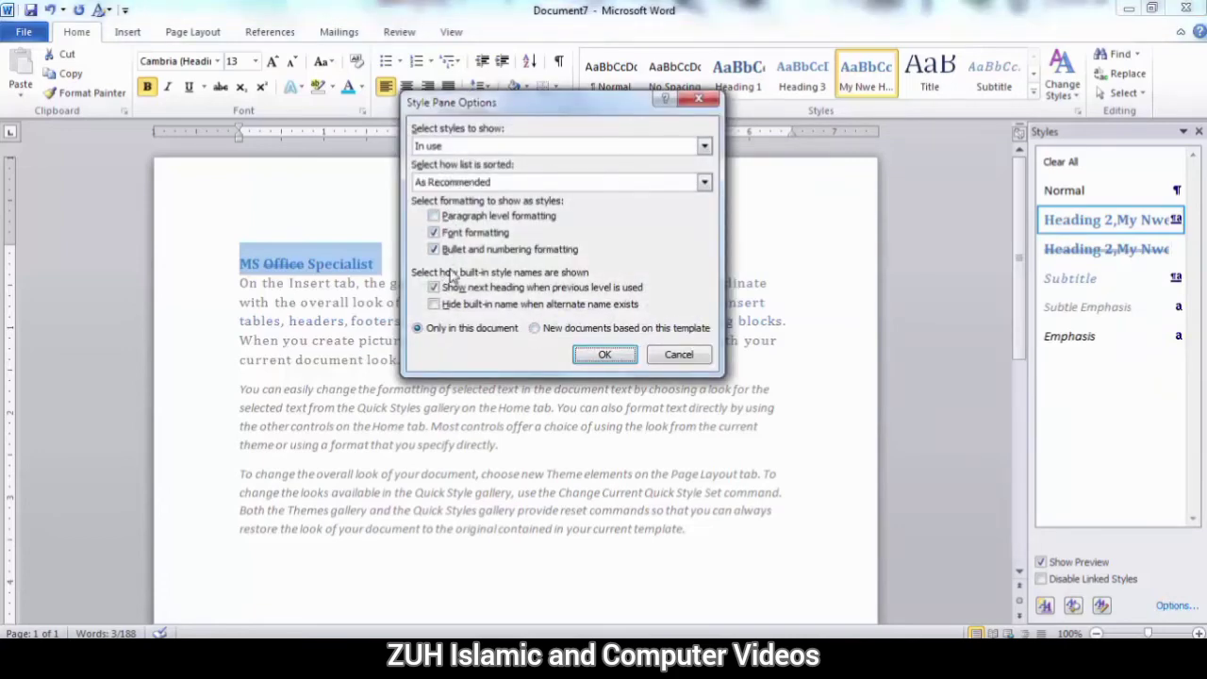
{"action": "left_click", "coordinate": [556, 330]}
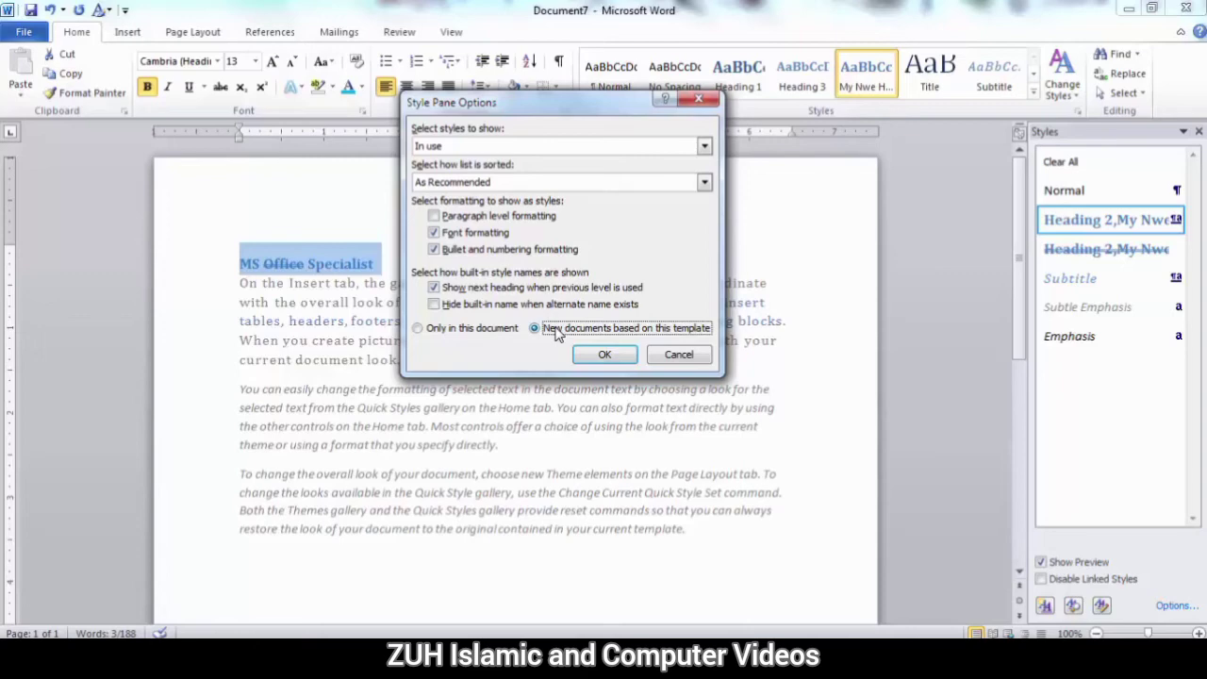
{"action": "left_click", "coordinate": [452, 332]}
{"action": "left_click", "coordinate": [604, 355]}
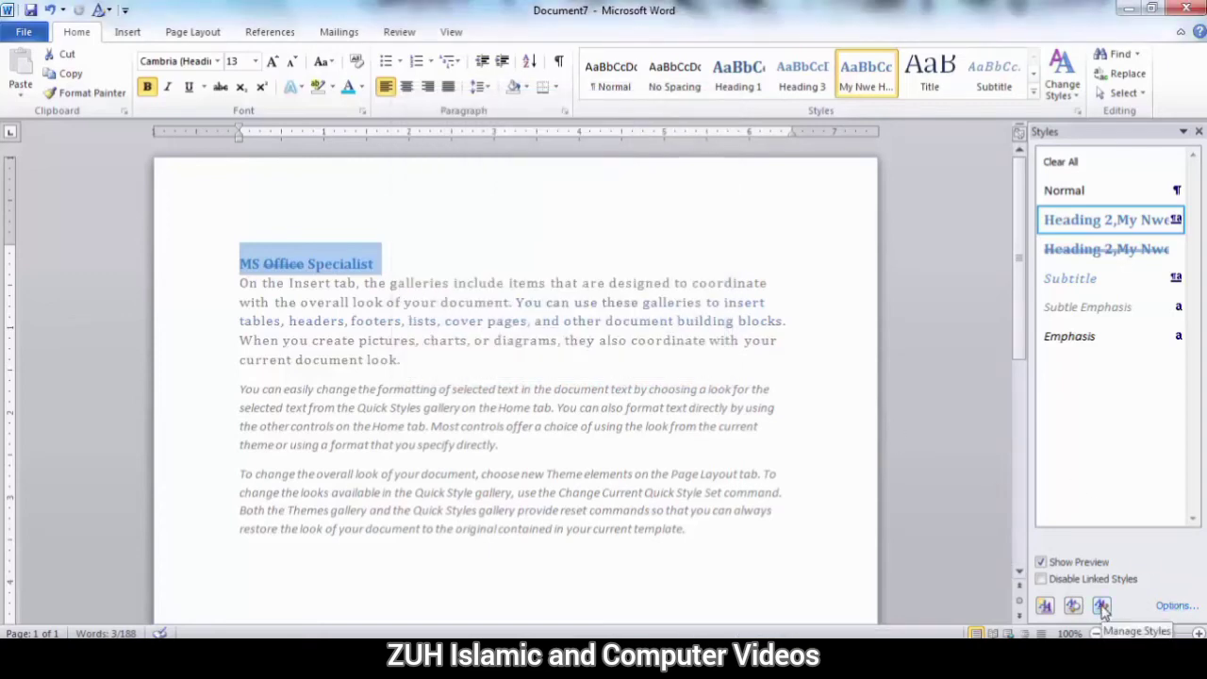
View the default font and paragraph settings in Manage Styles without changing them.
{"action": "left_click", "coordinate": [1101, 606]}
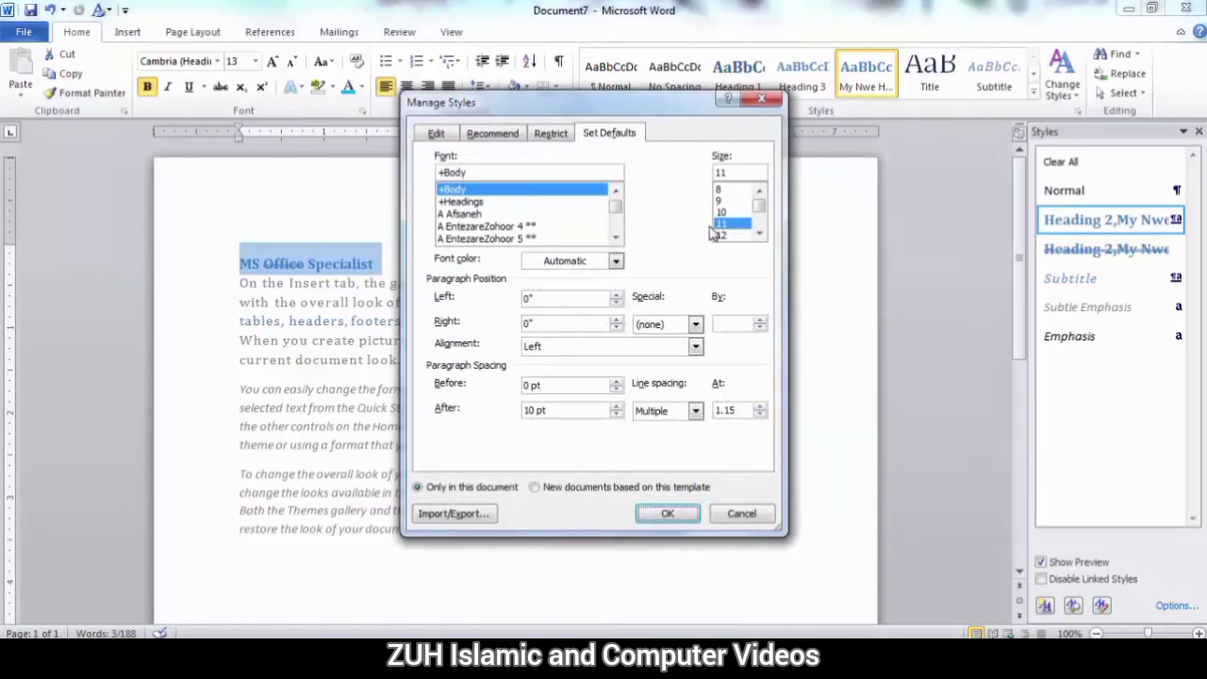
{"action": "left_click", "coordinate": [761, 100]}
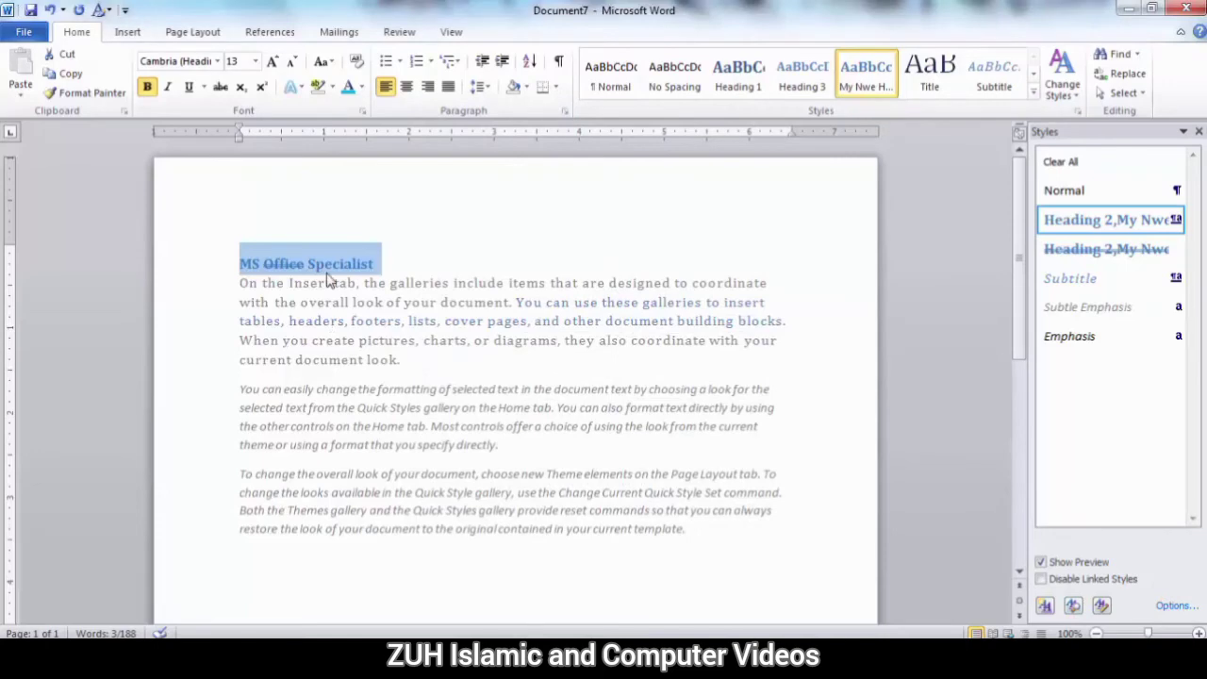
Reset the paragraph style of the MS Office Specialist title and the first body paragraph to Normal with the Style Inspector.
{"action": "left_click", "coordinate": [1073, 605]}
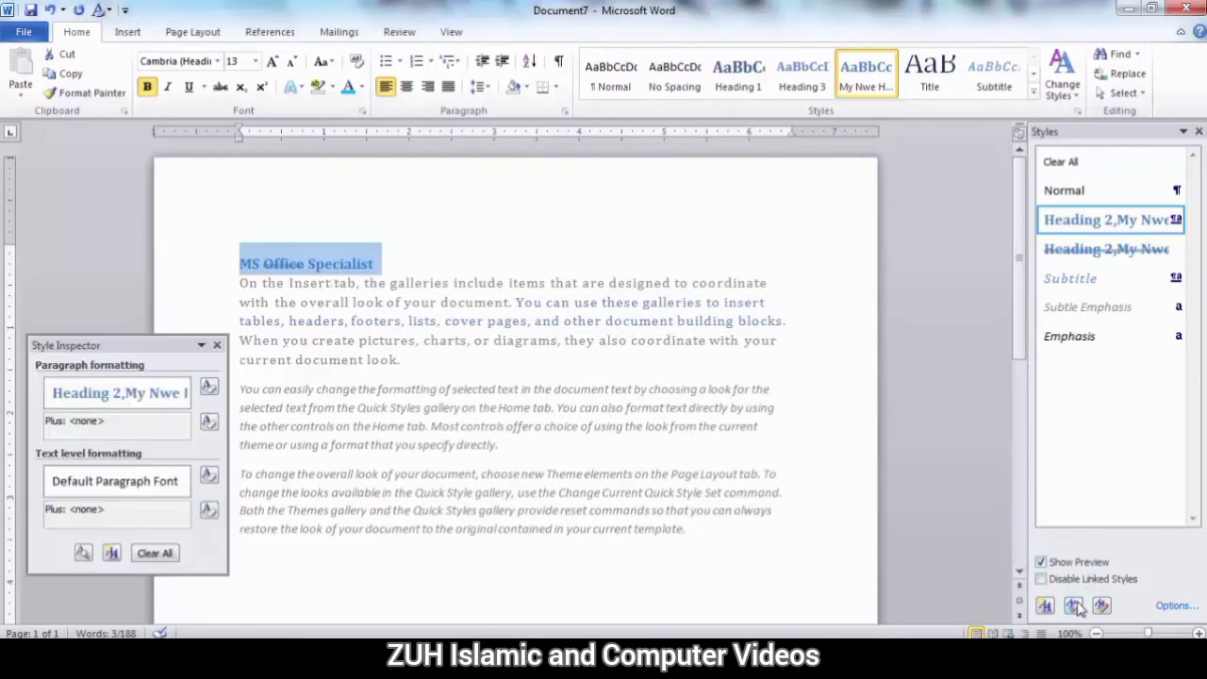
{"action": "left_click", "coordinate": [210, 391]}
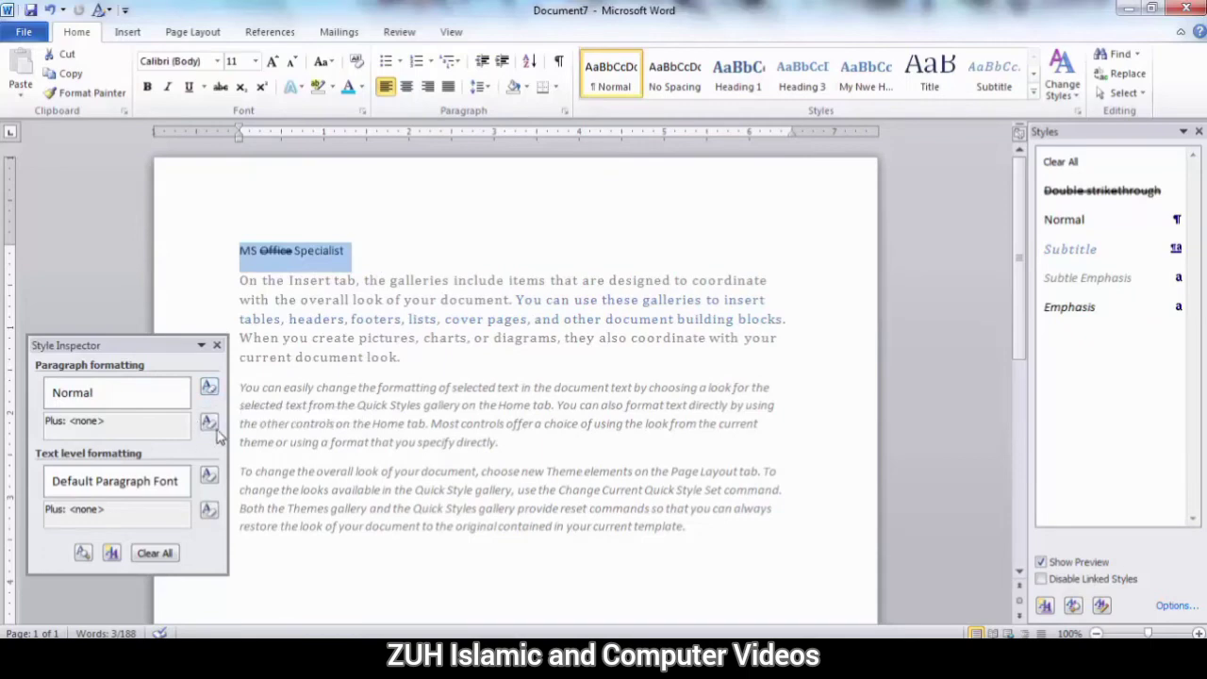
{"action": "left_click", "coordinate": [266, 317]}
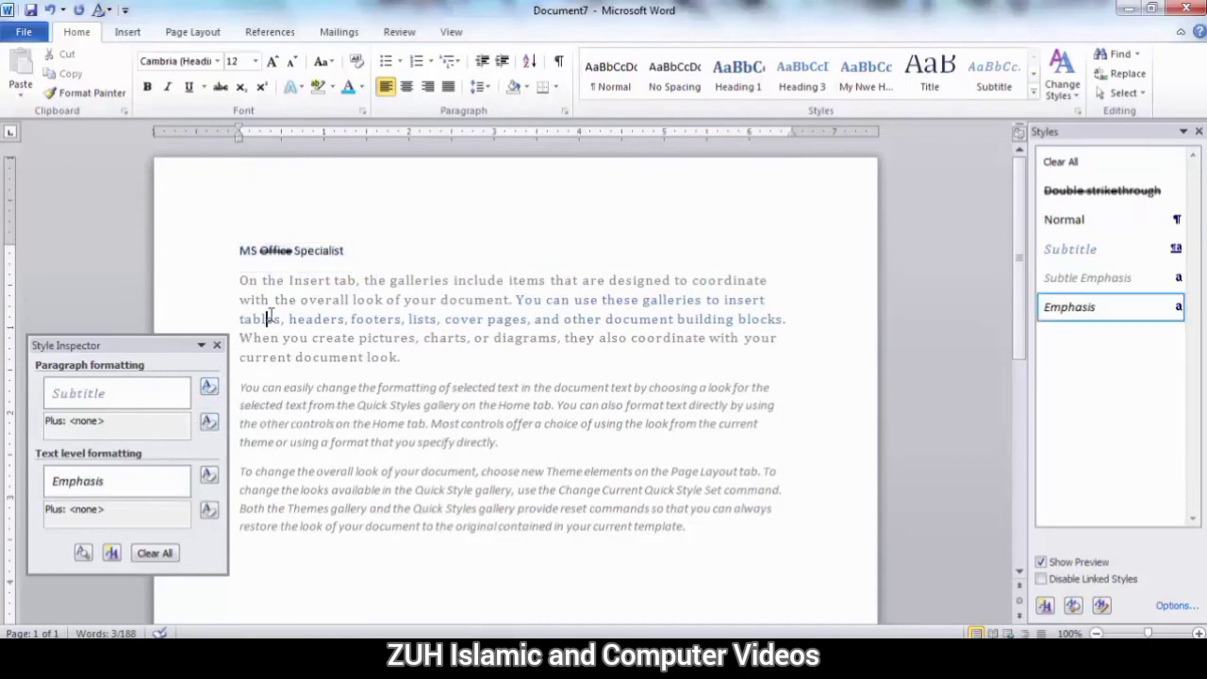
{"action": "left_click", "coordinate": [210, 389]}
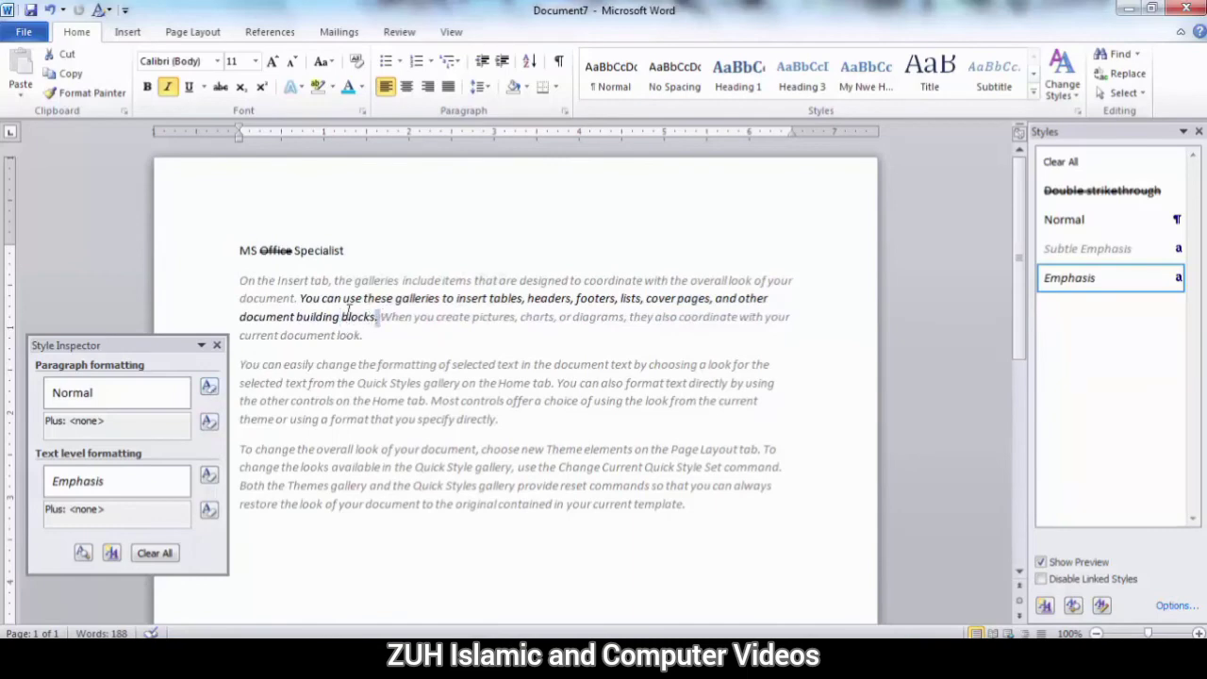
Clear the Emphasis character style from the sentence starting "You can use these galleries" and close the Style Inspector.
{"action": "left_click_drag", "start_coordinate": [347, 317], "coordinate": [304, 294]}
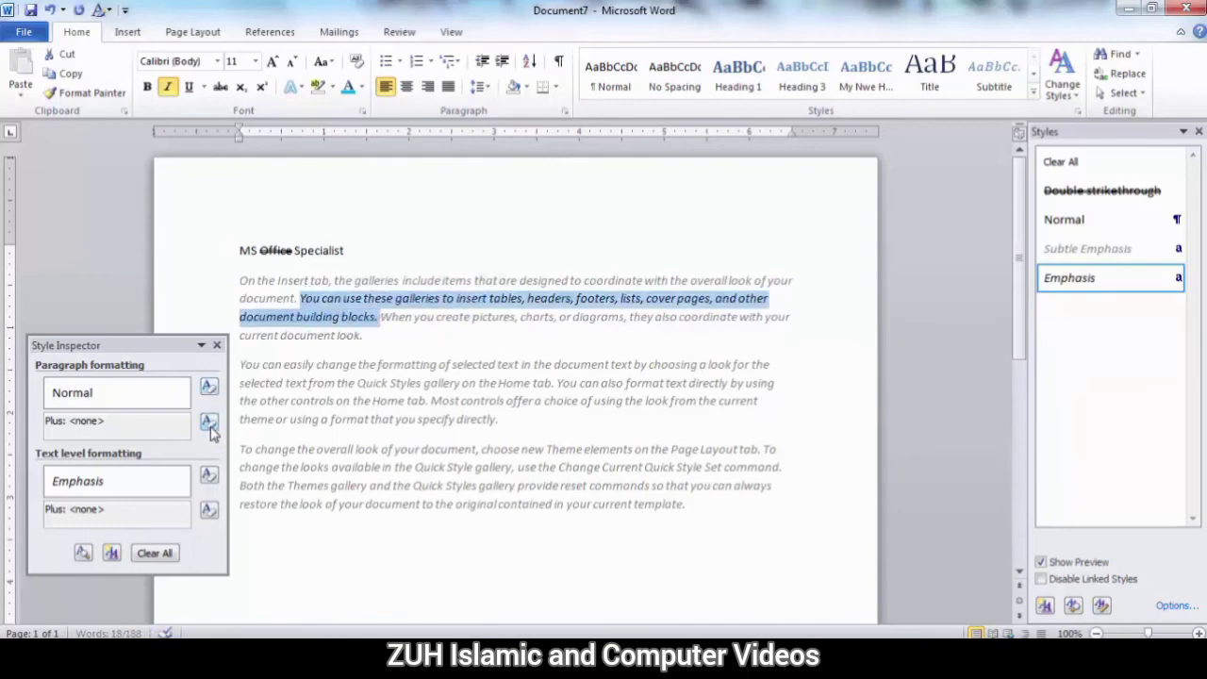
{"action": "left_click", "coordinate": [209, 475]}
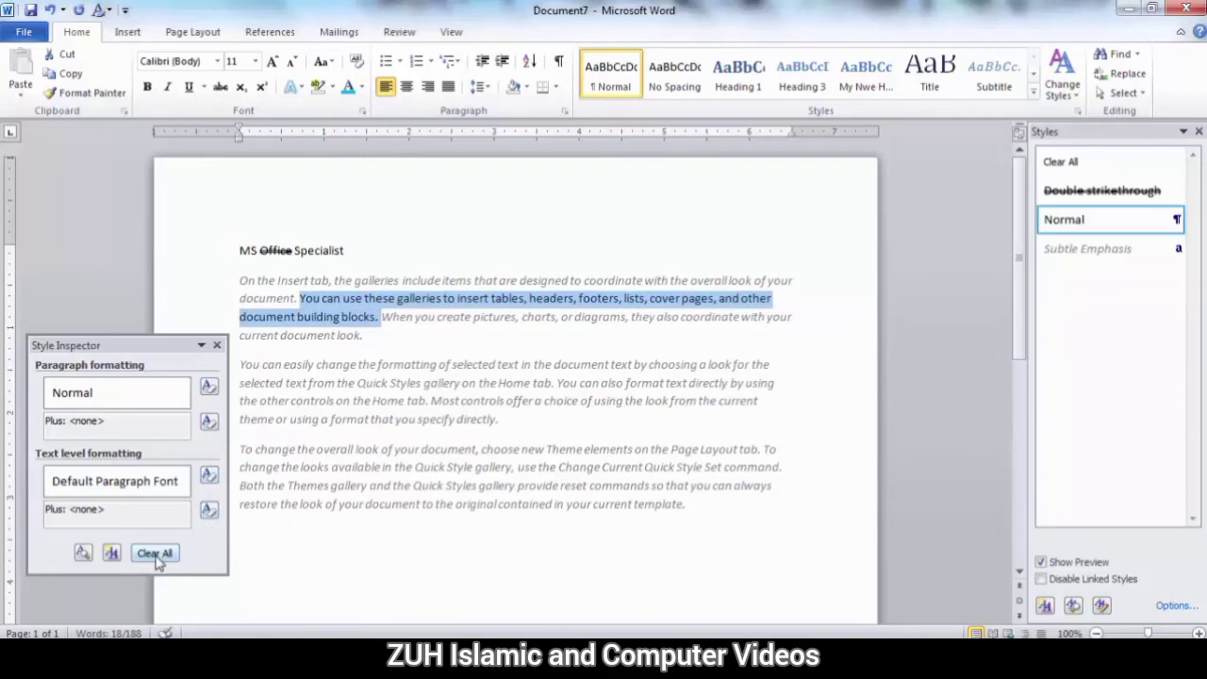
{"action": "left_click", "coordinate": [217, 347]}
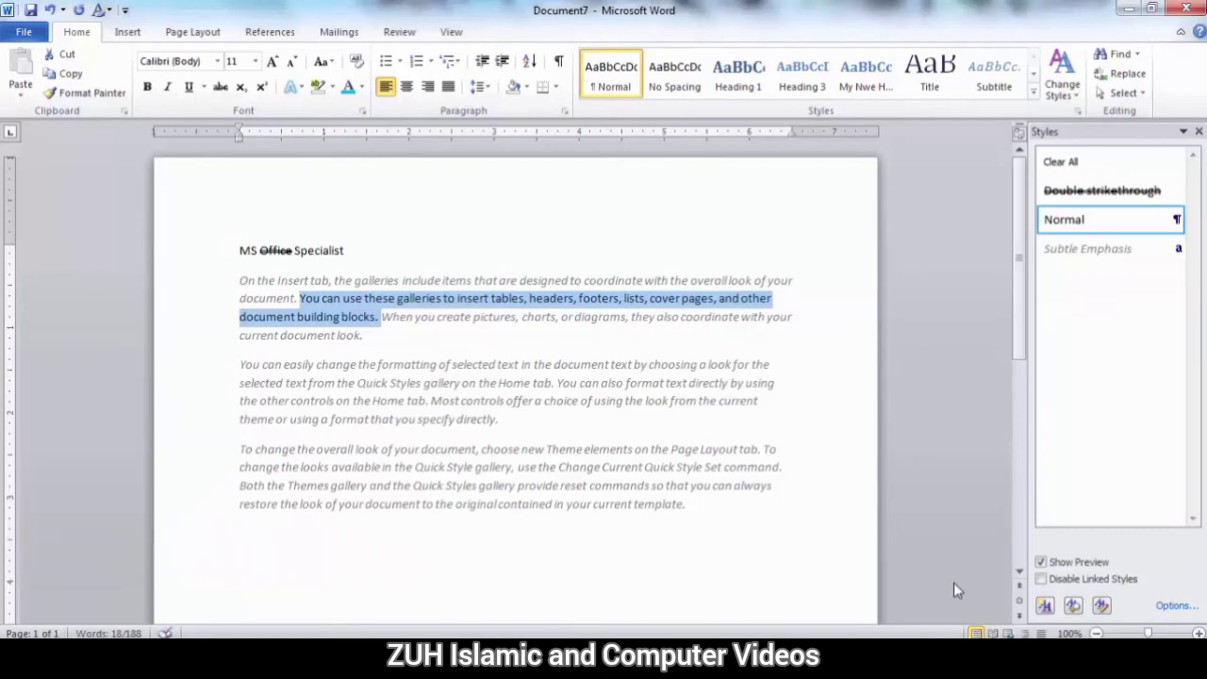
Start a new style from the selected text's formatting, named My Nwe Styel, with the type Linked (paragraph and character).
{"action": "left_click", "coordinate": [1045, 606]}
{"action": "left_click_drag", "start_coordinate": [398, 49], "coordinate": [717, 152]}
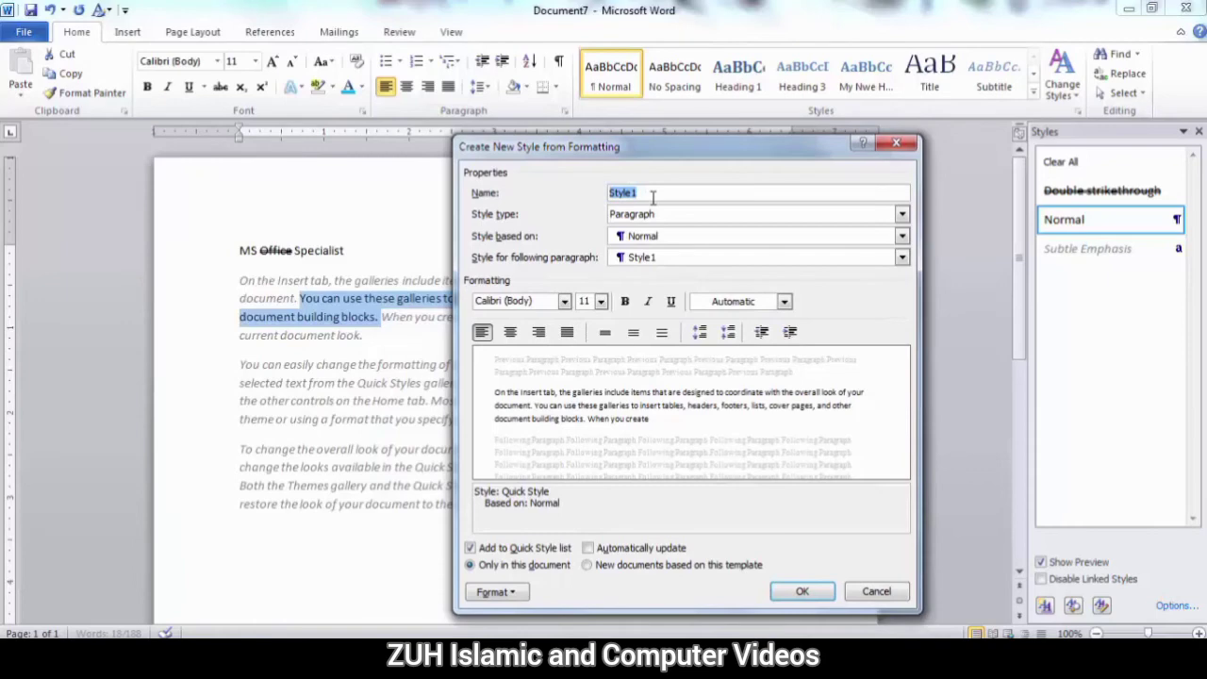
{"action": "type", "text": "My Nwe"}
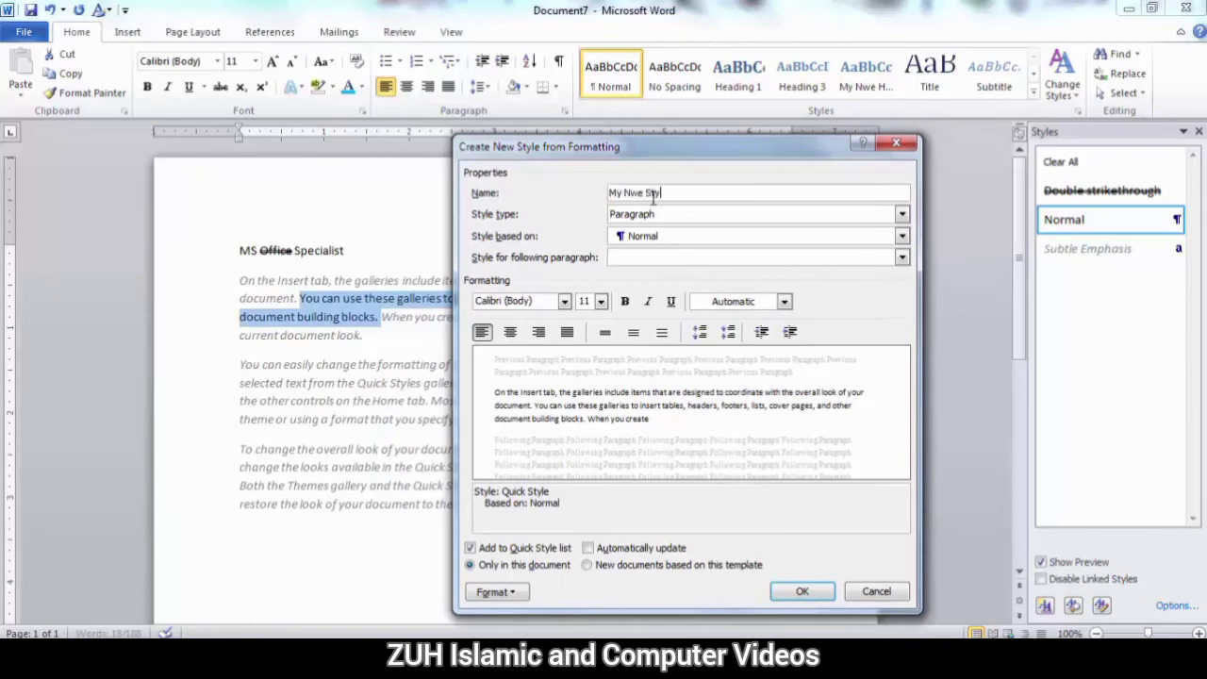
{"action": "left_click", "coordinate": [675, 217]}
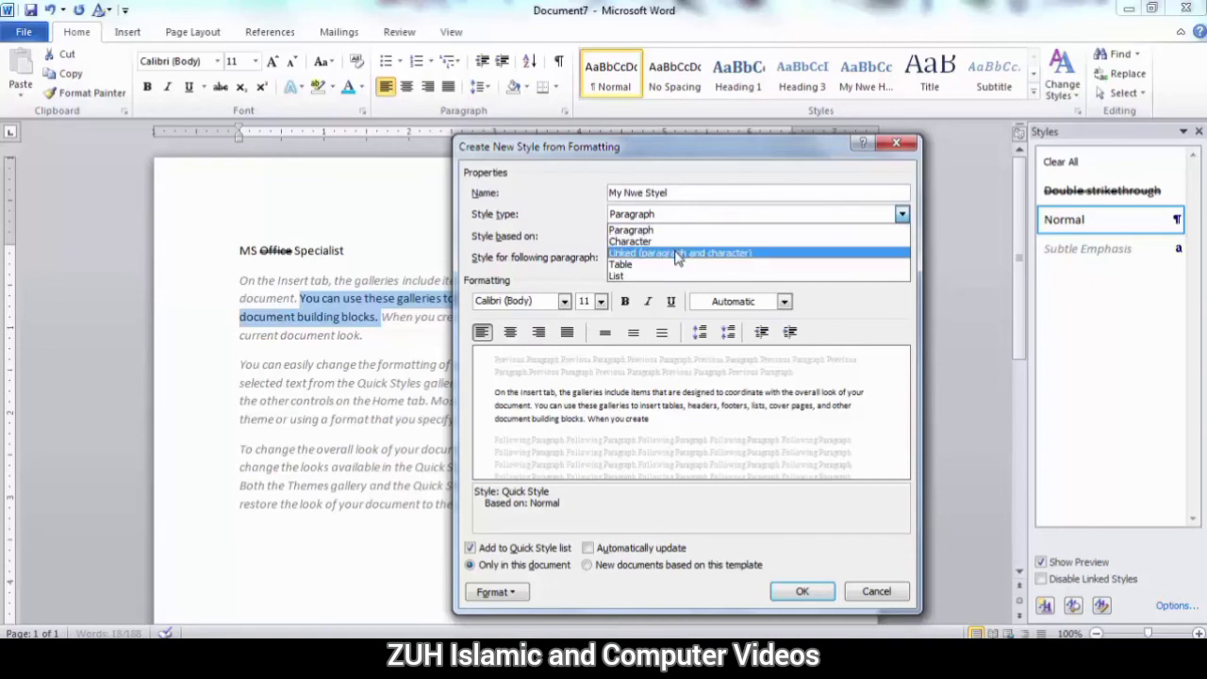
{"action": "left_click", "coordinate": [678, 254]}
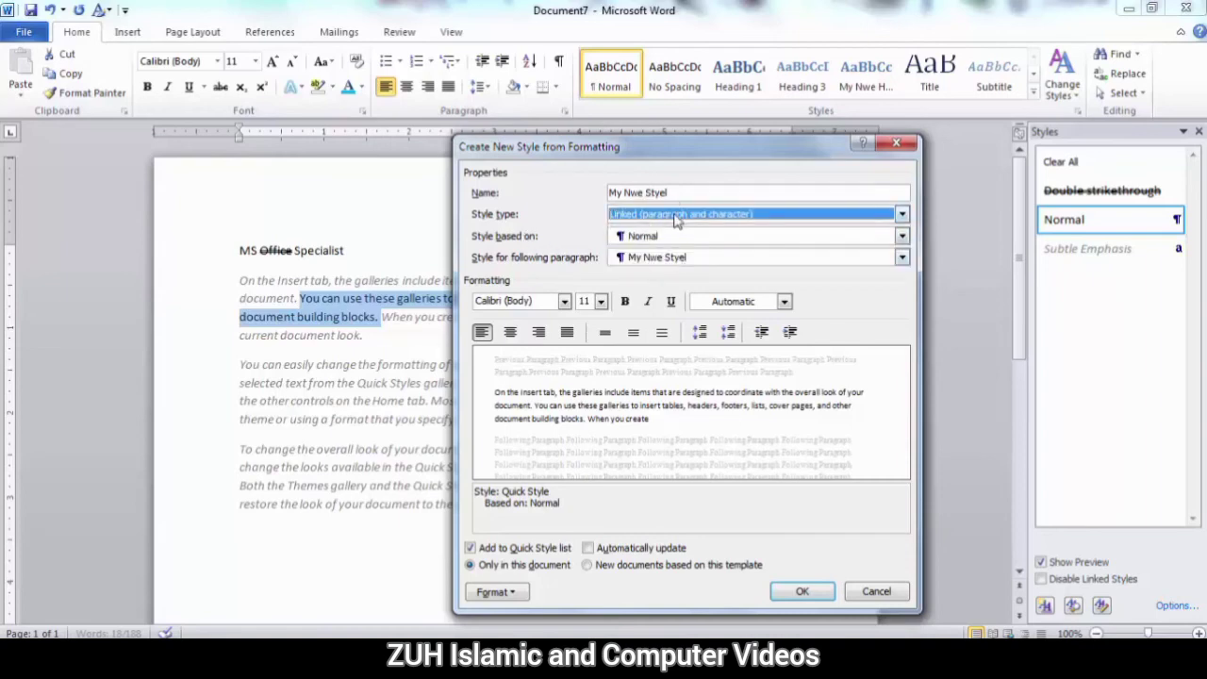
Base the new style on Heading 1 and use Subtitle as the style for the following paragraph.
{"action": "left_click", "coordinate": [663, 238]}
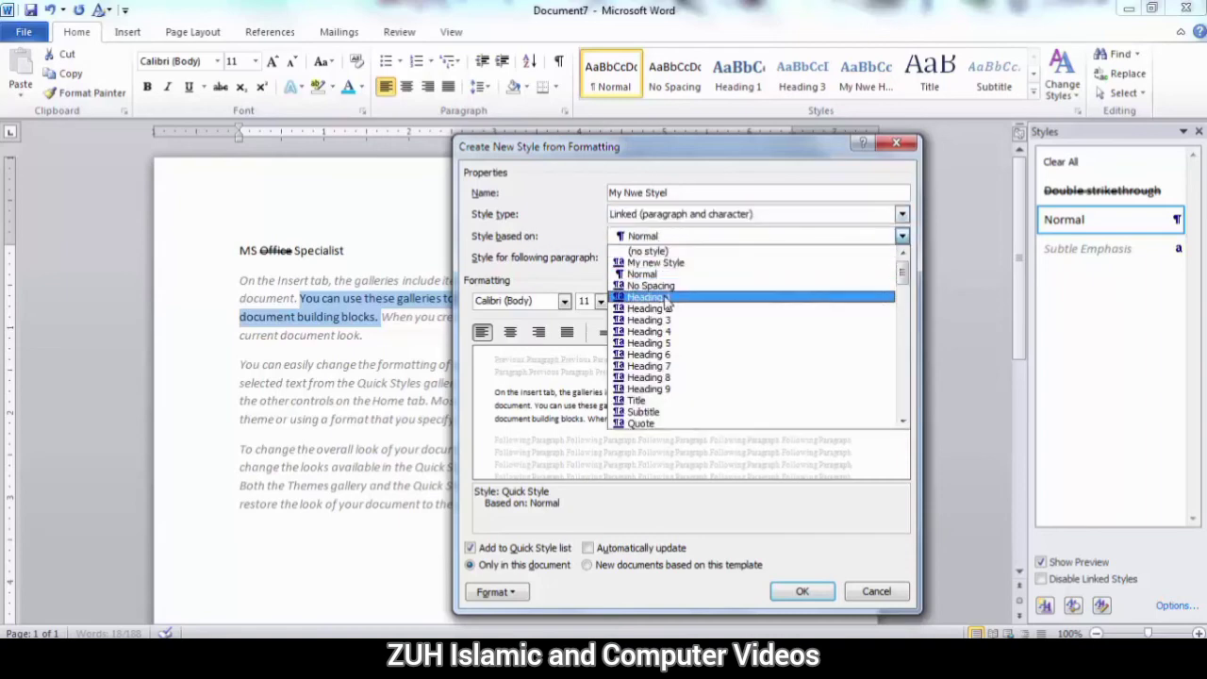
{"action": "left_click", "coordinate": [667, 298]}
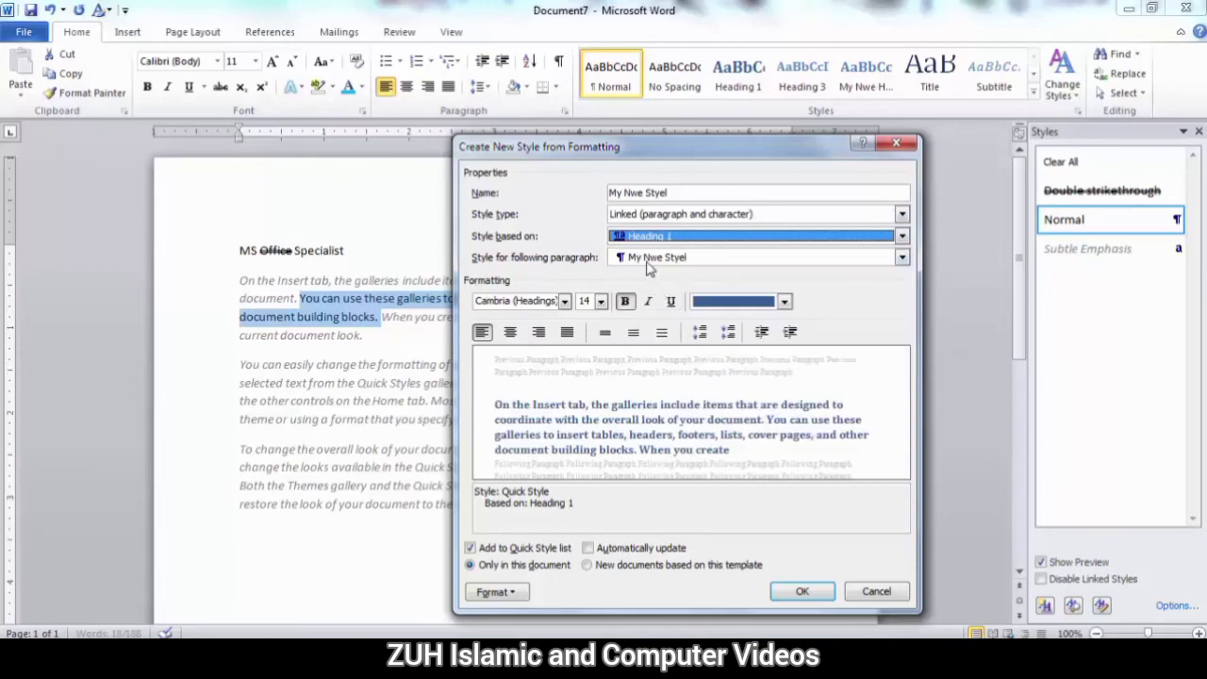
{"action": "left_click", "coordinate": [663, 262]}
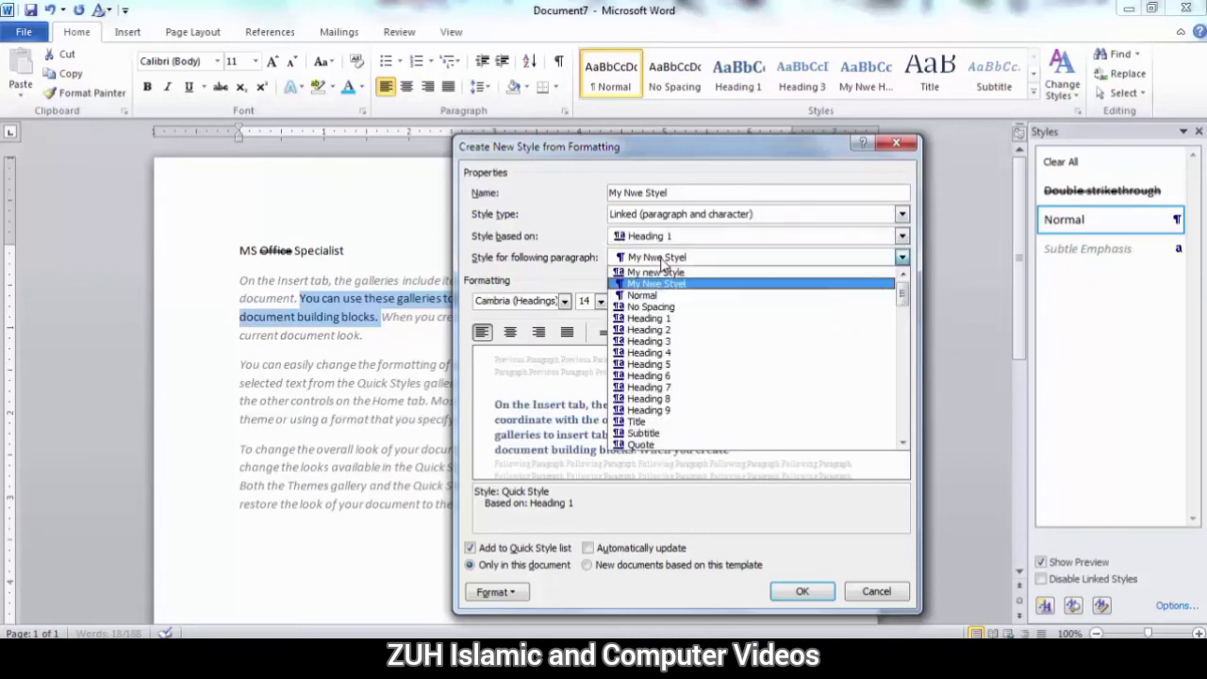
{"action": "left_click", "coordinate": [663, 433]}
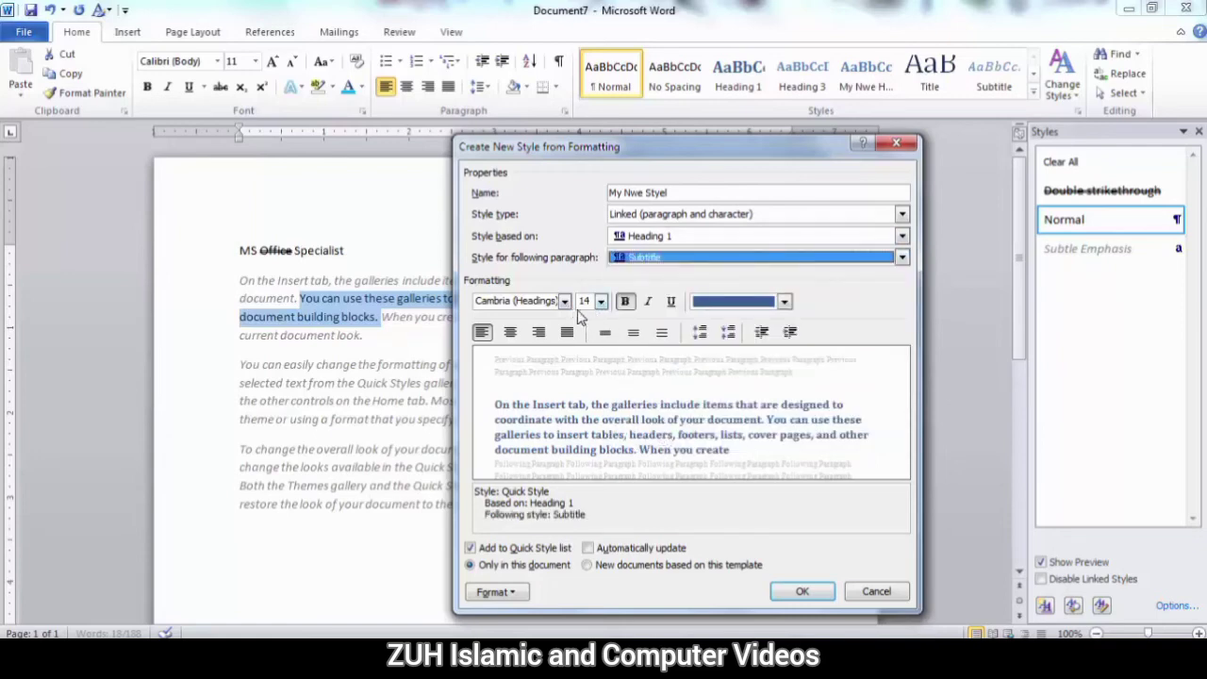
Format the new style with the Algerian font, 16 pt size and a gray Background 1 theme colour.
{"action": "left_click", "coordinate": [566, 303]}
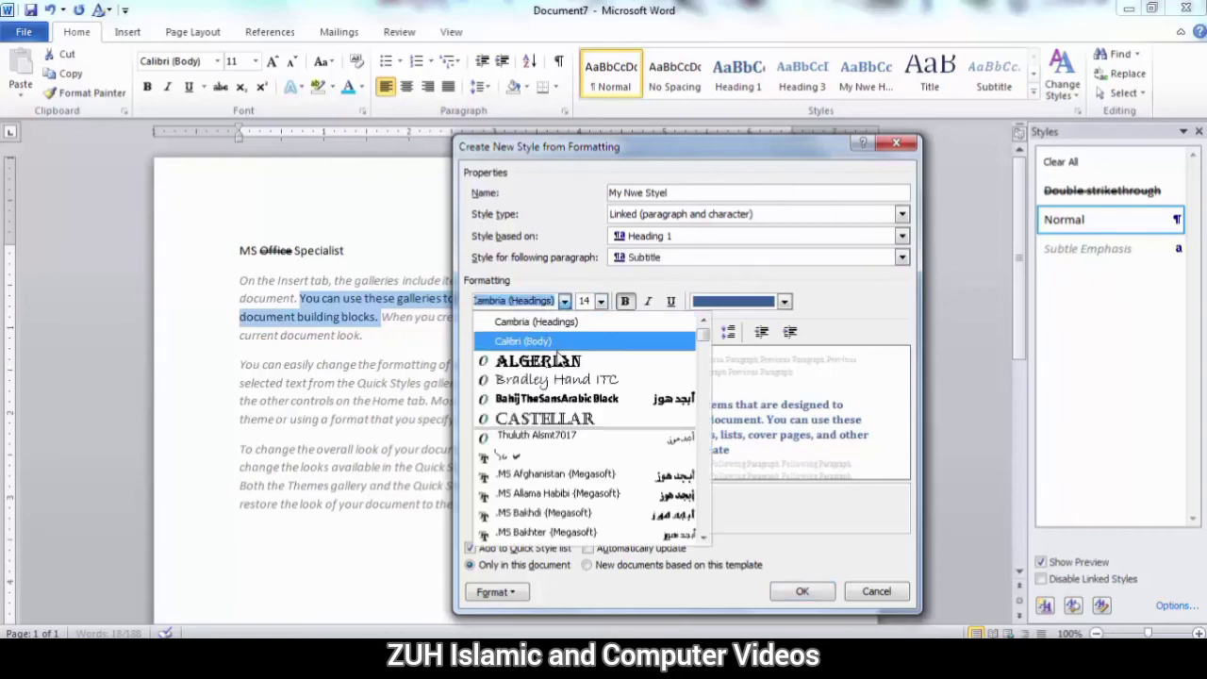
{"action": "left_click", "coordinate": [558, 363]}
{"action": "left_click", "coordinate": [601, 301]}
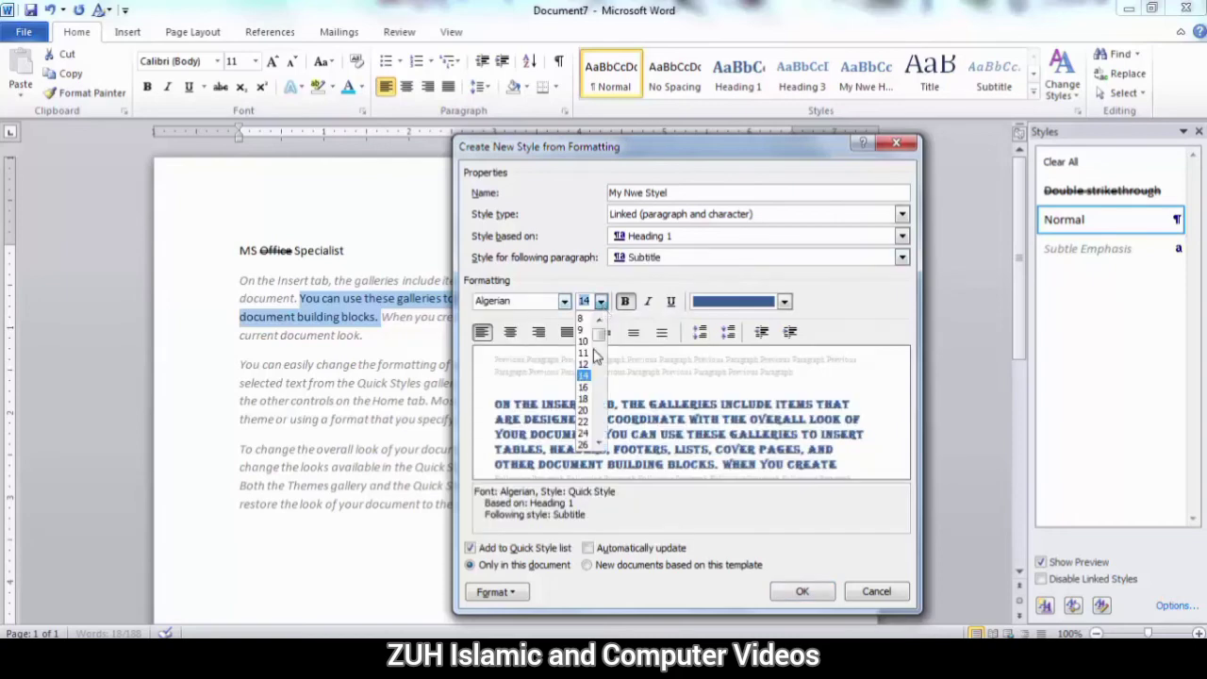
{"action": "left_click", "coordinate": [586, 386]}
{"action": "left_click", "coordinate": [784, 301]}
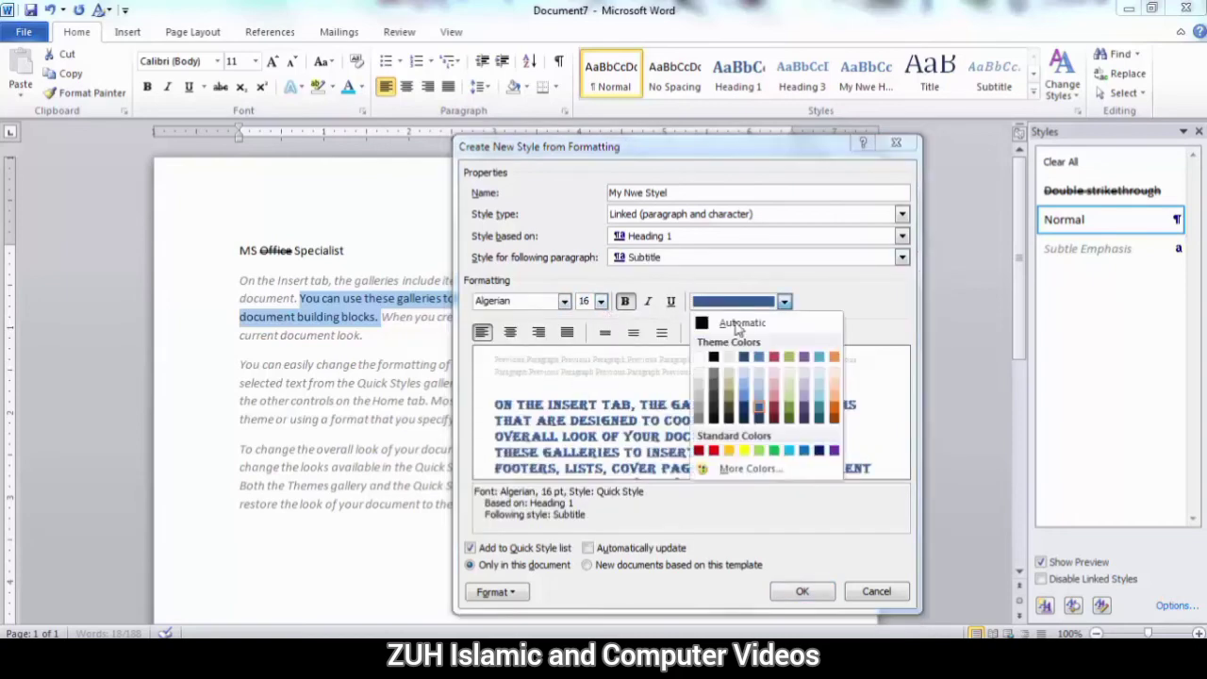
{"action": "left_click", "coordinate": [700, 415]}
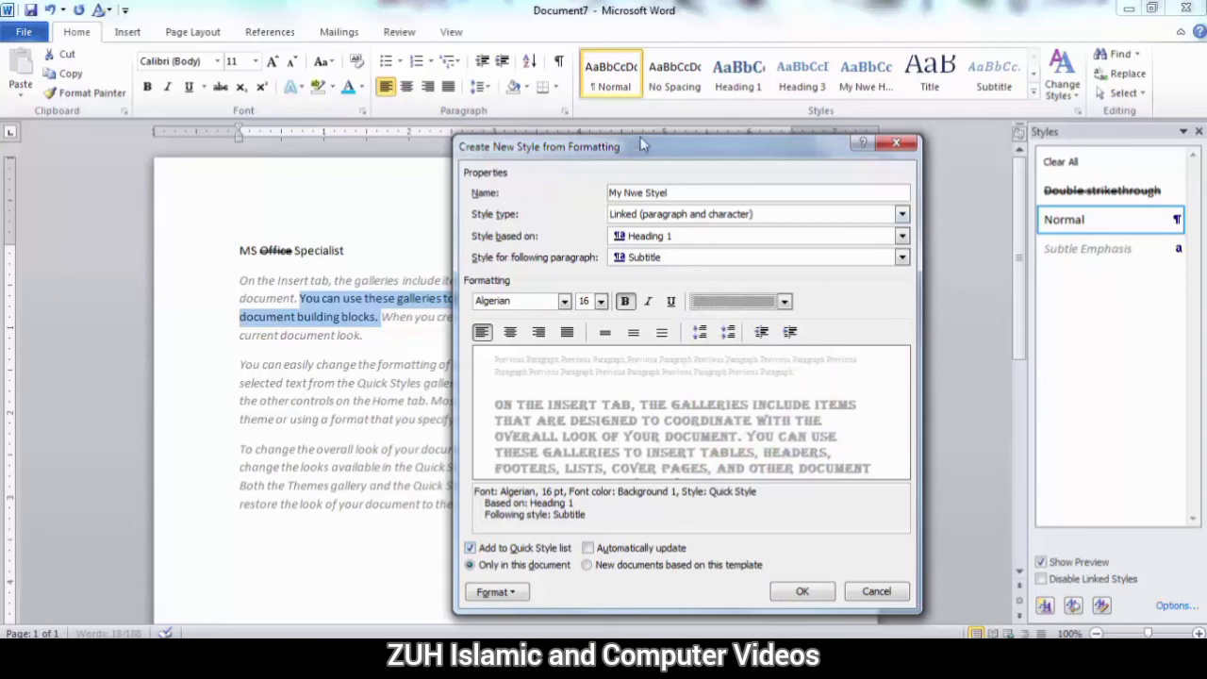
Turn on automatic updating for the new style and keep it only in this document.
{"action": "left_click", "coordinate": [611, 553]}
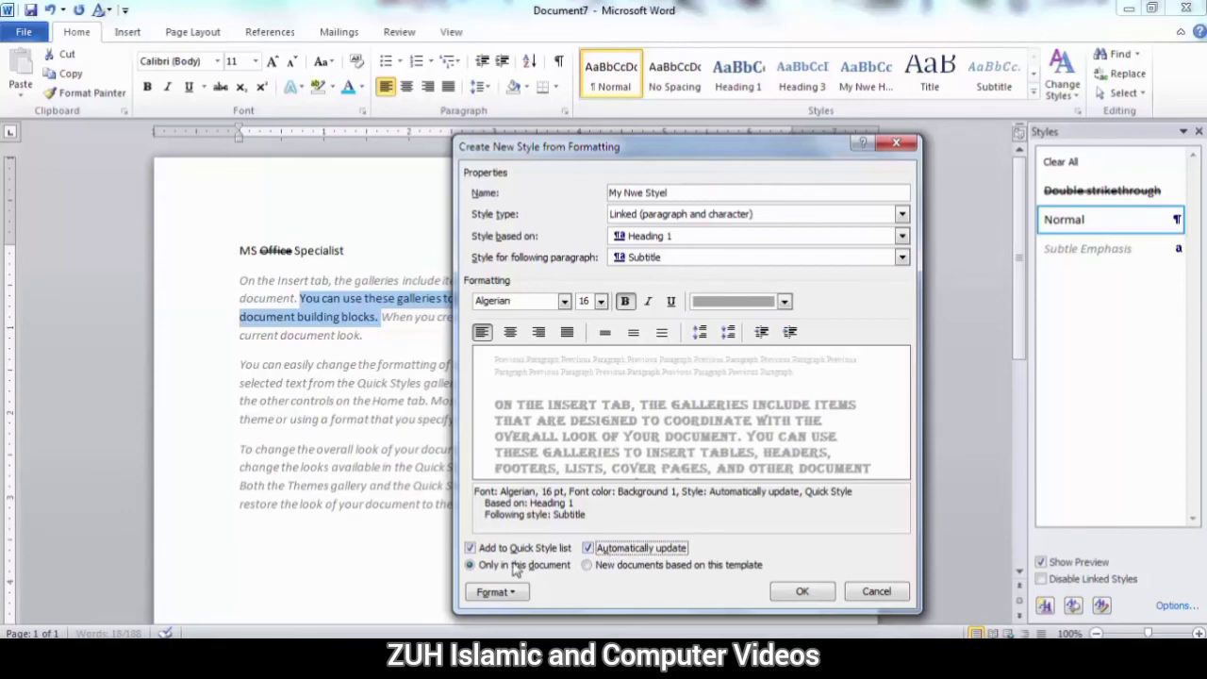
{"action": "left_click", "coordinate": [588, 565]}
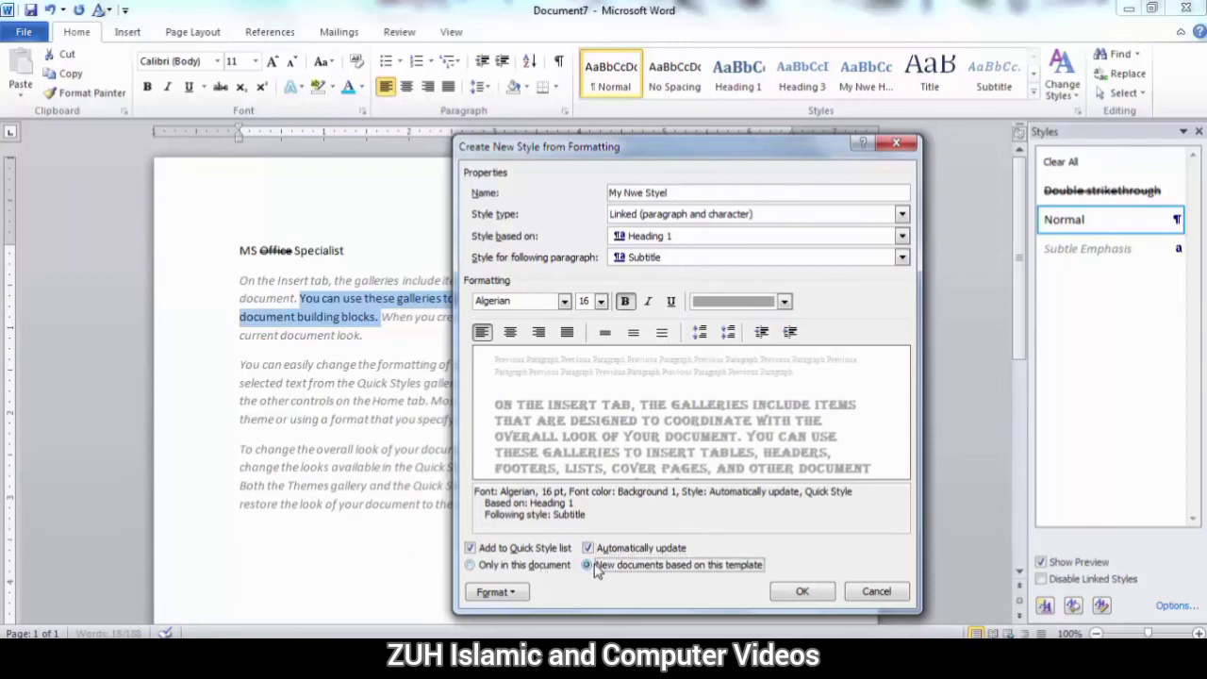
{"action": "left_click", "coordinate": [526, 566]}
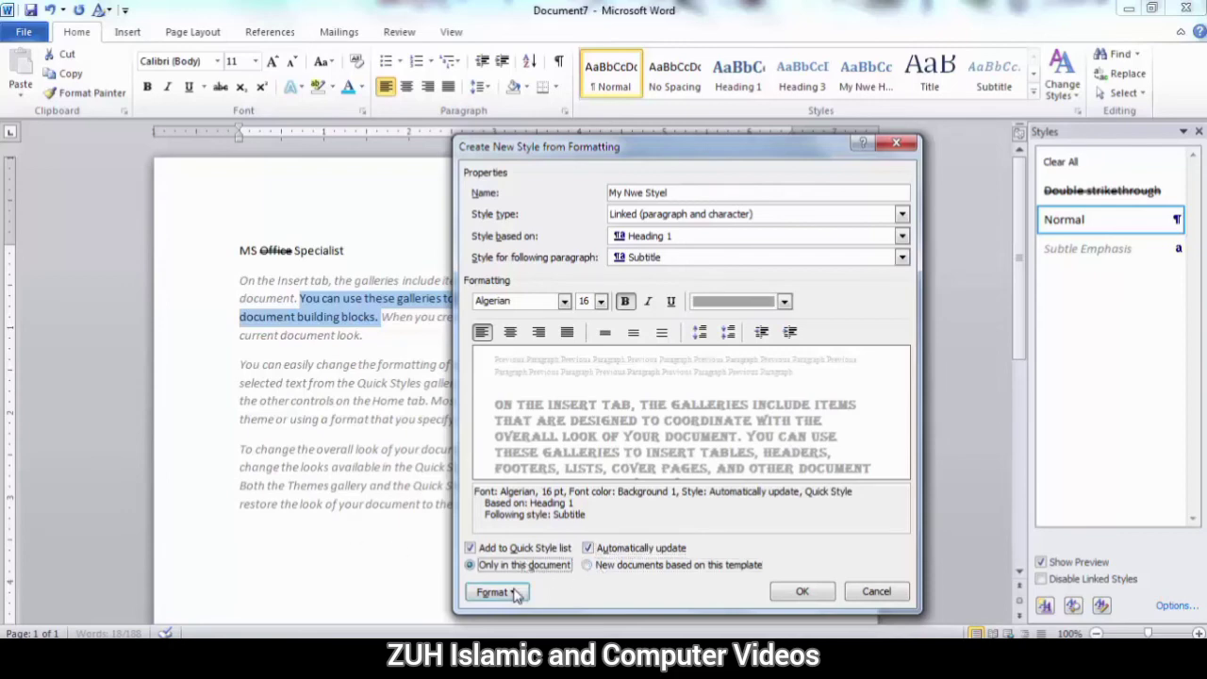
Finish creating the My Nwe Styel style and apply it to the MS Office Specialist line.
{"action": "left_click", "coordinate": [497, 591]}
{"action": "left_click", "coordinate": [497, 591]}
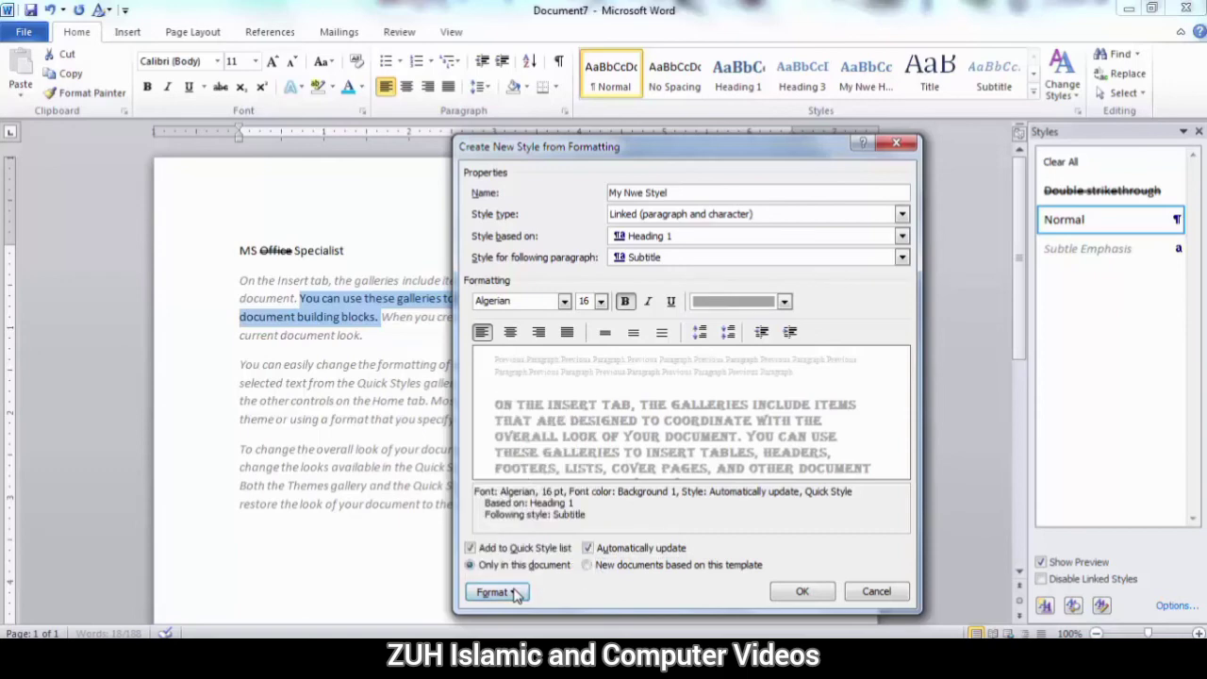
{"action": "left_click", "coordinate": [803, 591]}
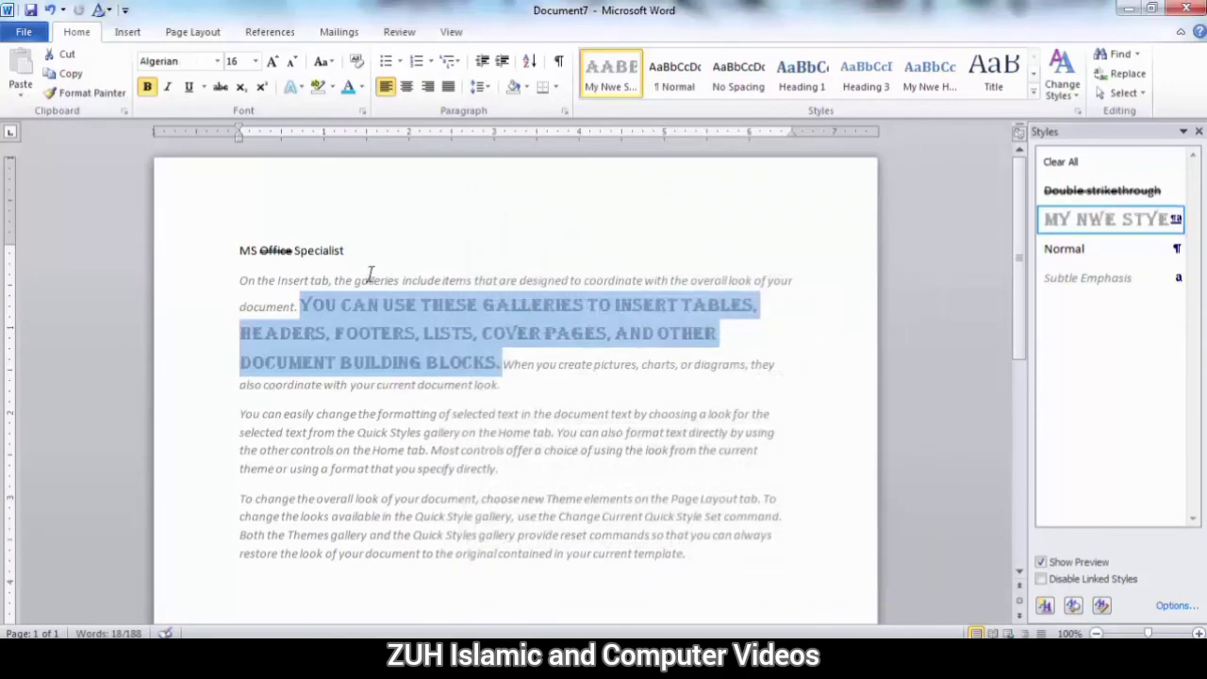
{"action": "left_click_drag", "start_coordinate": [352, 251], "coordinate": [241, 250]}
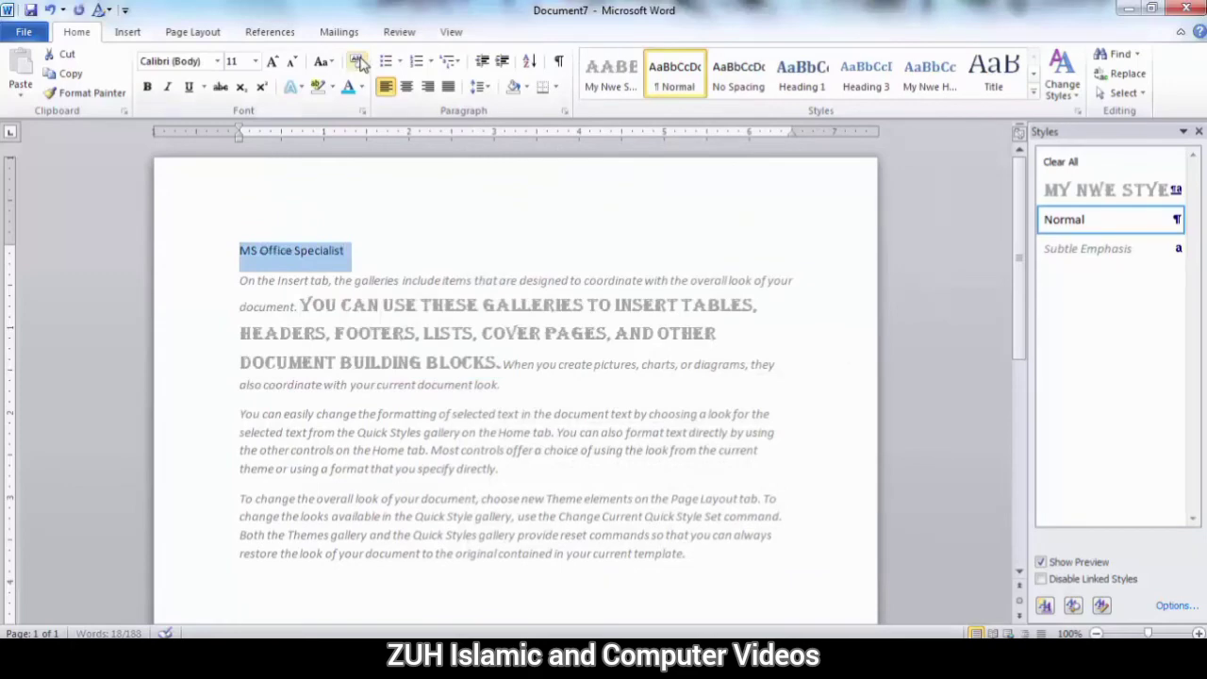
{"action": "left_click", "coordinate": [613, 74]}
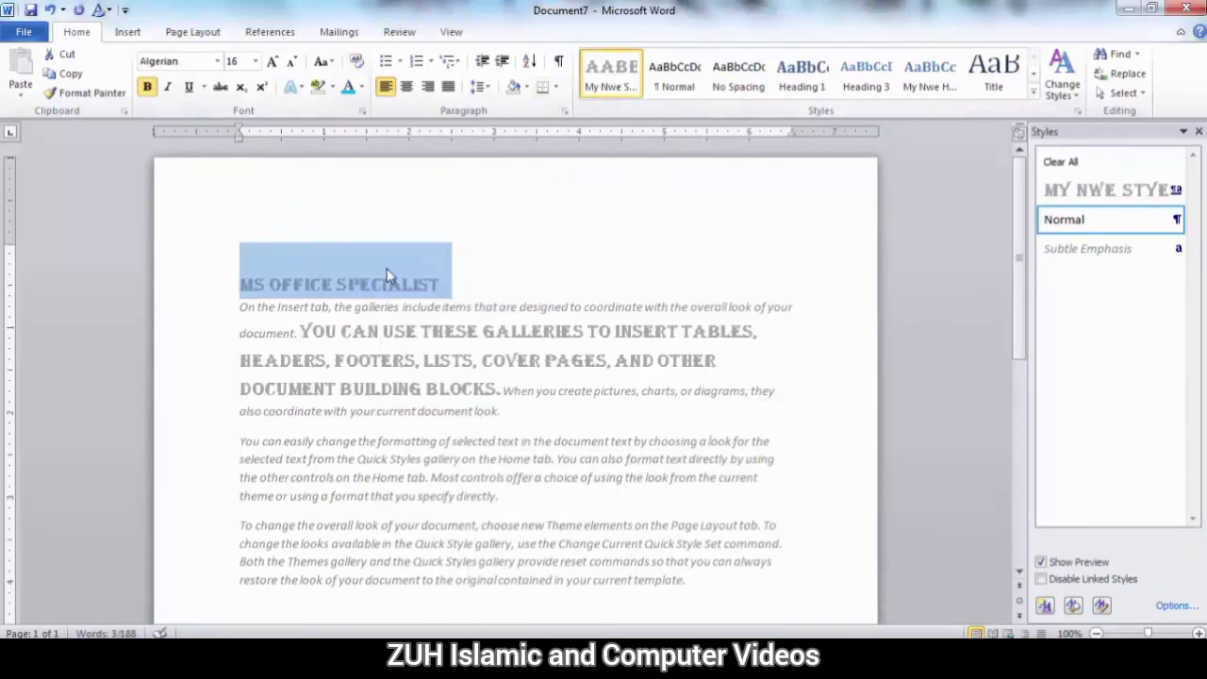
Modify the My Nwe Styel style to use the standard green font colour.
{"action": "right_click", "coordinate": [611, 78]}
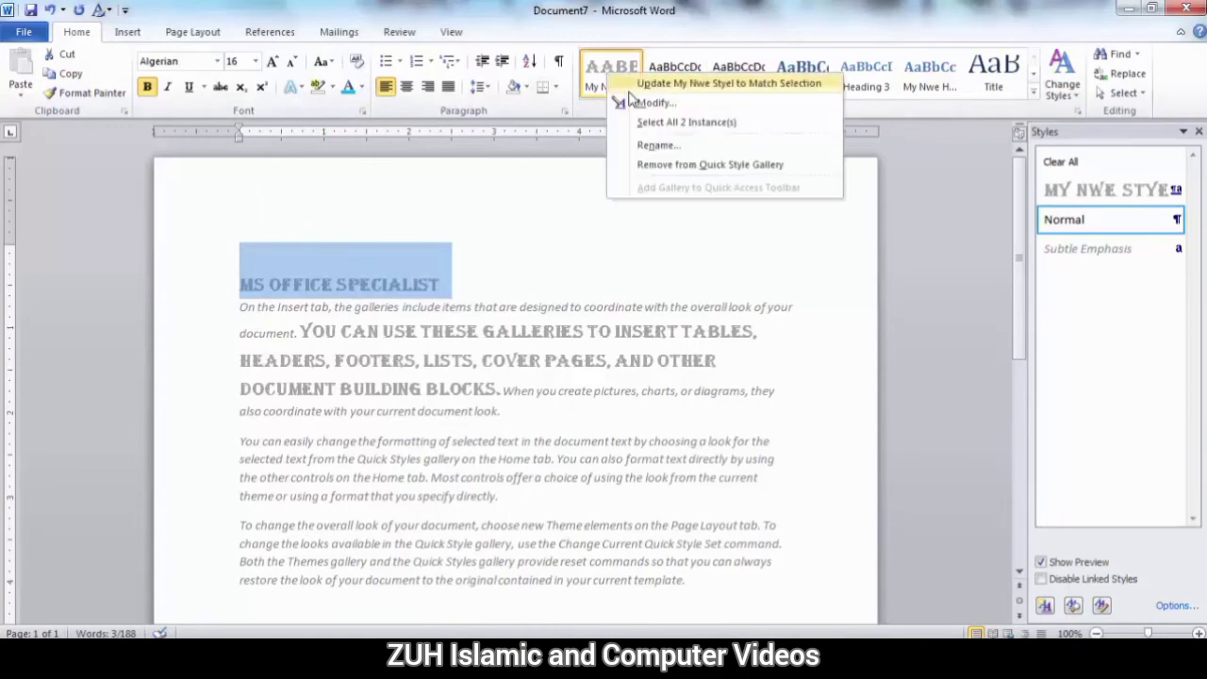
{"action": "left_click", "coordinate": [640, 104]}
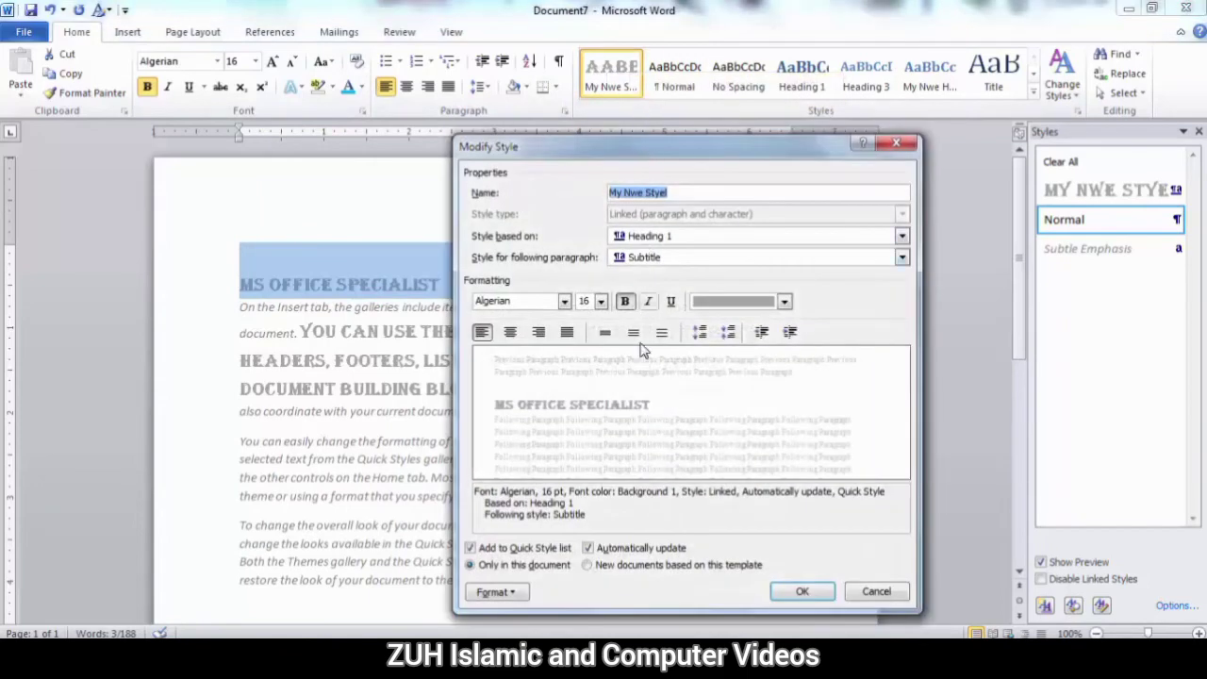
{"action": "left_click", "coordinate": [784, 301]}
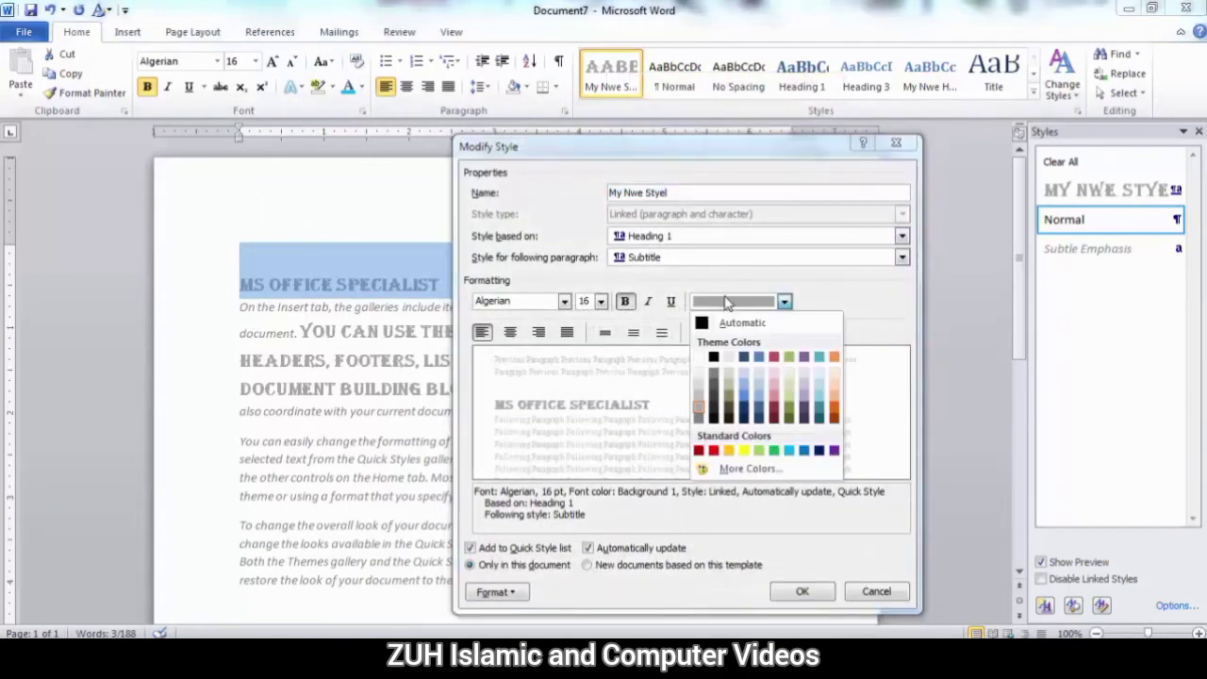
{"action": "left_click", "coordinate": [775, 451]}
{"action": "left_click", "coordinate": [808, 591]}
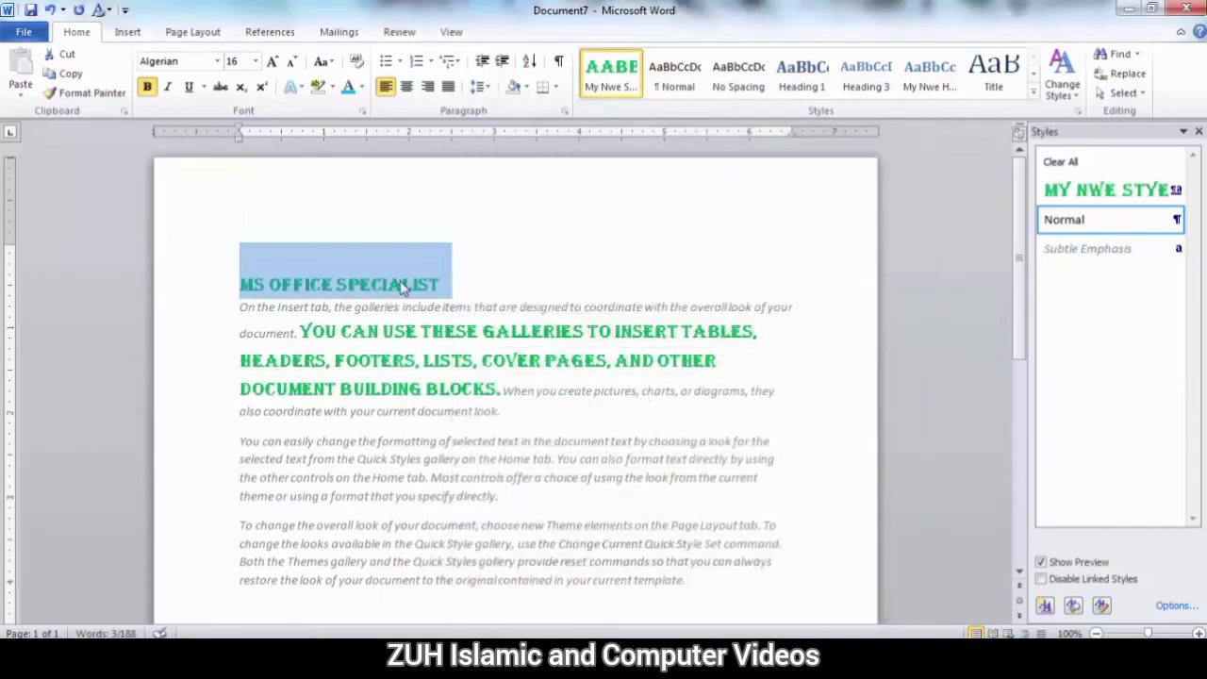
Turn off automatic updating for the My Nwe Styel style.
{"action": "right_click", "coordinate": [624, 102]}
{"action": "left_click", "coordinate": [630, 111]}
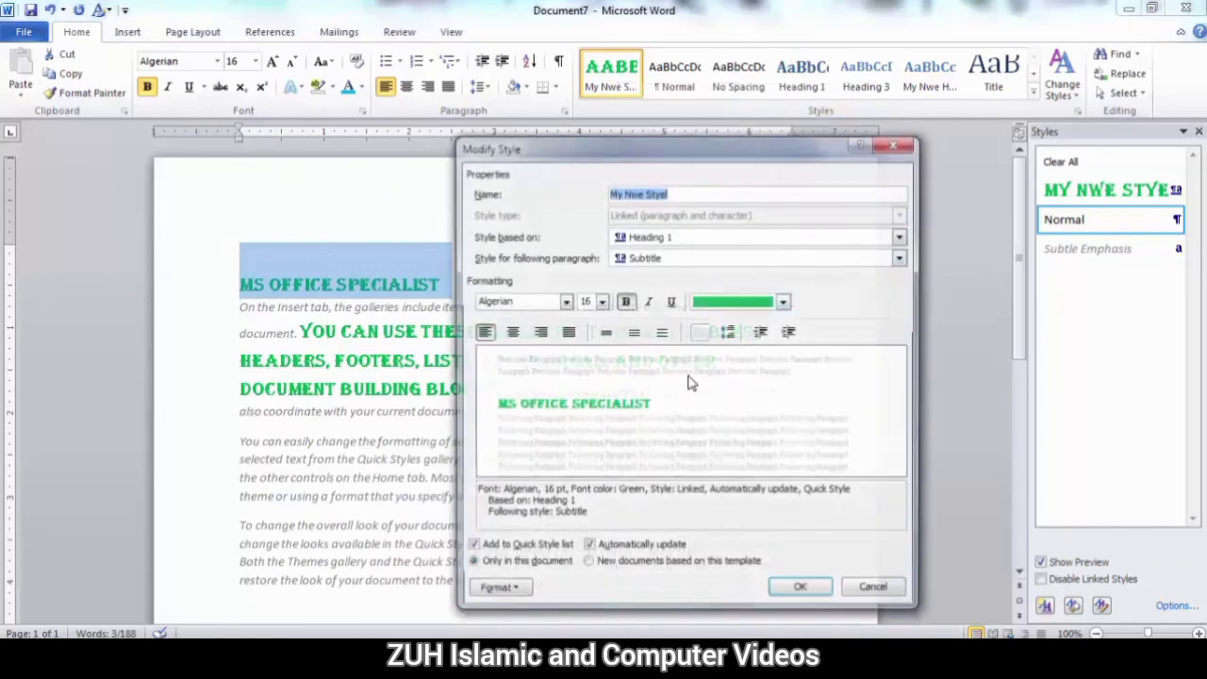
{"action": "left_click", "coordinate": [611, 551]}
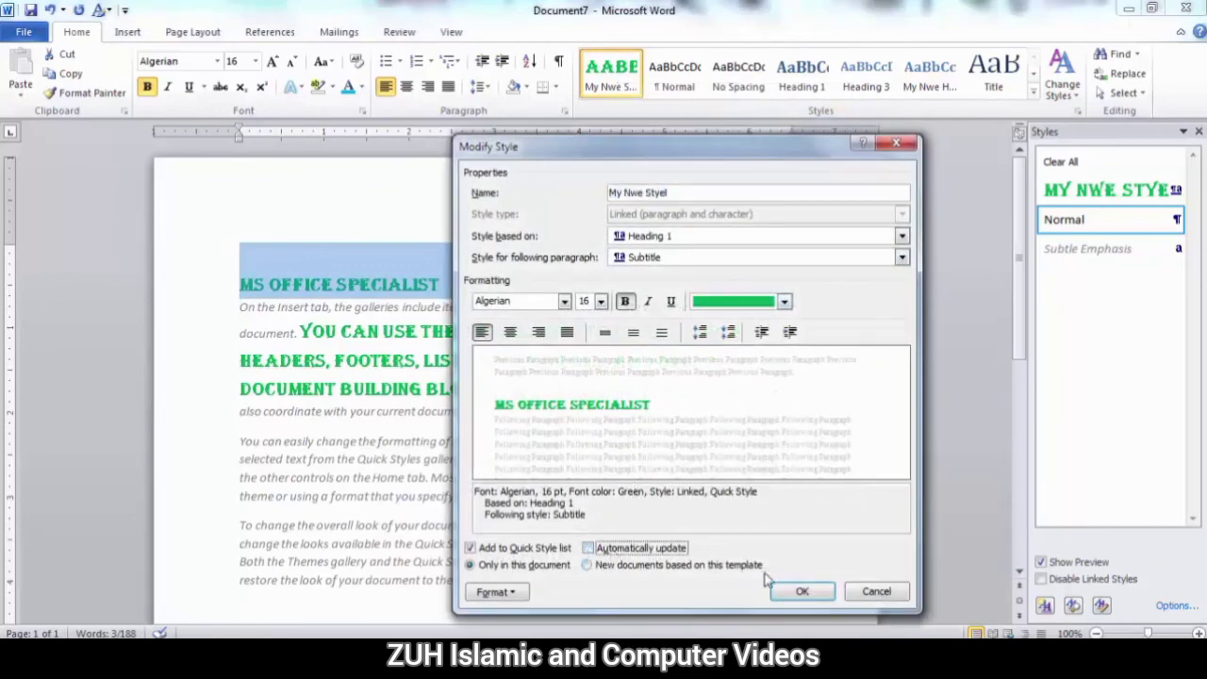
{"action": "left_click", "coordinate": [802, 591]}
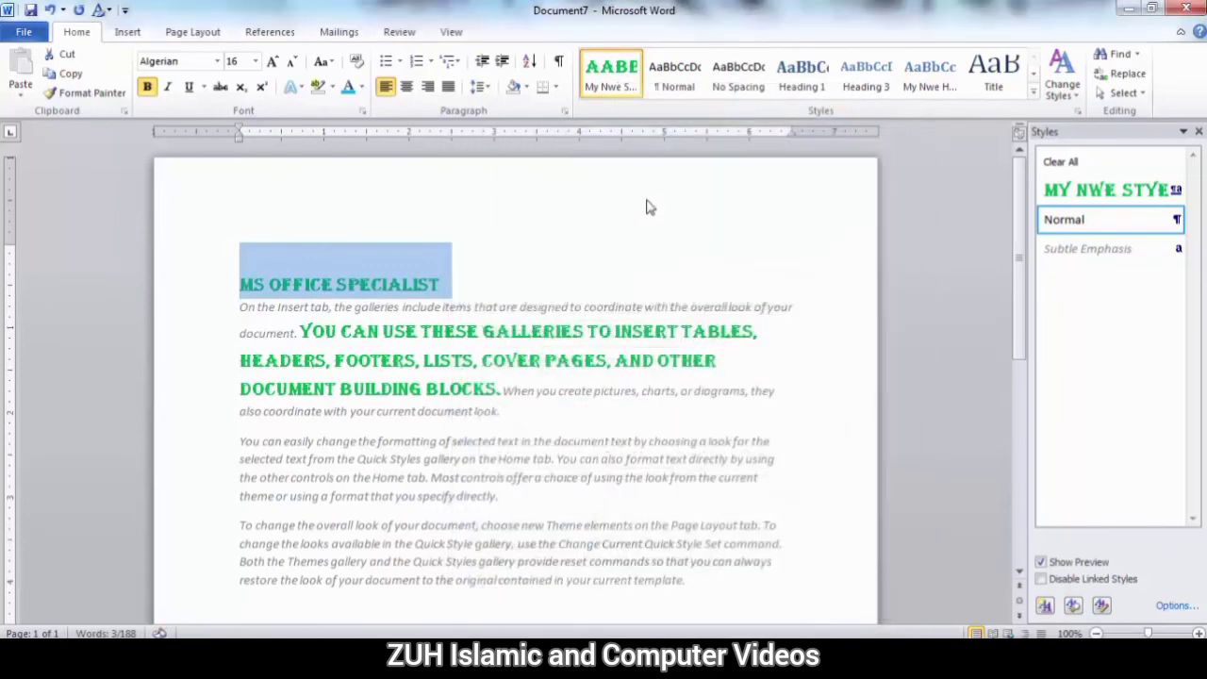
Colour the MS Office Specialist heading red directly and put away the list of styles.
{"action": "left_click", "coordinate": [361, 86]}
{"action": "left_click", "coordinate": [362, 237]}
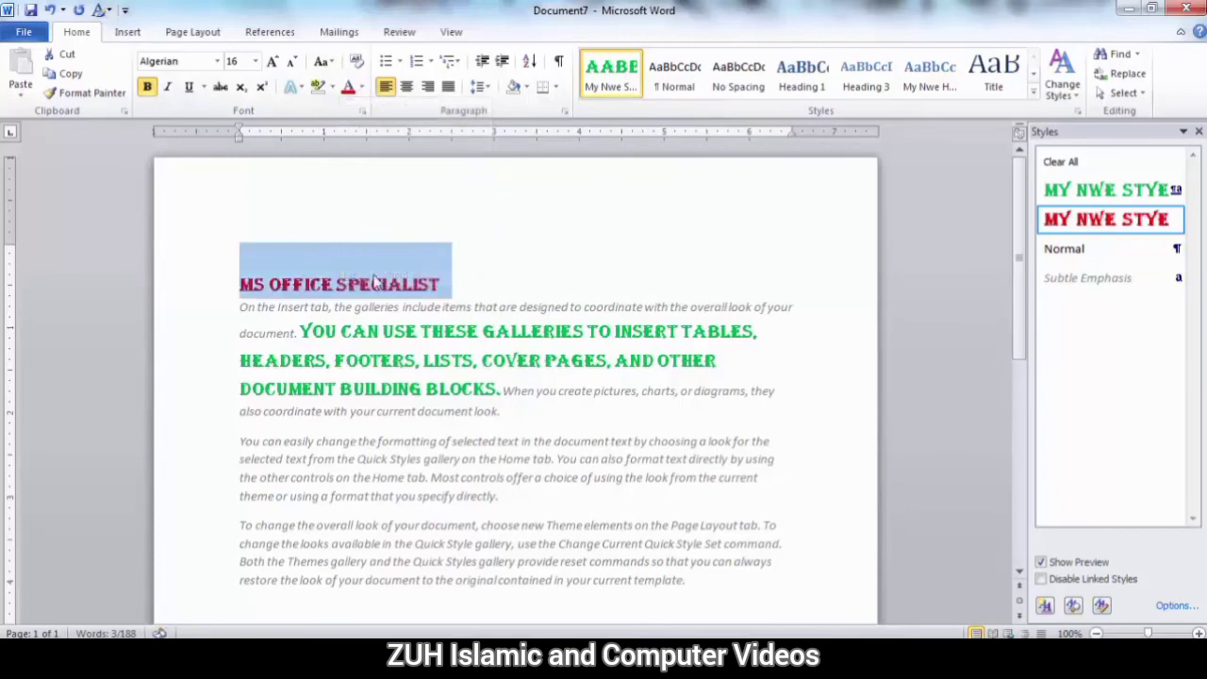
{"action": "left_click", "coordinate": [395, 368]}
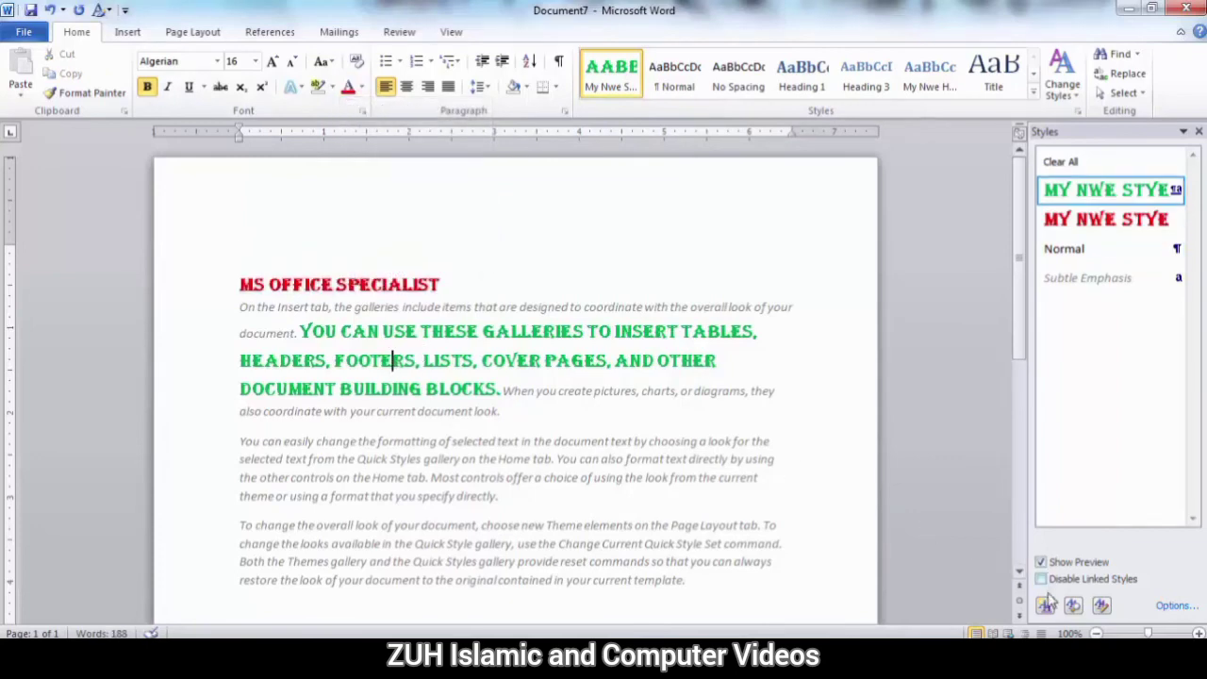
{"action": "left_click", "coordinate": [1198, 131]}
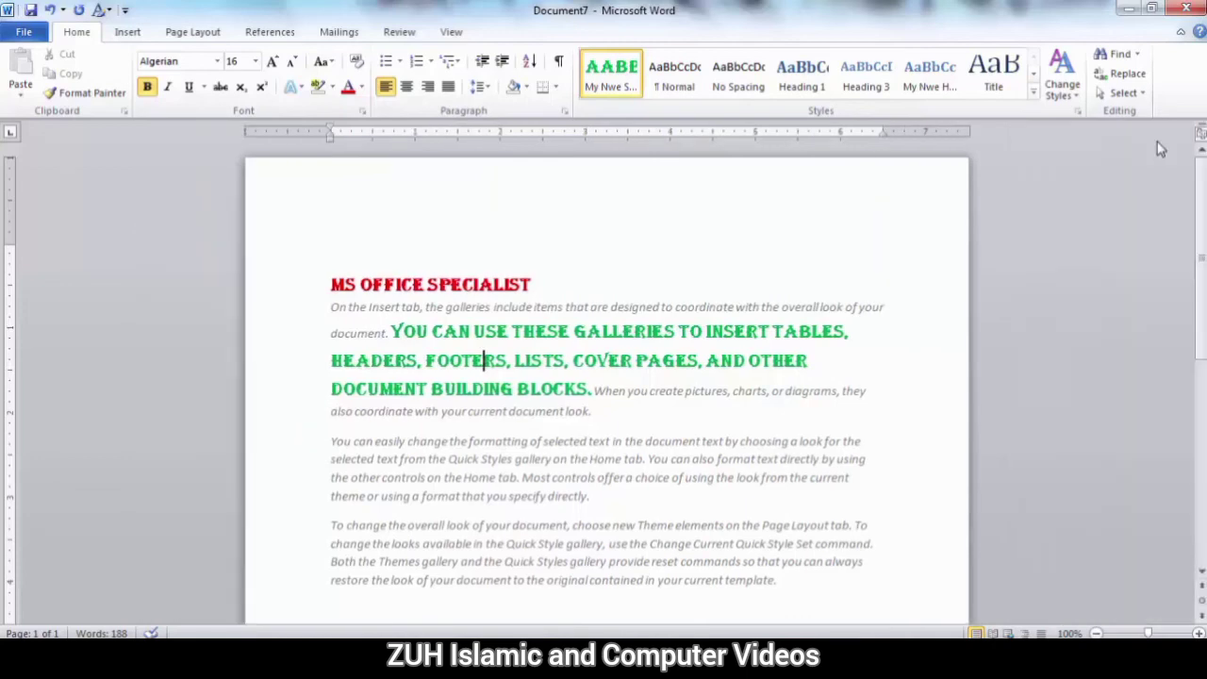
Reveal the MS Office Specialist heading's formatting with comparison to another selection enabled, and clear the heading's formatting.
{"action": "key", "text": "shift+F1"}
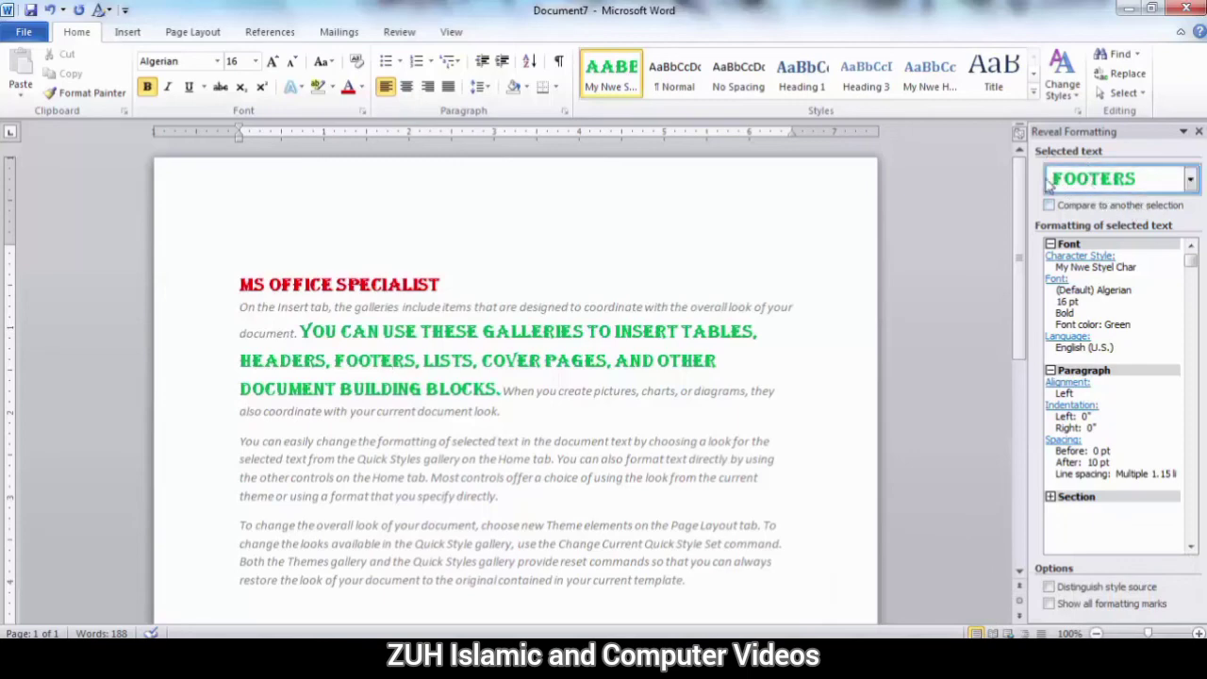
{"action": "left_click", "coordinate": [336, 281]}
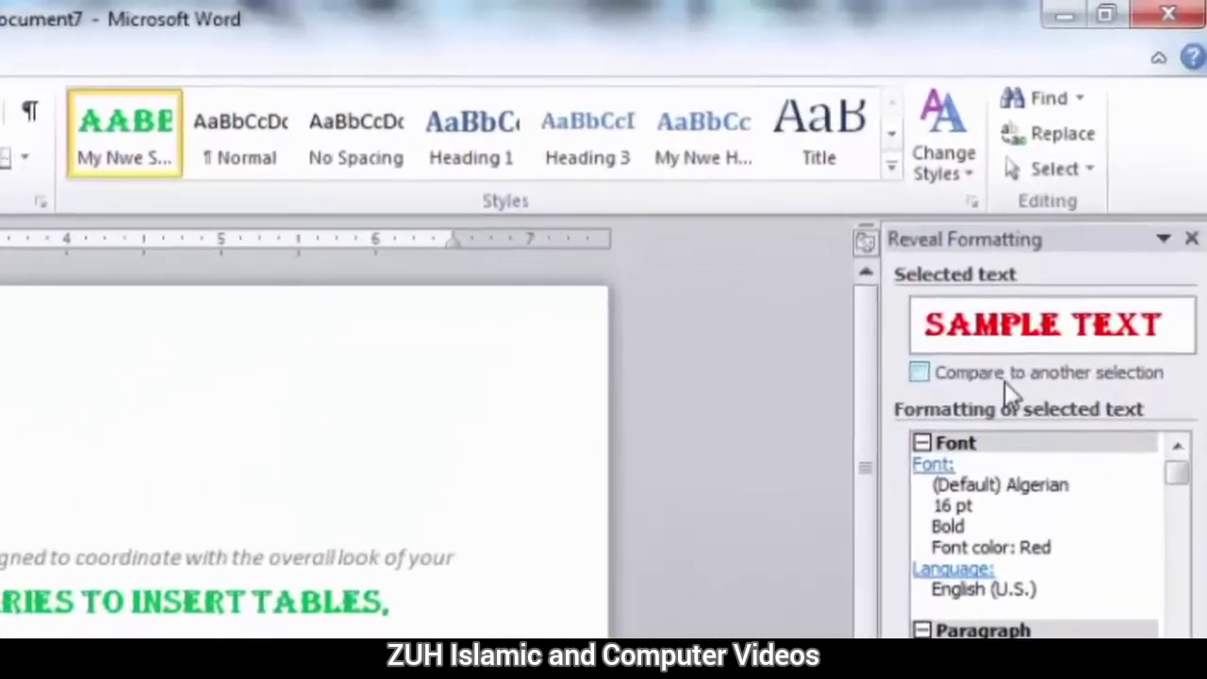
{"action": "left_click", "coordinate": [1094, 205]}
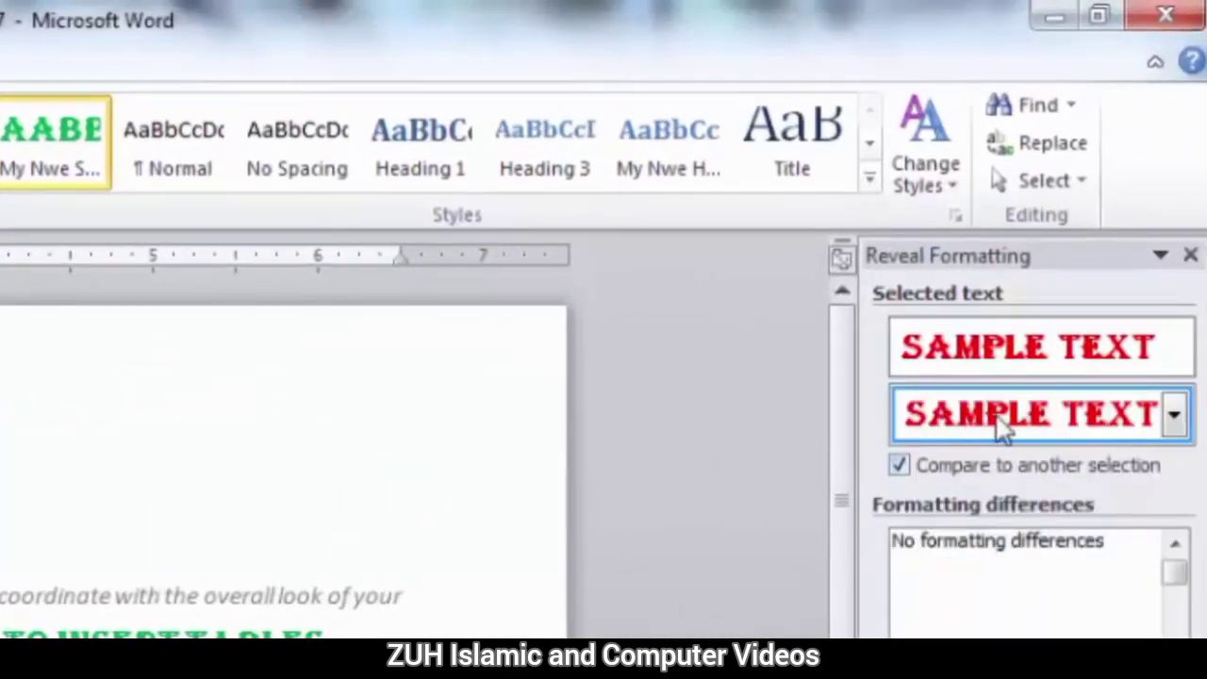
{"action": "left_click", "coordinate": [1176, 420]}
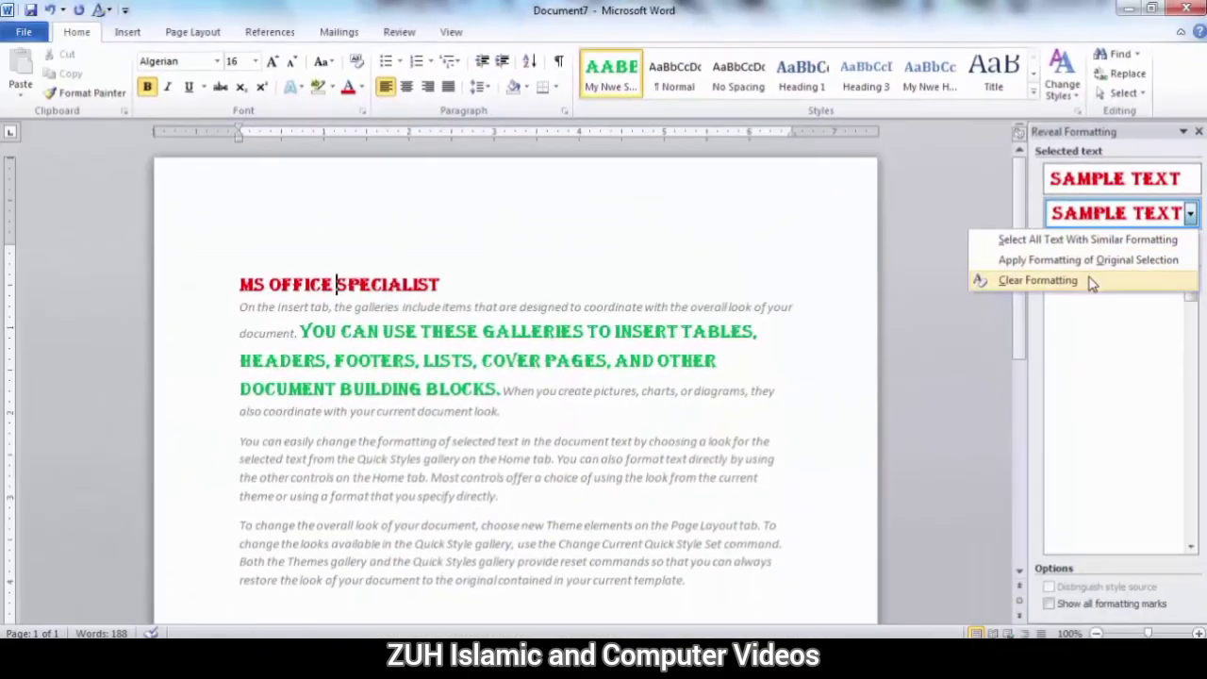
{"action": "left_click", "coordinate": [853, 544]}
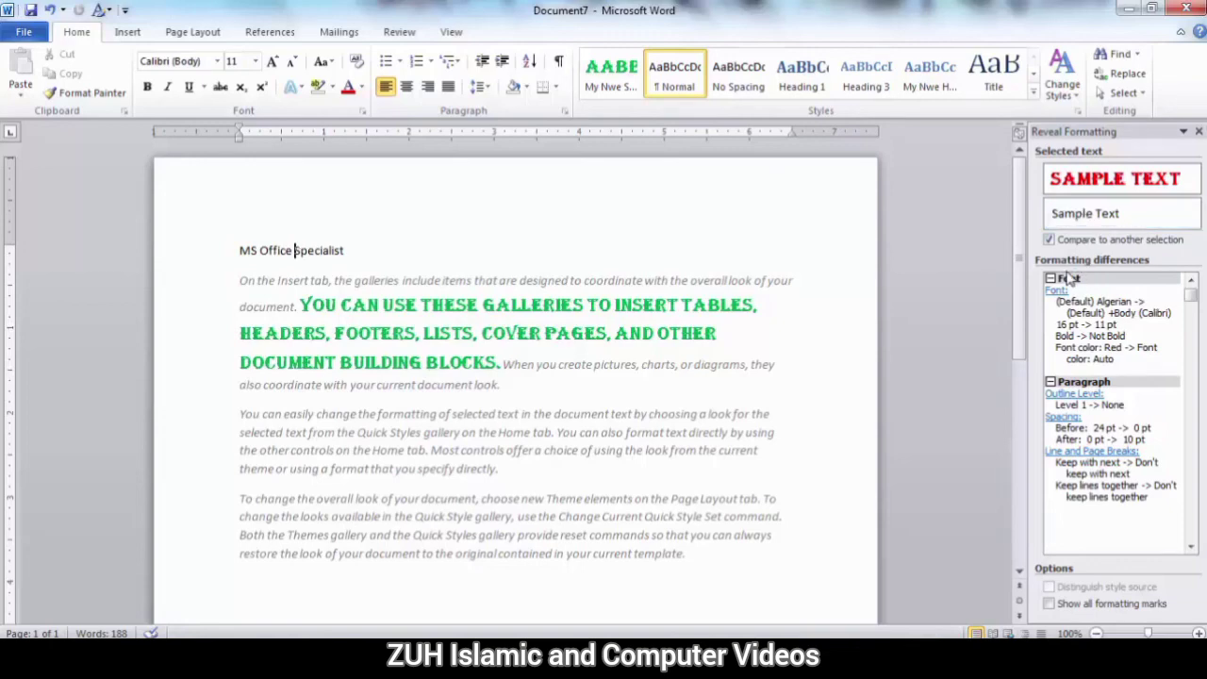
Compare the original red sample with the green text and the word Quick in the second paragraph, and end the comparison.
{"action": "left_click", "coordinate": [358, 307]}
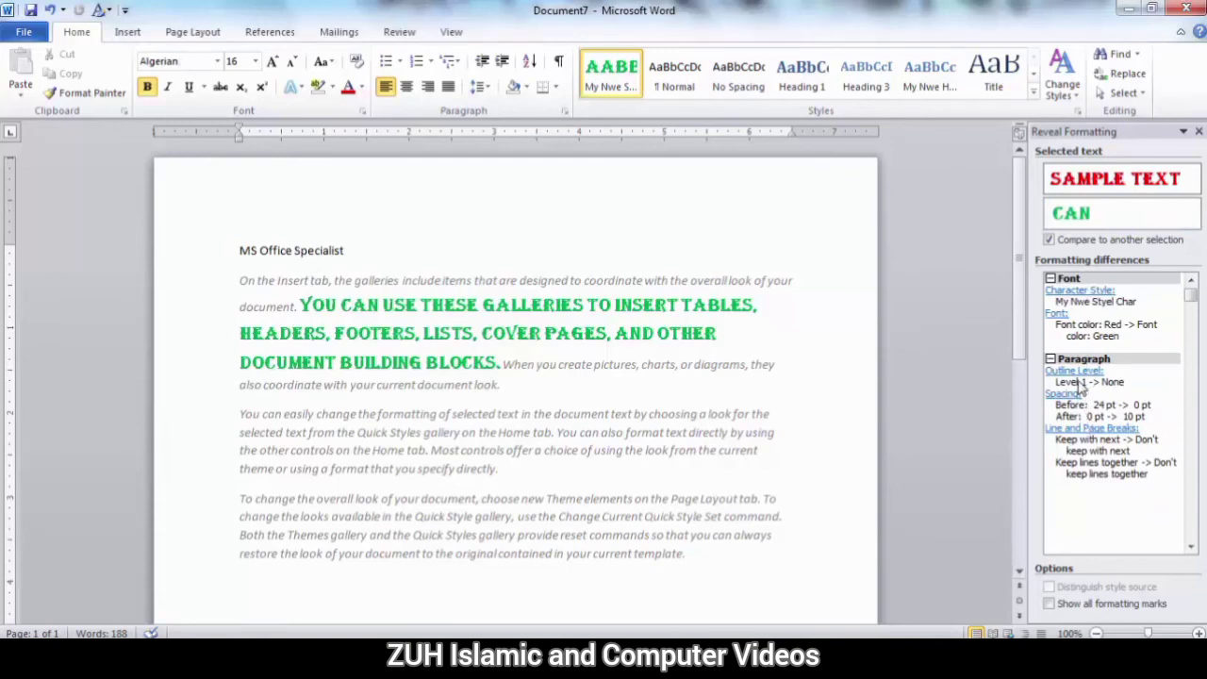
{"action": "left_click", "coordinate": [377, 433]}
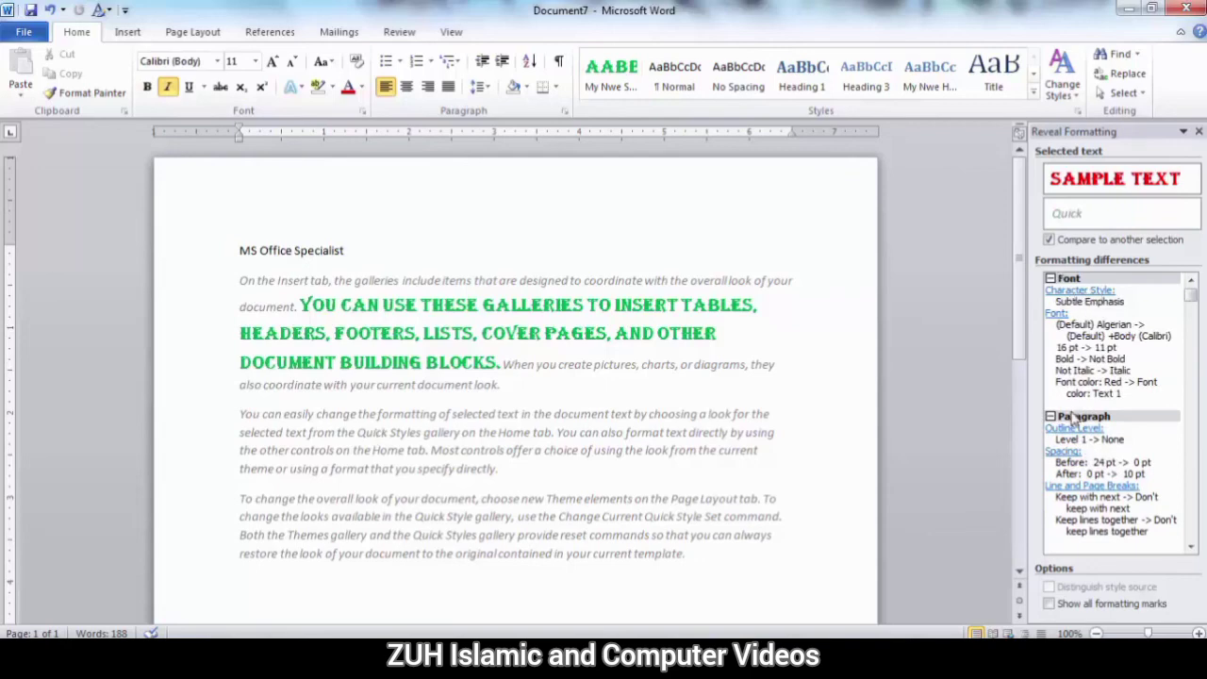
{"action": "left_click", "coordinate": [1060, 242]}
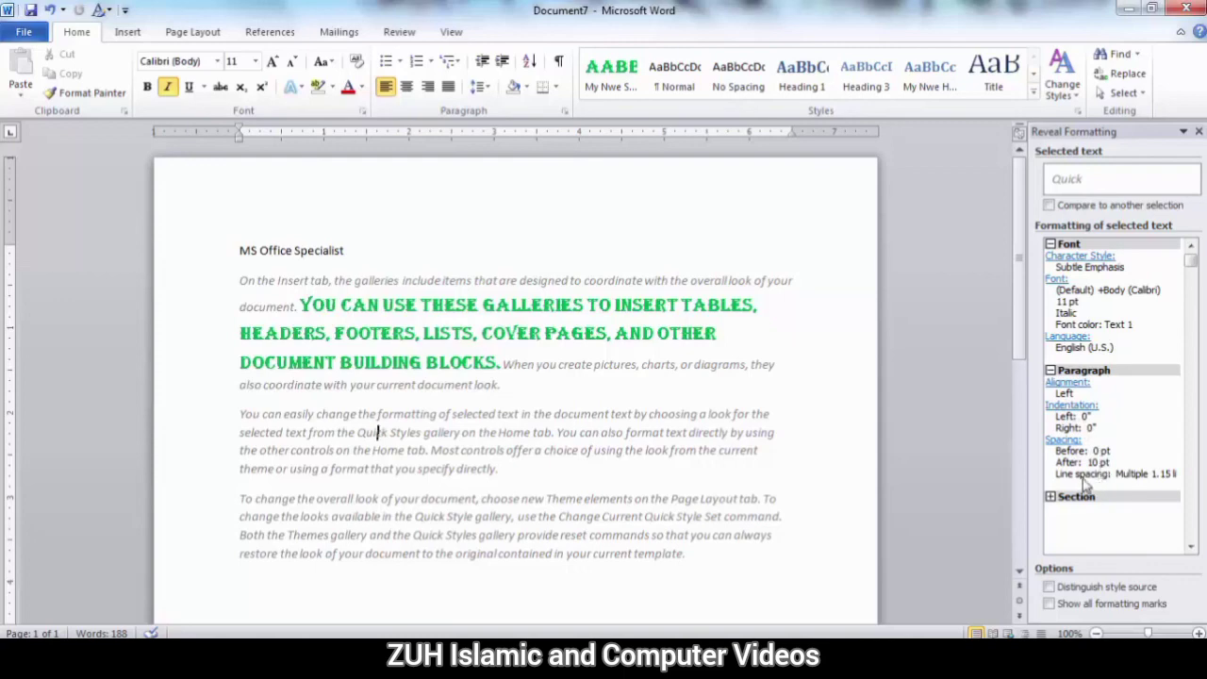
Examine the Section formatting details of the word Quick and its formatting with Distinguish style source switched on and off.
{"action": "left_click", "coordinate": [1051, 497]}
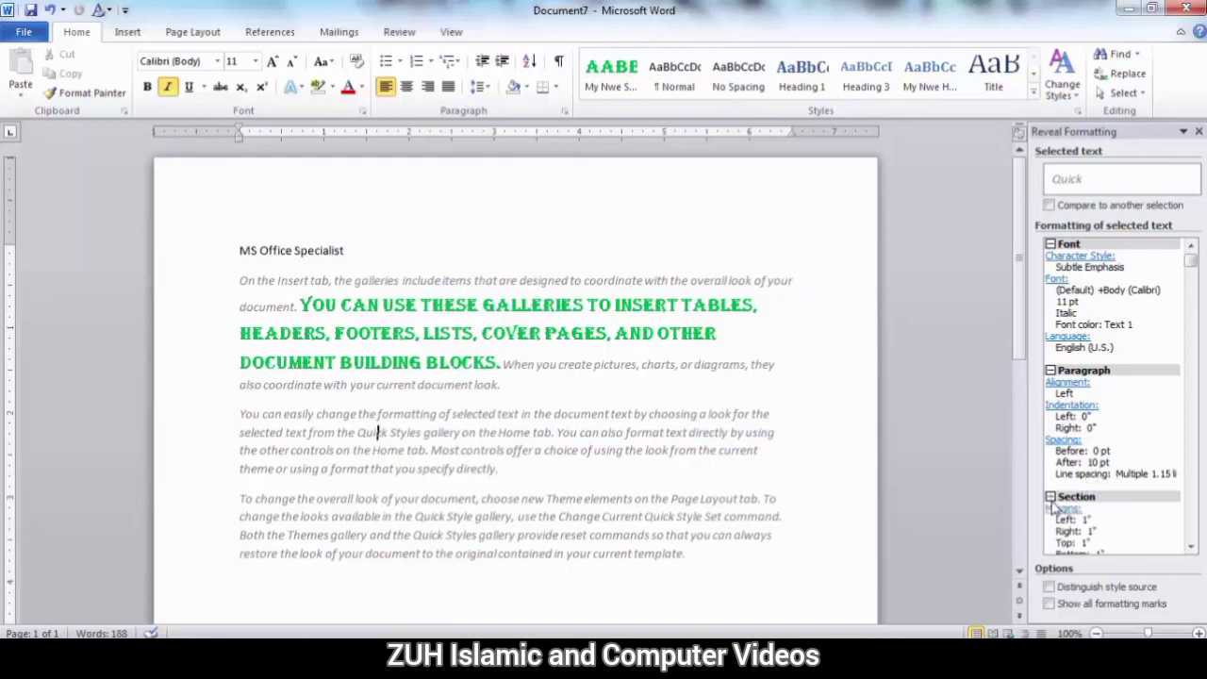
{"action": "scroll", "coordinate": [1191, 269], "scroll_direction": "down", "scroll_amount": 2}
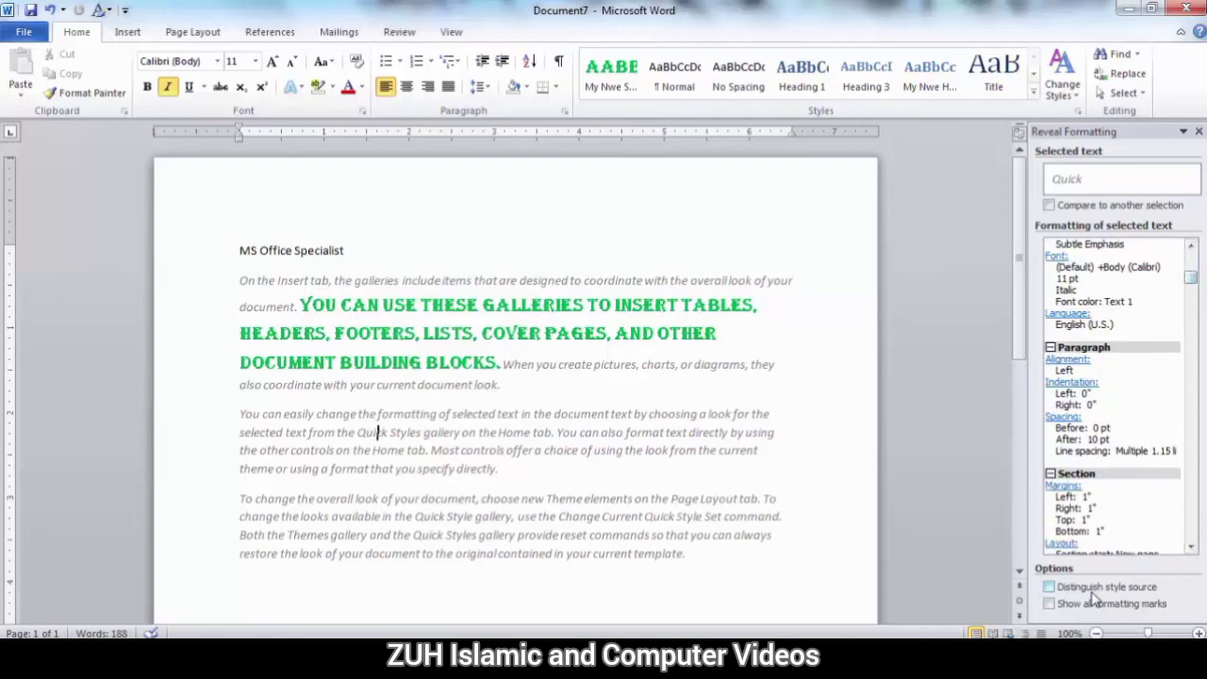
{"action": "left_click", "coordinate": [1093, 591]}
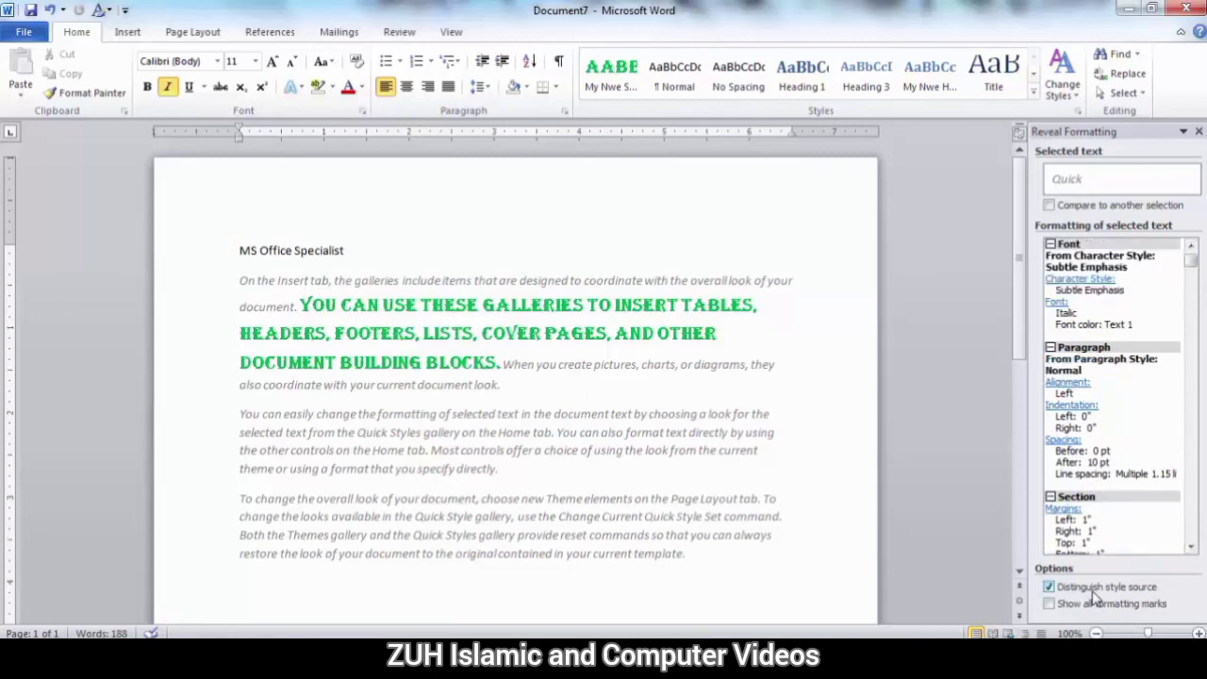
{"action": "left_click", "coordinate": [1093, 591]}
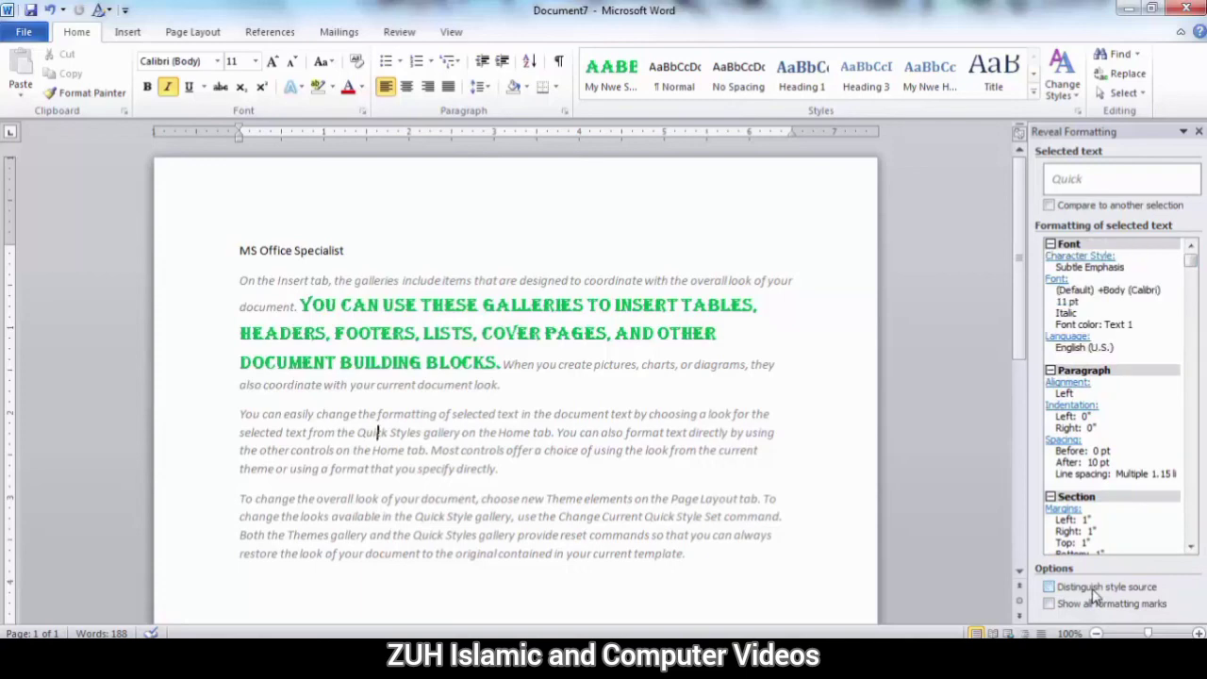
{"action": "left_click", "coordinate": [1093, 592]}
{"action": "left_click", "coordinate": [1093, 591]}
{"action": "left_click", "coordinate": [1093, 591]}
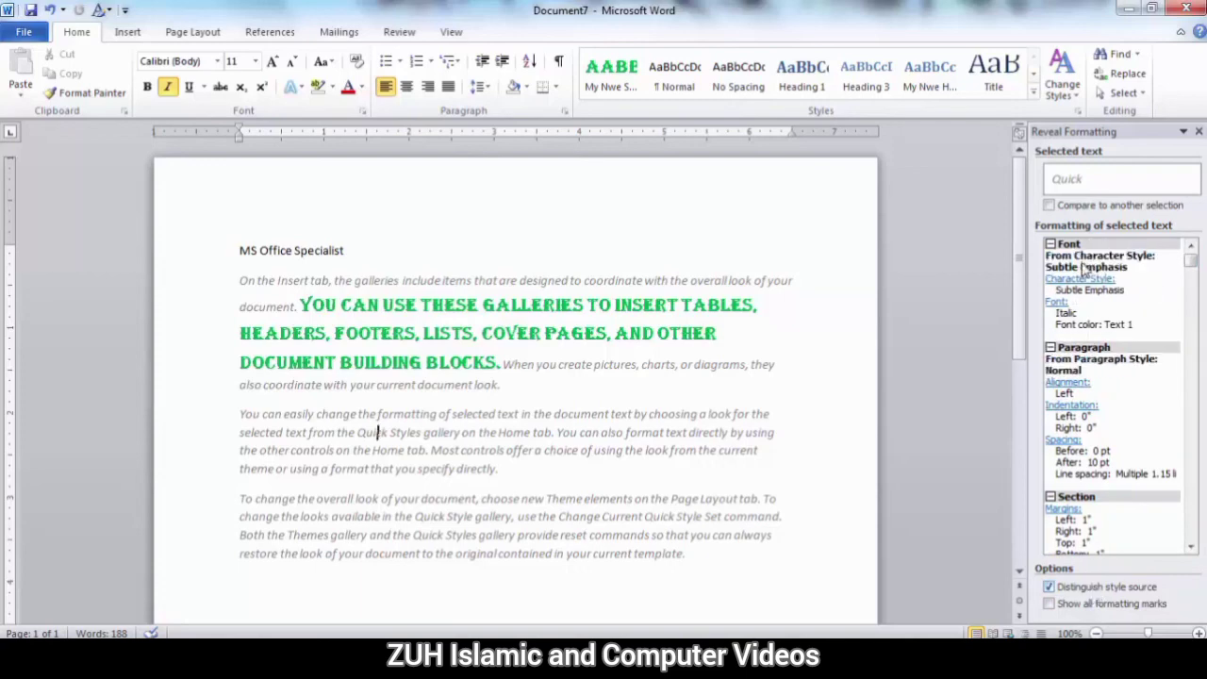
{"action": "left_click", "coordinate": [1068, 589]}
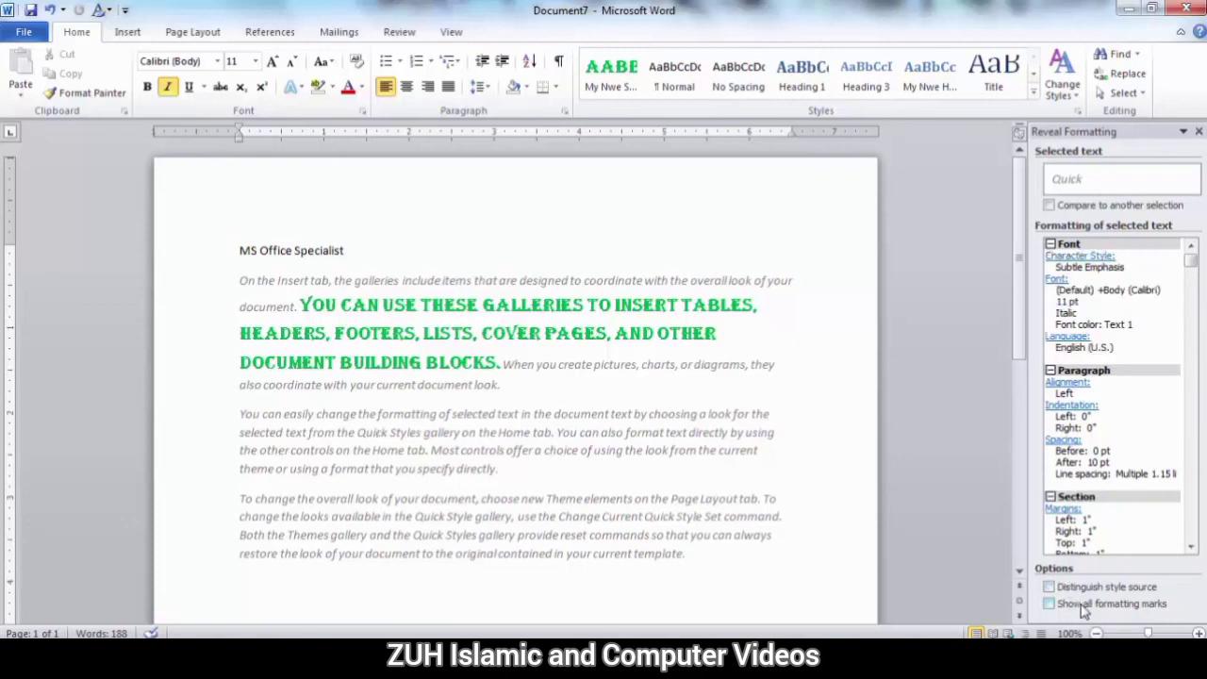
Switch the display of all formatting marks on and off in the document.
{"action": "left_click", "coordinate": [561, 62]}
{"action": "left_click", "coordinate": [564, 64]}
{"action": "left_click", "coordinate": [1075, 605]}
{"action": "left_click", "coordinate": [1075, 605]}
{"action": "left_click", "coordinate": [1075, 604]}
{"action": "left_click", "coordinate": [1075, 605]}
{"action": "left_click", "coordinate": [561, 62]}
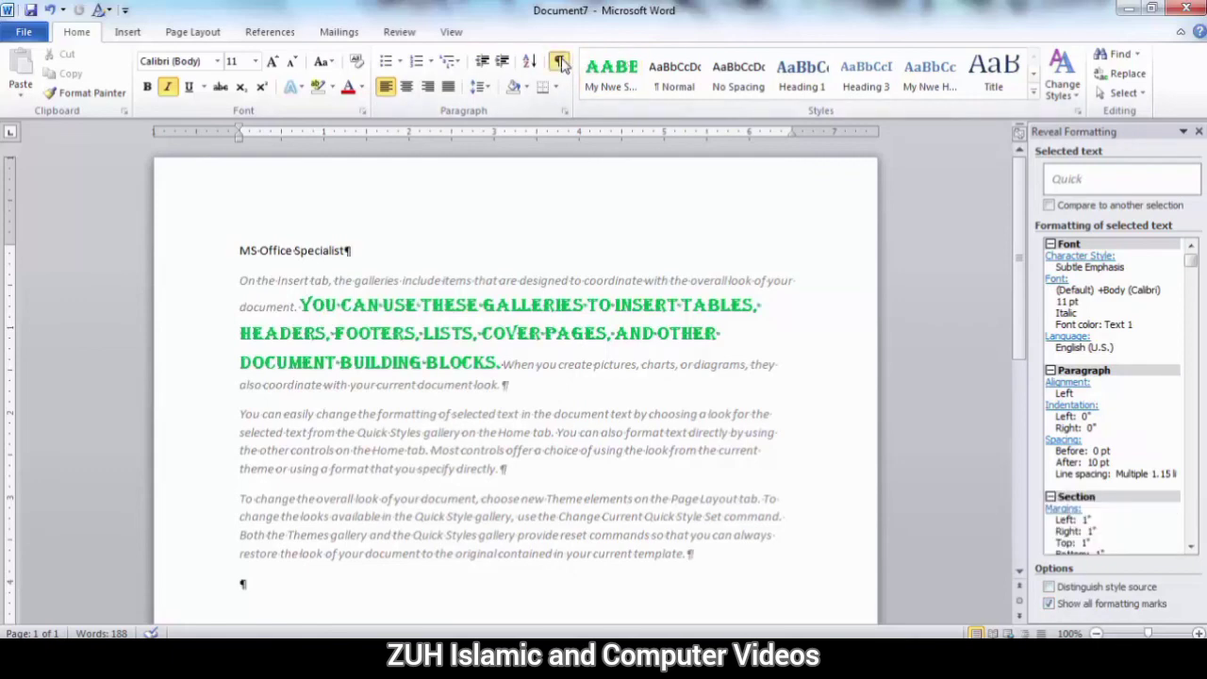
{"action": "left_click", "coordinate": [561, 63]}
{"action": "left_click", "coordinate": [562, 62]}
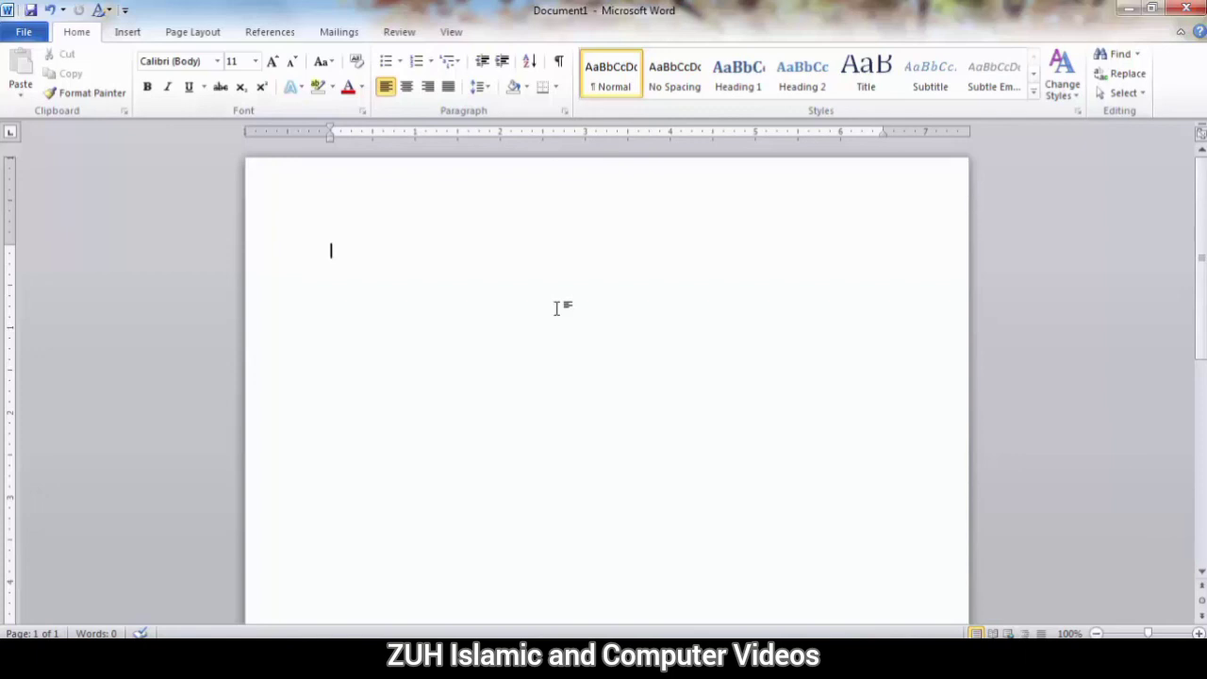
In the blank Document1, apply My new Style and enter a line of random sample text.
{"action": "left_click", "coordinate": [1077, 113]}
{"action": "mouse_move", "coordinate": [1089, 198]}
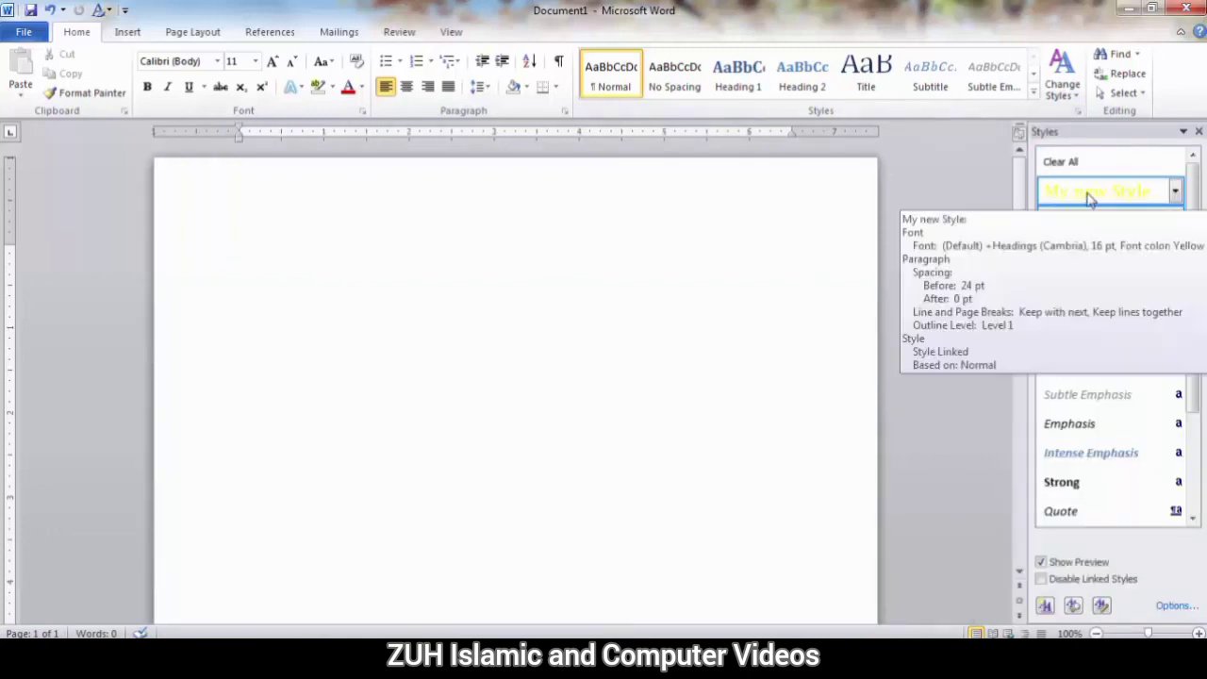
{"action": "left_click", "coordinate": [1089, 197]}
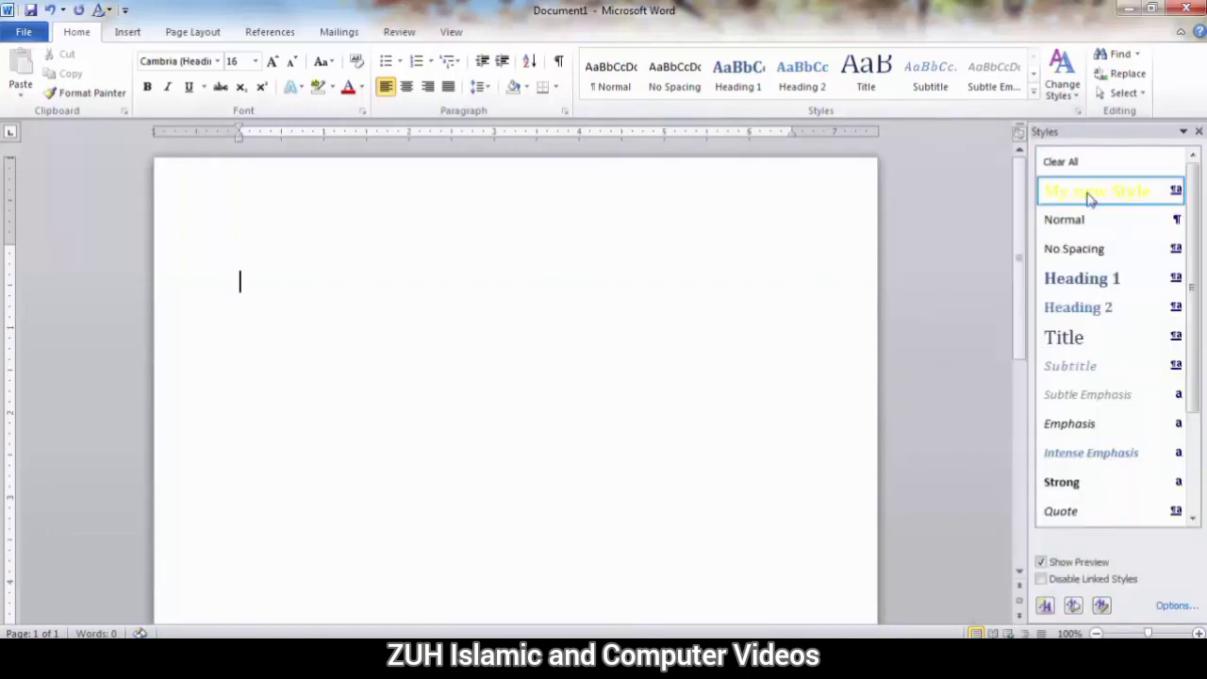
{"action": "type", "text": "alsdjfalsdfjka;sfj asdf"}
{"action": "mouse_move", "coordinate": [1089, 203]}
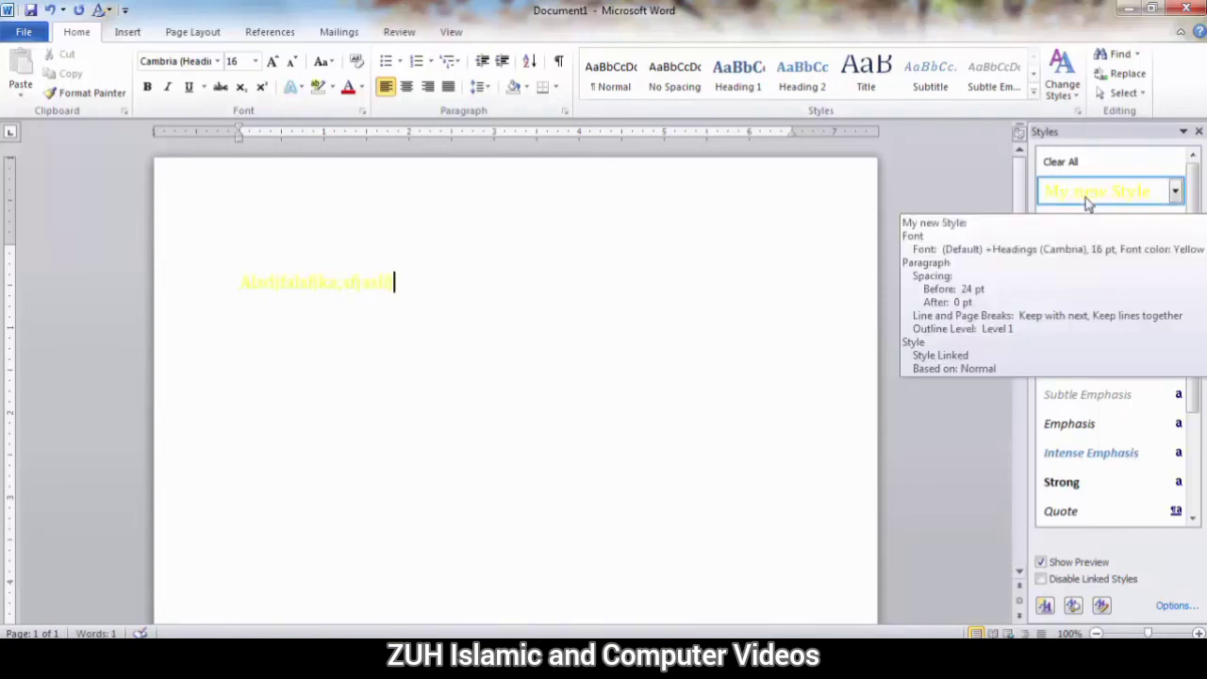
Create another blank document and show its full list of styles to check for My new Style.
{"action": "key", "text": "ctrl+n"}
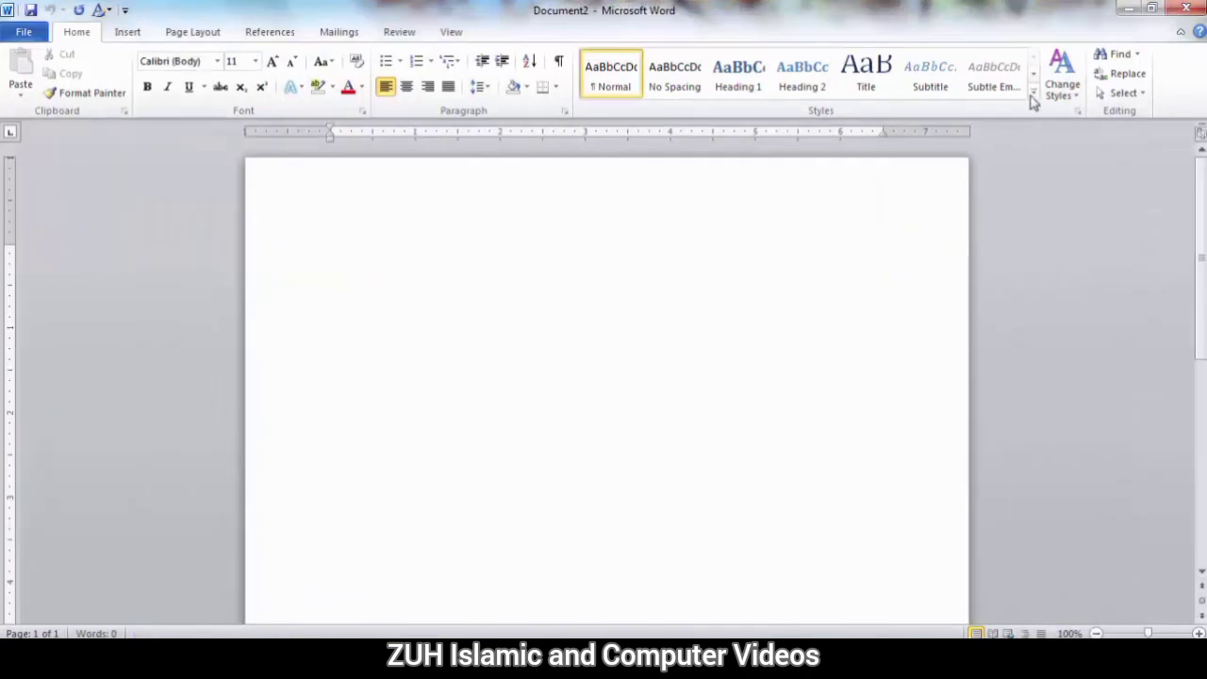
{"action": "left_click", "coordinate": [1033, 94]}
{"action": "left_click", "coordinate": [1078, 110]}
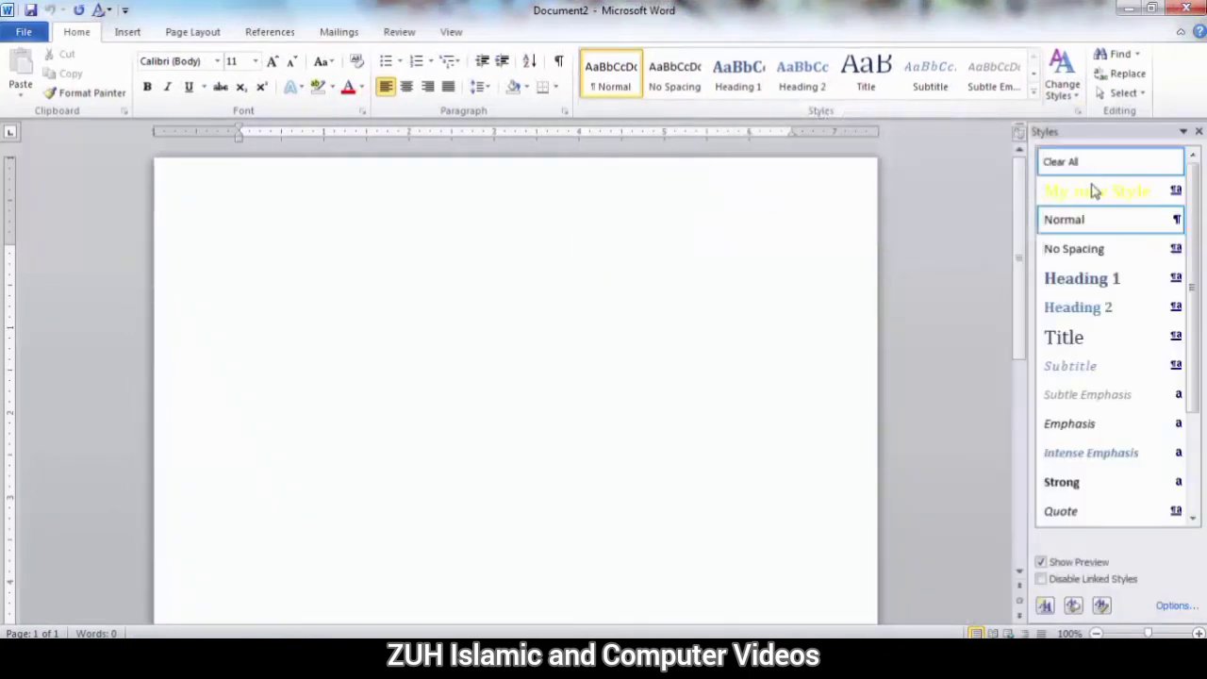
Delete My new Style from the Normal.dotm global template using the style Organizer.
{"action": "mouse_move", "coordinate": [1099, 191]}
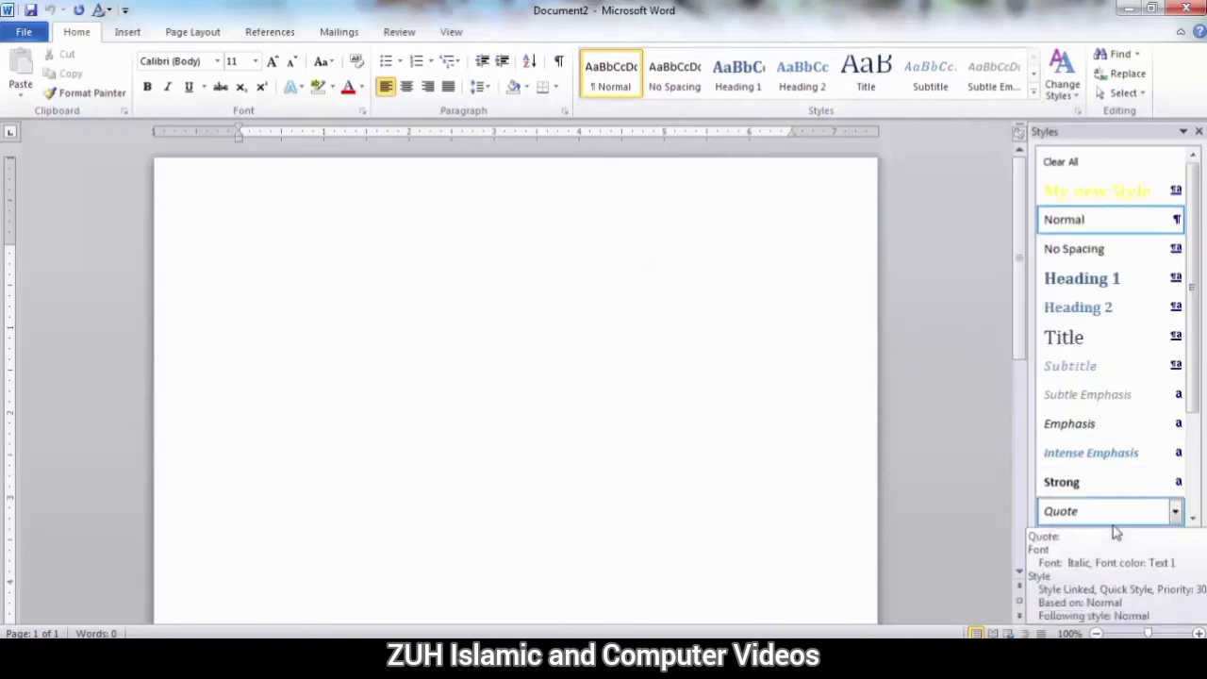
{"action": "left_click", "coordinate": [1102, 607]}
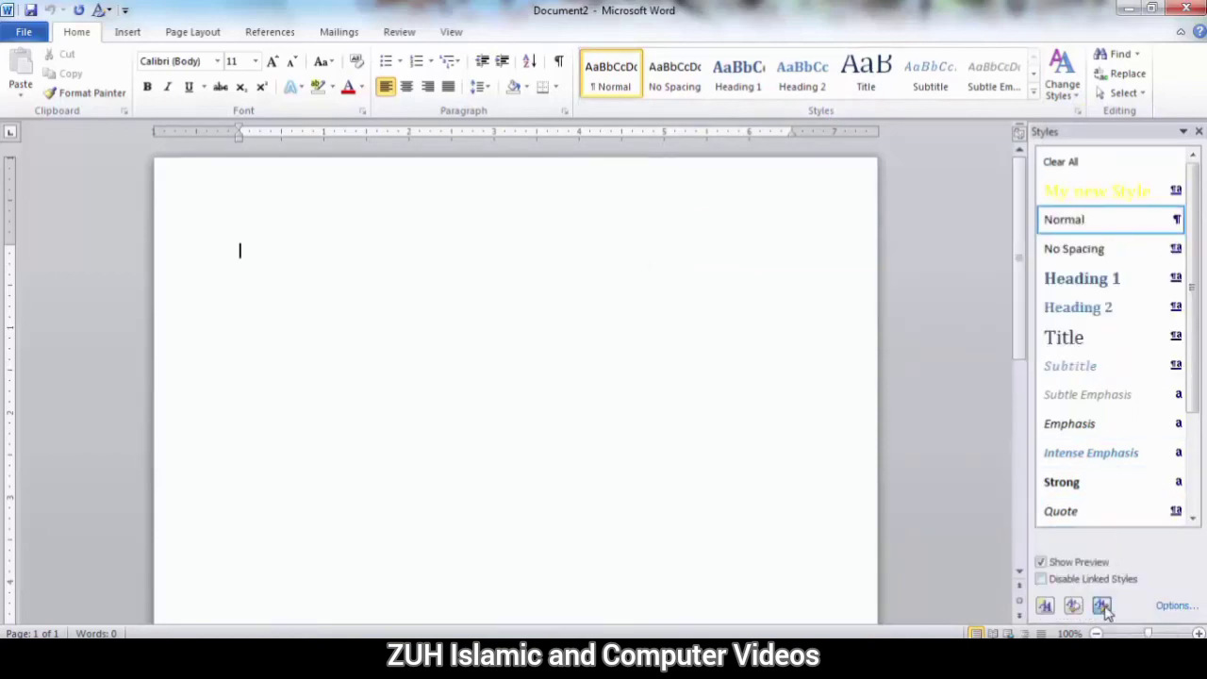
{"action": "left_click", "coordinate": [404, 504]}
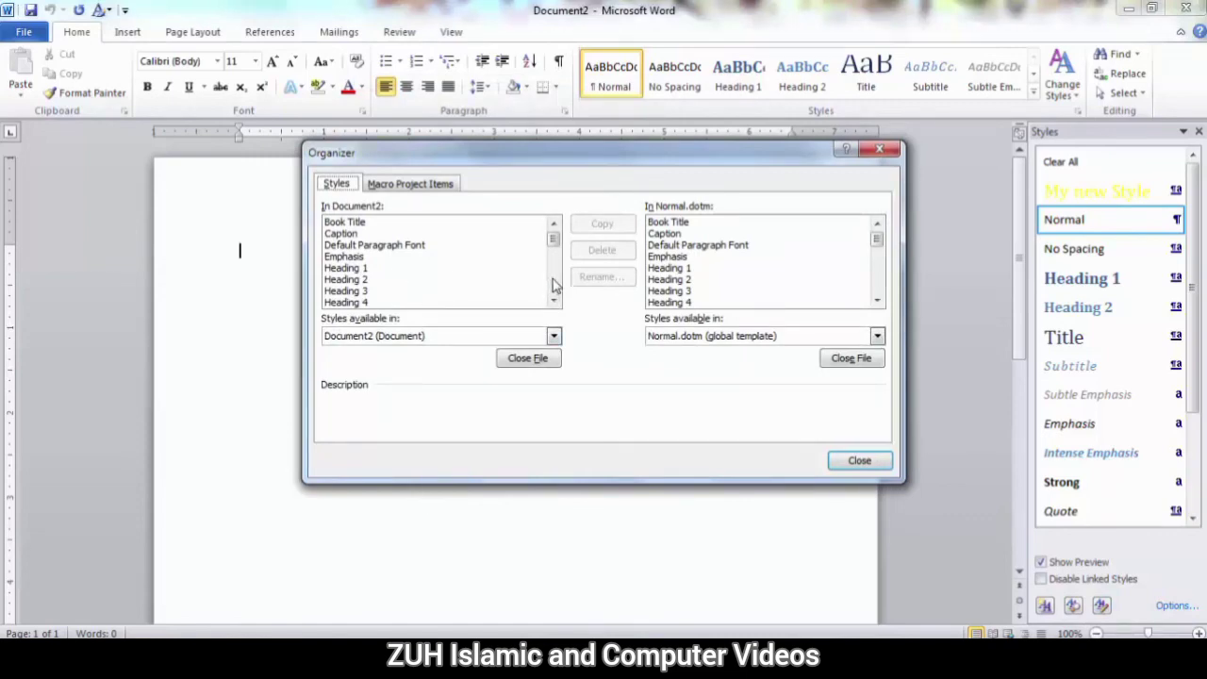
{"action": "left_click", "coordinate": [674, 257]}
{"action": "scroll", "coordinate": [677, 268], "scroll_direction": "down", "scroll_amount": 4}
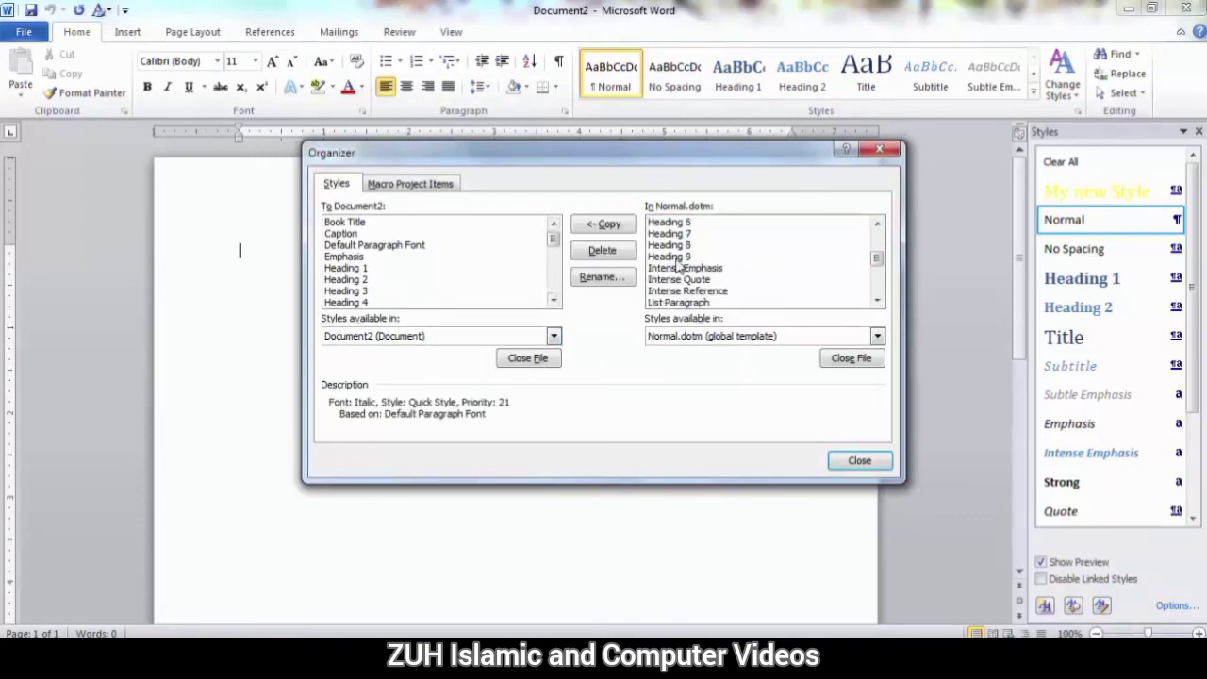
{"action": "left_click", "coordinate": [677, 280]}
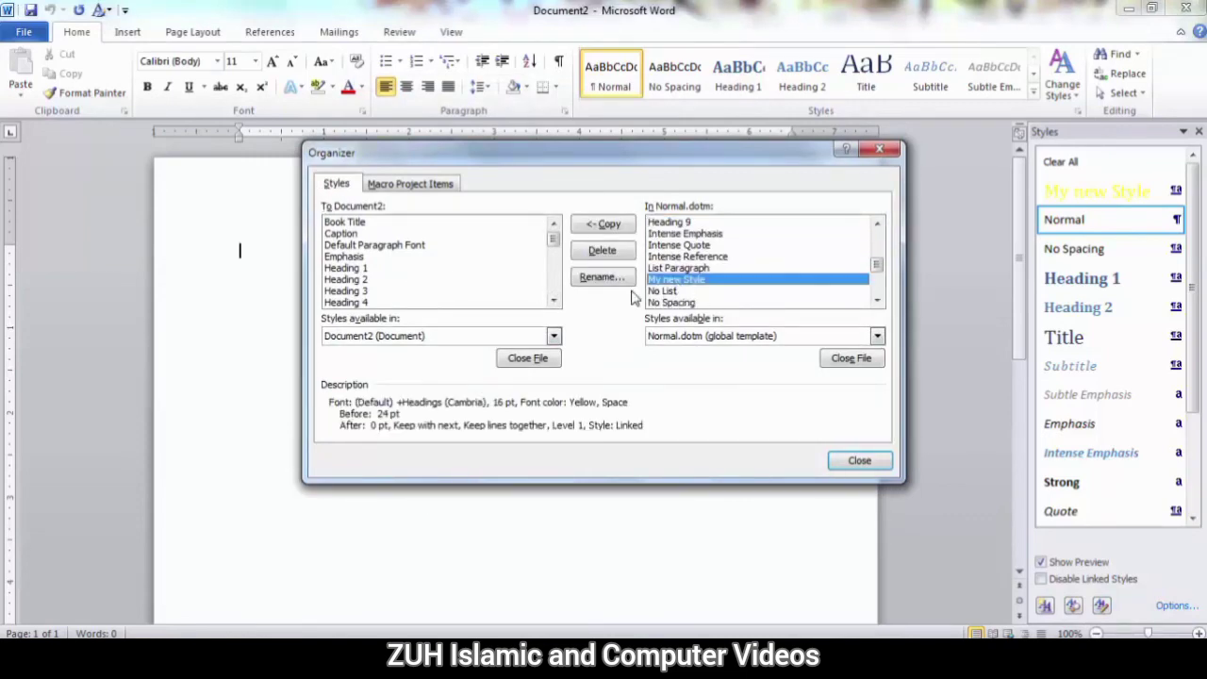
{"action": "left_click", "coordinate": [608, 252]}
{"action": "left_click", "coordinate": [580, 382]}
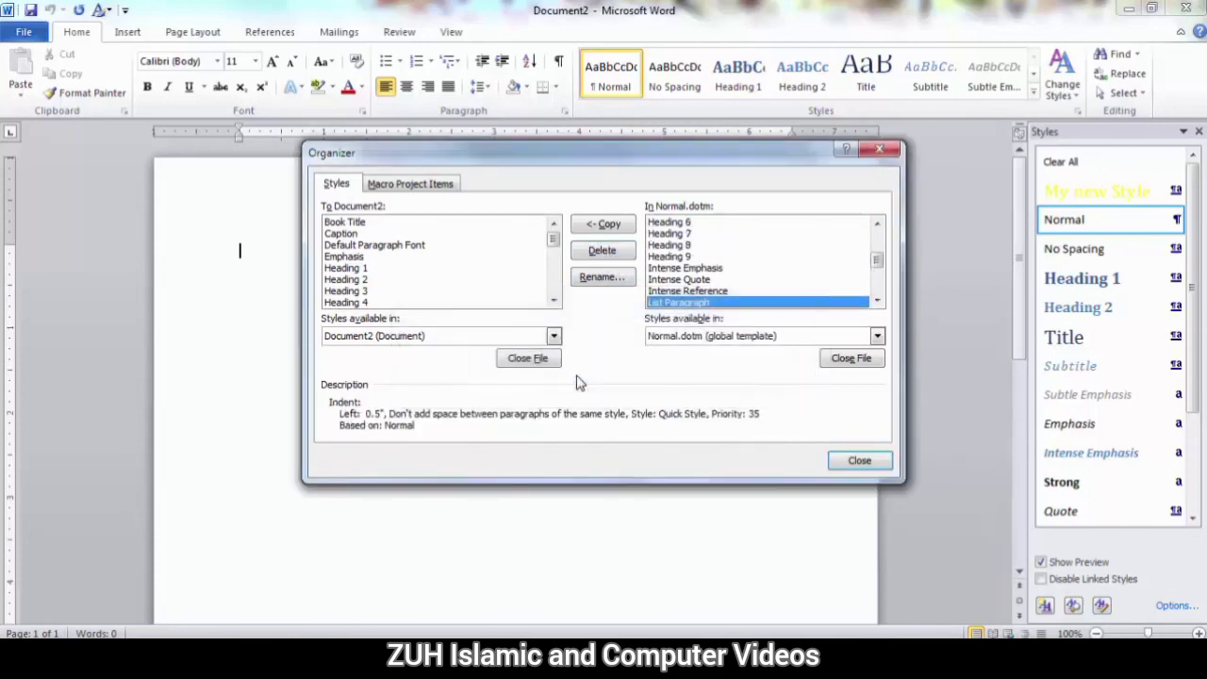
Delete My new Style from Document2's own styles as well and close the Organizer.
{"action": "left_click", "coordinate": [553, 300]}
{"action": "left_click", "coordinate": [553, 300]}
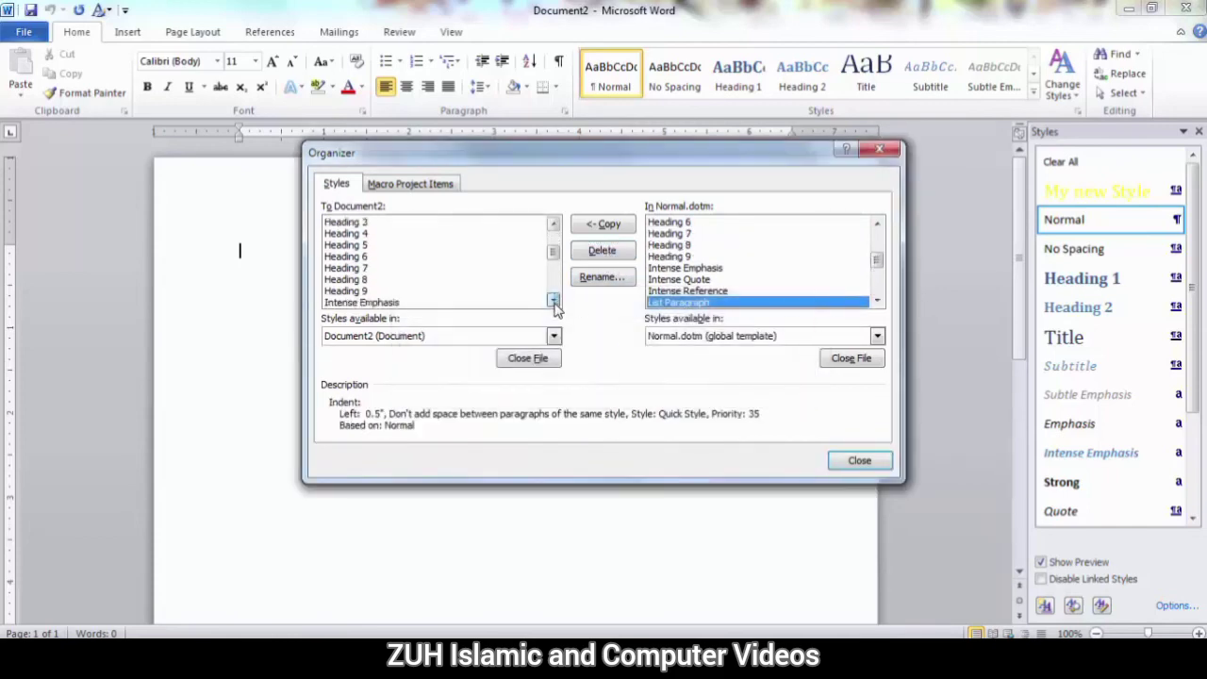
{"action": "left_click", "coordinate": [554, 300]}
{"action": "left_click", "coordinate": [554, 300]}
{"action": "left_click", "coordinate": [553, 300]}
{"action": "left_click", "coordinate": [554, 300]}
{"action": "left_click", "coordinate": [427, 280]}
{"action": "left_click", "coordinate": [601, 253]}
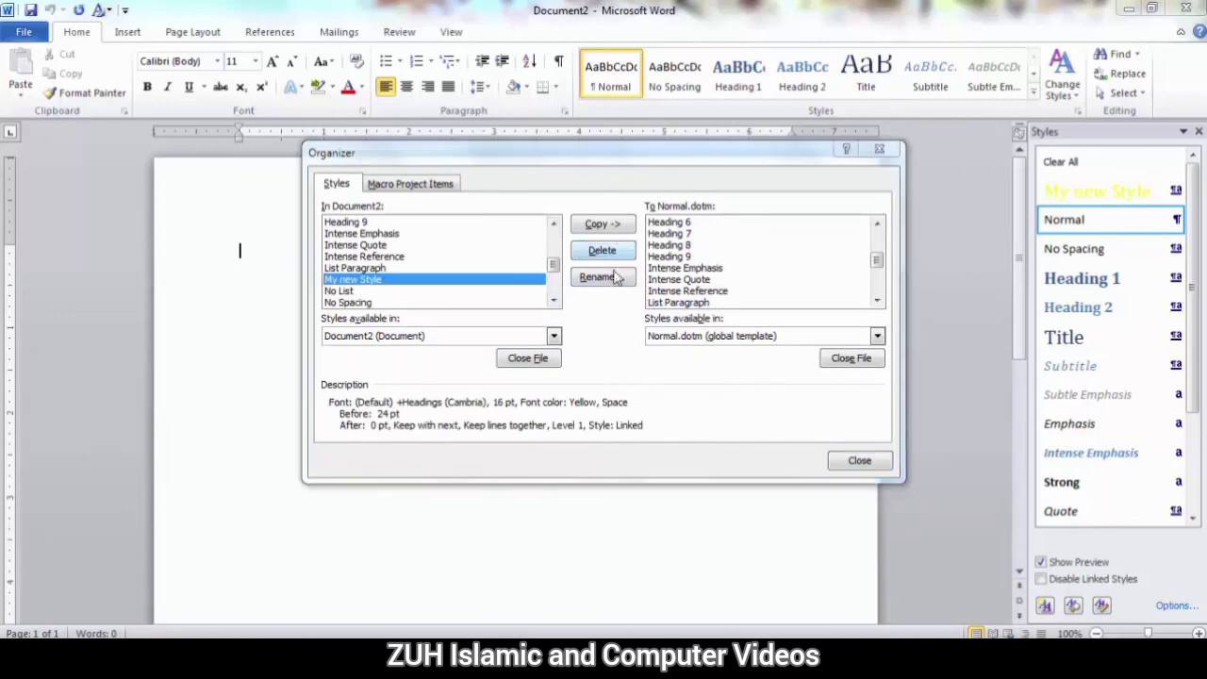
{"action": "left_click", "coordinate": [578, 375]}
{"action": "left_click", "coordinate": [858, 460]}
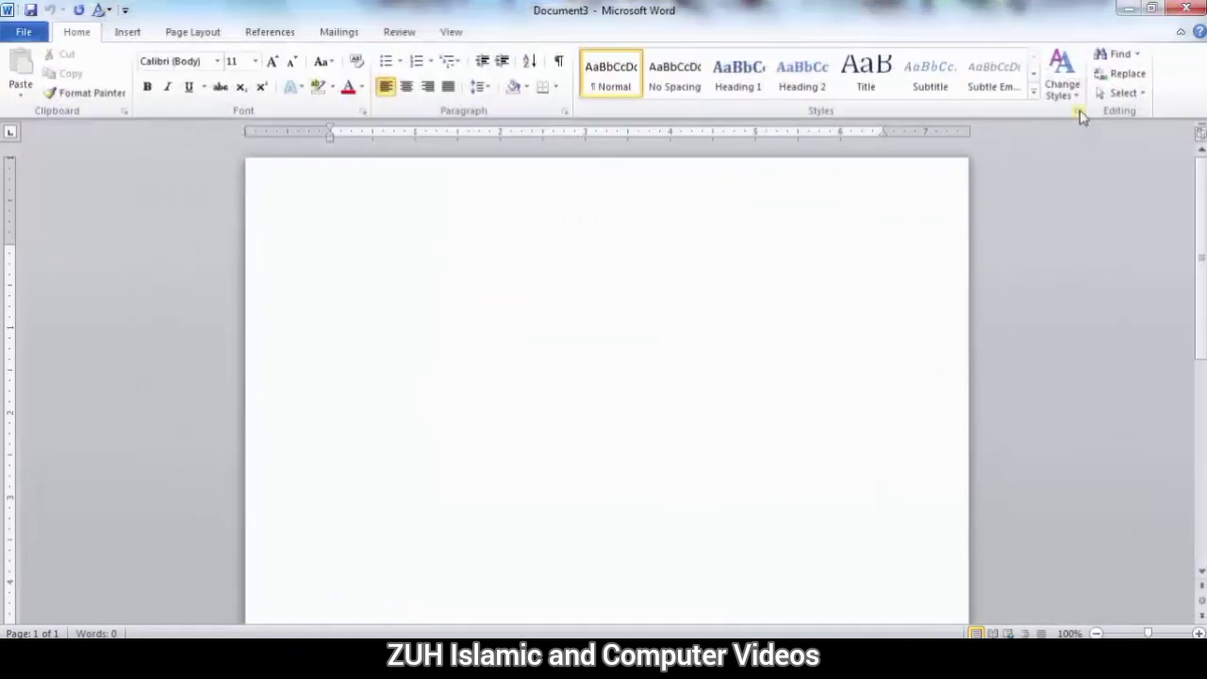
In the blank Document3, check the list of styles and the Organizer's style lists for My new Style.
{"action": "key", "text": "ctrl+alt+shift+s"}
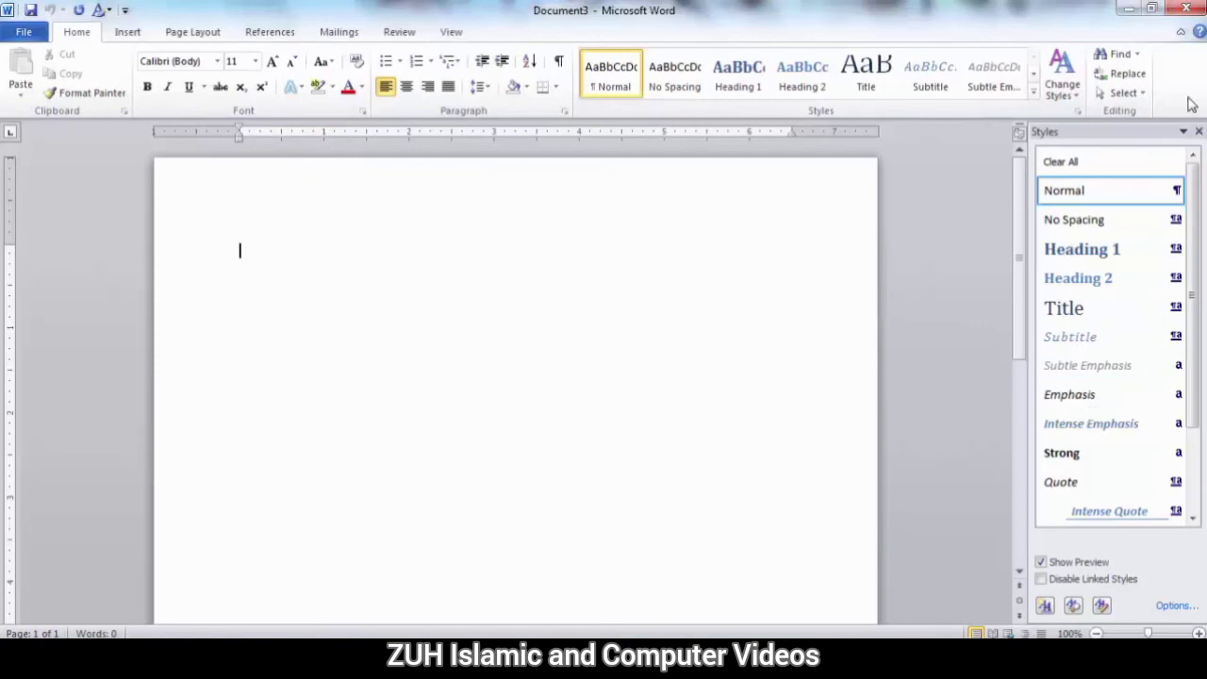
{"action": "left_click", "coordinate": [1198, 132]}
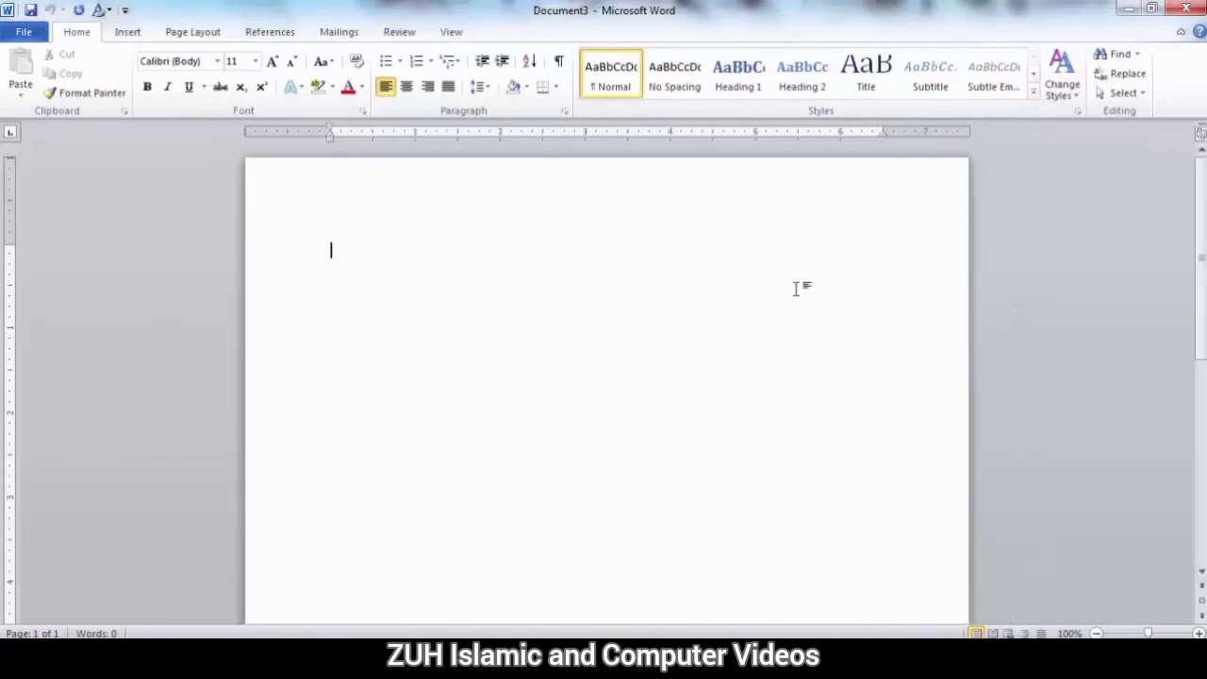
{"action": "left_click", "coordinate": [1078, 111]}
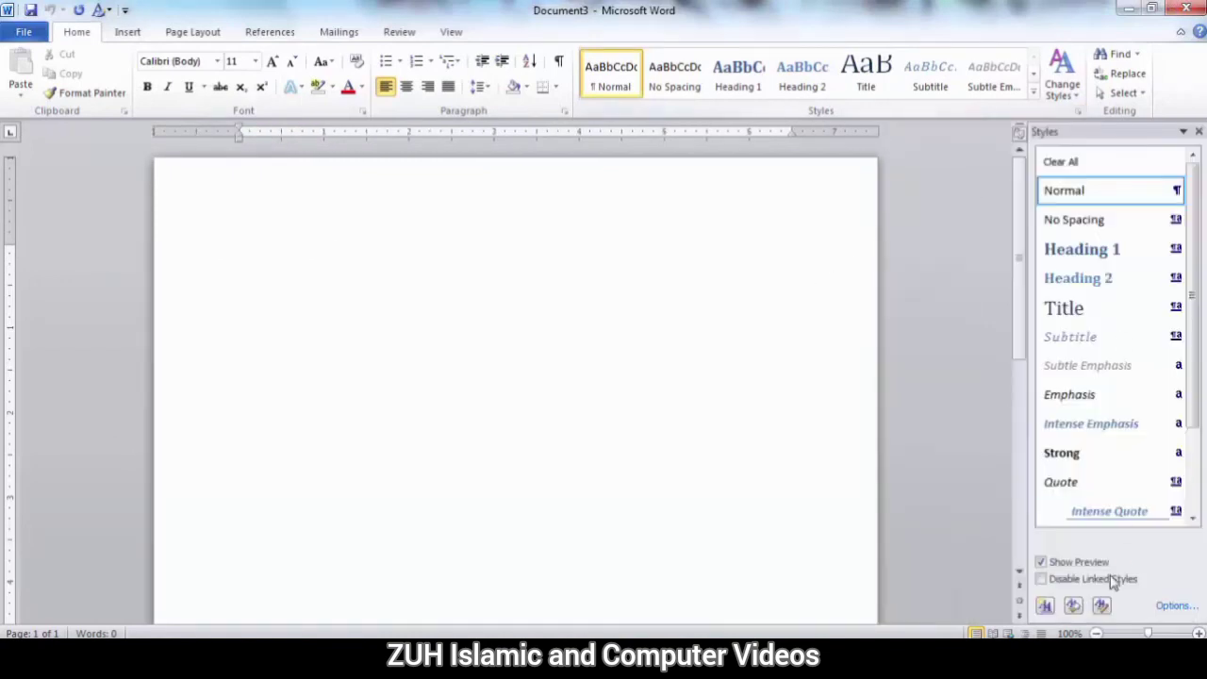
{"action": "left_click", "coordinate": [1104, 606]}
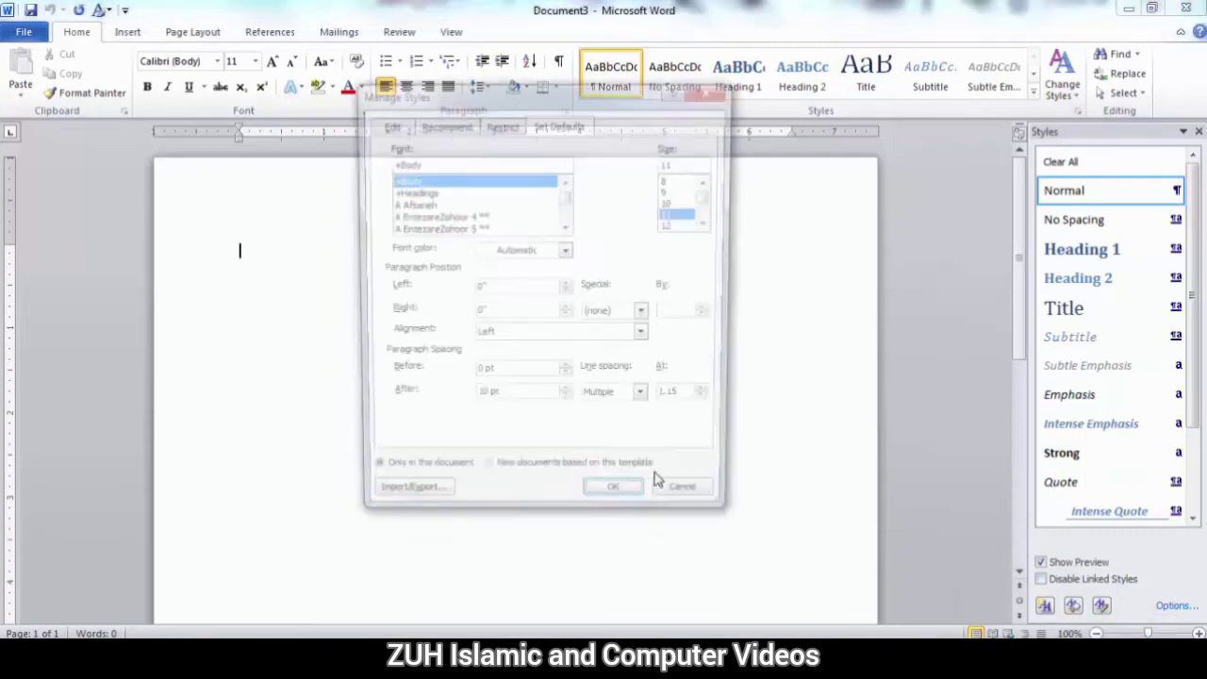
{"action": "left_click", "coordinate": [405, 505]}
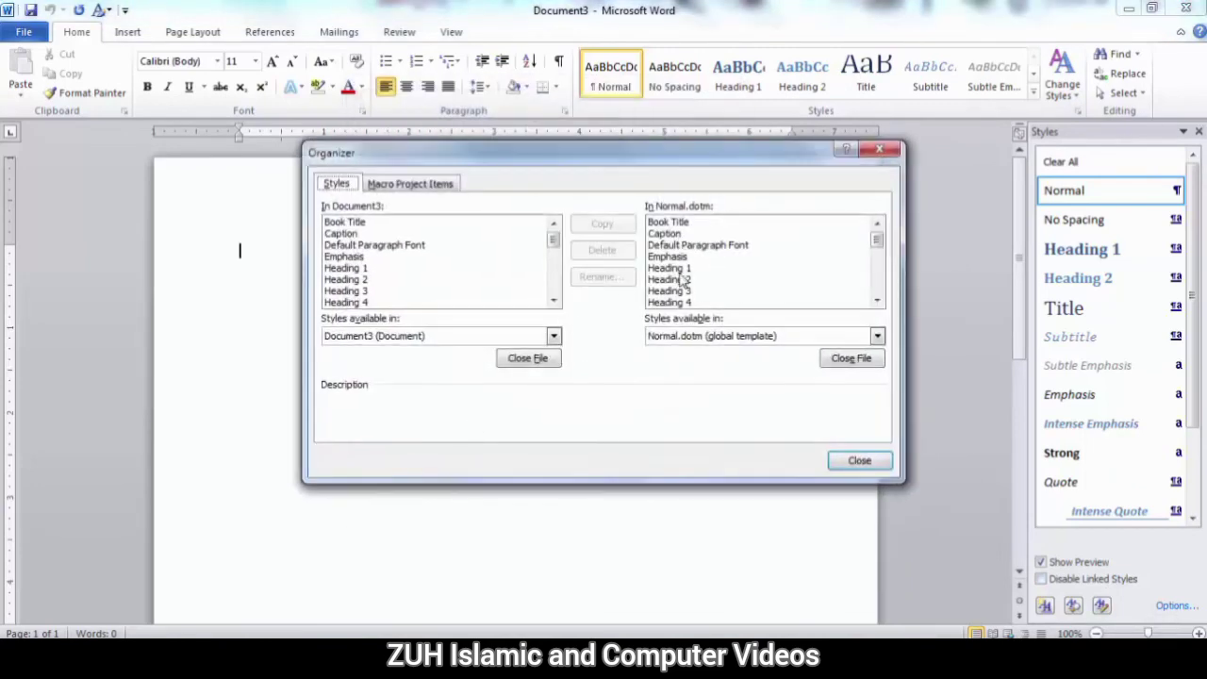
{"action": "left_click", "coordinate": [681, 257]}
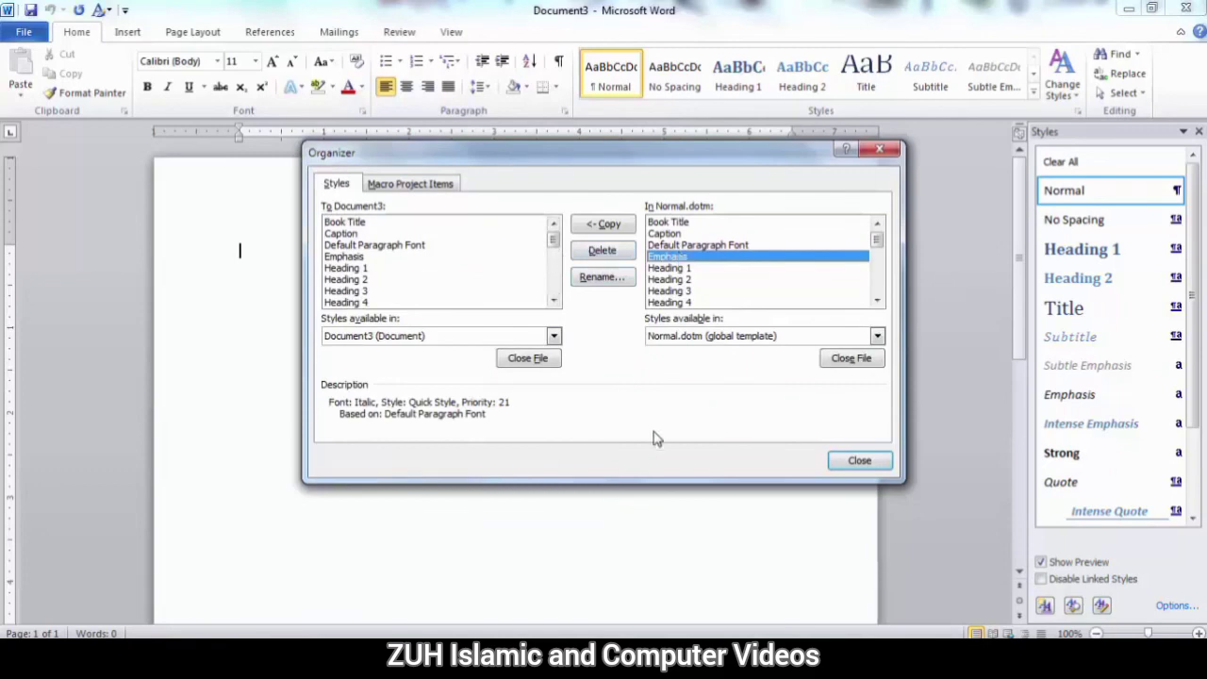
{"action": "left_click", "coordinate": [861, 460]}
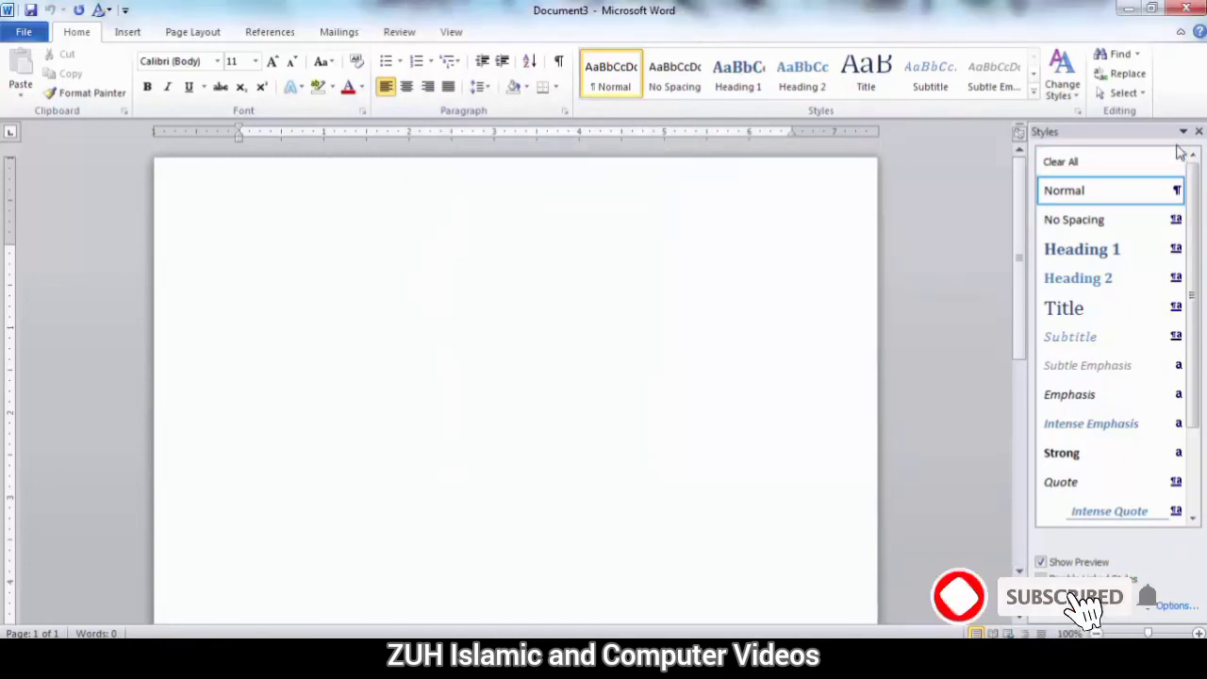
{"action": "left_click", "coordinate": [1198, 131]}
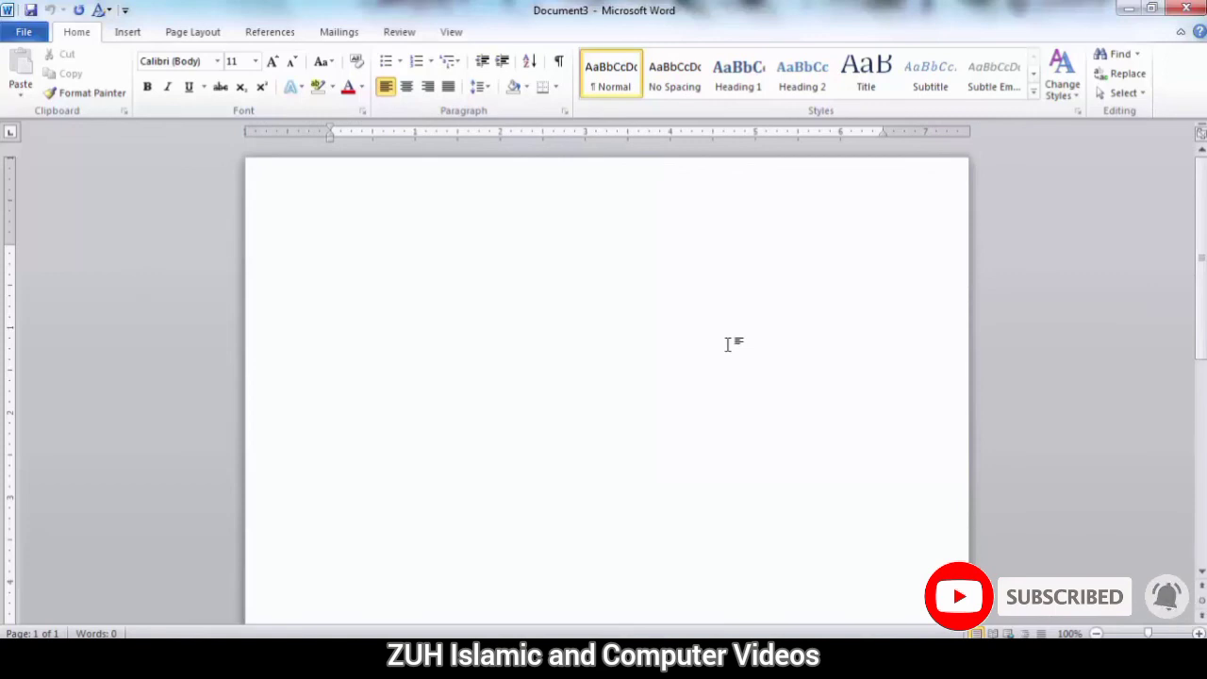